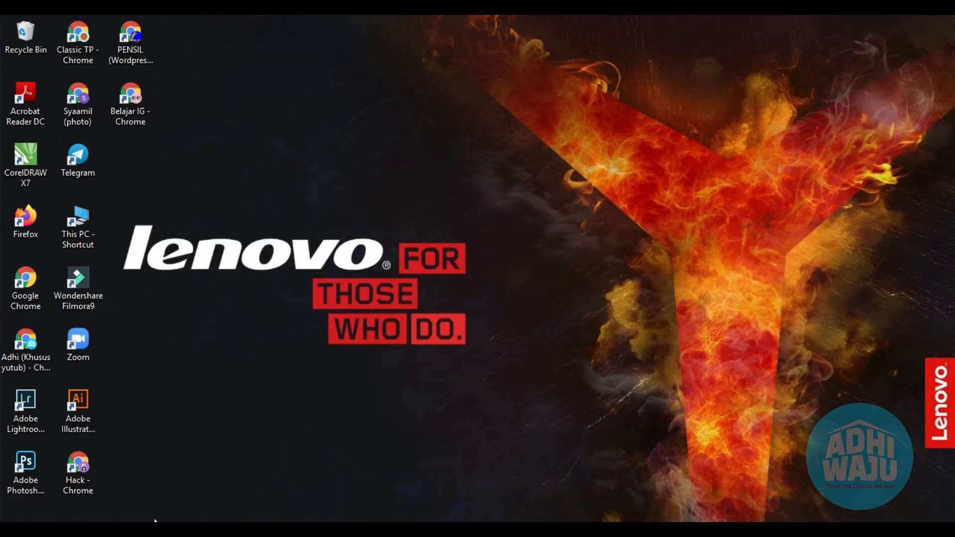
Switch to CorelDRAW and examine the finished invitation design across the three pages of contoh undangan.cdr.
{"action": "mouse_move", "coordinate": [149, 528]}
{"action": "left_click", "coordinate": [127, 483]}
{"action": "scroll", "coordinate": [447, 313], "scroll_direction": "down", "scroll_amount": 4}
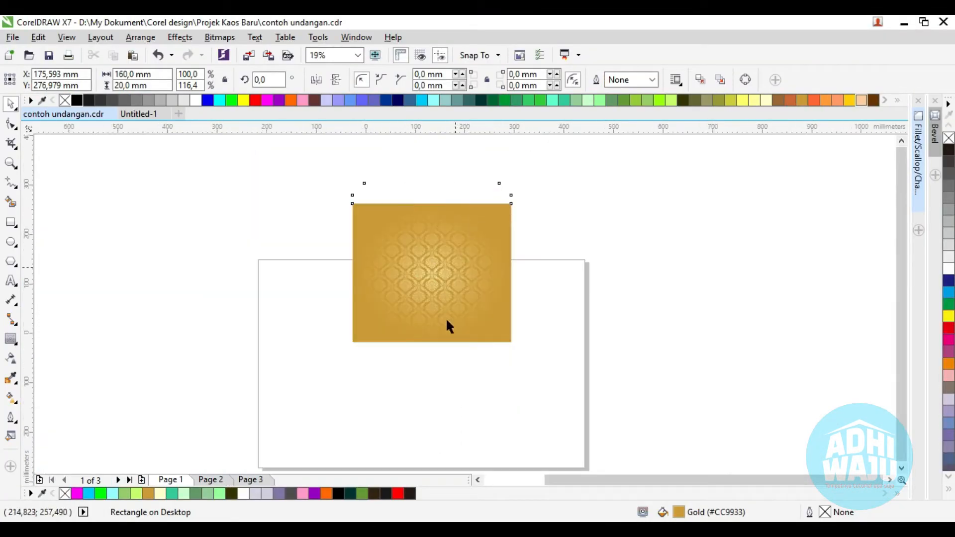
{"action": "scroll", "coordinate": [444, 307], "scroll_direction": "up", "scroll_amount": 2}
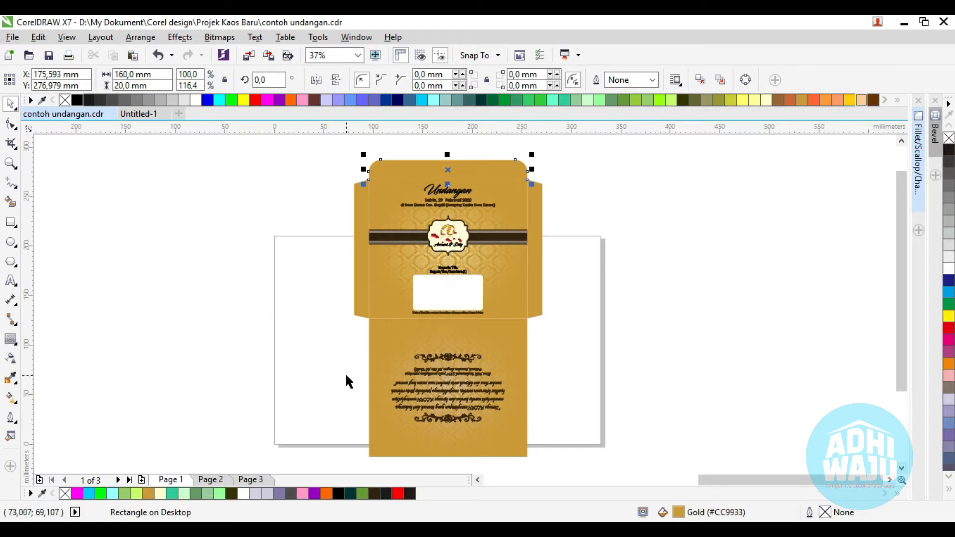
{"action": "left_click", "coordinate": [215, 480]}
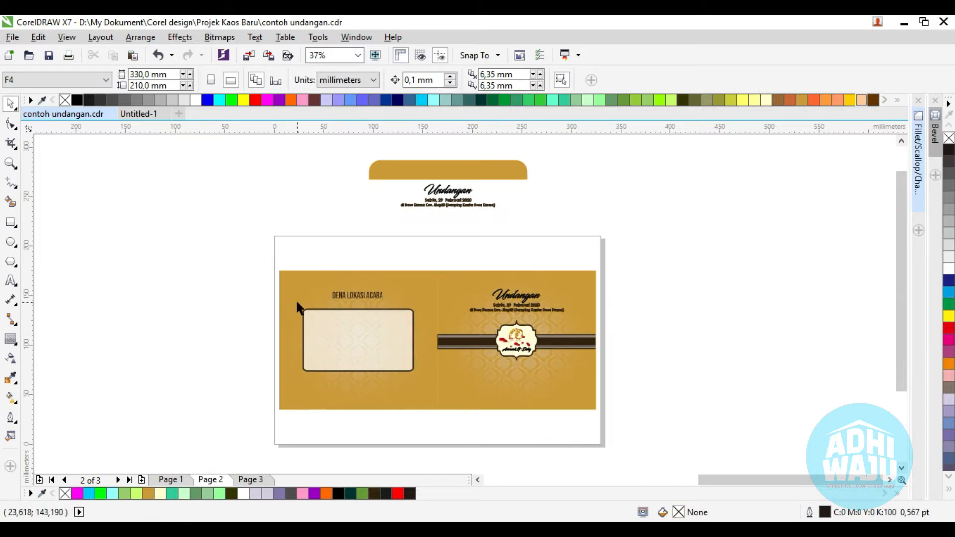
{"action": "left_click", "coordinate": [253, 479]}
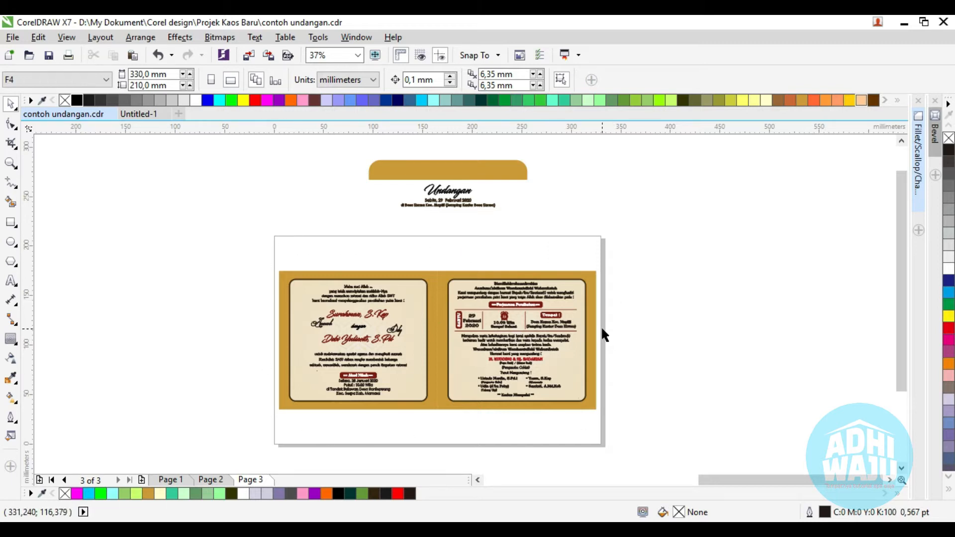
{"action": "left_click", "coordinate": [170, 479]}
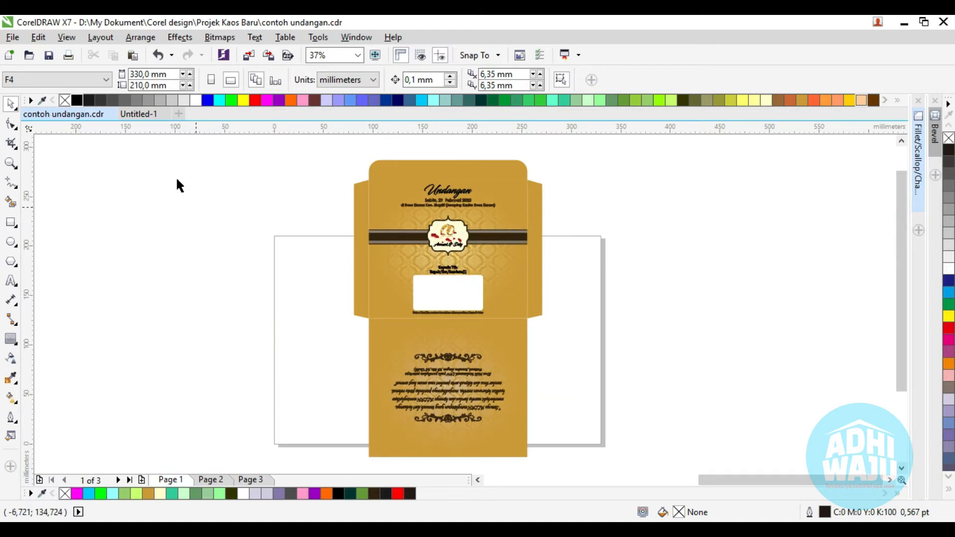
Examine the prepared pattern, ribbon emblem and text elements on Page 1 of the Untitled-1 document.
{"action": "left_click", "coordinate": [141, 114]}
{"action": "scroll", "coordinate": [337, 303], "scroll_direction": "up", "scroll_amount": 1}
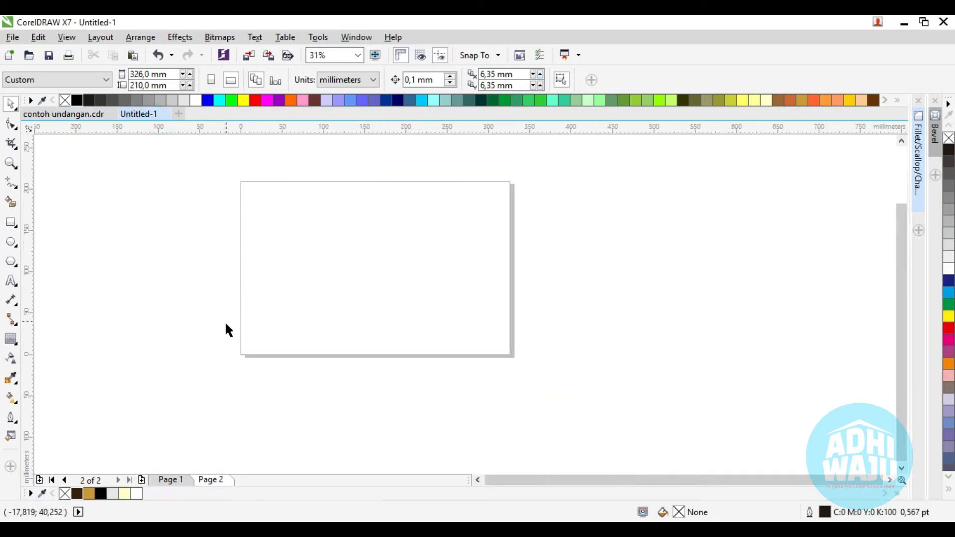
{"action": "left_click", "coordinate": [172, 478]}
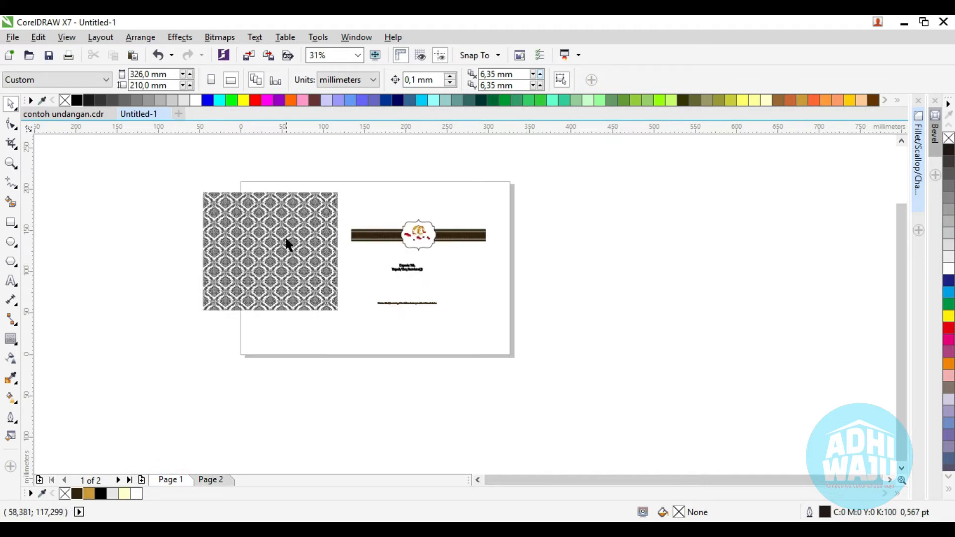
{"action": "scroll", "coordinate": [288, 225], "scroll_direction": "up", "scroll_amount": 2}
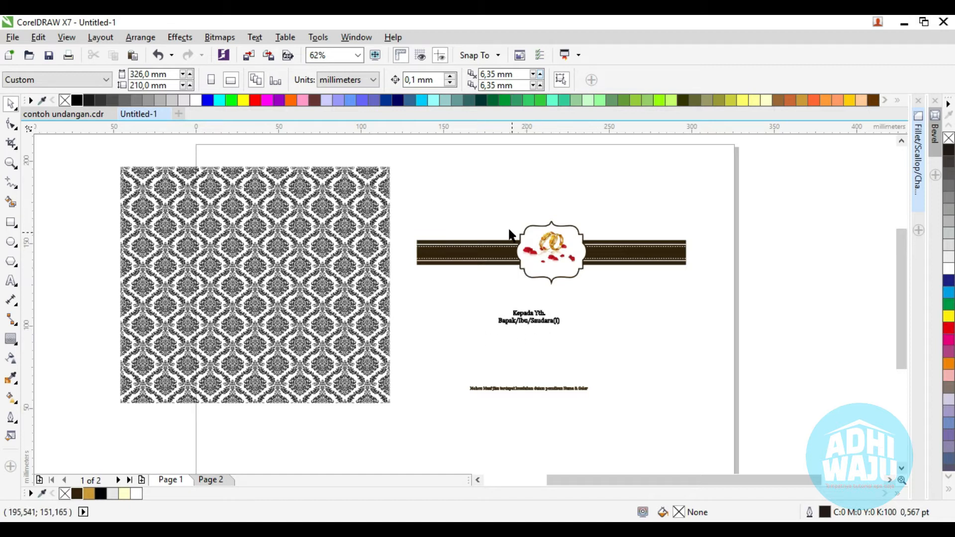
{"action": "left_click", "coordinate": [490, 205]}
Draw a rectangle about 95 by 130 mm on the empty Page 2 of Untitled-1.
{"action": "left_click", "coordinate": [222, 481]}
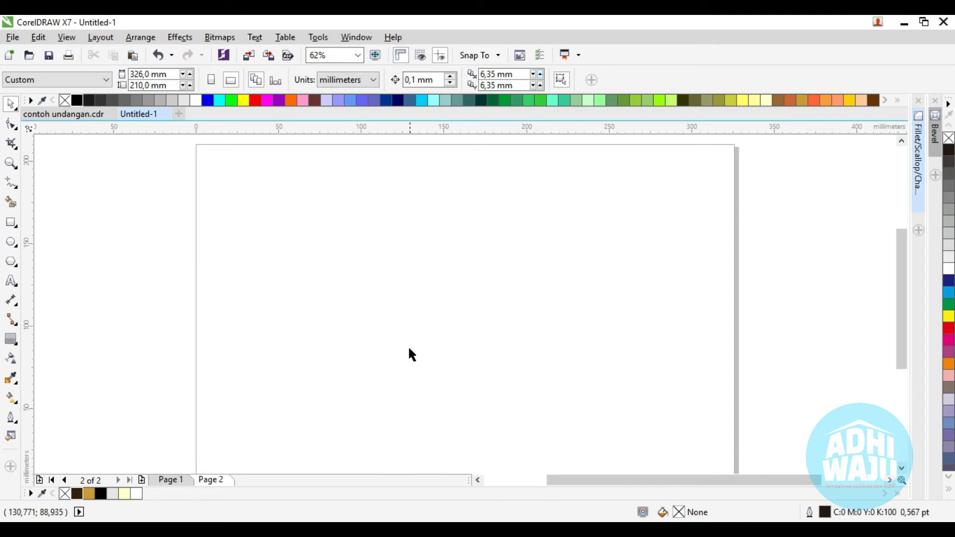
{"action": "scroll", "coordinate": [423, 195], "scroll_direction": "down", "scroll_amount": 1}
{"action": "scroll", "coordinate": [402, 249], "scroll_direction": "up", "scroll_amount": 1}
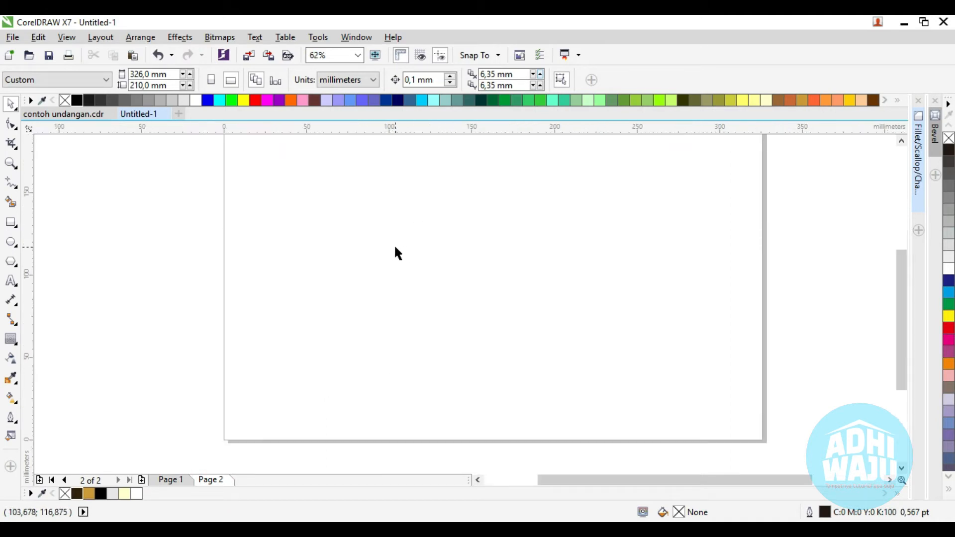
{"action": "left_click", "coordinate": [11, 222]}
{"action": "scroll", "coordinate": [246, 274], "scroll_direction": "down", "scroll_amount": 1}
{"action": "left_click_drag", "start_coordinate": [255, 205], "coordinate": [334, 313]}
{"action": "left_click", "coordinate": [9, 105]}
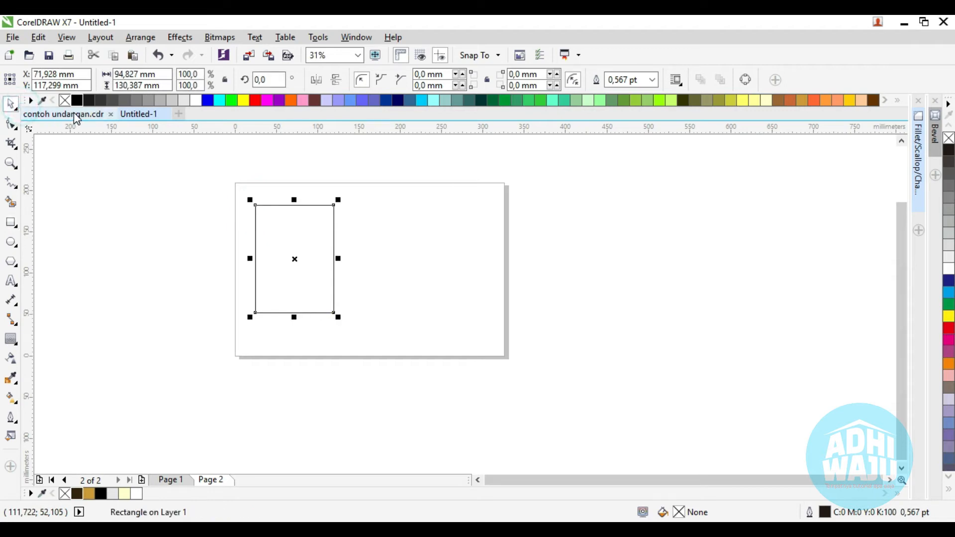
Rename Page 2 as "sampul depan".
{"action": "right_click", "coordinate": [209, 480]}
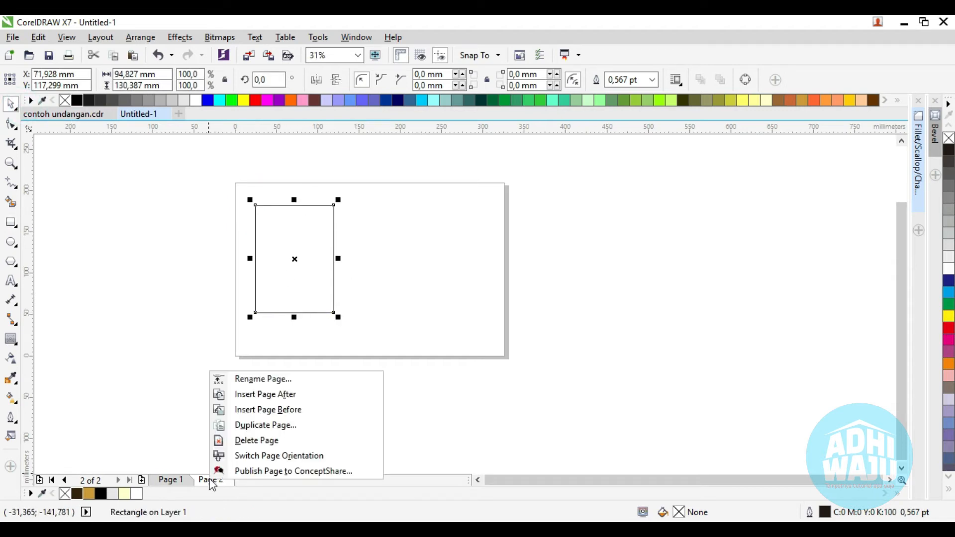
{"action": "left_click", "coordinate": [240, 380]}
{"action": "type", "text": "sampul depan"}
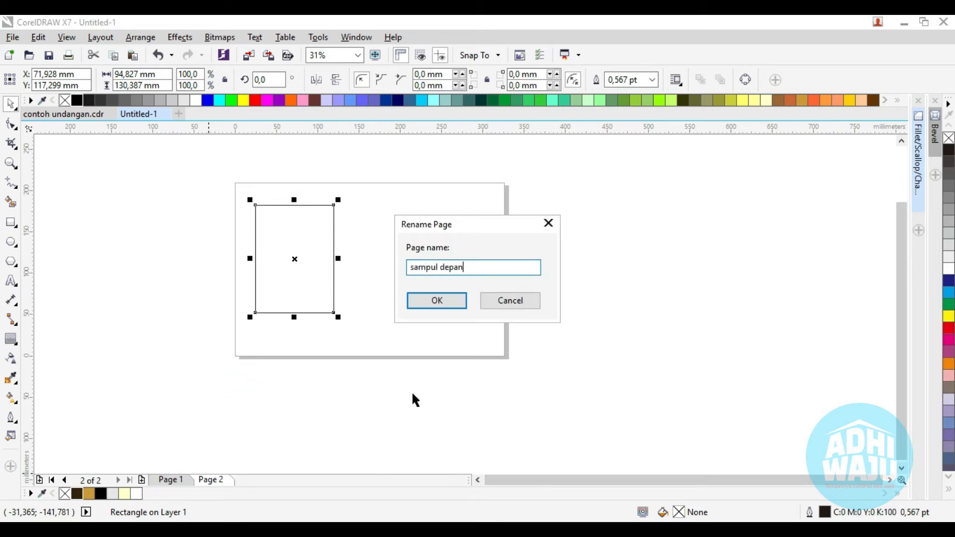
{"action": "key", "text": "Return"}
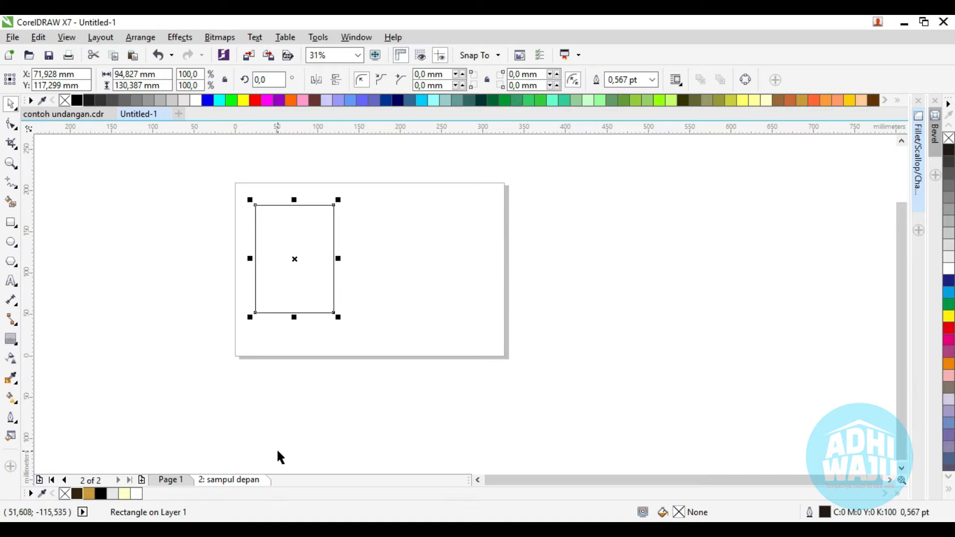
Set the rectangle's size to 163 mm wide and 143 mm high.
{"action": "left_click", "coordinate": [155, 72]}
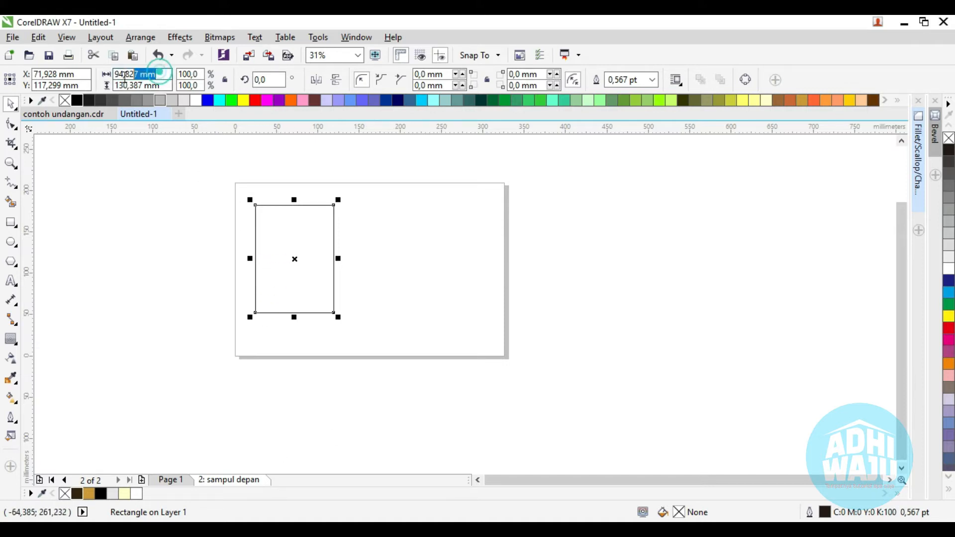
{"action": "type", "text": "1"}
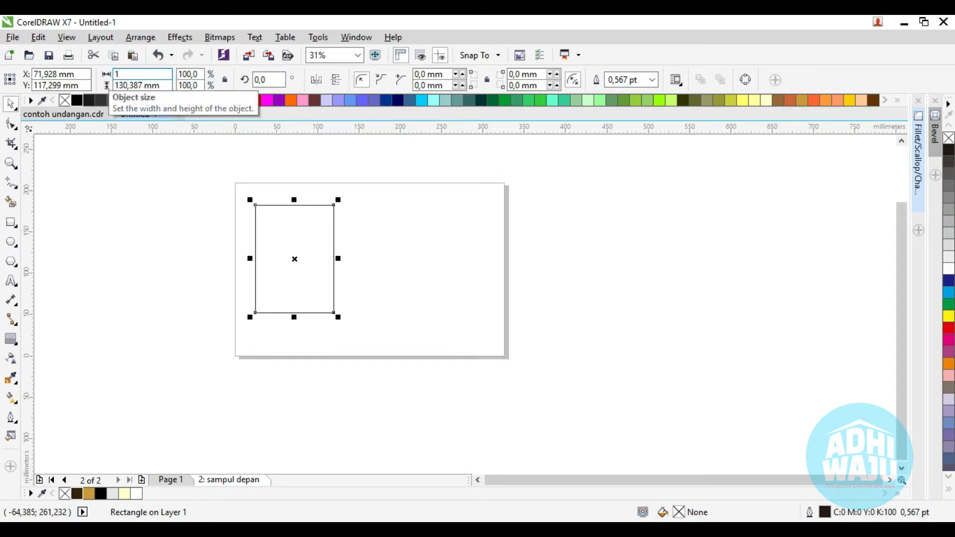
{"action": "type", "text": "63"}
{"action": "key", "text": "Tab"}
{"action": "type", "text": "1"}
{"action": "key", "text": "Return"}
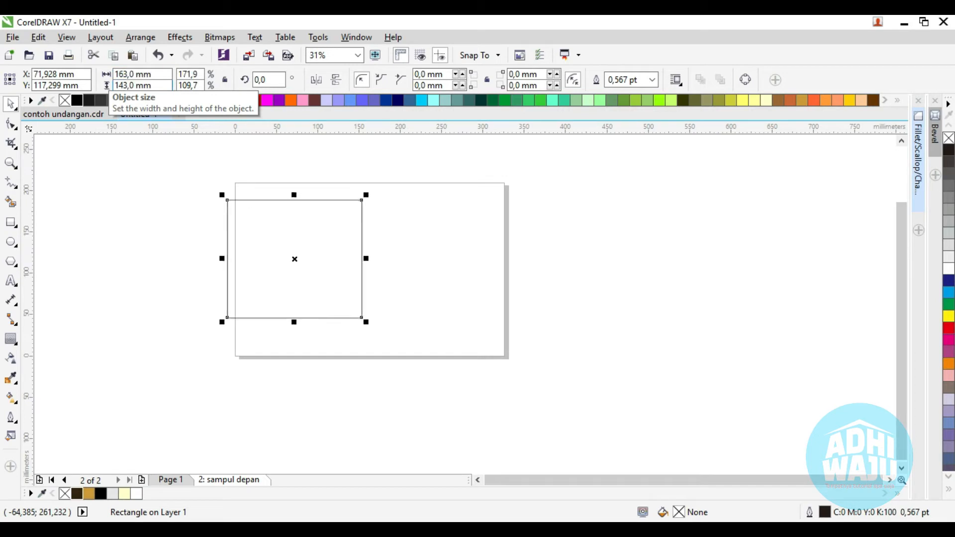
Move the rectangle to the upper middle of the page and fill it with gold (#CC9933).
{"action": "left_click_drag", "start_coordinate": [273, 269], "coordinate": [340, 238]}
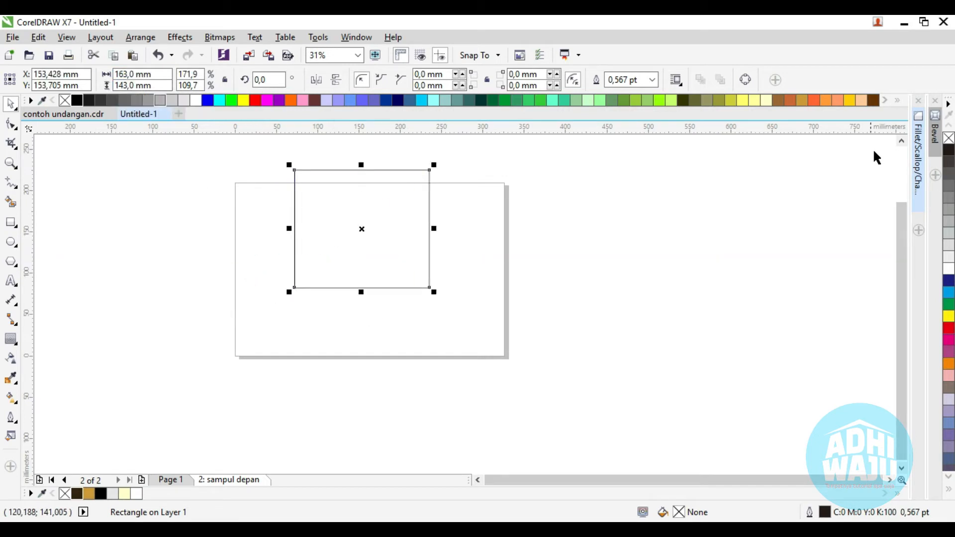
{"action": "left_click", "coordinate": [802, 101]}
{"action": "left_click", "coordinate": [693, 282]}
{"action": "mouse_move", "coordinate": [410, 228]}
{"action": "left_mouse_down"}
{"action": "mouse_move", "coordinate": [419, 255]}
{"action": "mouse_move", "coordinate": [418, 244]}
{"action": "left_mouse_up"}
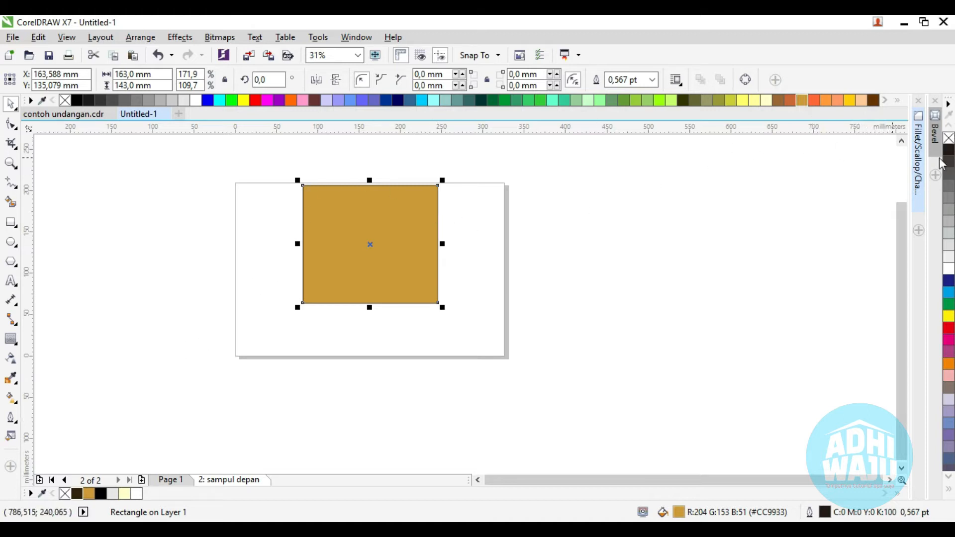
Remove the gold rectangle's outline and shift it upward so it overlaps the page's upper edge.
{"action": "right_click", "coordinate": [948, 139]}
{"action": "left_click", "coordinate": [632, 256]}
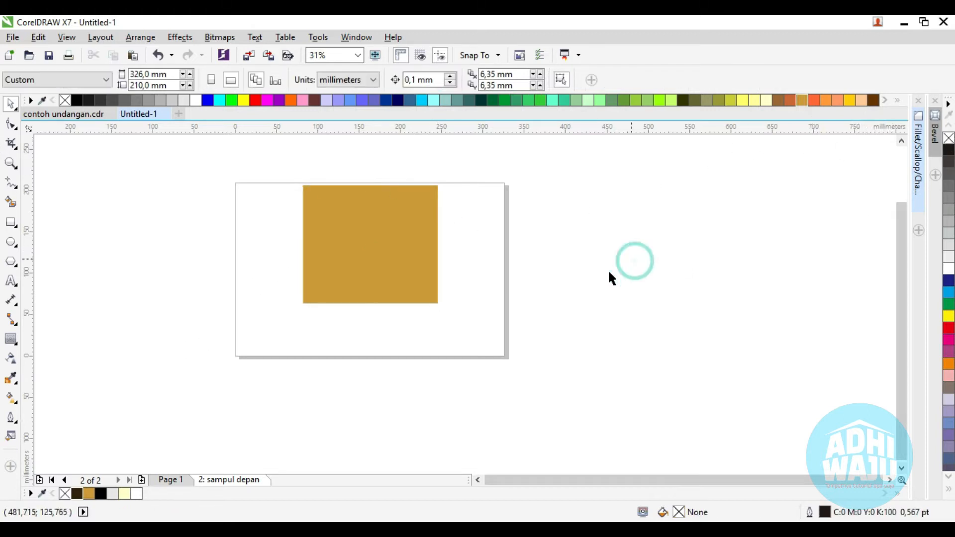
{"action": "left_click_drag", "start_coordinate": [385, 224], "coordinate": [387, 216]}
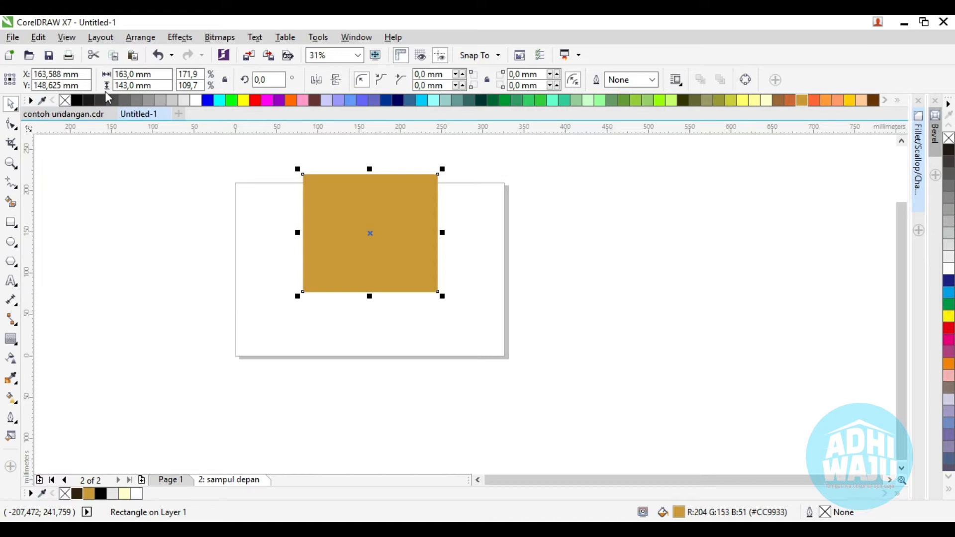
{"action": "left_click", "coordinate": [154, 196]}
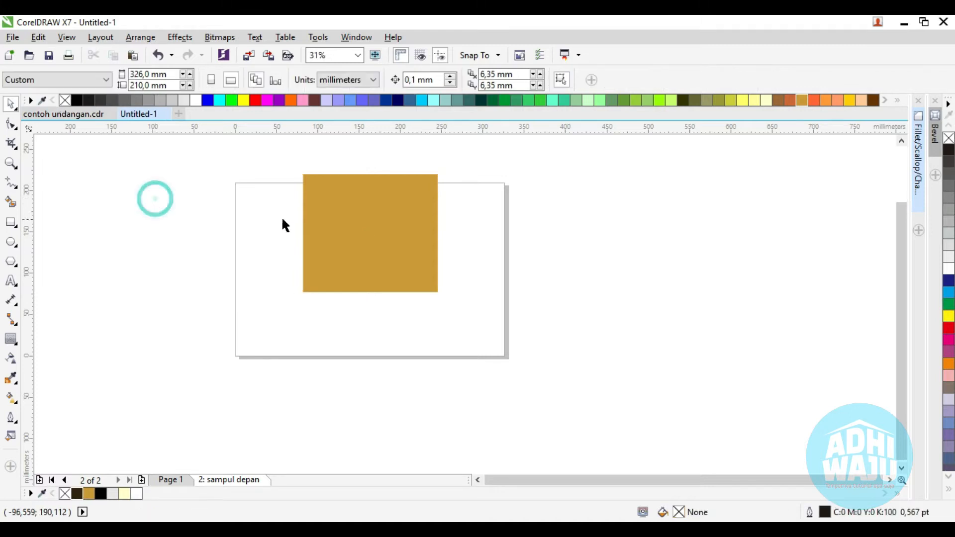
{"action": "left_click", "coordinate": [321, 225]}
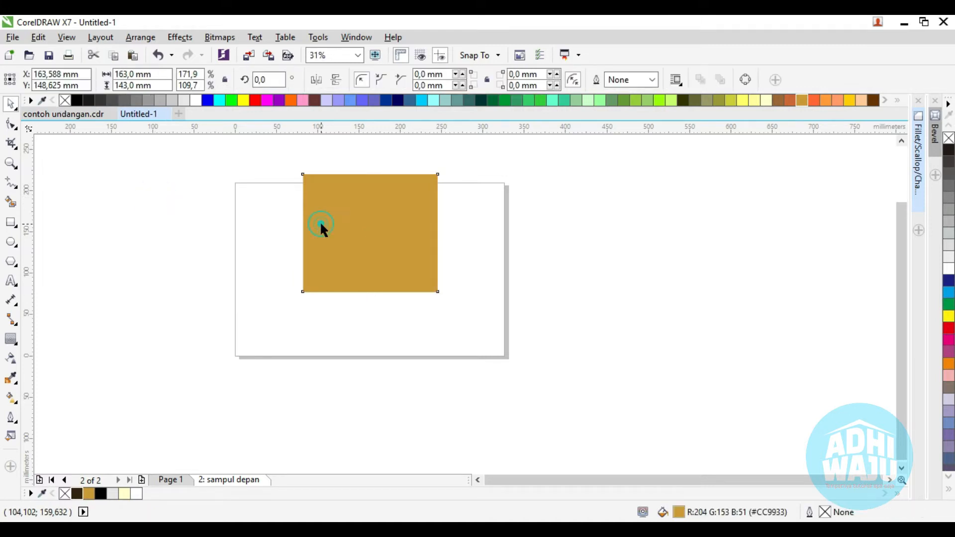
{"action": "left_click", "coordinate": [205, 243]}
{"action": "left_click", "coordinate": [397, 219]}
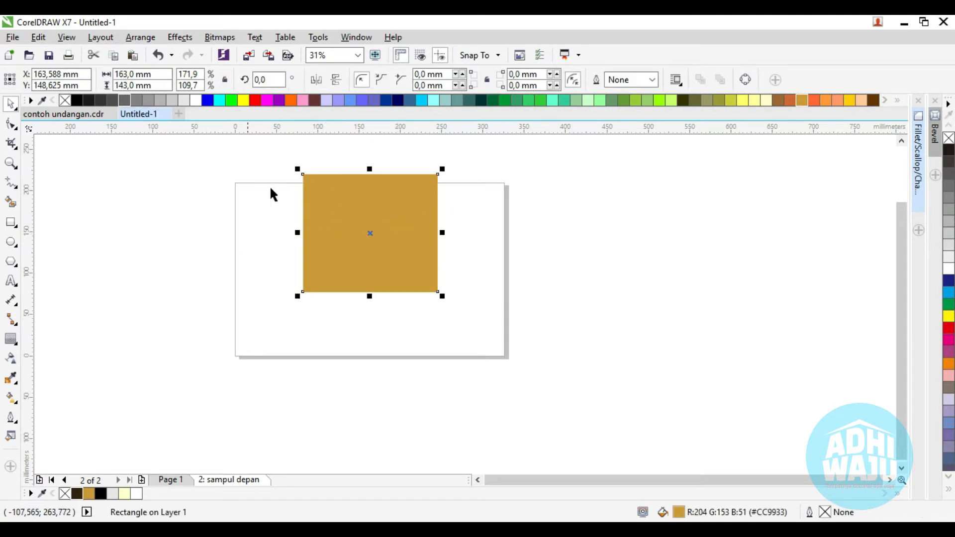
{"action": "key", "text": "F10"}
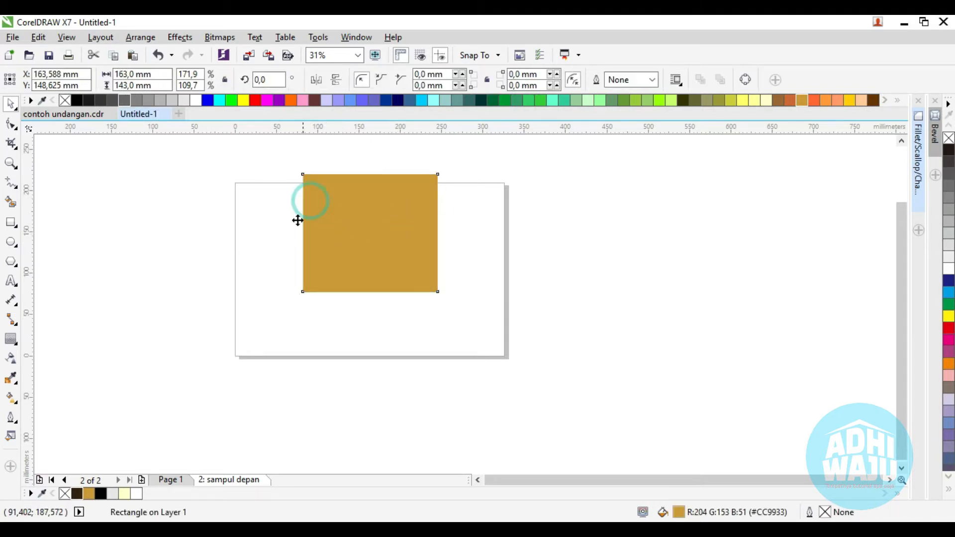
Move the damask pattern off Page 1 onto the desktop area, and place it beside the gold rectangle on the sampul depan page.
{"action": "left_click", "coordinate": [171, 479]}
{"action": "left_click", "coordinate": [286, 267]}
{"action": "left_click_drag", "start_coordinate": [305, 272], "coordinate": [186, 275]}
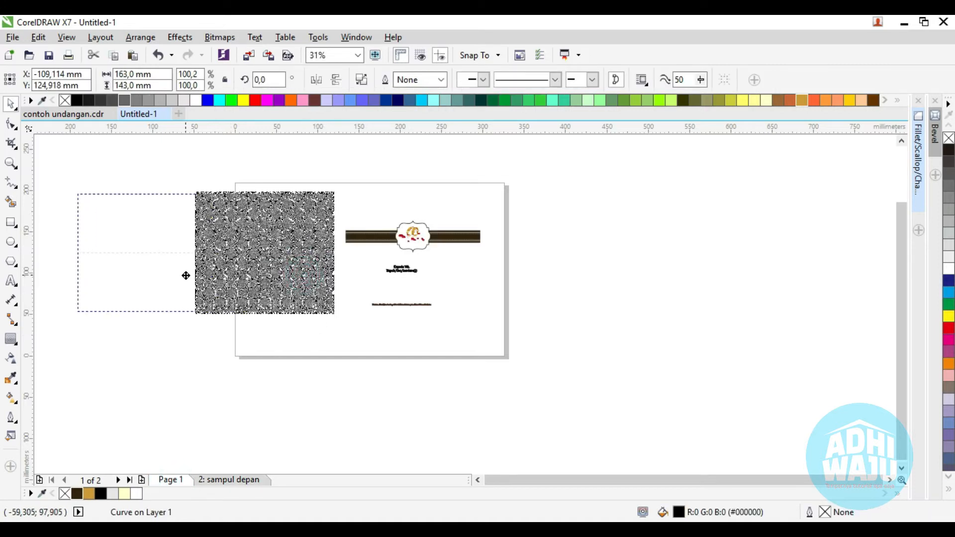
{"action": "left_click", "coordinate": [218, 480]}
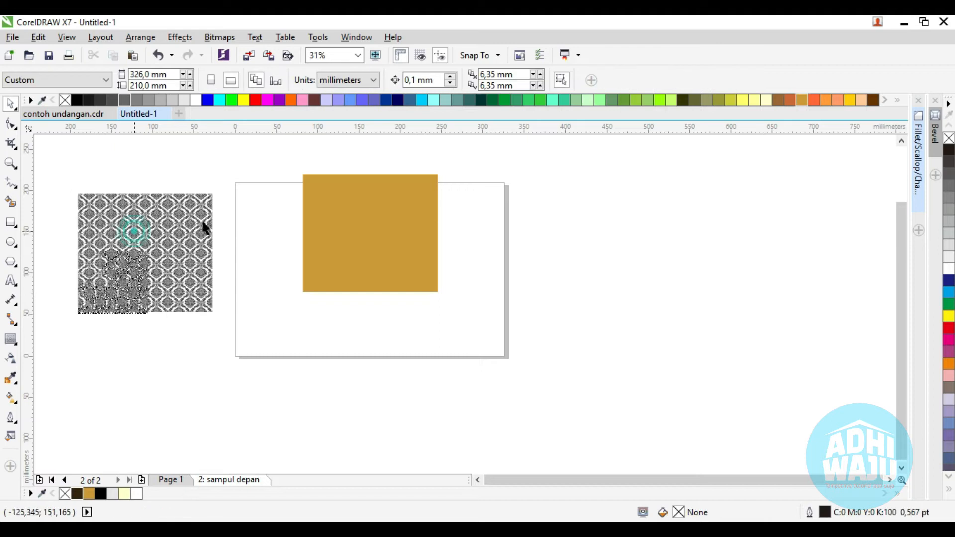
{"action": "left_click_drag", "start_coordinate": [301, 254], "coordinate": [264, 244]}
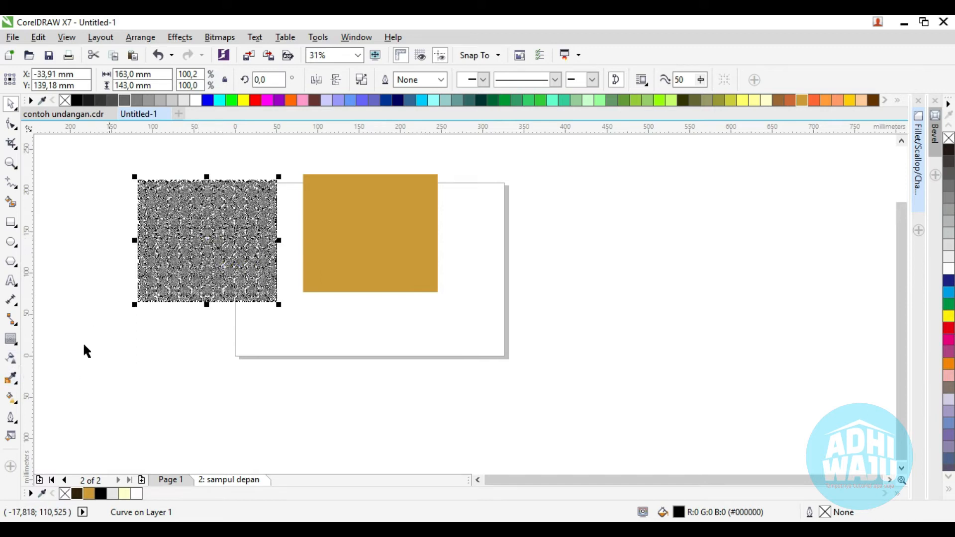
Apply an elliptical fountain transparency to the damask pattern.
{"action": "left_click", "coordinate": [11, 360]}
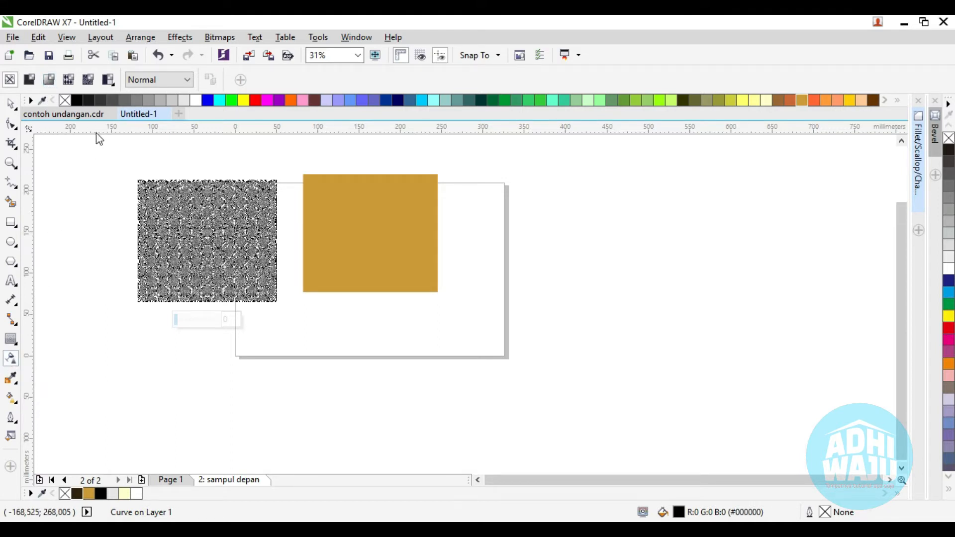
{"action": "left_click", "coordinate": [50, 79]}
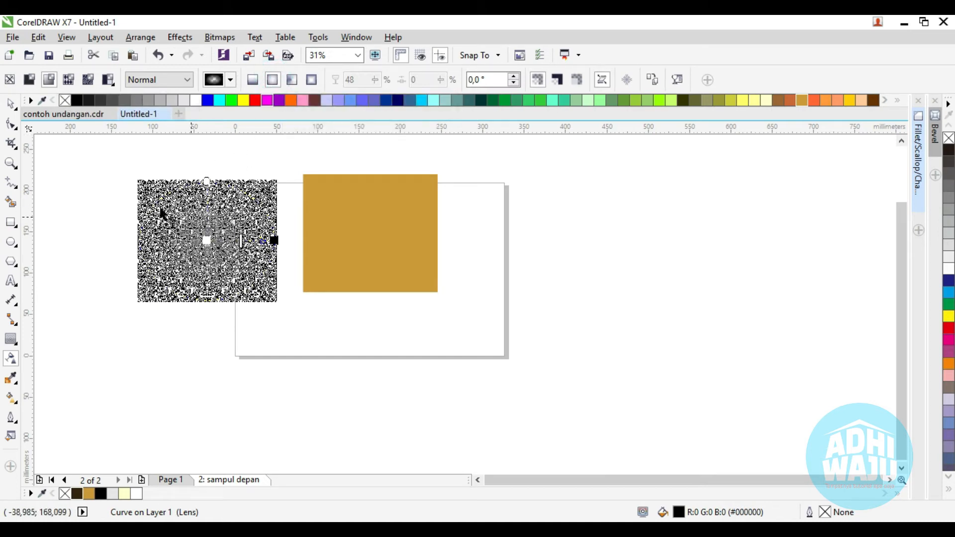
{"action": "left_click", "coordinate": [11, 105]}
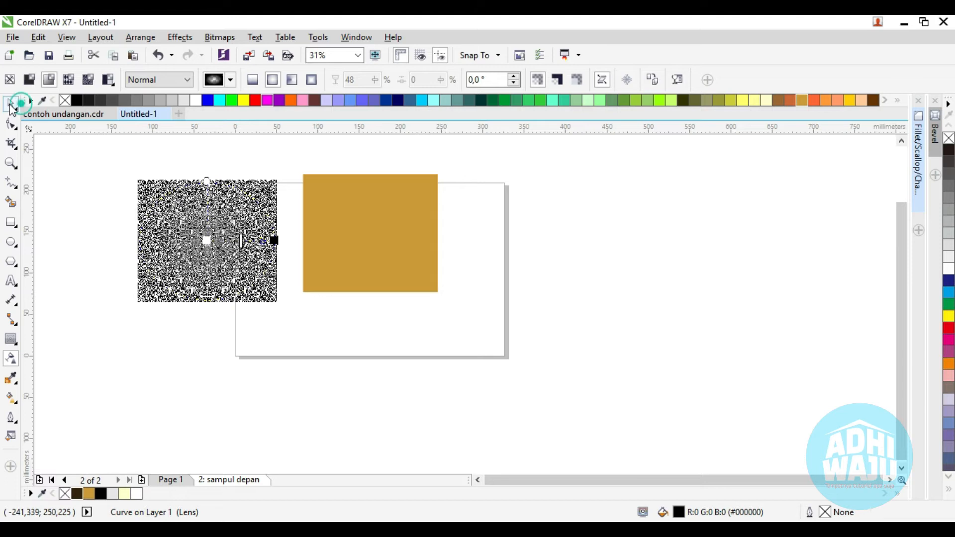
{"action": "left_click", "coordinate": [115, 181]}
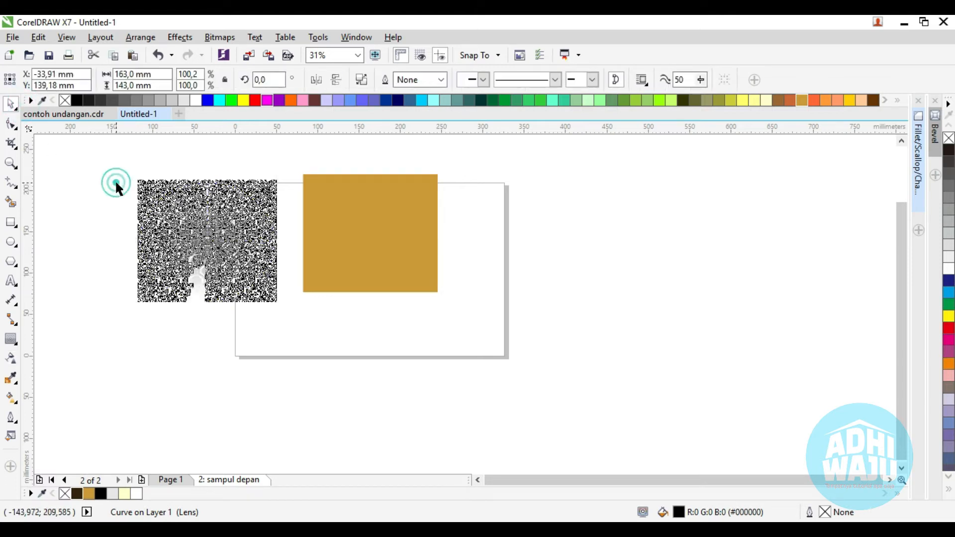
Try the transparent pattern over the gold rectangle and move it back beside the rectangle.
{"action": "left_click", "coordinate": [206, 243]}
{"action": "mouse_move", "coordinate": [373, 239]}
{"action": "left_mouse_down"}
{"action": "mouse_move", "coordinate": [386, 238]}
{"action": "mouse_move", "coordinate": [373, 234]}
{"action": "left_mouse_up"}
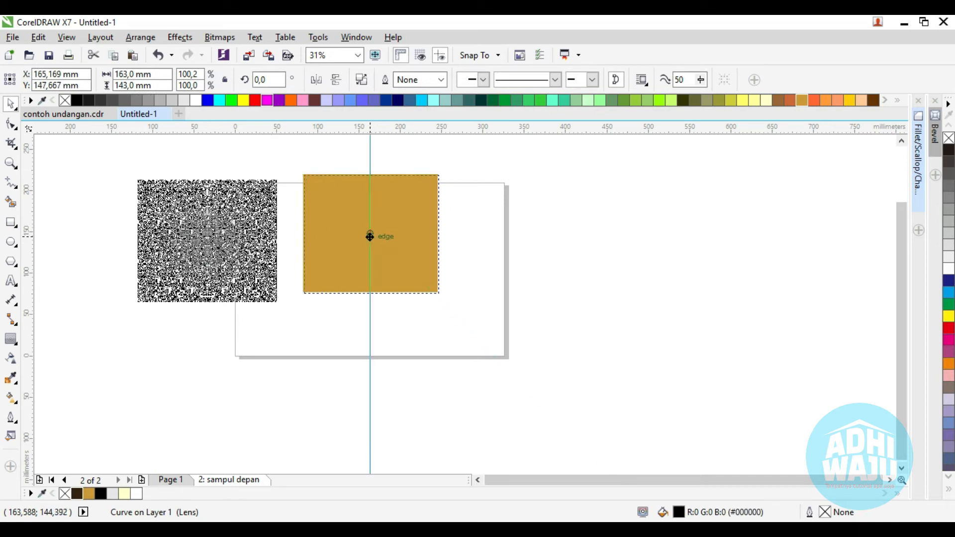
{"action": "left_click", "coordinate": [526, 244]}
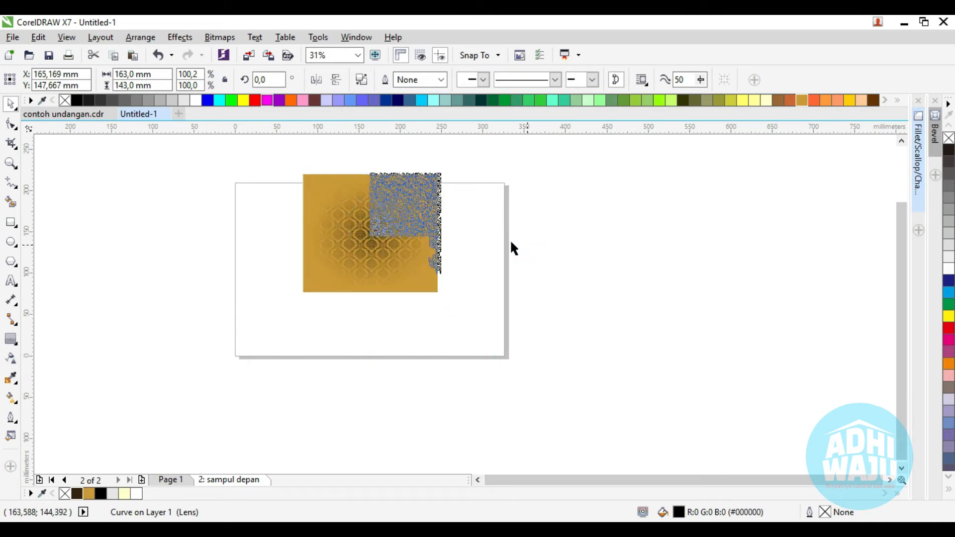
{"action": "left_click_drag", "start_coordinate": [395, 234], "coordinate": [238, 237]}
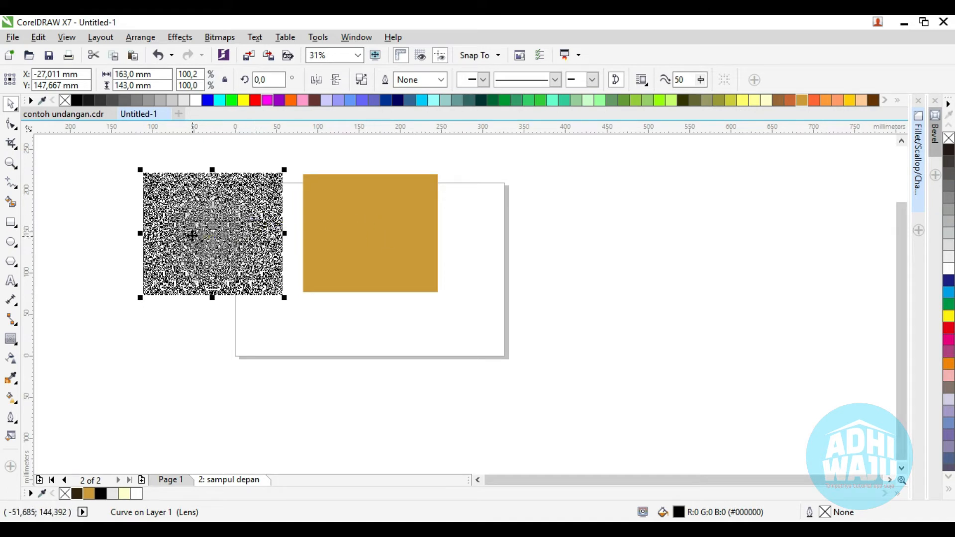
PowerClip the transparent damask pattern inside the gold rectangle.
{"action": "right_click", "coordinate": [205, 230]}
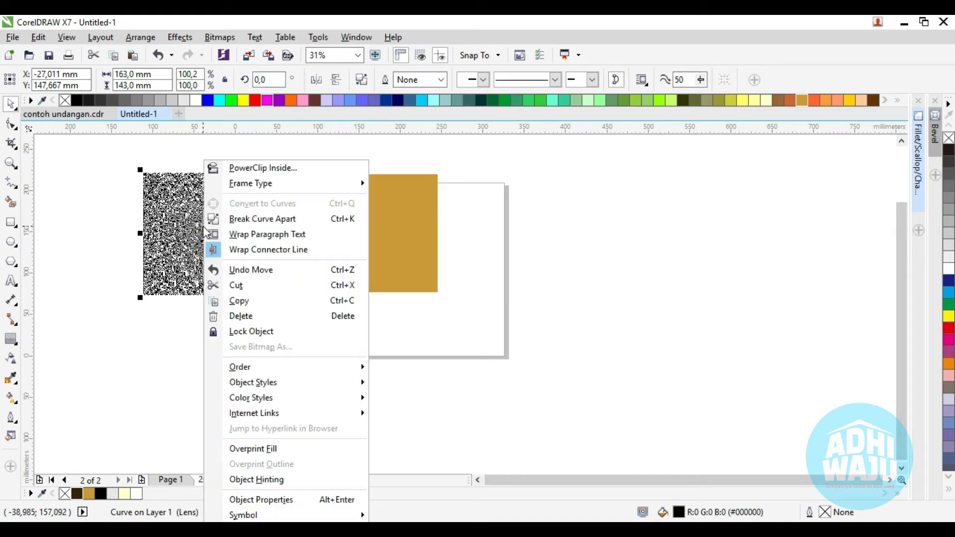
{"action": "left_click", "coordinate": [251, 169]}
{"action": "left_click", "coordinate": [333, 210]}
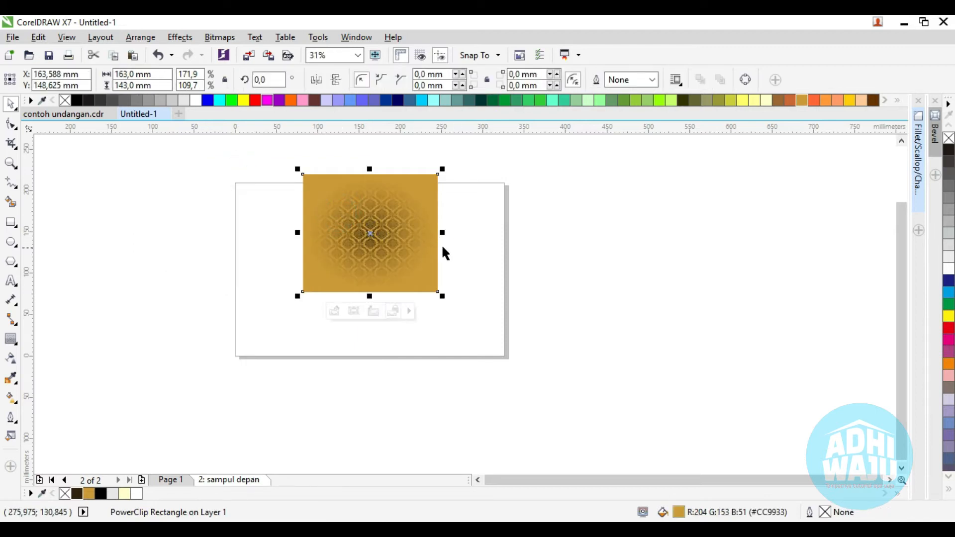
{"action": "double_click", "coordinate": [397, 231]}
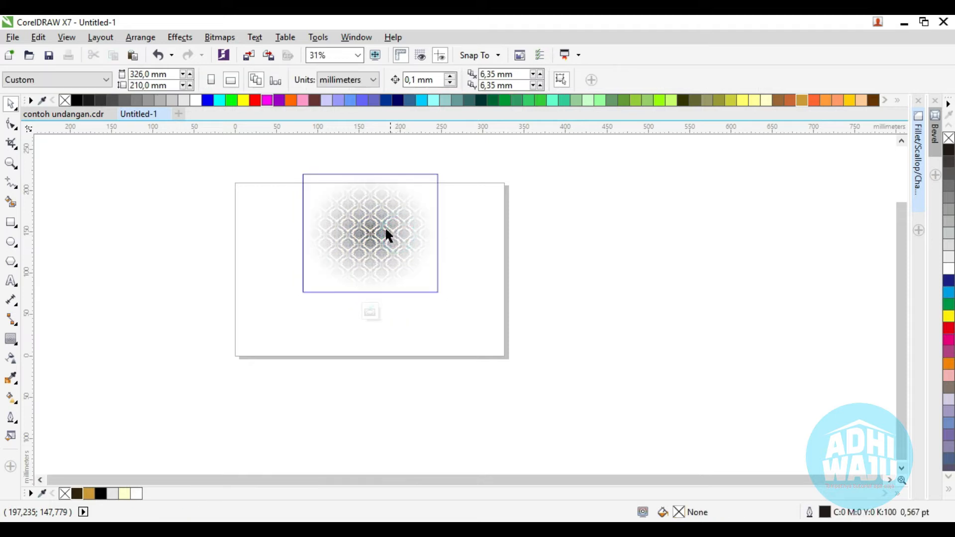
{"action": "left_click", "coordinate": [479, 238]}
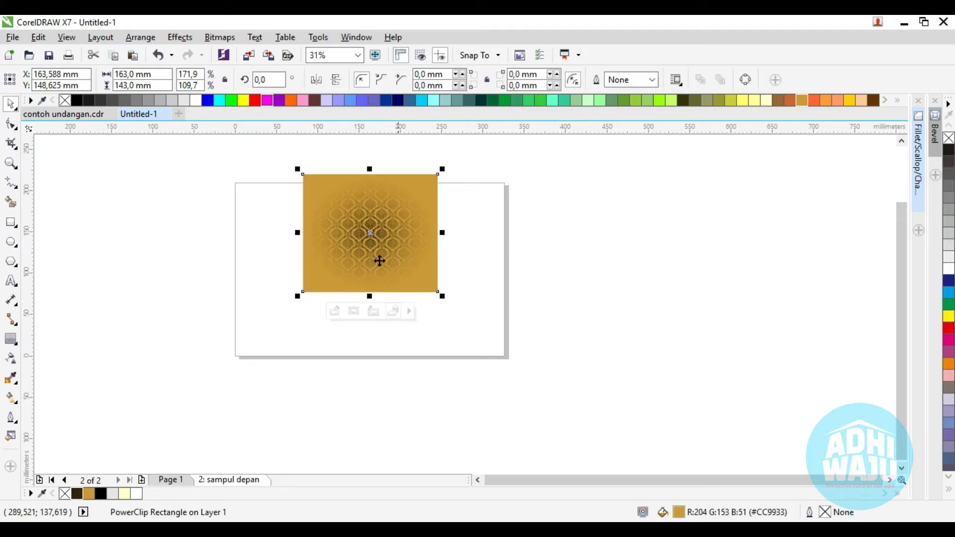
Edit the gold rectangle's PowerClip contents and recolour the damask pattern pale yellow (#FFFFCC).
{"action": "double_click", "coordinate": [353, 208]}
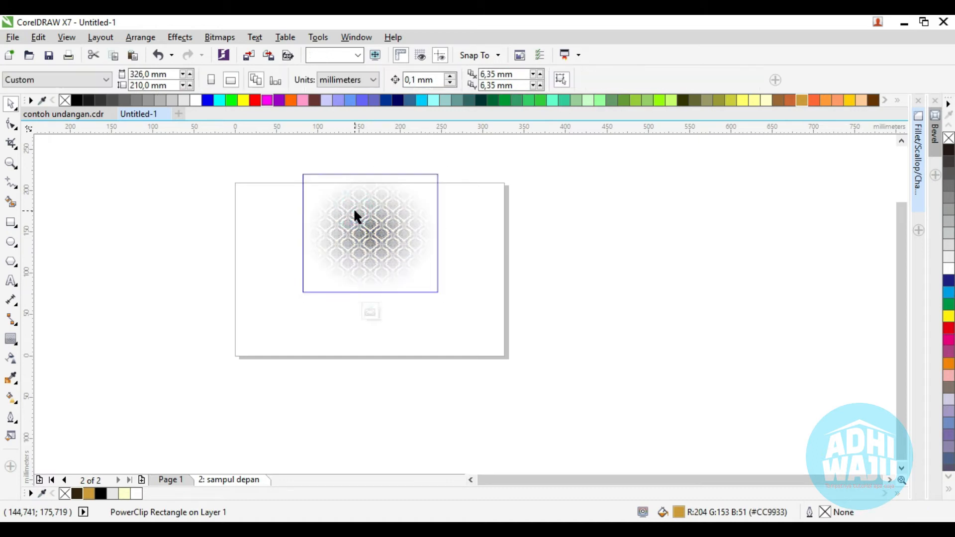
{"action": "left_click", "coordinate": [368, 229]}
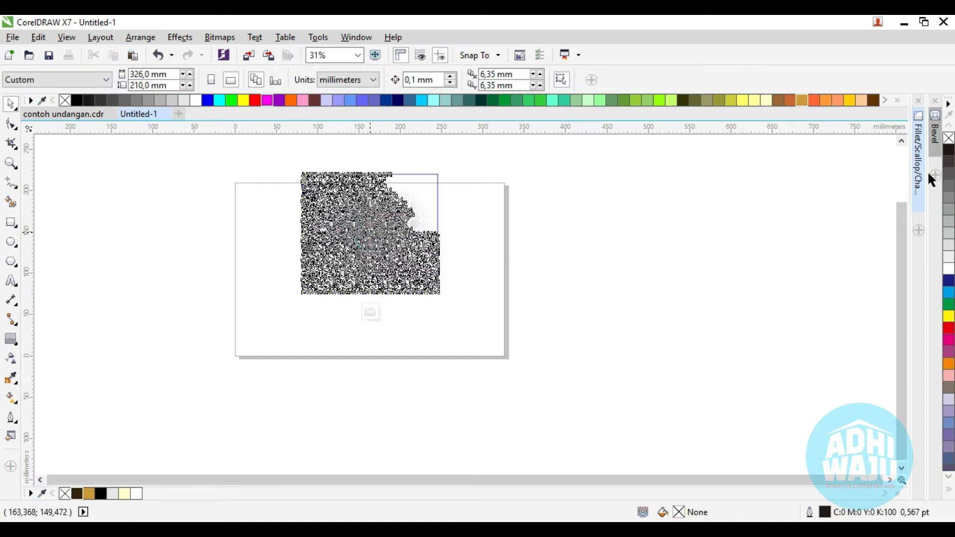
{"action": "left_click", "coordinate": [768, 101]}
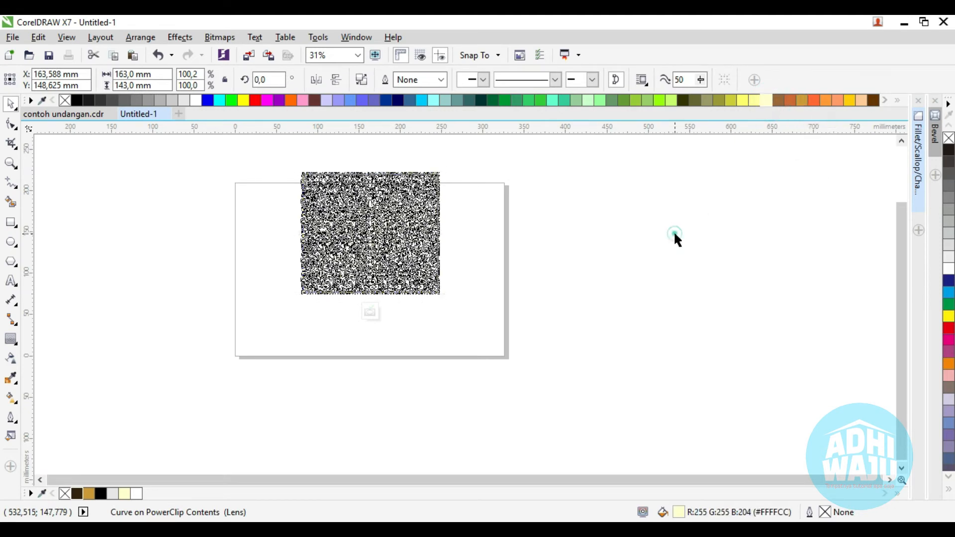
{"action": "left_click", "coordinate": [553, 247]}
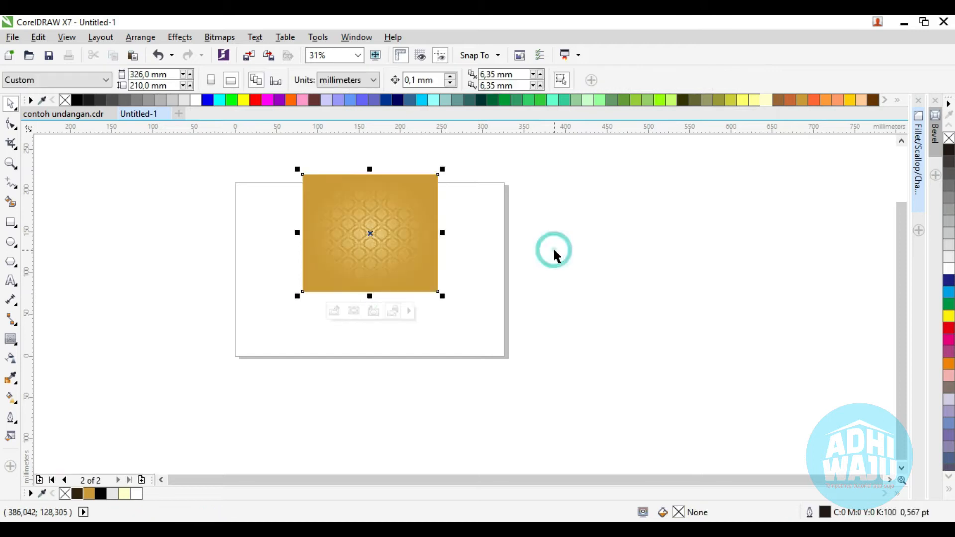
{"action": "scroll", "coordinate": [366, 219], "scroll_direction": "up", "scroll_amount": 2}
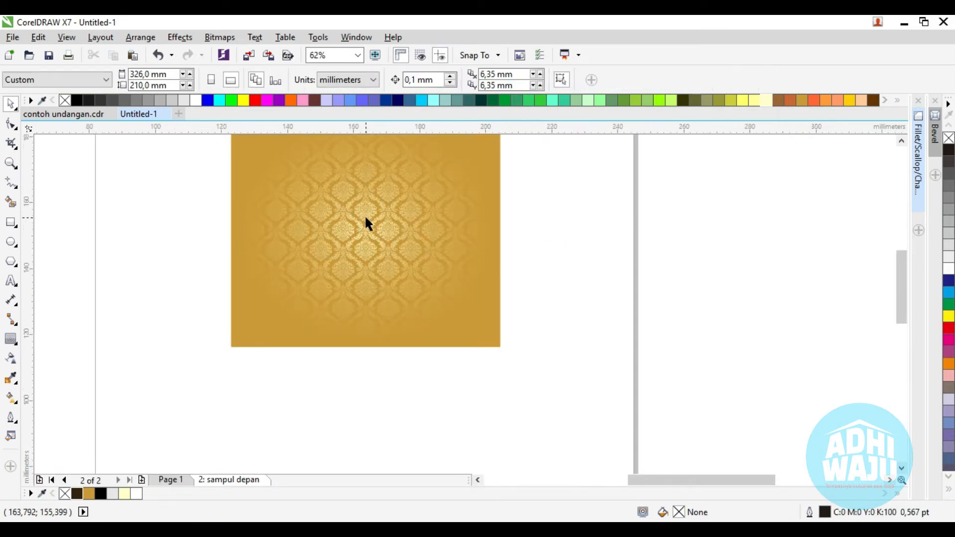
{"action": "scroll", "coordinate": [366, 219], "scroll_direction": "up", "scroll_amount": 2}
{"action": "scroll", "coordinate": [393, 213], "scroll_direction": "down", "scroll_amount": 3}
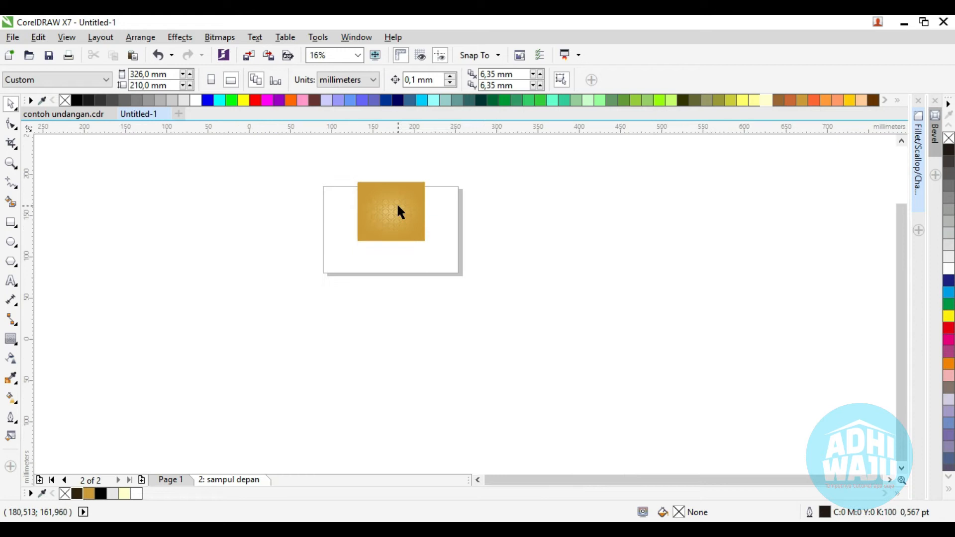
Duplicate the patterned gold panel straight down so the copy sits directly against the original's lower edge.
{"action": "scroll", "coordinate": [398, 211], "scroll_direction": "up", "scroll_amount": 1}
{"action": "left_click", "coordinate": [396, 210]}
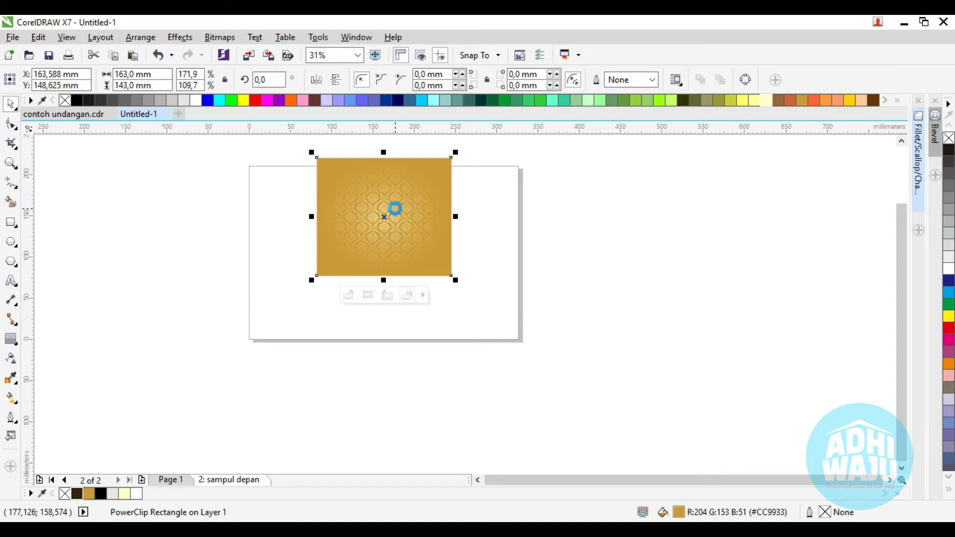
{"action": "left_click_drag", "start_coordinate": [394, 208], "coordinate": [394, 319]}
{"action": "right_click", "coordinate": [394, 320]}
{"action": "left_click", "coordinate": [500, 300]}
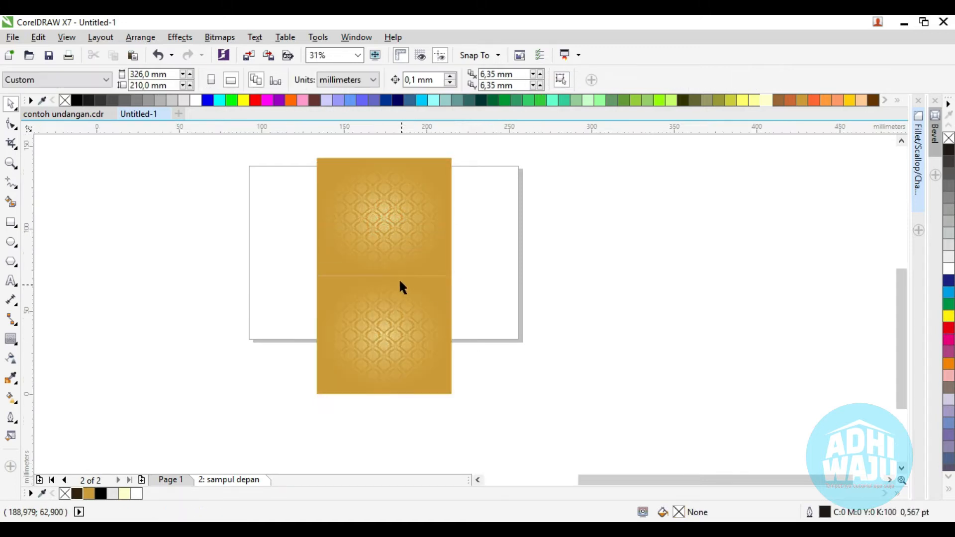
{"action": "scroll", "coordinate": [395, 276], "scroll_direction": "up", "scroll_amount": 2}
{"action": "scroll", "coordinate": [427, 271], "scroll_direction": "down", "scroll_amount": 1}
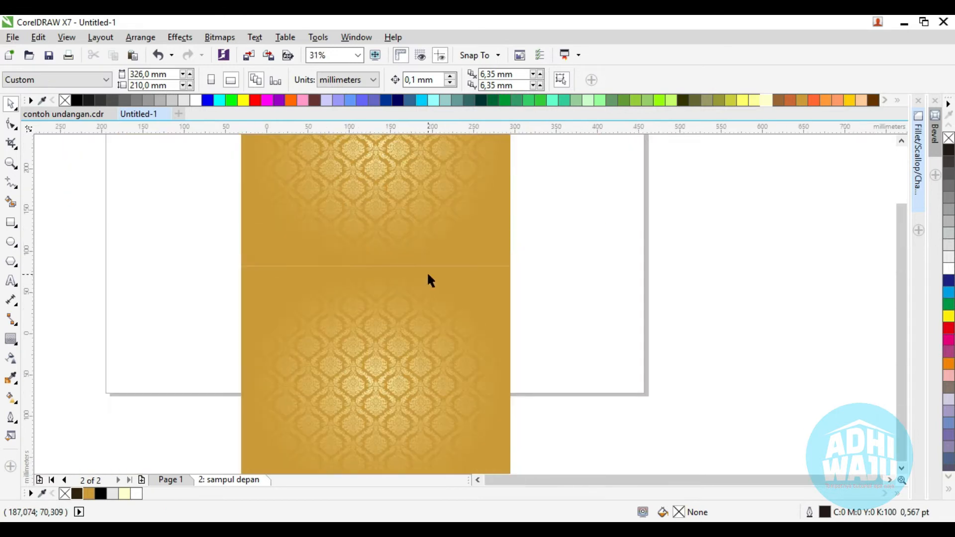
{"action": "scroll", "coordinate": [428, 274], "scroll_direction": "down", "scroll_amount": 2}
{"action": "scroll", "coordinate": [402, 215], "scroll_direction": "up", "scroll_amount": 1}
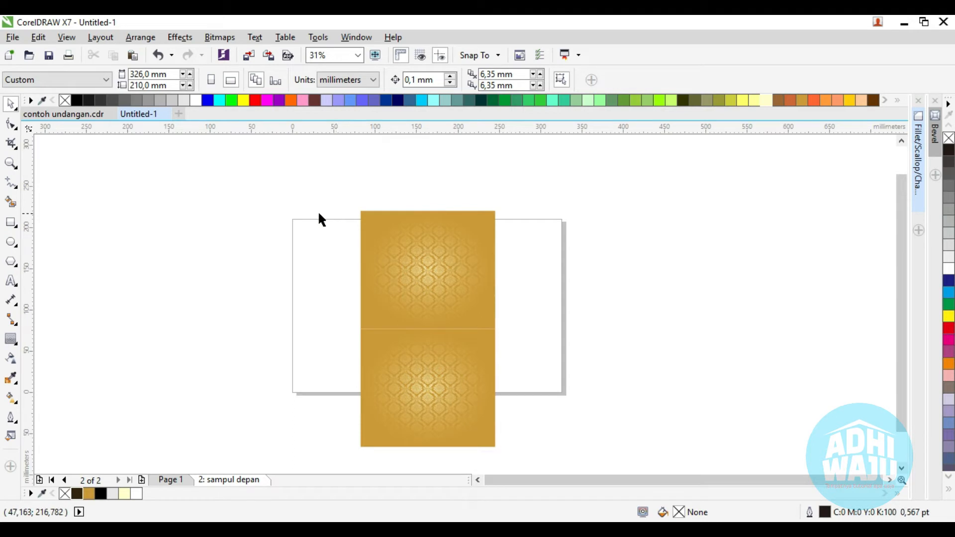
Draw a rectangle 163 mm wide and about 13 mm high along the upper edge of the upper gold panel.
{"action": "left_click", "coordinate": [11, 223]}
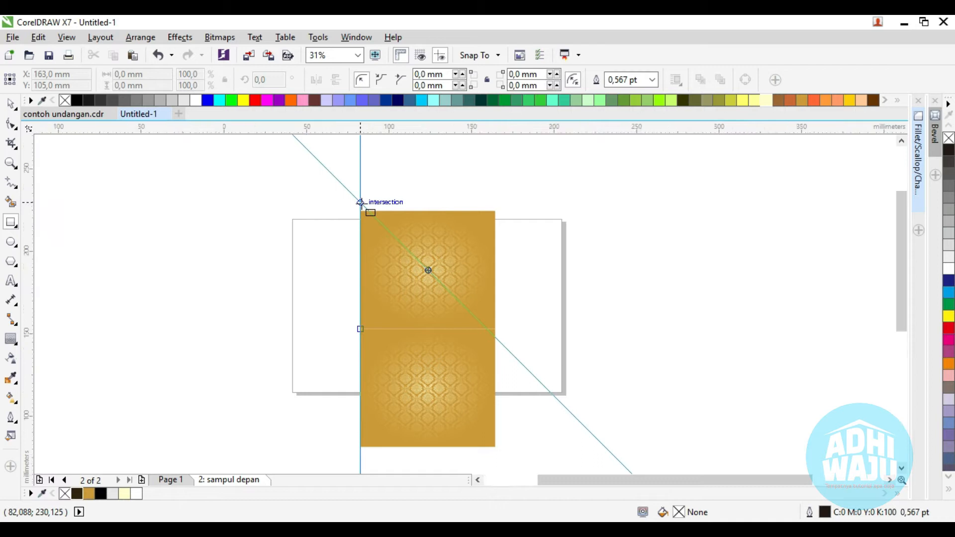
{"action": "scroll", "coordinate": [361, 202], "scroll_direction": "up", "scroll_amount": 4}
{"action": "left_click_drag", "start_coordinate": [355, 189], "coordinate": [720, 232]}
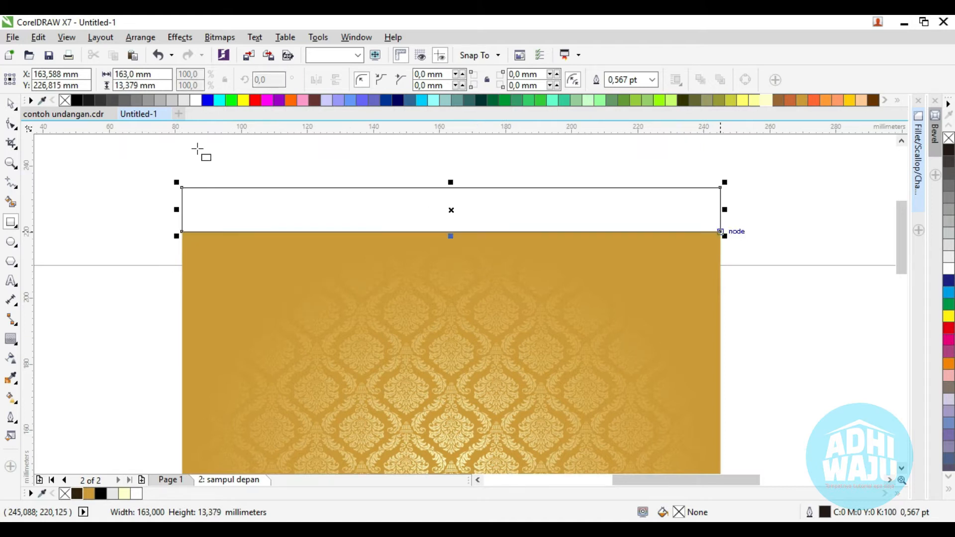
Set the flap rectangle's height to 20 mm and move it up until its base meets the gold panel's upper edge.
{"action": "left_click", "coordinate": [160, 86]}
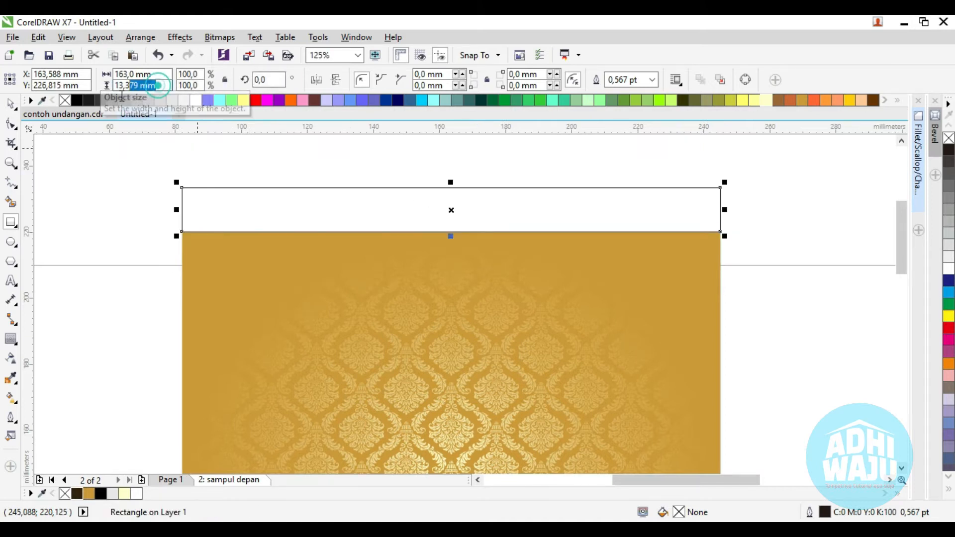
{"action": "type", "text": "20"}
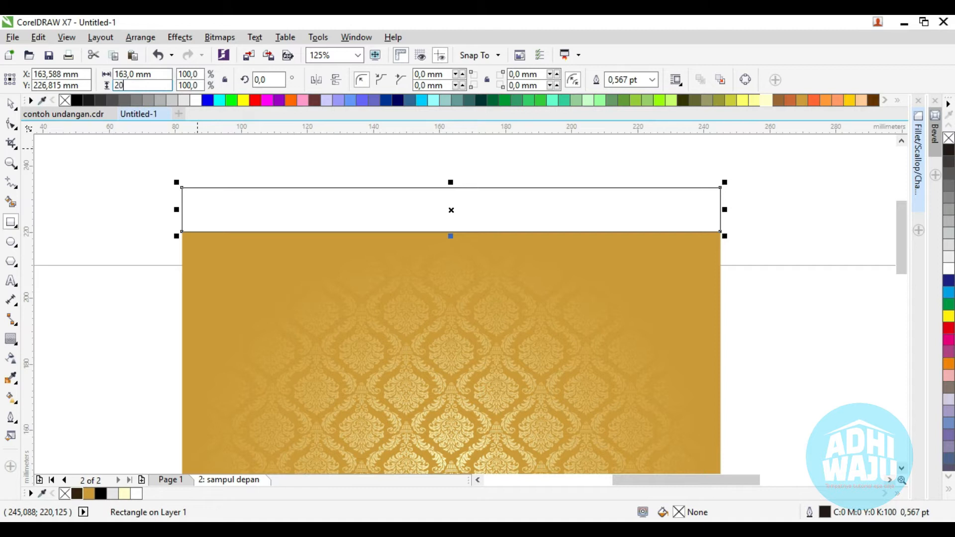
{"action": "key", "text": "Return"}
{"action": "left_click", "coordinate": [13, 103]}
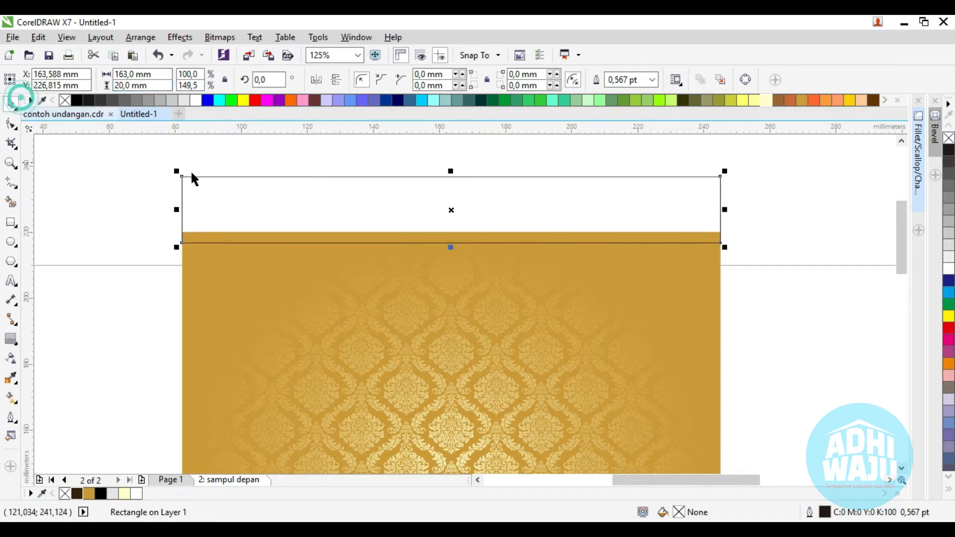
{"action": "left_click_drag", "start_coordinate": [546, 208], "coordinate": [545, 198]}
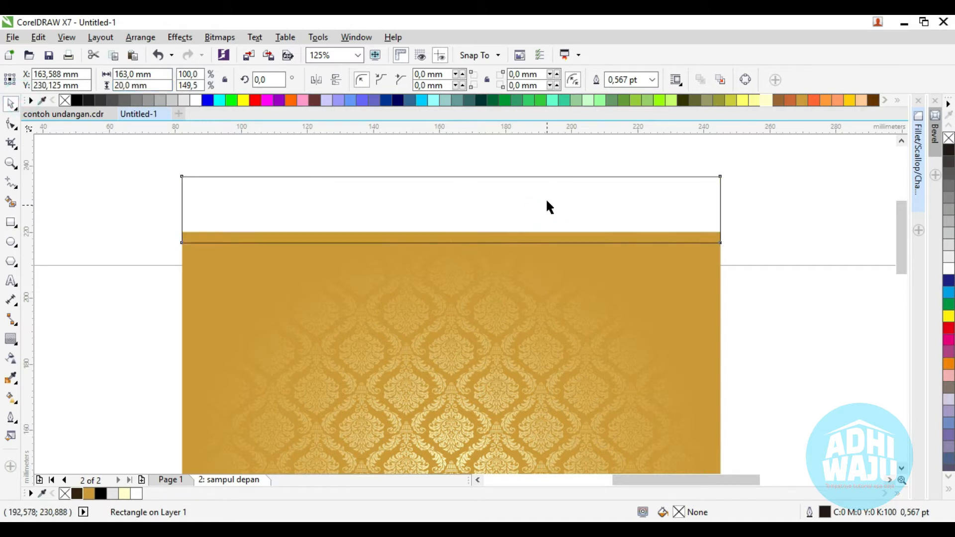
Fill the flap rectangle with gold (#CC9933) and remove its outline.
{"action": "left_click", "coordinate": [800, 102]}
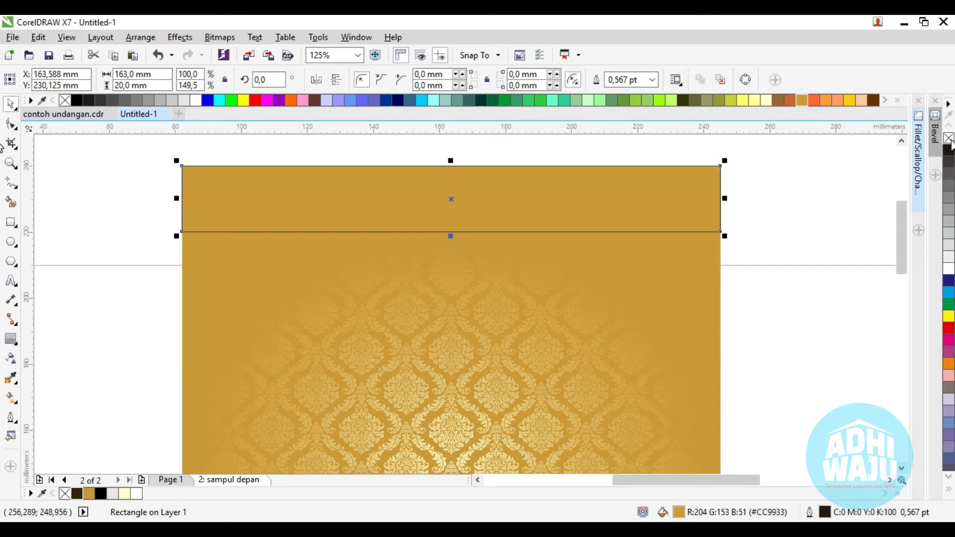
{"action": "right_click", "coordinate": [949, 139]}
{"action": "left_click", "coordinate": [851, 205]}
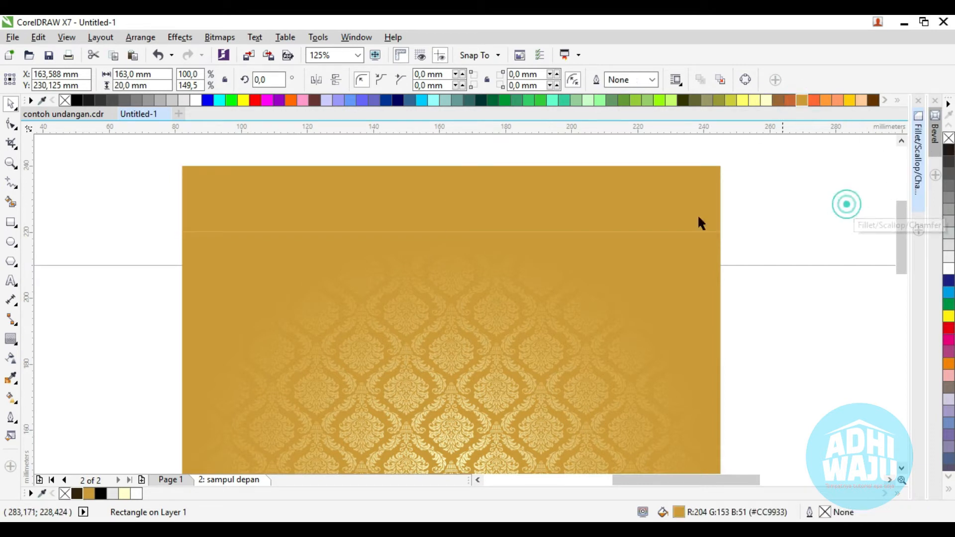
Round the flap's two upper corners with a 10 mm radius.
{"action": "left_click", "coordinate": [576, 209]}
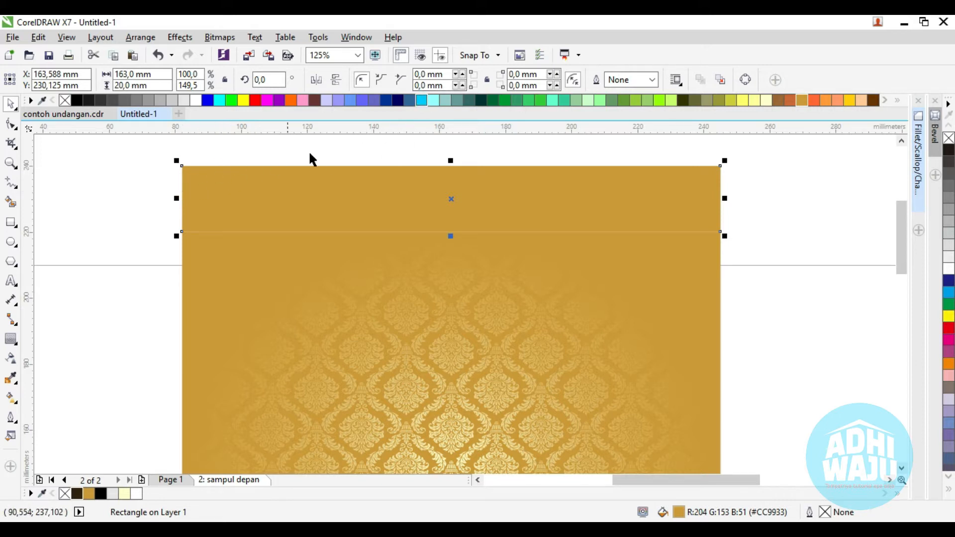
{"action": "left_click_drag", "start_coordinate": [448, 75], "coordinate": [413, 74]}
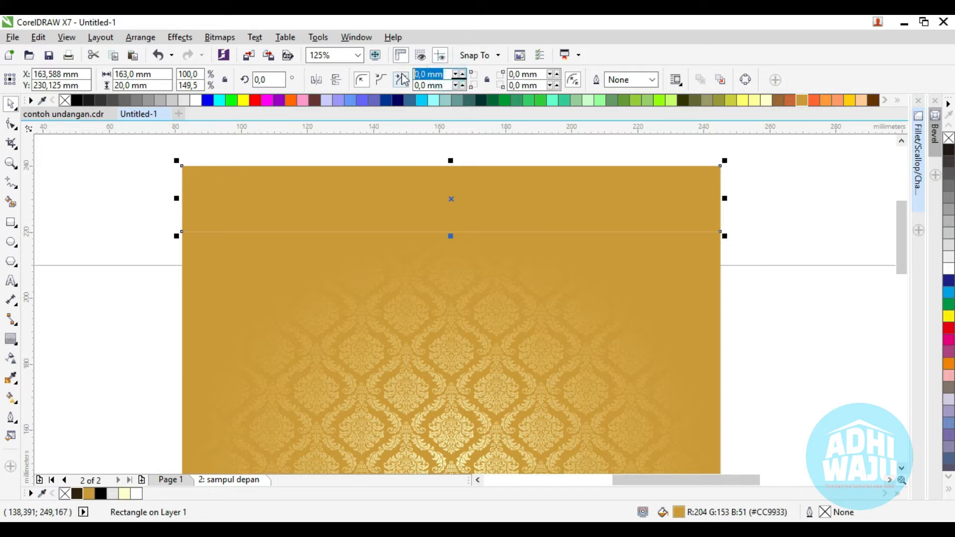
{"action": "type", "text": "1"}
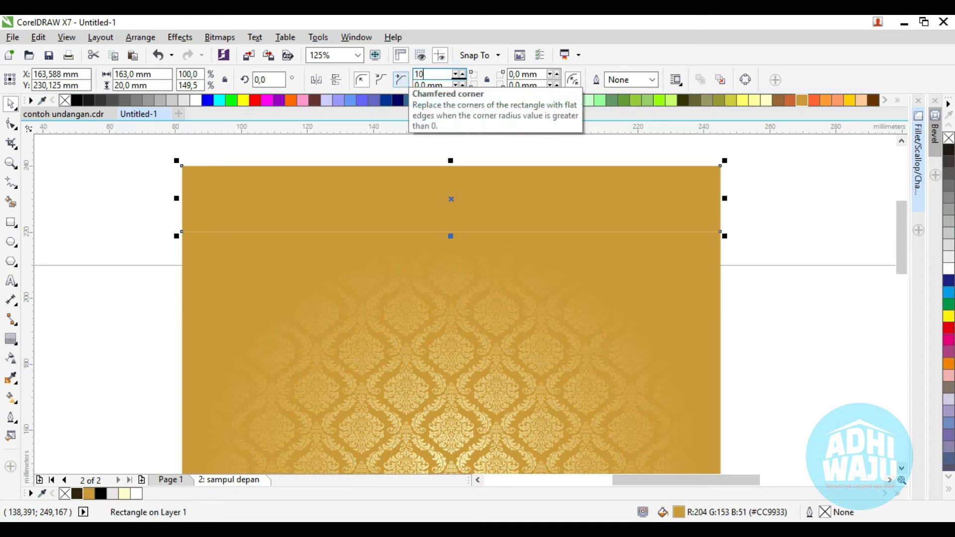
{"action": "type", "text": "0"}
{"action": "key", "text": "Tab"}
{"action": "type", "text": "10"}
{"action": "key", "text": "Return"}
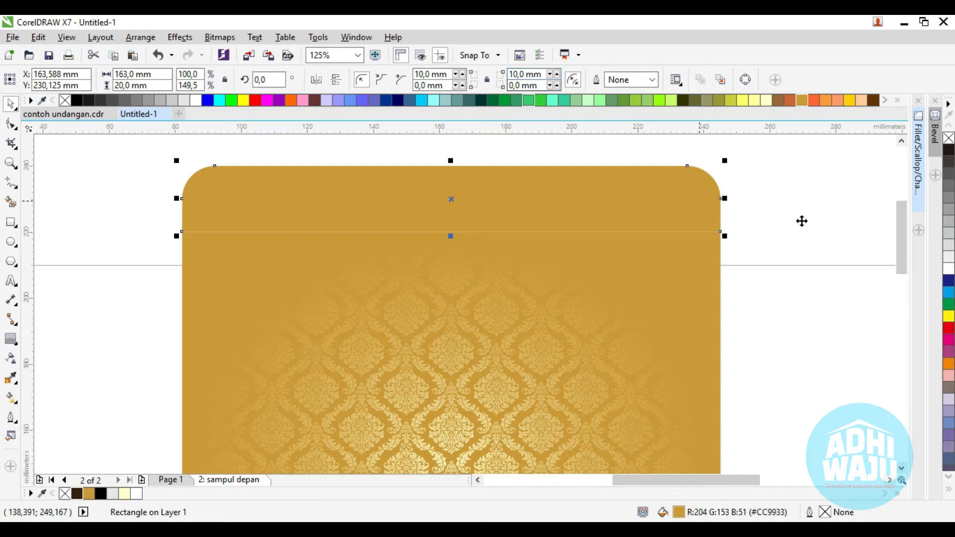
{"action": "left_click", "coordinate": [798, 219]}
Draw a narrow rectangle about 16 mm wide and 143 mm high against the left side of the upper gold panel.
{"action": "scroll", "coordinate": [418, 140], "scroll_direction": "down", "scroll_amount": 3}
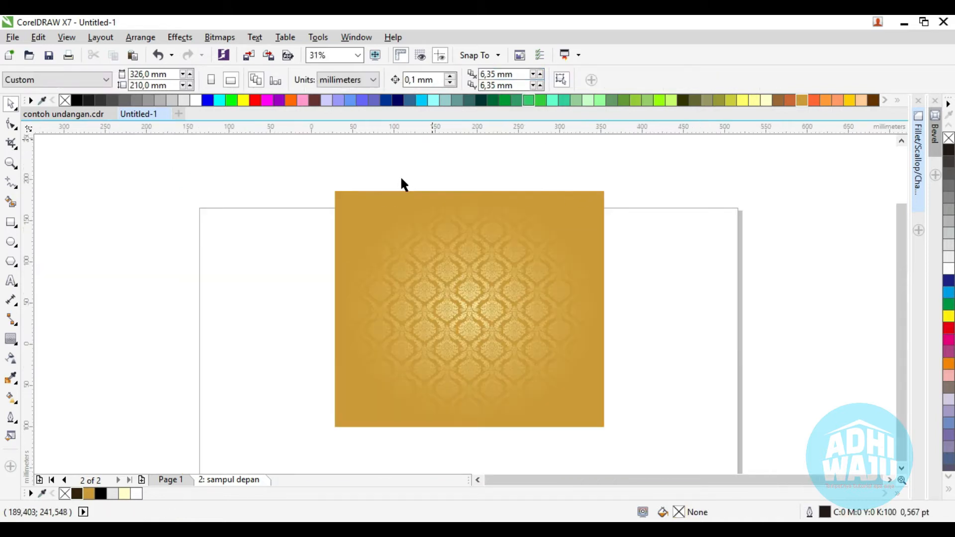
{"action": "scroll", "coordinate": [378, 162], "scroll_direction": "up", "scroll_amount": 1}
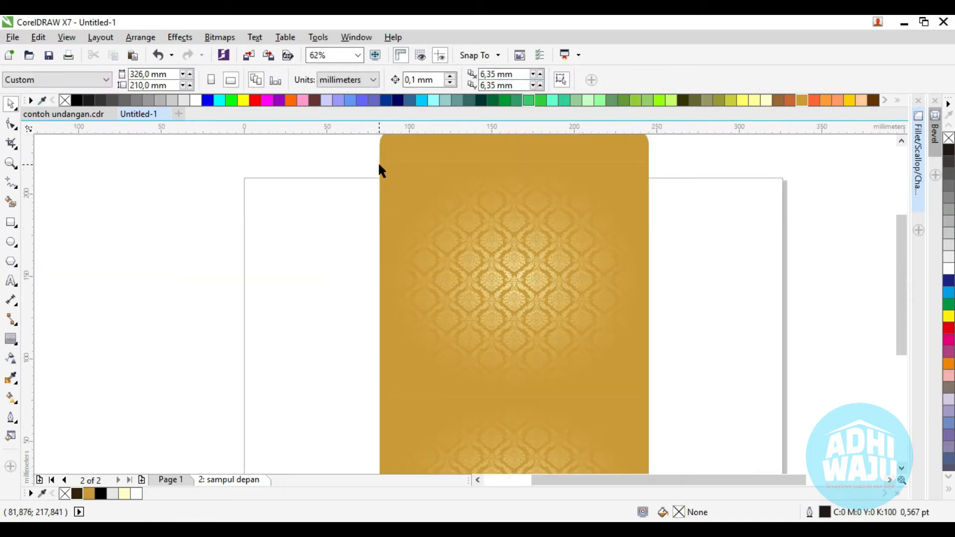
{"action": "left_click", "coordinate": [11, 224]}
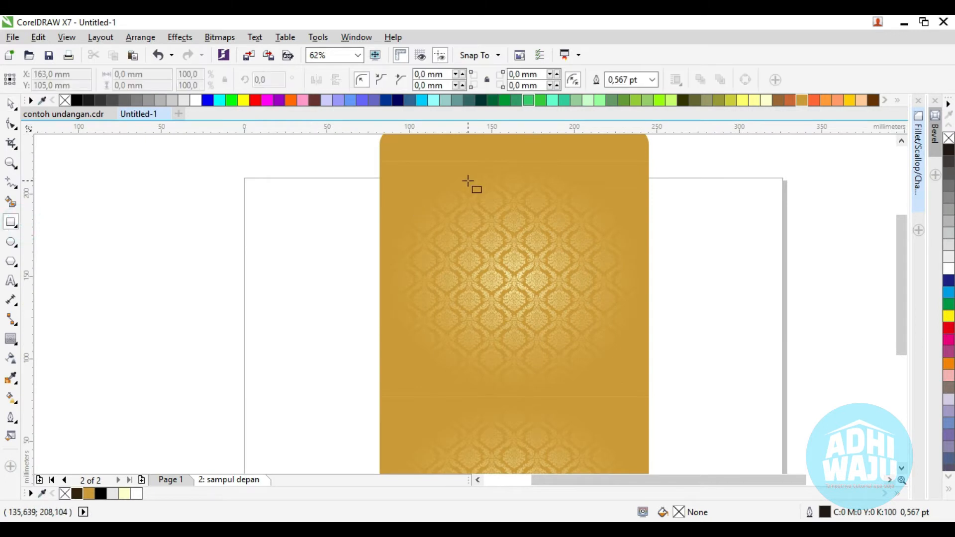
{"action": "mouse_move", "coordinate": [379, 162]}
{"action": "left_mouse_down"}
{"action": "mouse_move", "coordinate": [336, 196]}
{"action": "mouse_move", "coordinate": [340, 435]}
{"action": "mouse_move", "coordinate": [358, 392]}
{"action": "mouse_move", "coordinate": [355, 322]}
{"action": "mouse_move", "coordinate": [342, 324]}
{"action": "left_mouse_up"}
{"action": "left_click", "coordinate": [10, 104]}
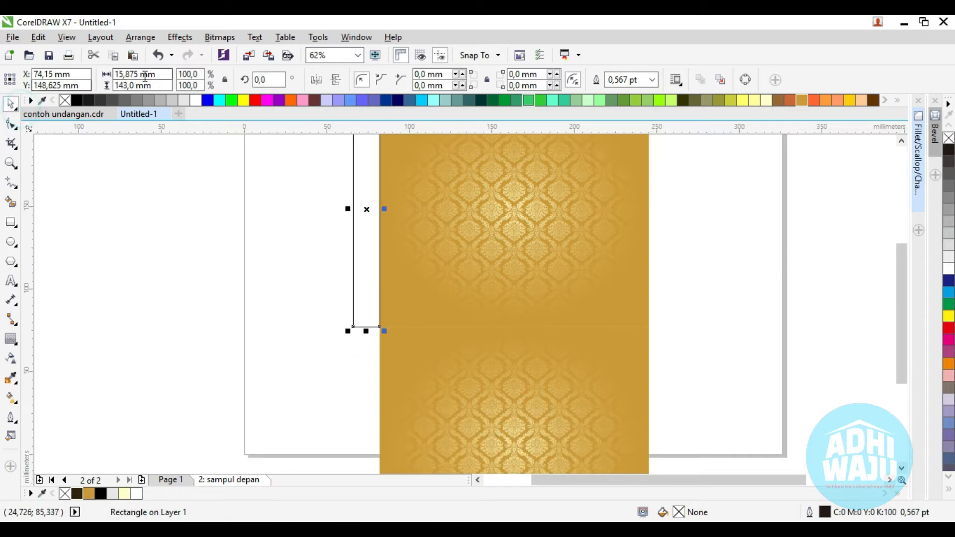
Set the narrow side rectangle's width to 15 mm.
{"action": "left_click_drag", "start_coordinate": [154, 81], "coordinate": [119, 74]}
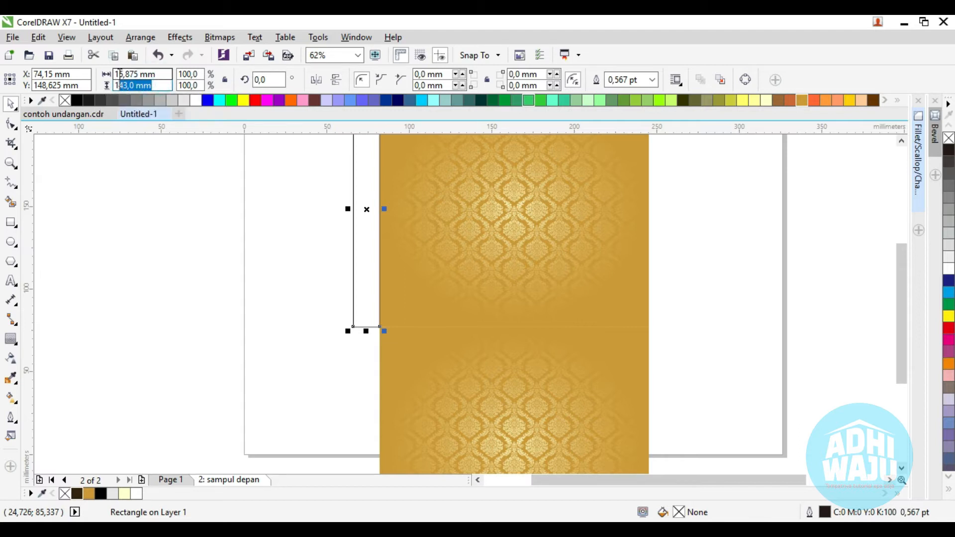
{"action": "left_click", "coordinate": [159, 74]}
{"action": "type", "text": "1"}
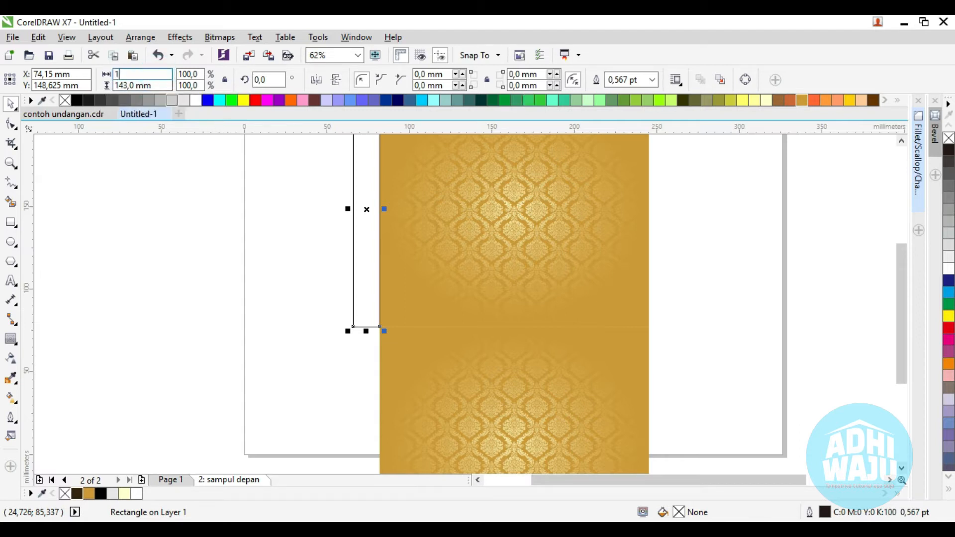
{"action": "type", "text": "5"}
{"action": "key", "text": "Return"}
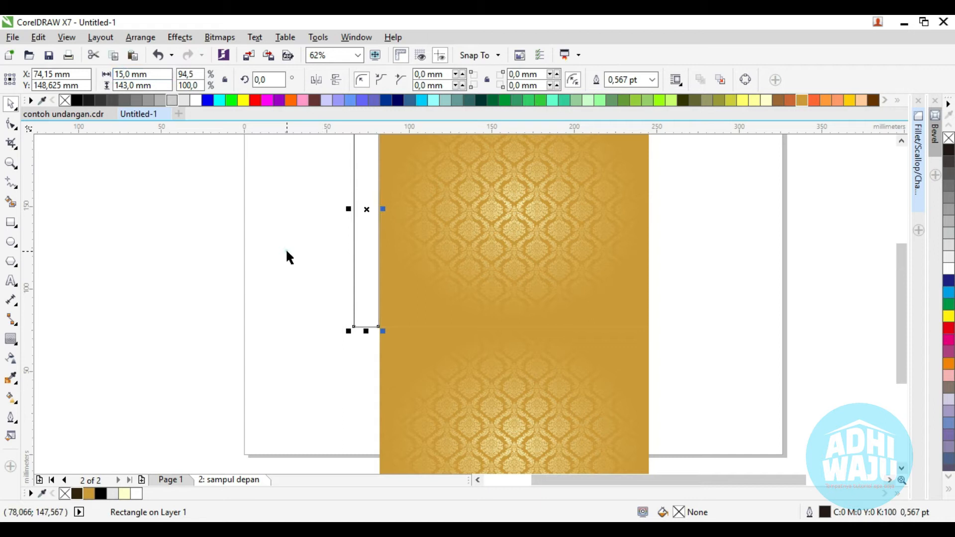
{"action": "left_click", "coordinate": [287, 253]}
Fill the narrow side rectangle beside the upper panel with gold (#CC9933) and remove its outline.
{"action": "scroll", "coordinate": [366, 238], "scroll_direction": "down", "scroll_amount": 1}
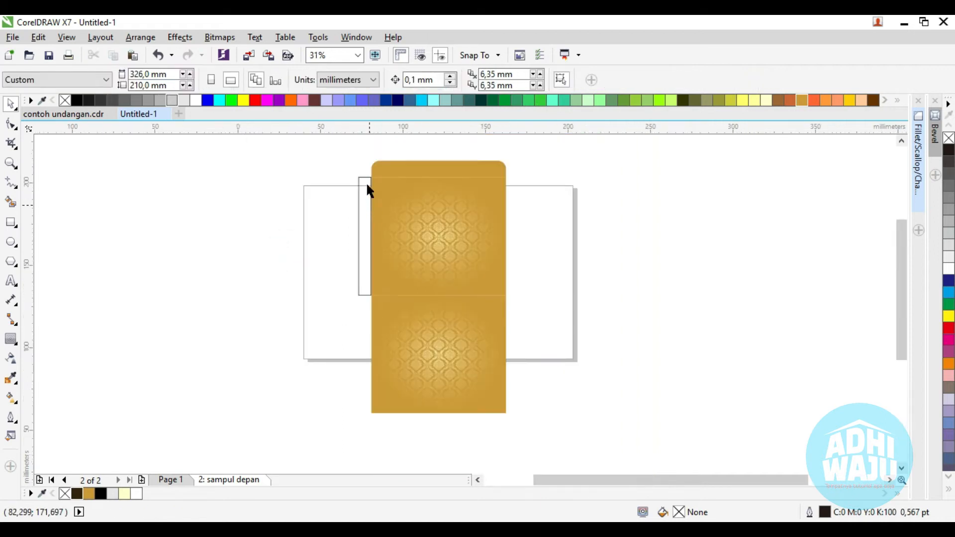
{"action": "scroll", "coordinate": [367, 168], "scroll_direction": "up", "scroll_amount": 2}
{"action": "left_click", "coordinate": [362, 199]}
{"action": "left_click", "coordinate": [422, 223], "text": "shift"}
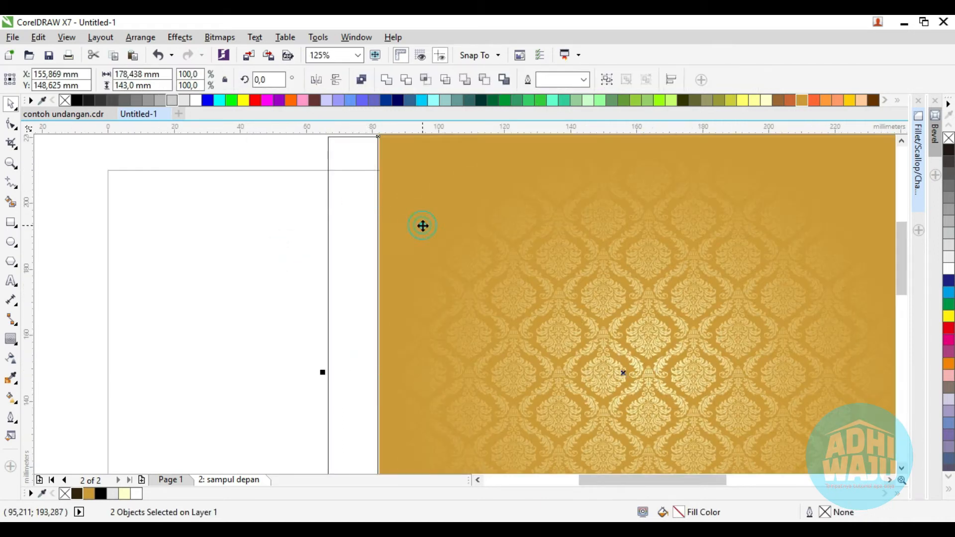
{"action": "left_click", "coordinate": [207, 234]}
{"action": "left_click", "coordinate": [330, 224]}
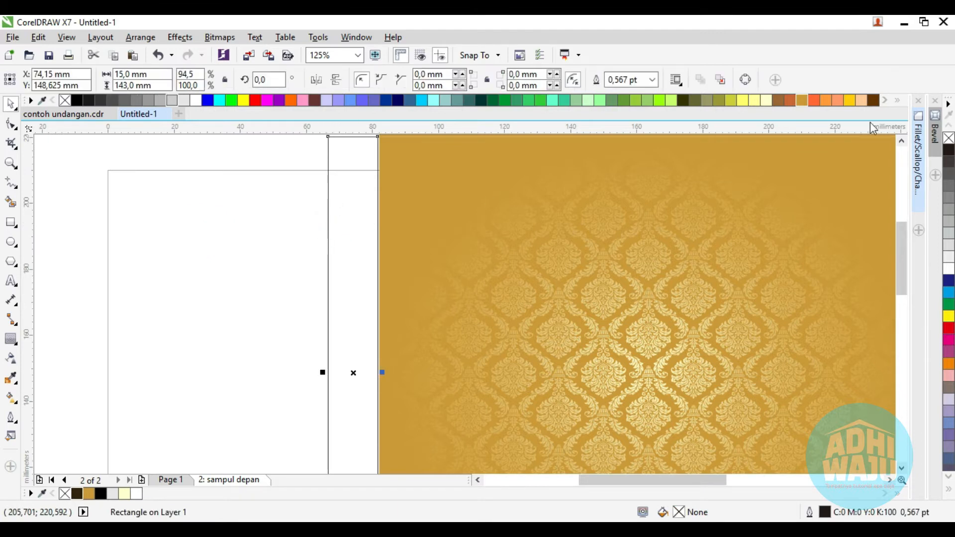
{"action": "left_click", "coordinate": [798, 103]}
{"action": "right_click", "coordinate": [948, 138]}
{"action": "left_click", "coordinate": [248, 282]}
Nudge the gold side flap 0.5 mm to the right against the upper panel.
{"action": "left_click", "coordinate": [353, 295]}
{"action": "key", "text": "Right"}
{"action": "key", "text": "Right"}
{"action": "key", "text": "Right"}
{"action": "key", "text": "Right"}
{"action": "key", "text": "Right"}
{"action": "left_click", "coordinate": [252, 298]}
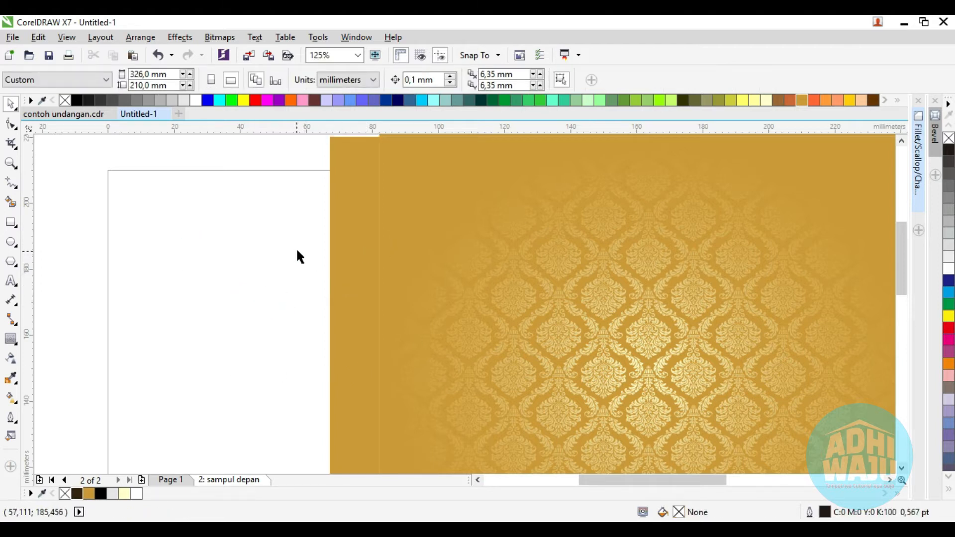
Convert the side flap to curves and lower its outer upper corner so the upper edge slants.
{"action": "scroll", "coordinate": [284, 219], "scroll_direction": "down", "scroll_amount": 1}
{"action": "left_click", "coordinate": [313, 227]}
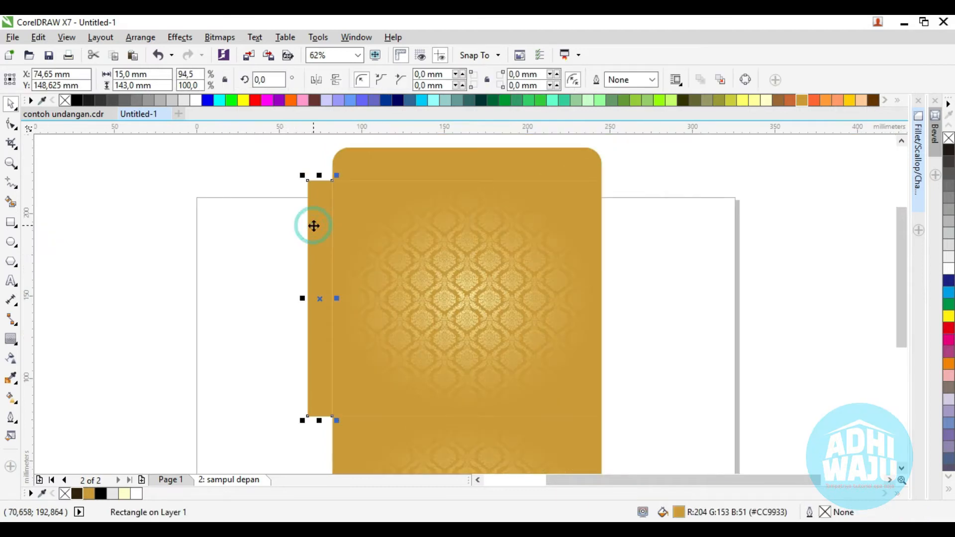
{"action": "scroll", "coordinate": [322, 149], "scroll_direction": "up", "scroll_amount": 1}
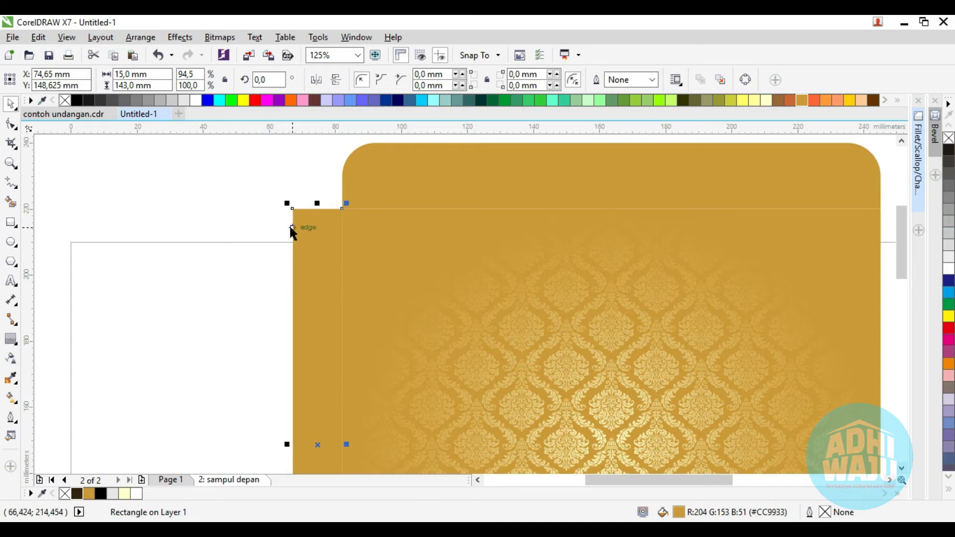
{"action": "key", "text": "ctrl+q"}
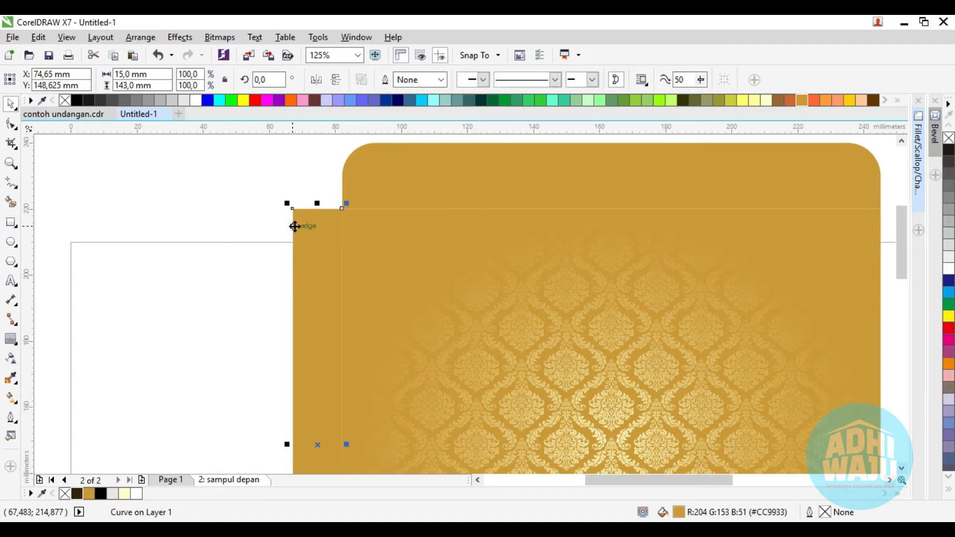
{"action": "left_click", "coordinate": [11, 124]}
{"action": "left_click", "coordinate": [291, 207]}
{"action": "left_click_drag", "start_coordinate": [291, 206], "coordinate": [290, 225]}
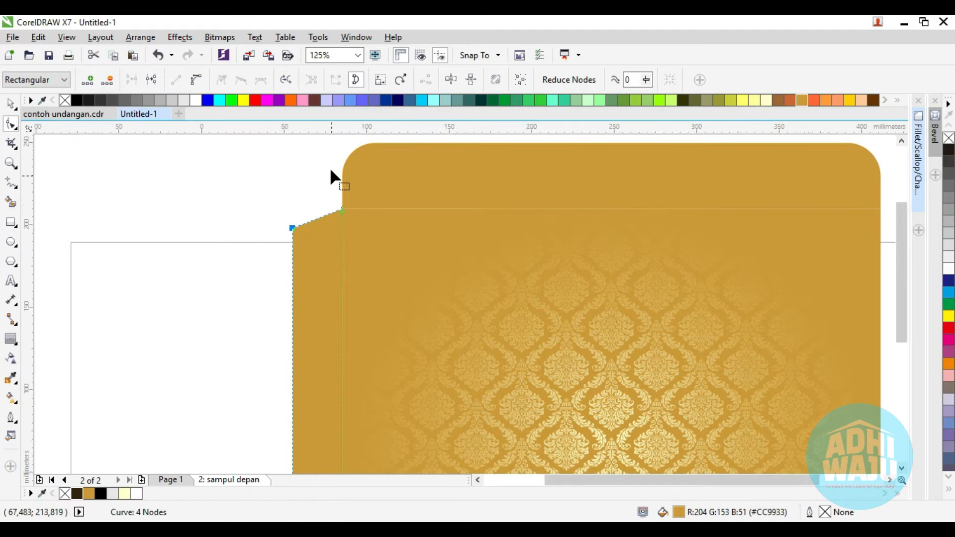
Raise the side flap's outer lower corner about 4.4 mm so the lower edge slants.
{"action": "scroll", "coordinate": [329, 177], "scroll_direction": "down", "scroll_amount": 3}
{"action": "scroll", "coordinate": [318, 301], "scroll_direction": "up", "scroll_amount": 5}
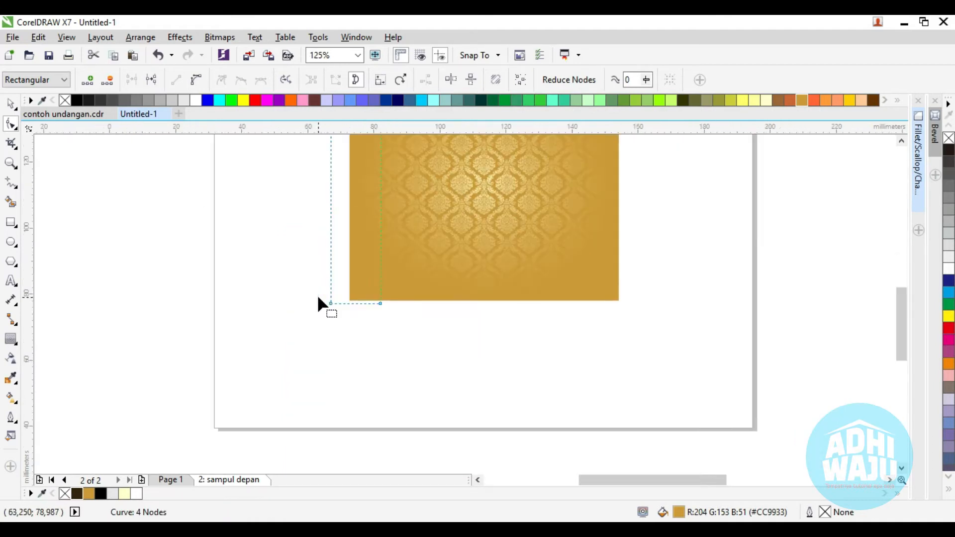
{"action": "left_click_drag", "start_coordinate": [339, 305], "coordinate": [342, 280]}
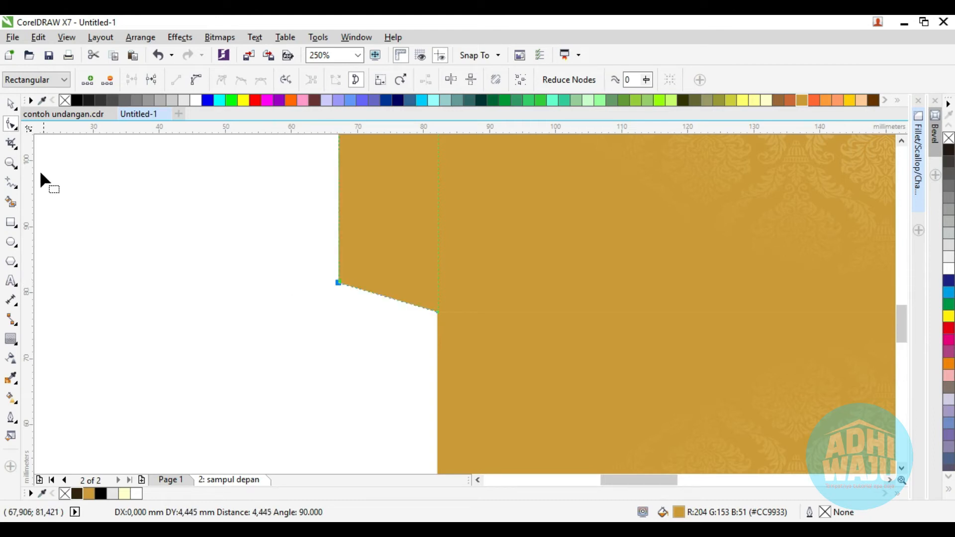
{"action": "left_click", "coordinate": [15, 104]}
{"action": "left_click", "coordinate": [165, 290]}
{"action": "scroll", "coordinate": [304, 315], "scroll_direction": "down", "scroll_amount": 5}
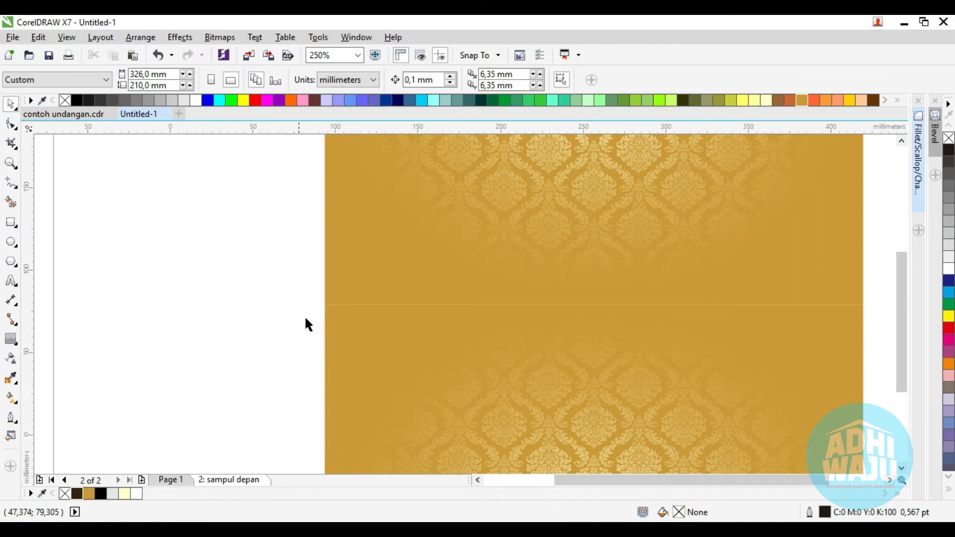
{"action": "scroll", "coordinate": [311, 321], "scroll_direction": "down", "scroll_amount": 1}
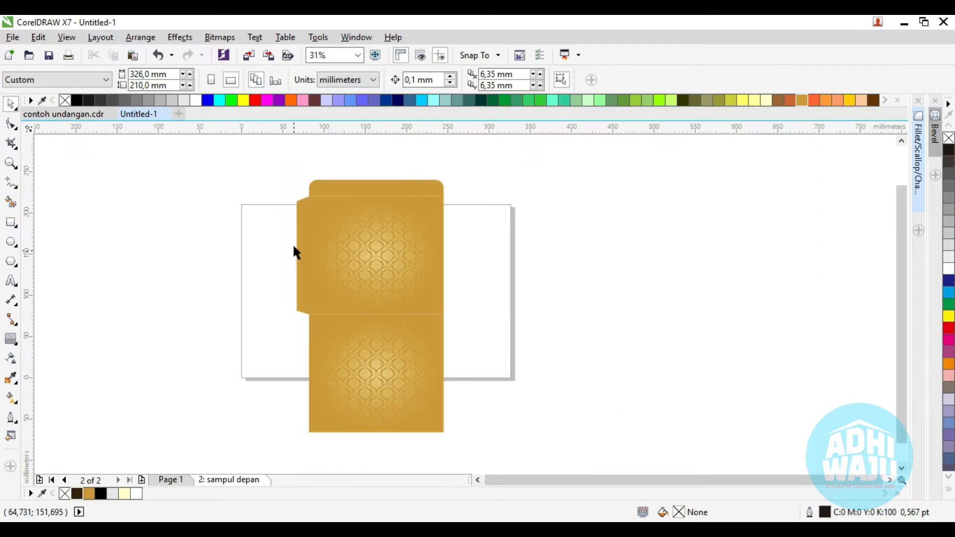
Place a horizontally mirrored copy of the side flap against the right edge of the upper gold panel.
{"action": "scroll", "coordinate": [293, 243], "scroll_direction": "up", "scroll_amount": 1}
{"action": "left_click", "coordinate": [316, 246]}
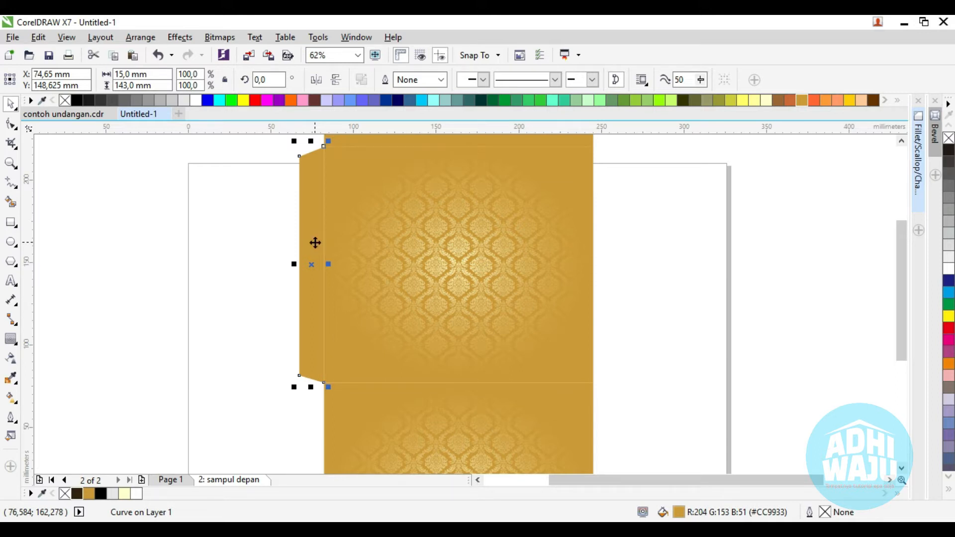
{"action": "left_click", "coordinate": [317, 81]}
{"action": "left_click_drag", "start_coordinate": [318, 212], "coordinate": [614, 211]}
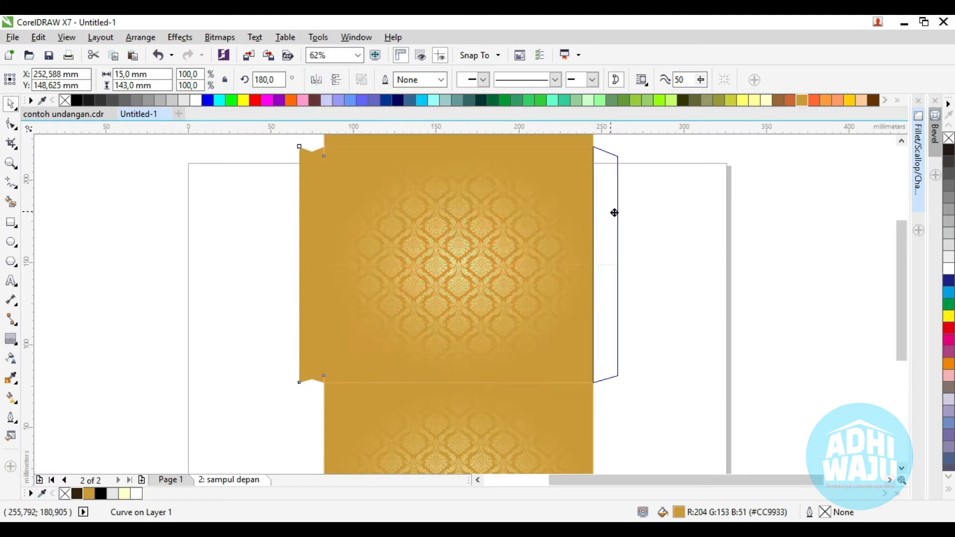
{"action": "left_click", "coordinate": [697, 246]}
{"action": "scroll", "coordinate": [400, 298], "scroll_direction": "down", "scroll_amount": 1}
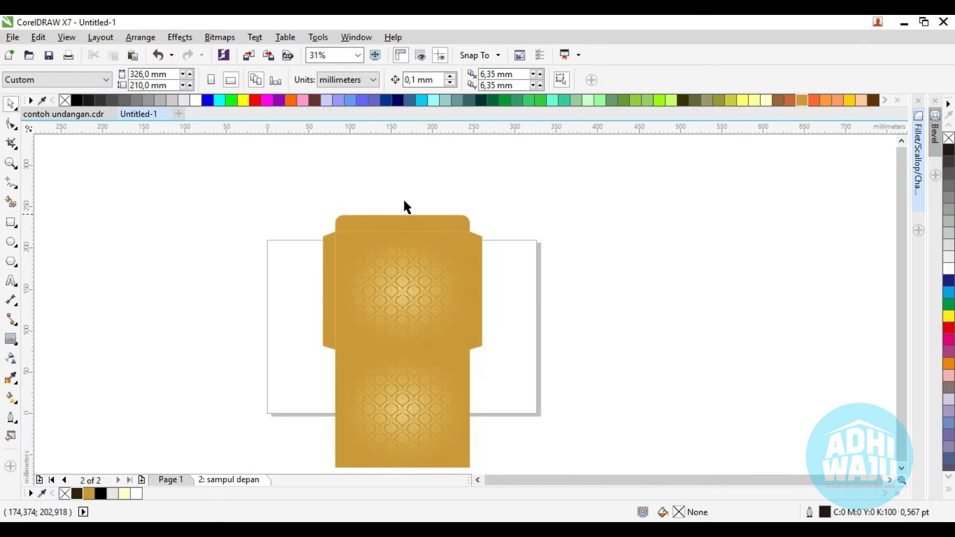
{"action": "scroll", "coordinate": [392, 279], "scroll_direction": "down", "scroll_amount": 2}
{"action": "scroll", "coordinate": [394, 270], "scroll_direction": "up", "scroll_amount": 2}
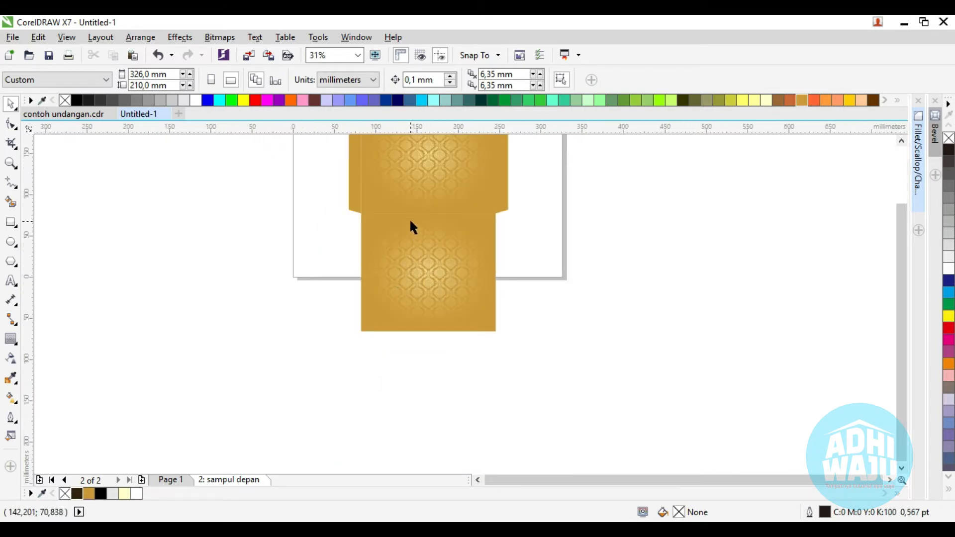
{"action": "scroll", "coordinate": [410, 218], "scroll_direction": "down", "scroll_amount": 1}
{"action": "left_click", "coordinate": [11, 163]}
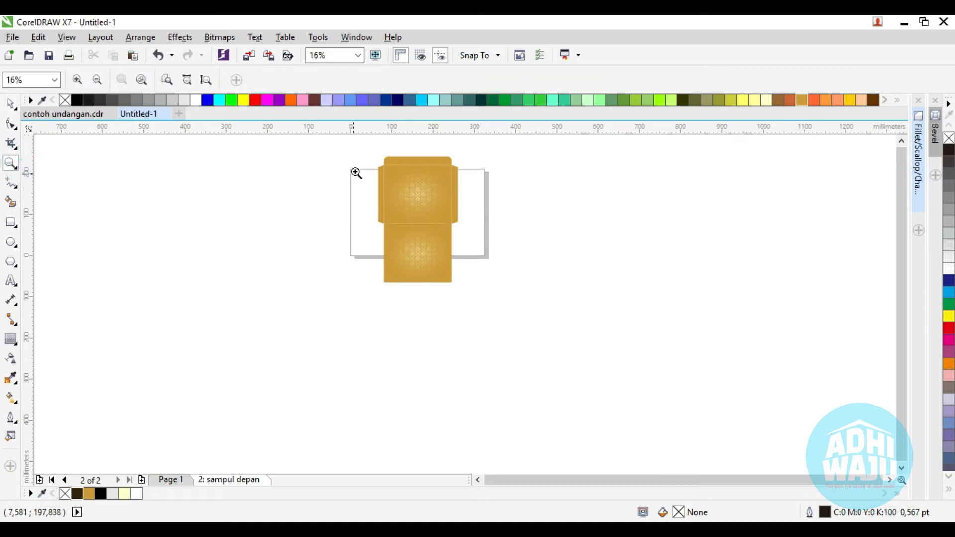
{"action": "left_click_drag", "start_coordinate": [373, 152], "coordinate": [465, 288]}
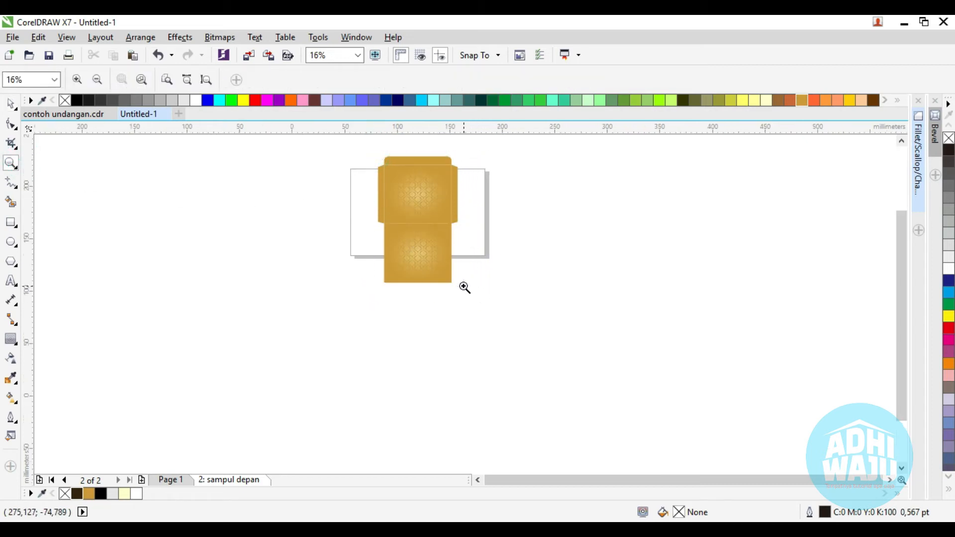
{"action": "left_click", "coordinate": [11, 103]}
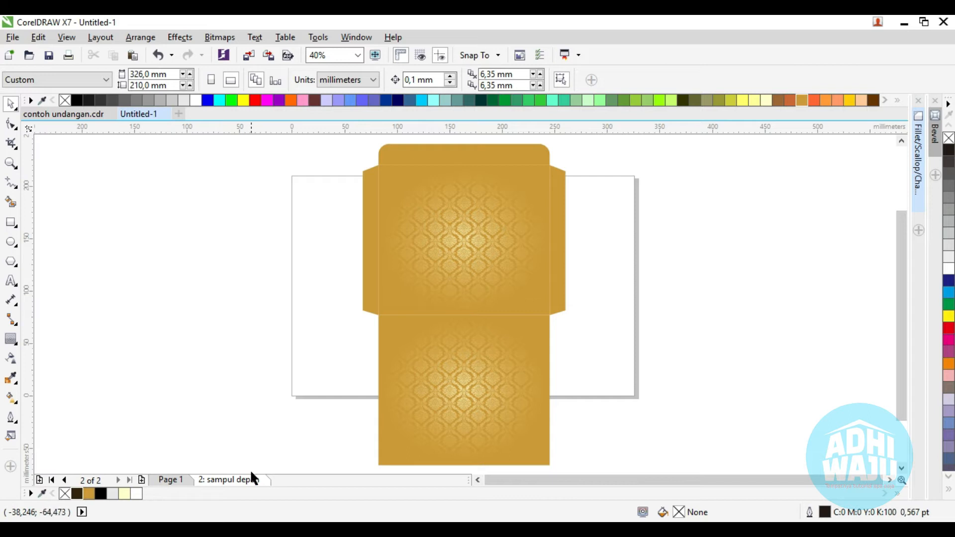
Add a new page after sampul depan and name it "isi bagian depan".
{"action": "left_click", "coordinate": [222, 480]}
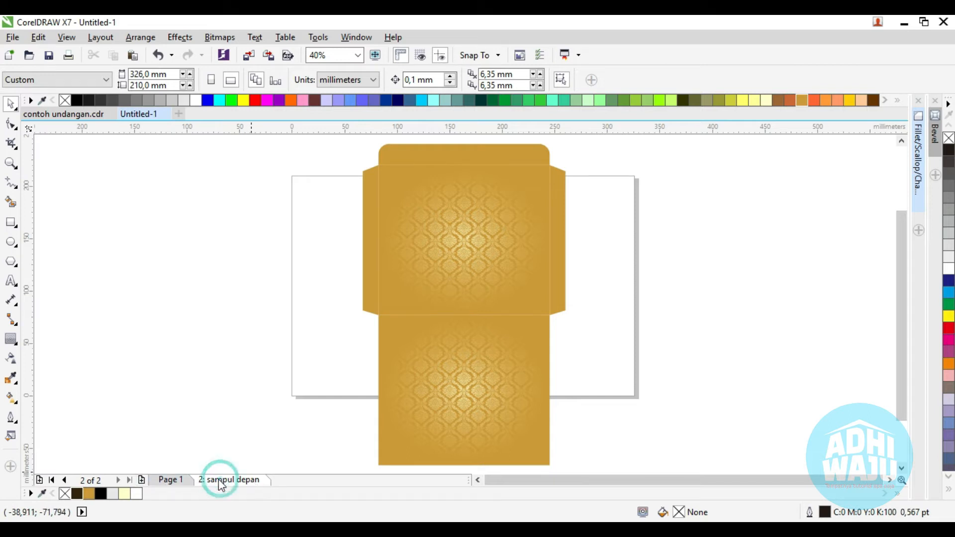
{"action": "left_click", "coordinate": [143, 480]}
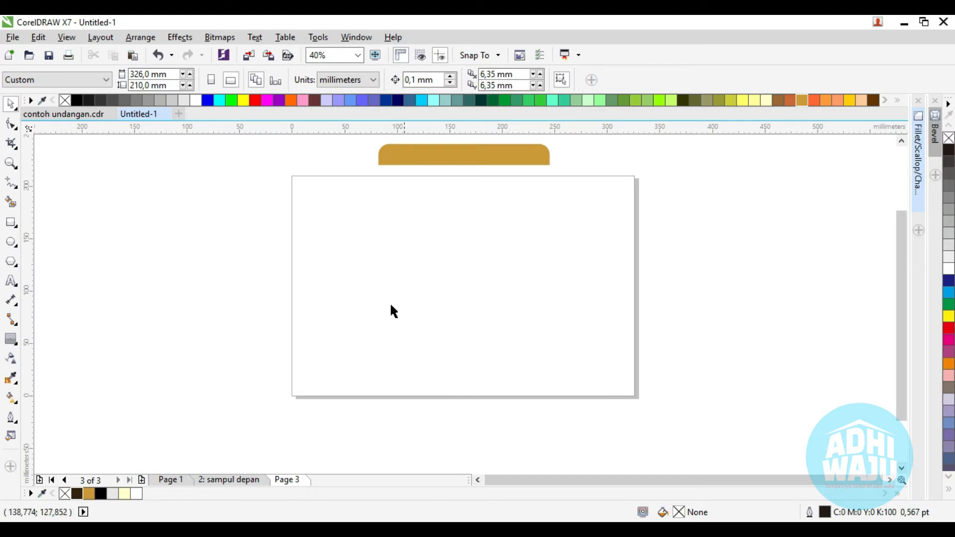
{"action": "right_click", "coordinate": [296, 482]}
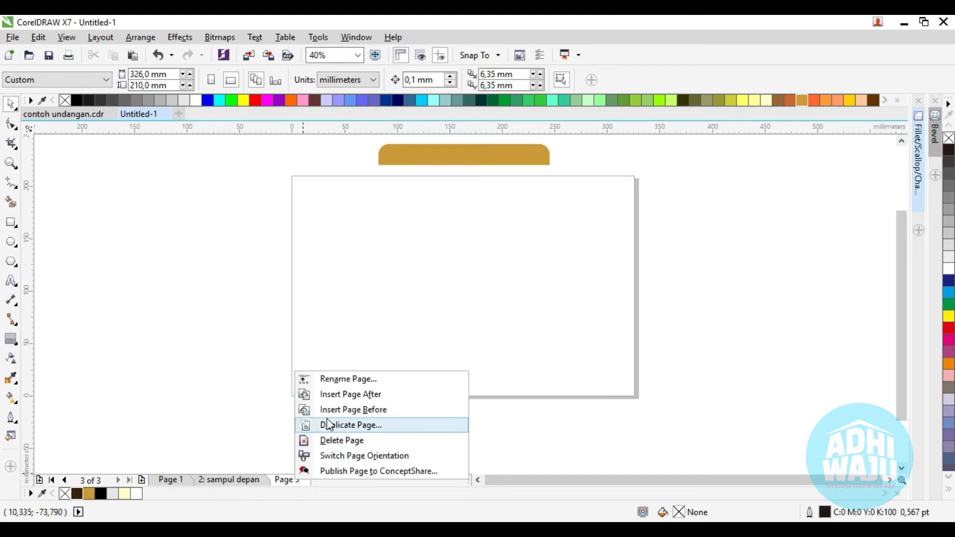
{"action": "left_click", "coordinate": [336, 382]}
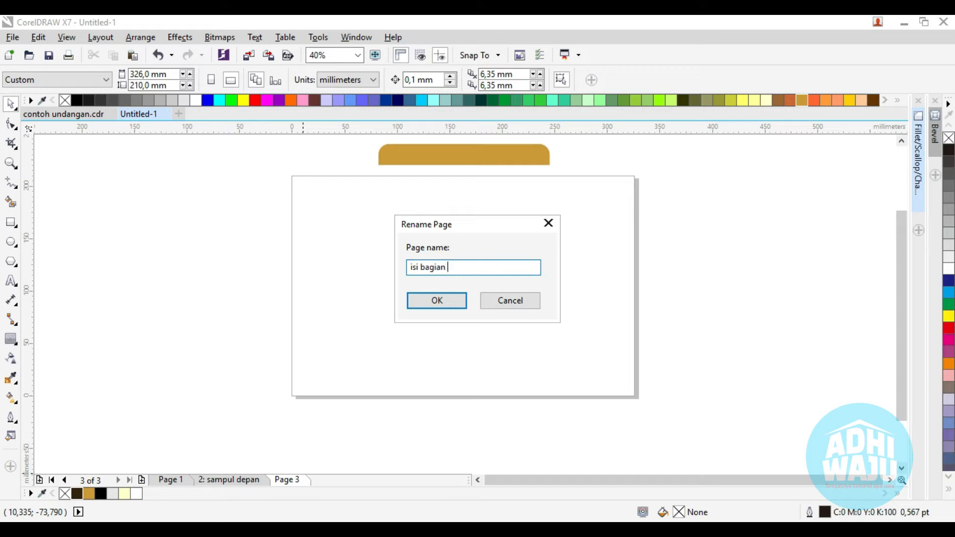
{"action": "key", "text": "Return"}
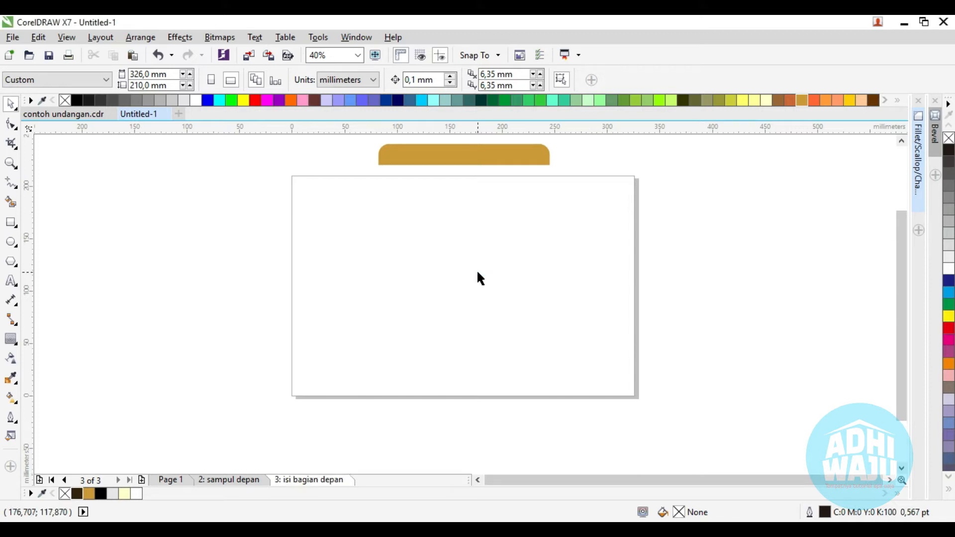
{"action": "left_click", "coordinate": [11, 222]}
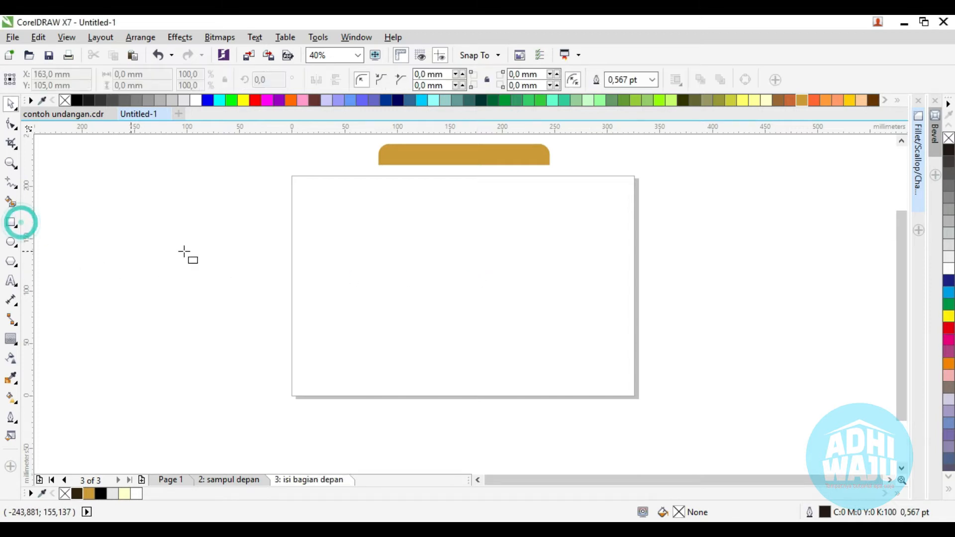
{"action": "left_click", "coordinate": [11, 104]}
{"action": "left_click", "coordinate": [126, 330]}
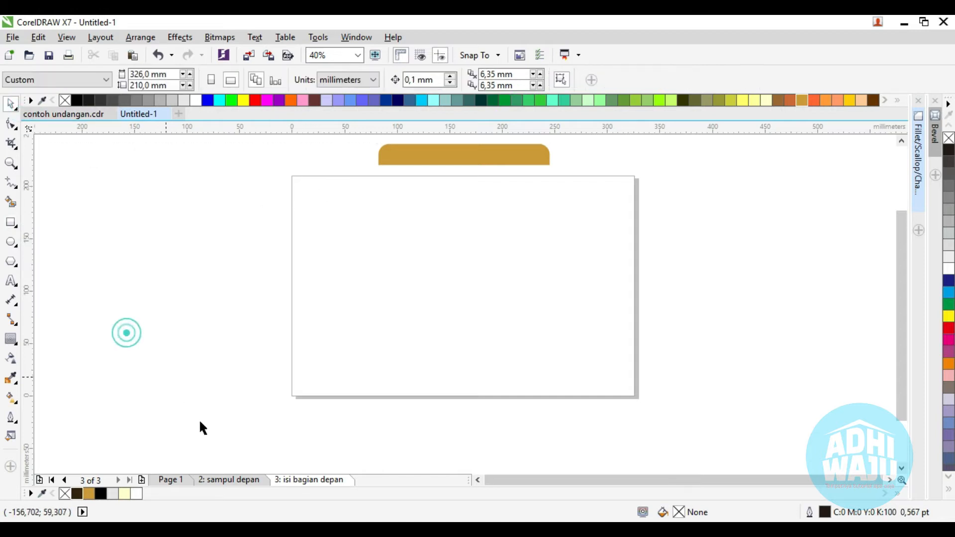
Copy the upper damask panel from sampul depan onto the isi bagian depan page and move it to the page's left half.
{"action": "left_click", "coordinate": [233, 480]}
{"action": "left_click", "coordinate": [432, 253]}
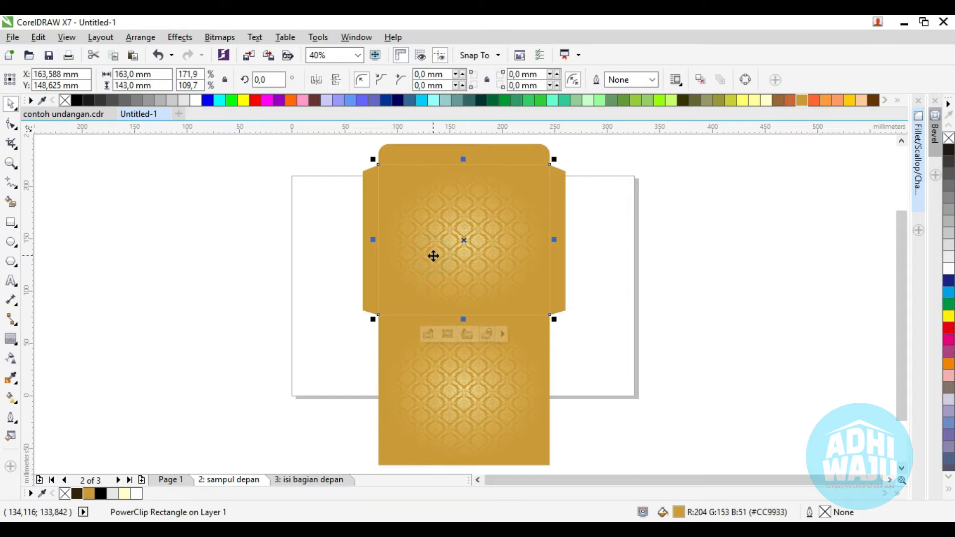
{"action": "left_click", "coordinate": [303, 481]}
{"action": "key", "text": "ctrl+v"}
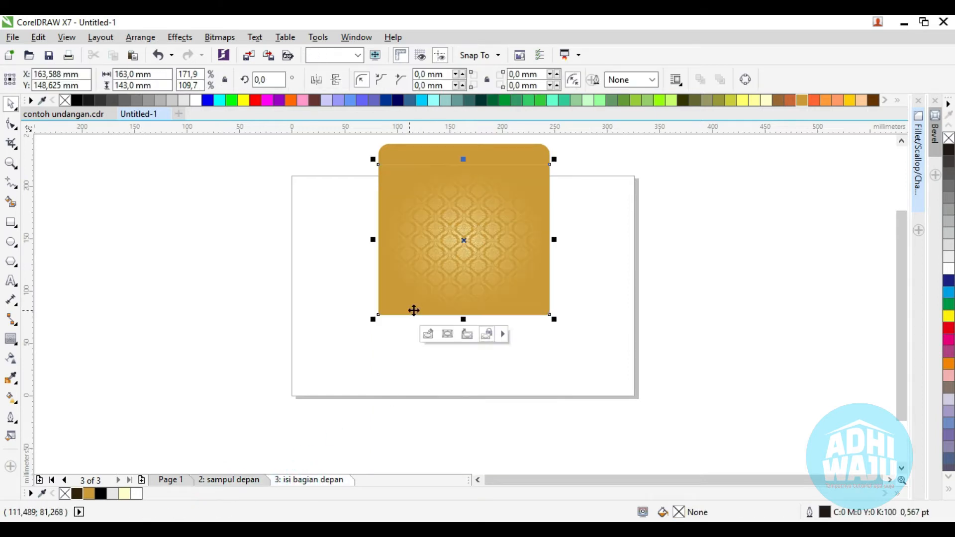
{"action": "left_click_drag", "start_coordinate": [451, 241], "coordinate": [372, 286]}
{"action": "left_click", "coordinate": [171, 236]}
Resize the copied damask panel to 160 mm wide and 140 mm high.
{"action": "left_click", "coordinate": [324, 258]}
{"action": "left_click_drag", "start_coordinate": [156, 75], "coordinate": [105, 79]}
{"action": "type", "text": "160"}
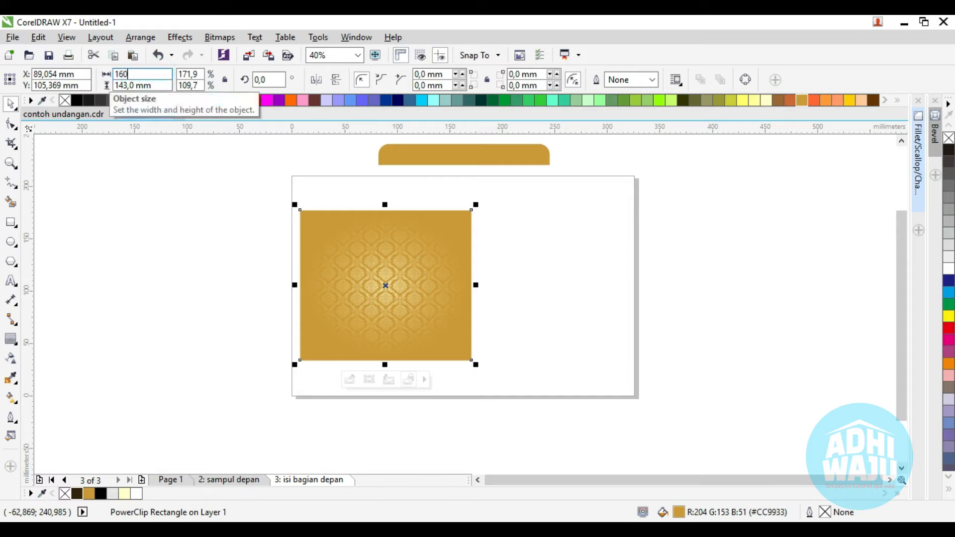
{"action": "key", "text": "Tab"}
{"action": "type", "text": "140"}
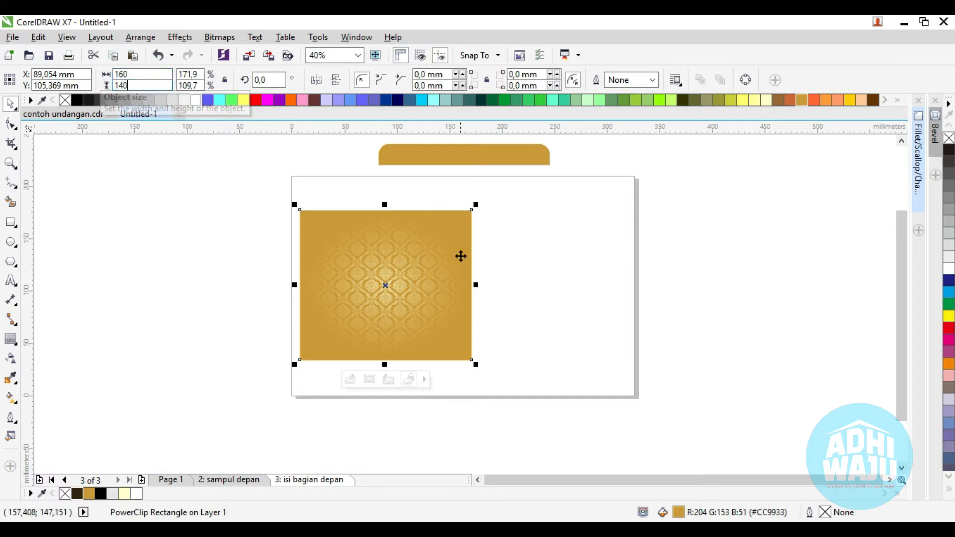
{"action": "key", "text": "Return"}
{"action": "left_click", "coordinate": [543, 267]}
Shift the damask panel about 5 mm left and place a duplicate flush against its right edge.
{"action": "left_click", "coordinate": [459, 270]}
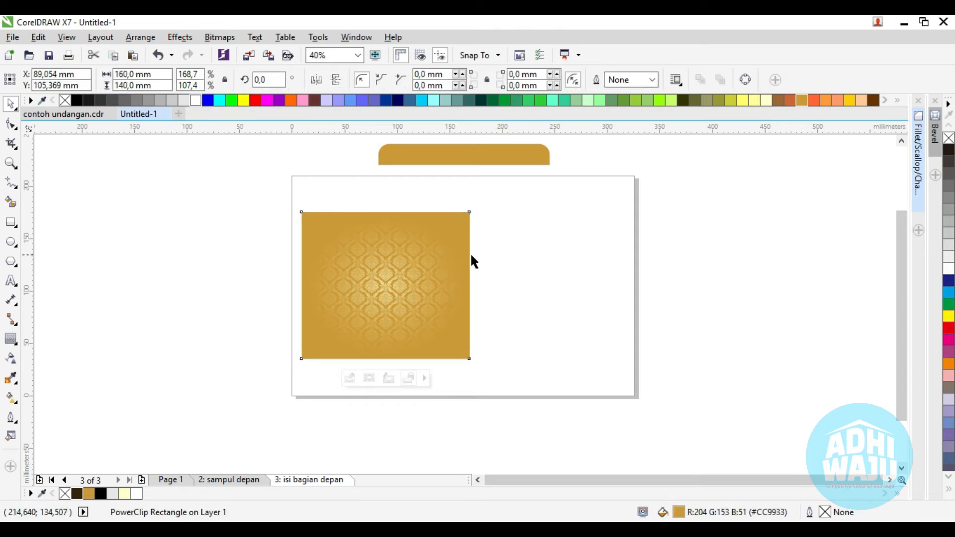
{"action": "scroll", "coordinate": [437, 266], "scroll_direction": "up", "scroll_amount": 2}
{"action": "left_click_drag", "start_coordinate": [436, 266], "coordinate": [426, 266]}
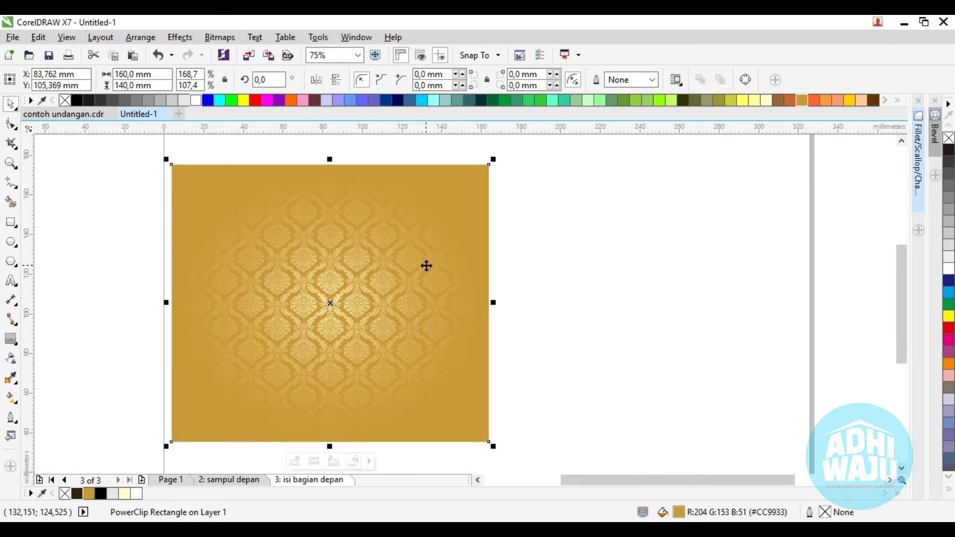
{"action": "left_click_drag", "start_coordinate": [237, 269], "coordinate": [549, 264]}
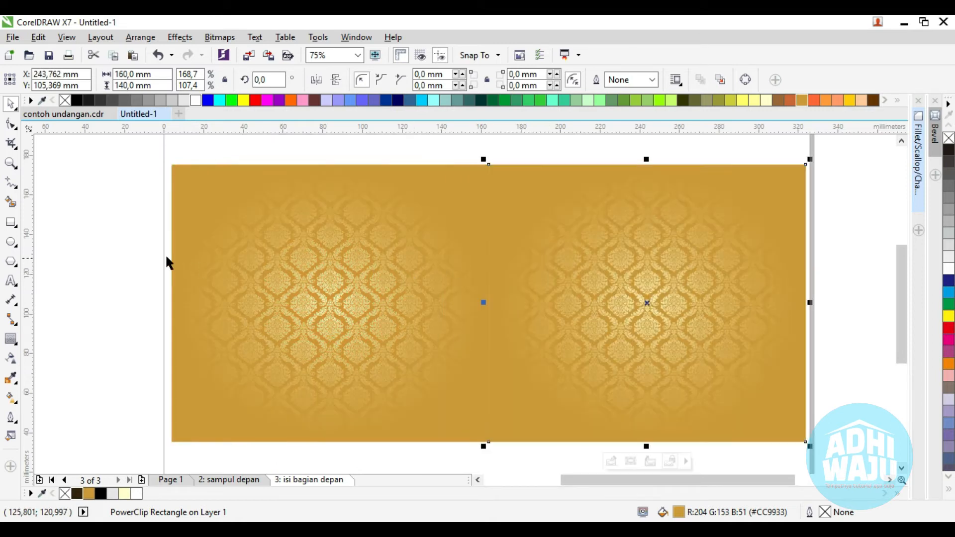
{"action": "left_click", "coordinate": [113, 234]}
{"action": "scroll", "coordinate": [444, 196], "scroll_direction": "down", "scroll_amount": 1}
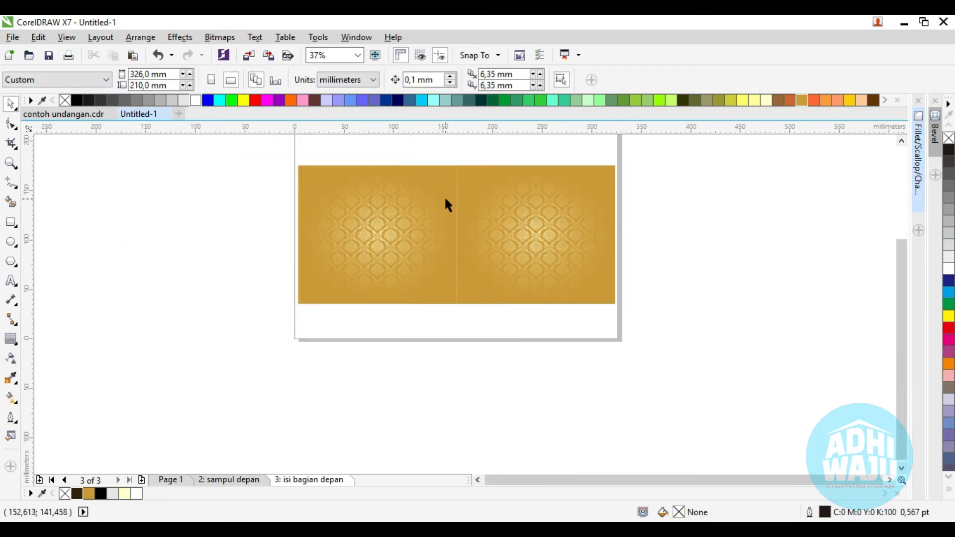
{"action": "scroll", "coordinate": [446, 204], "scroll_direction": "up", "scroll_amount": 1}
{"action": "scroll", "coordinate": [446, 205], "scroll_direction": "down", "scroll_amount": 1}
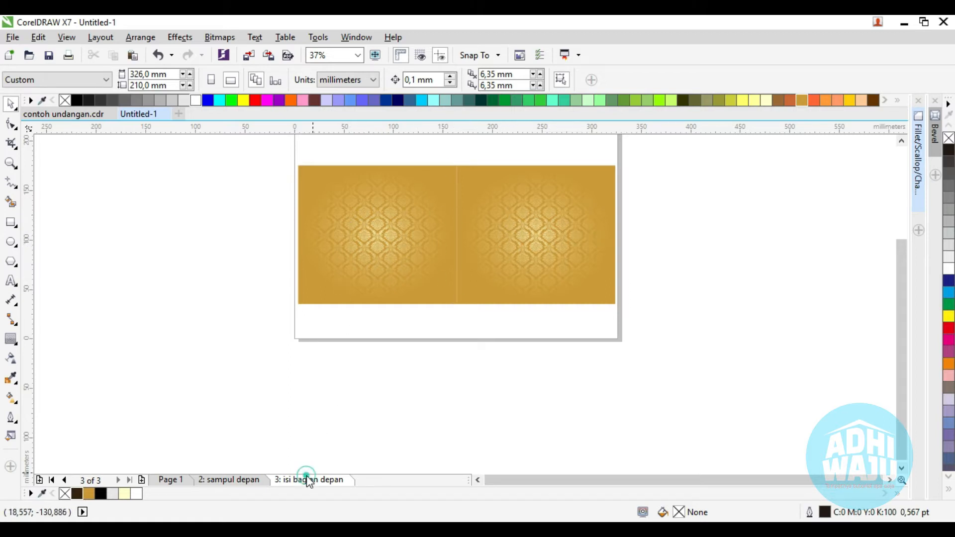
Add a new page after isi bagian depan and name it "isi bagian dalam".
{"action": "left_click", "coordinate": [142, 480]}
{"action": "scroll", "coordinate": [457, 323], "scroll_direction": "down", "scroll_amount": 2}
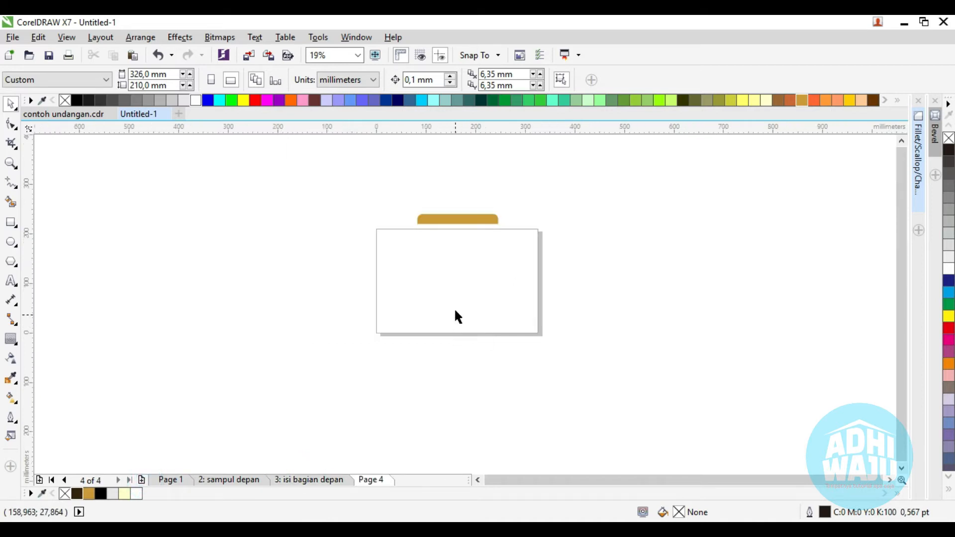
{"action": "scroll", "coordinate": [456, 317], "scroll_direction": "up", "scroll_amount": 2}
{"action": "right_click", "coordinate": [375, 482]}
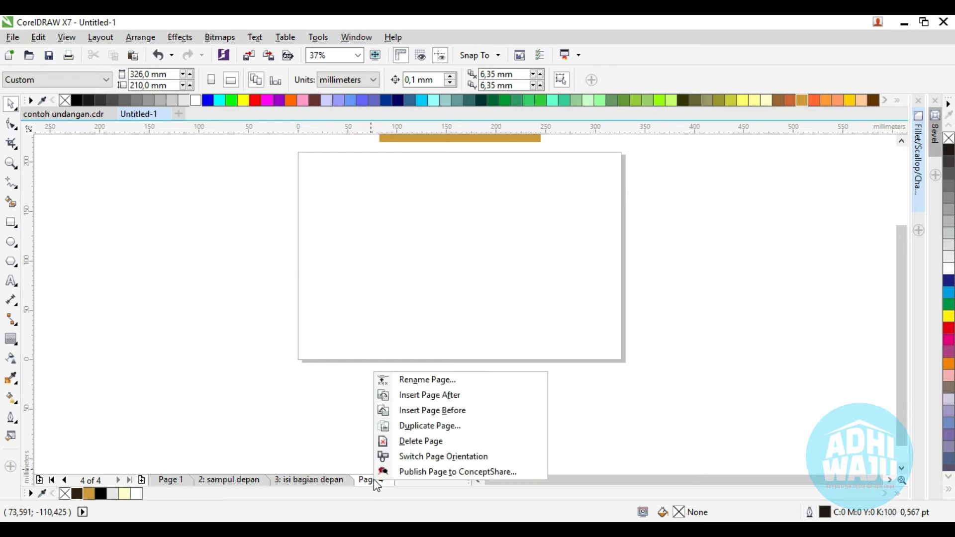
{"action": "left_click", "coordinate": [398, 381]}
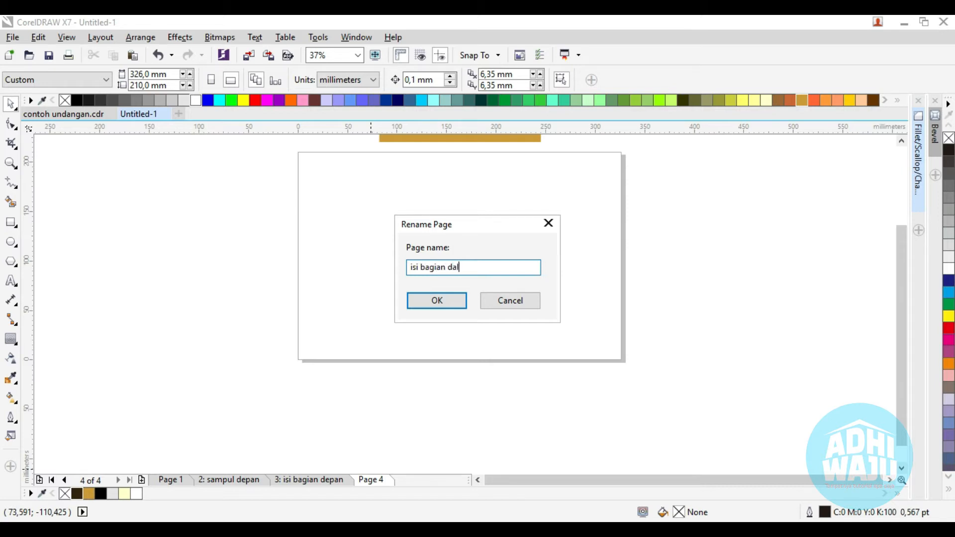
{"action": "left_click", "coordinate": [442, 301]}
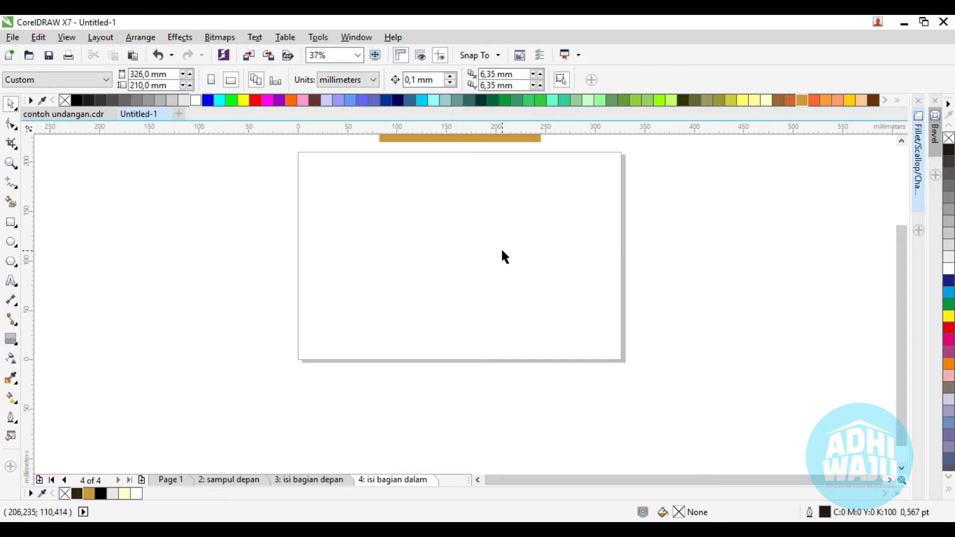
Copy both damask panels from isi bagian depan onto the isi bagian dalam page.
{"action": "left_click", "coordinate": [313, 481]}
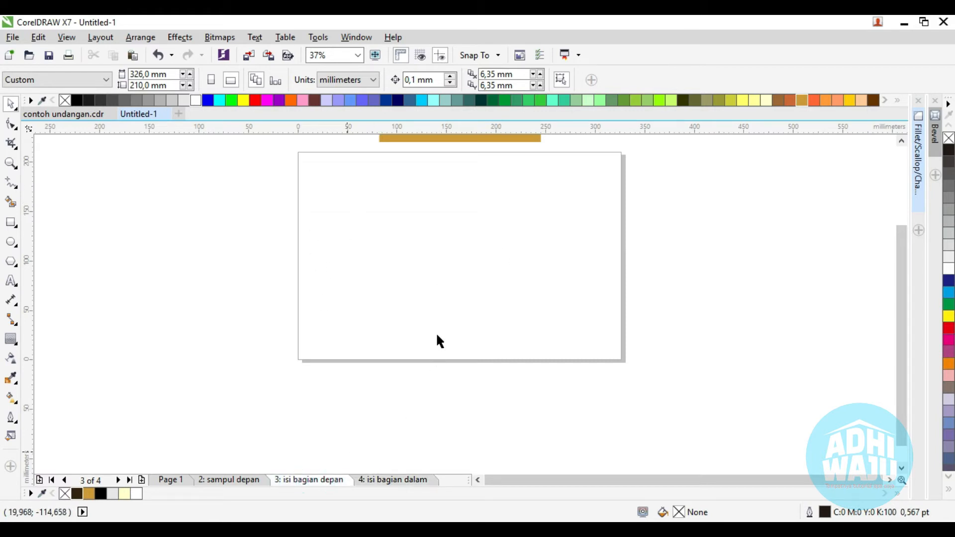
{"action": "left_click_drag", "start_coordinate": [278, 180], "coordinate": [640, 334]}
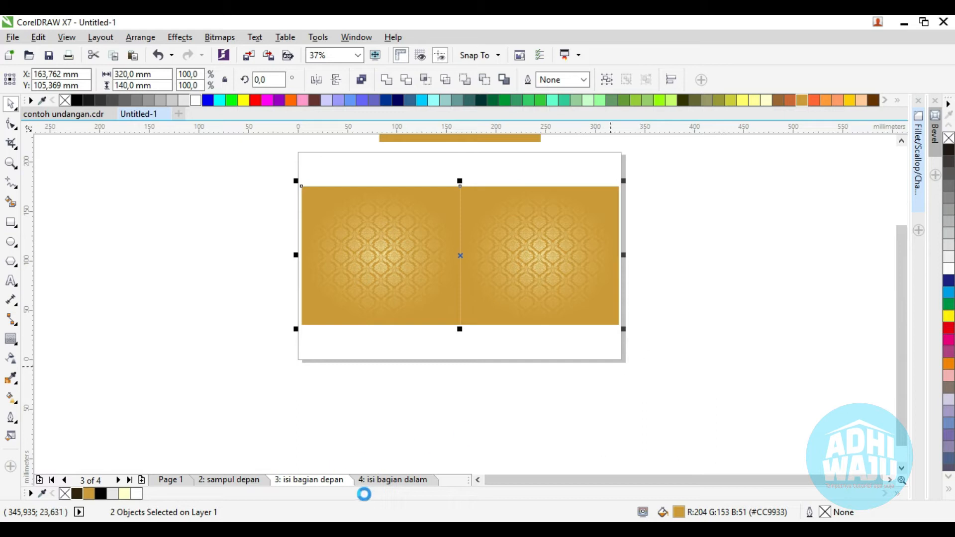
{"action": "left_click", "coordinate": [386, 481]}
{"action": "key", "text": "ctrl+v"}
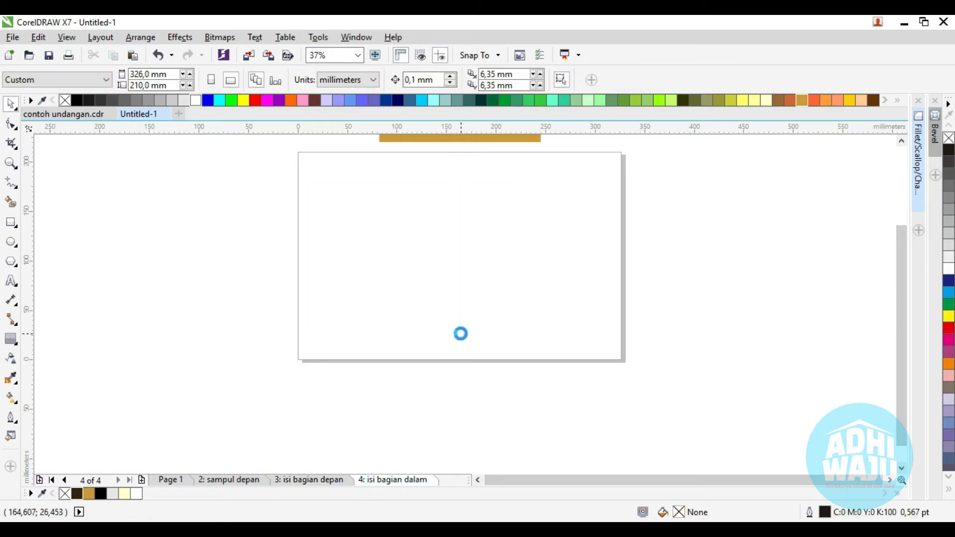
{"action": "left_click", "coordinate": [191, 237]}
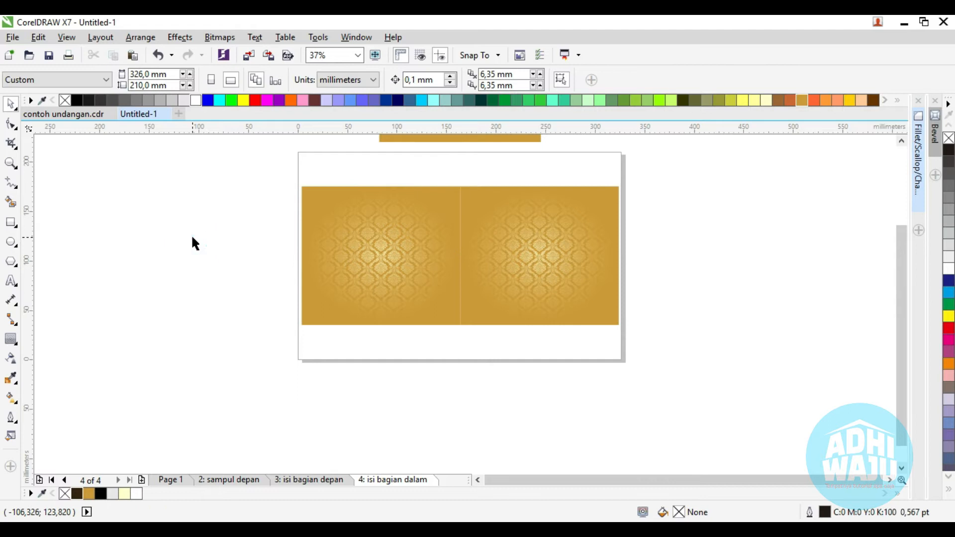
Move the brown ribbon group with the wedding rings from Page 1 onto the upper damask panel of sampul depan.
{"action": "left_click", "coordinate": [237, 480]}
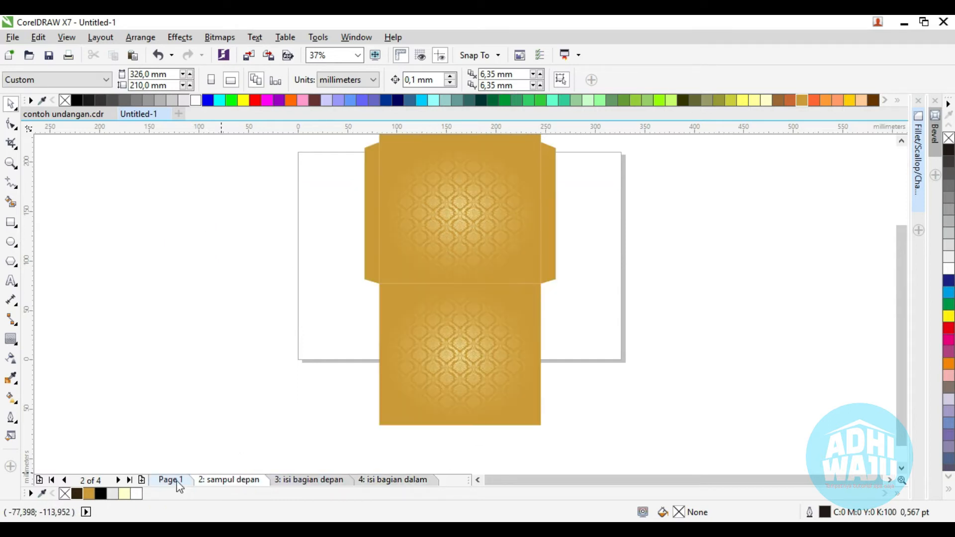
{"action": "left_click", "coordinate": [171, 479]}
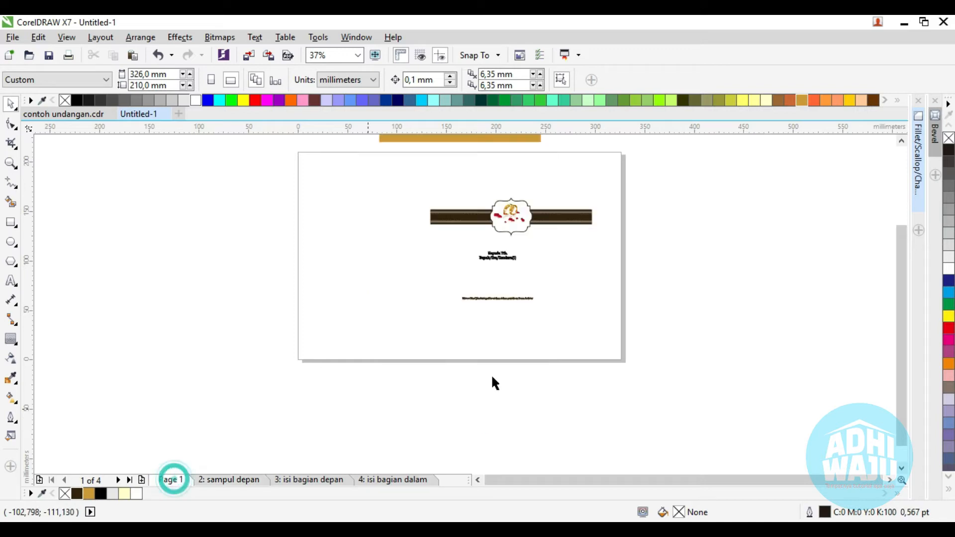
{"action": "left_click", "coordinate": [474, 222]}
{"action": "left_click_drag", "start_coordinate": [475, 221], "coordinate": [694, 220]}
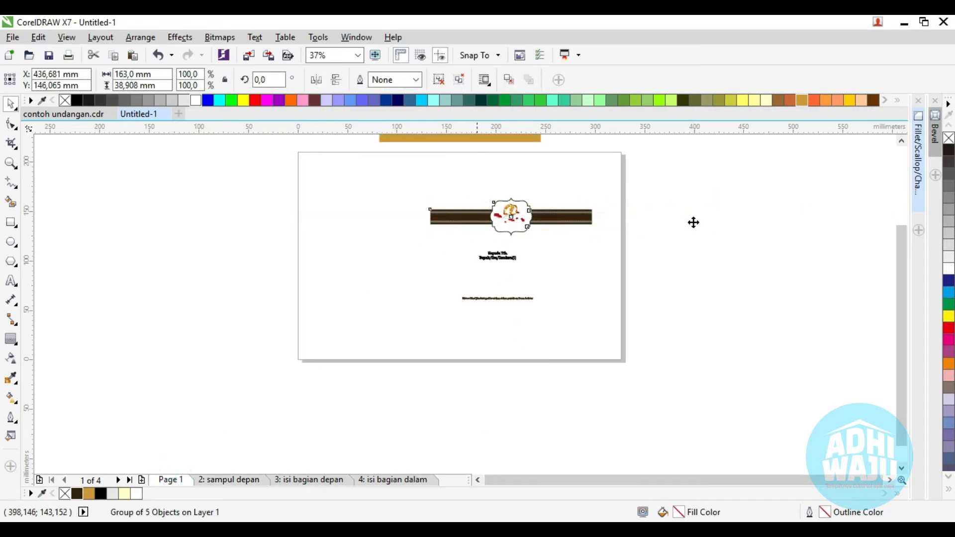
{"action": "left_click", "coordinate": [235, 479]}
{"action": "left_click_drag", "start_coordinate": [726, 224], "coordinate": [470, 201]}
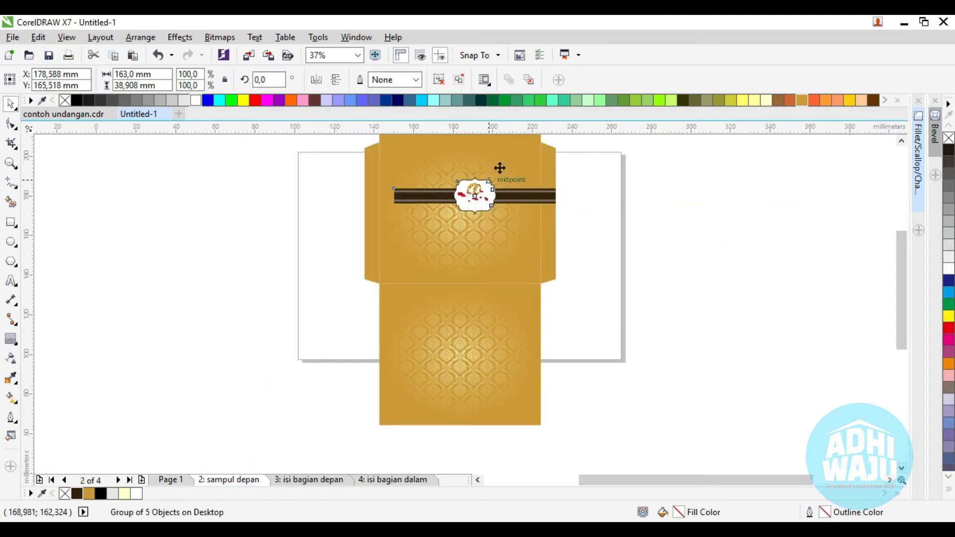
Centre the ribbon group horizontally on the upper damask panel.
{"action": "scroll", "coordinate": [497, 164], "scroll_direction": "up", "scroll_amount": 2}
{"action": "scroll", "coordinate": [612, 216], "scroll_direction": "down", "scroll_amount": 1}
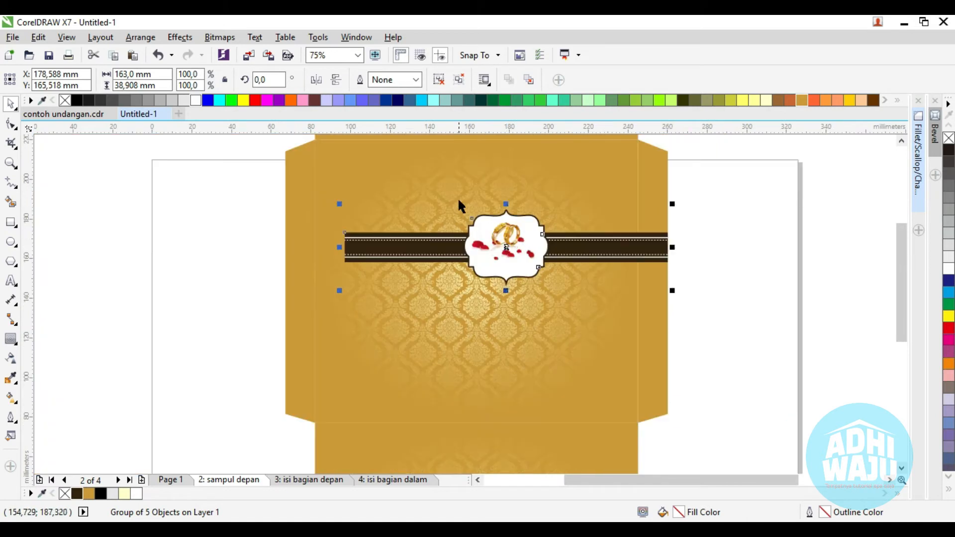
{"action": "scroll", "coordinate": [455, 188], "scroll_direction": "up", "scroll_amount": 1}
{"action": "left_click", "coordinate": [440, 194], "text": "shift"}
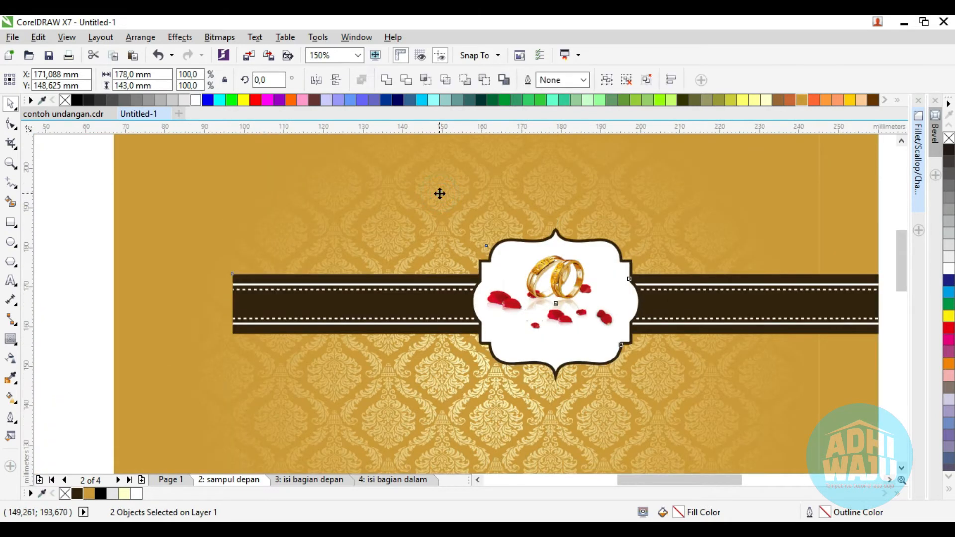
{"action": "key", "text": "c"}
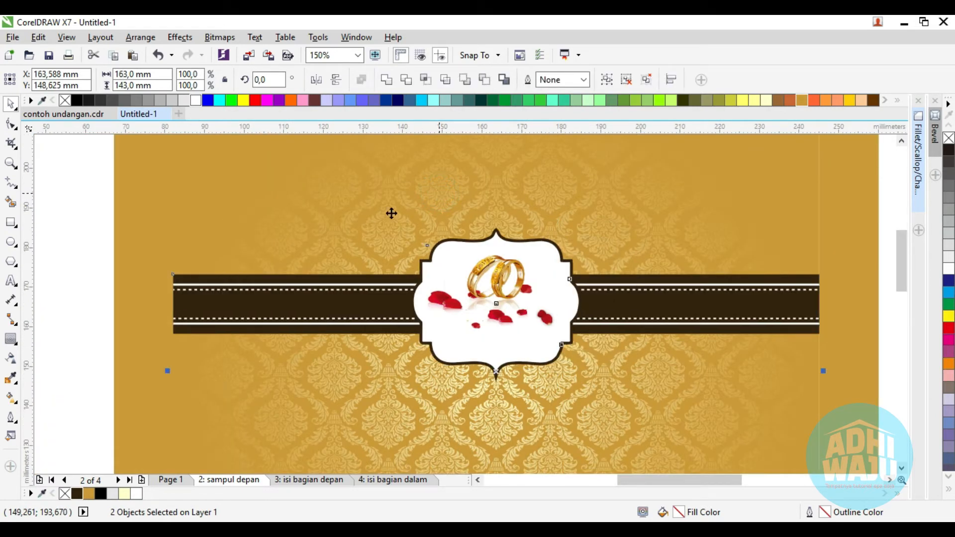
{"action": "left_click", "coordinate": [93, 223]}
{"action": "scroll", "coordinate": [440, 309], "scroll_direction": "down", "scroll_amount": 2}
{"action": "scroll", "coordinate": [439, 309], "scroll_direction": "up", "scroll_amount": 1}
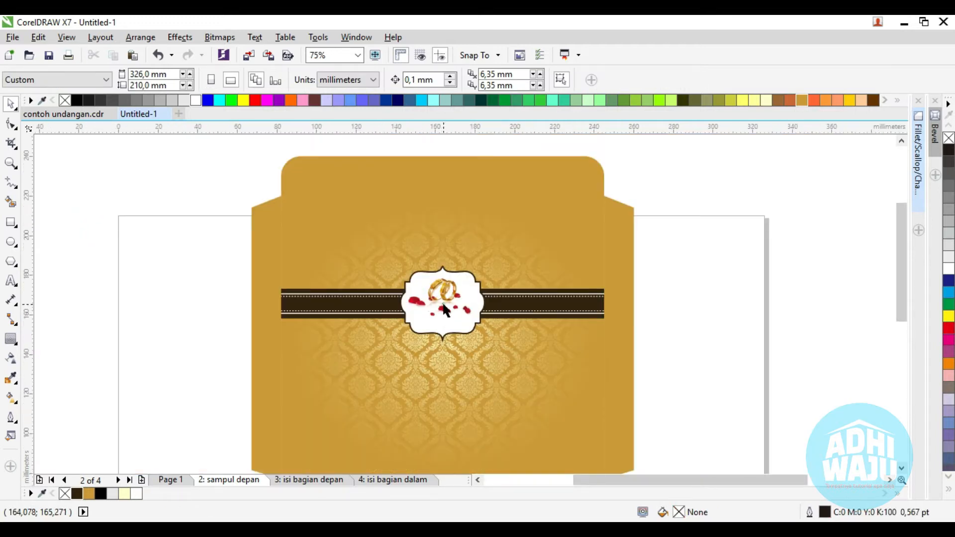
Lower the ribbon group about 6 mm on the upper panel, keeping it centred horizontally.
{"action": "left_click", "coordinate": [442, 308]}
{"action": "left_click_drag", "start_coordinate": [442, 306], "coordinate": [443, 315]}
{"action": "key", "text": "Up"}
{"action": "key", "text": "Up"}
{"action": "key", "text": "Up"}
{"action": "key", "text": "Up"}
{"action": "key", "text": "Up"}
{"action": "key", "text": "Up"}
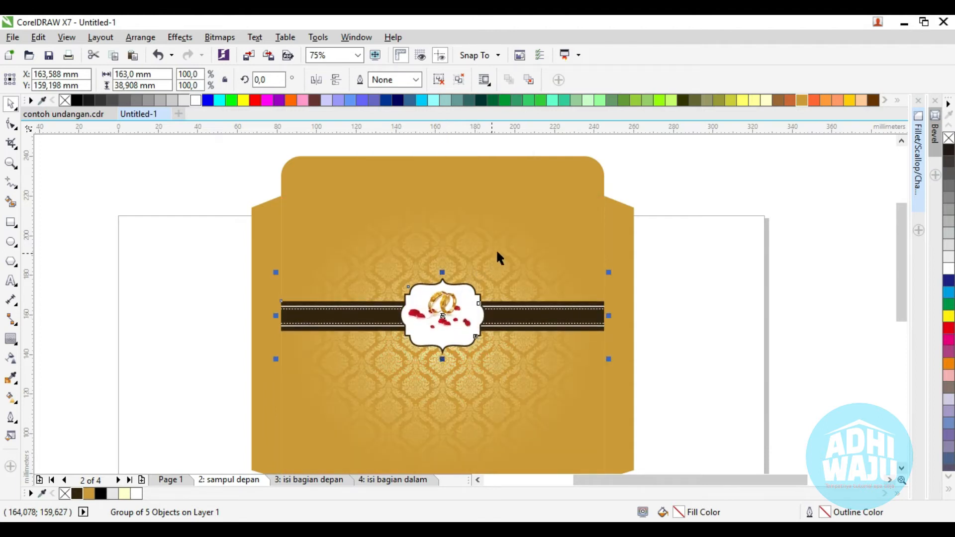
{"action": "left_click", "coordinate": [497, 253], "text": "shift"}
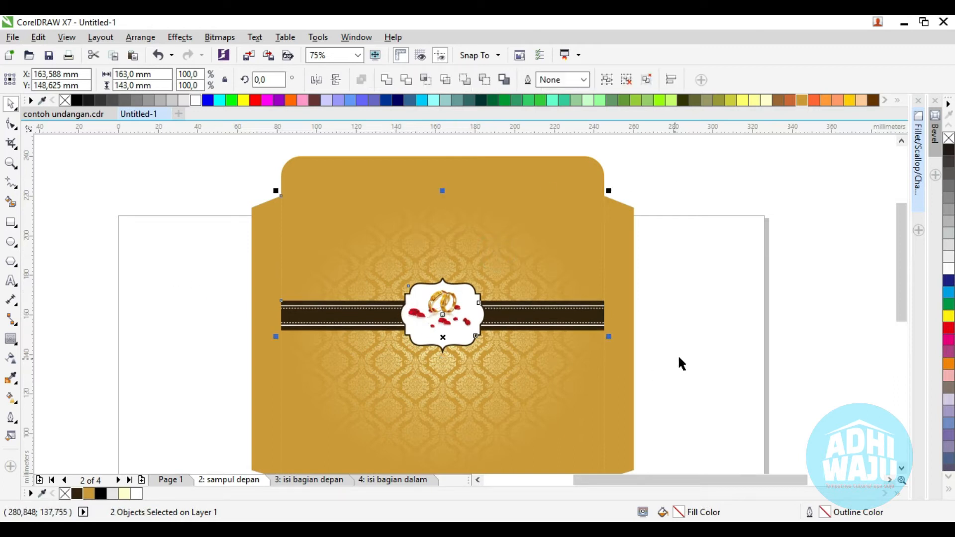
{"action": "left_click", "coordinate": [738, 325]}
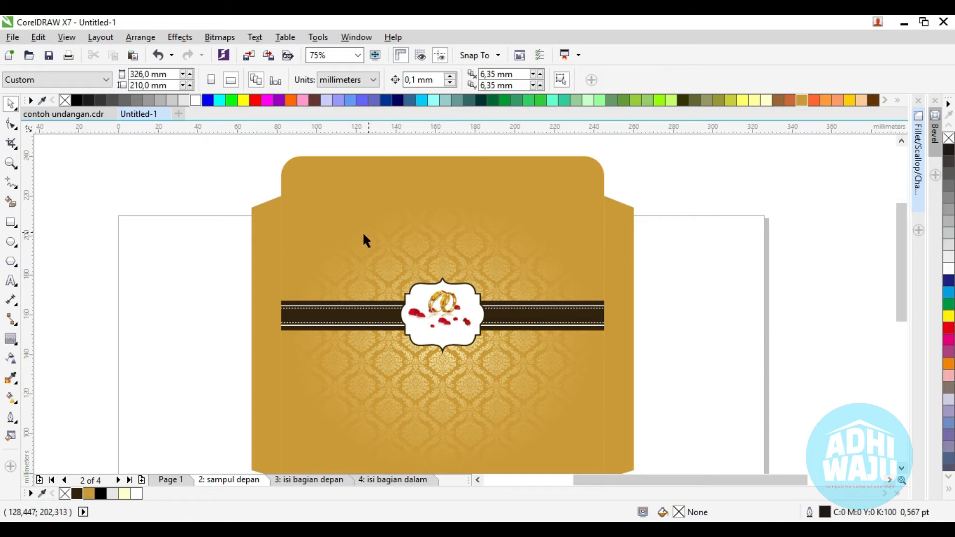
{"action": "left_click", "coordinate": [179, 479]}
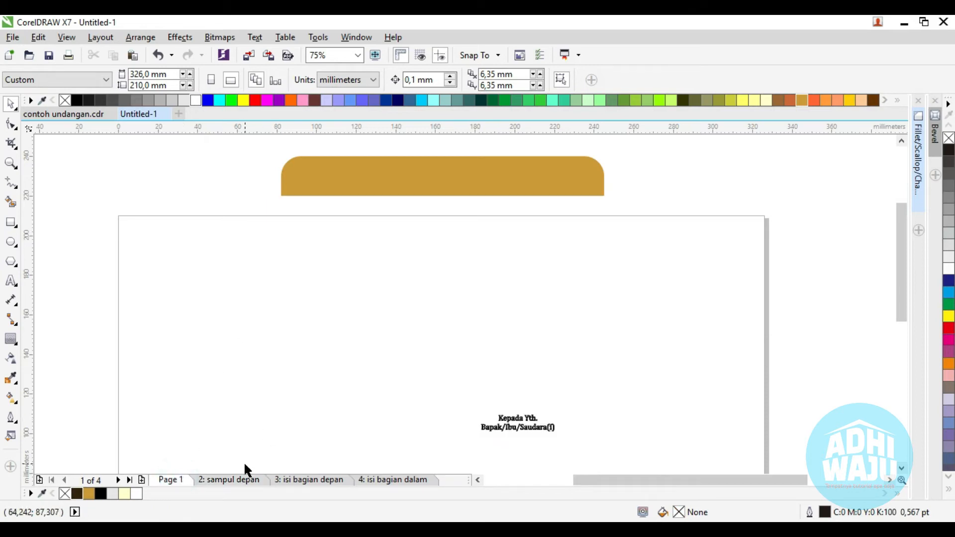
{"action": "left_click", "coordinate": [243, 478]}
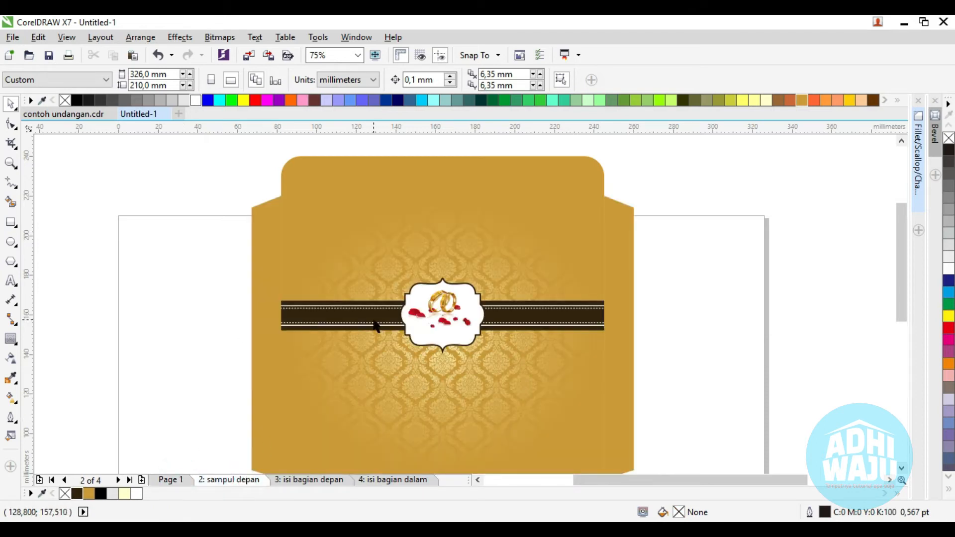
Shift the ribbon group about 38 mm to the right and re-centre it horizontally on the damask panel.
{"action": "left_click", "coordinate": [374, 321]}
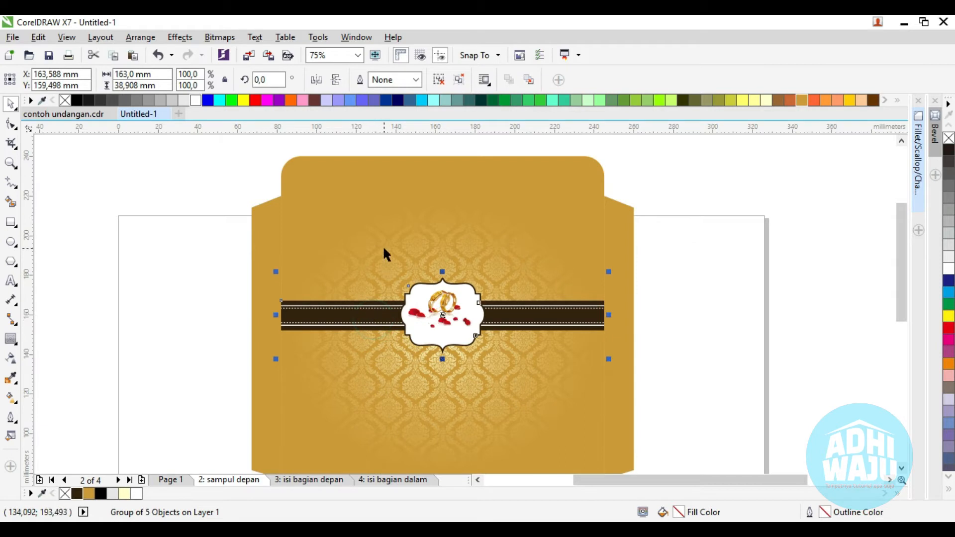
{"action": "left_click_drag", "start_coordinate": [337, 319], "coordinate": [413, 318]}
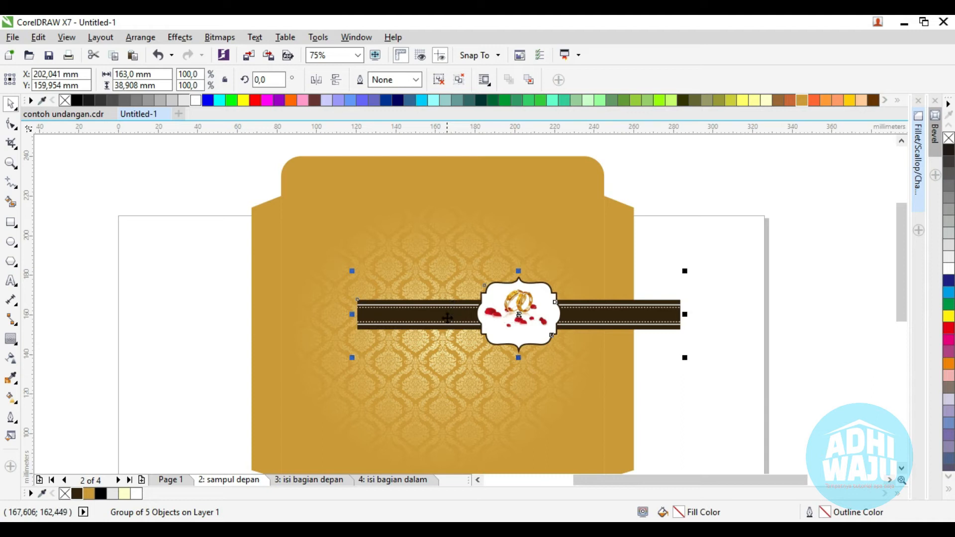
{"action": "left_click", "coordinate": [506, 320]}
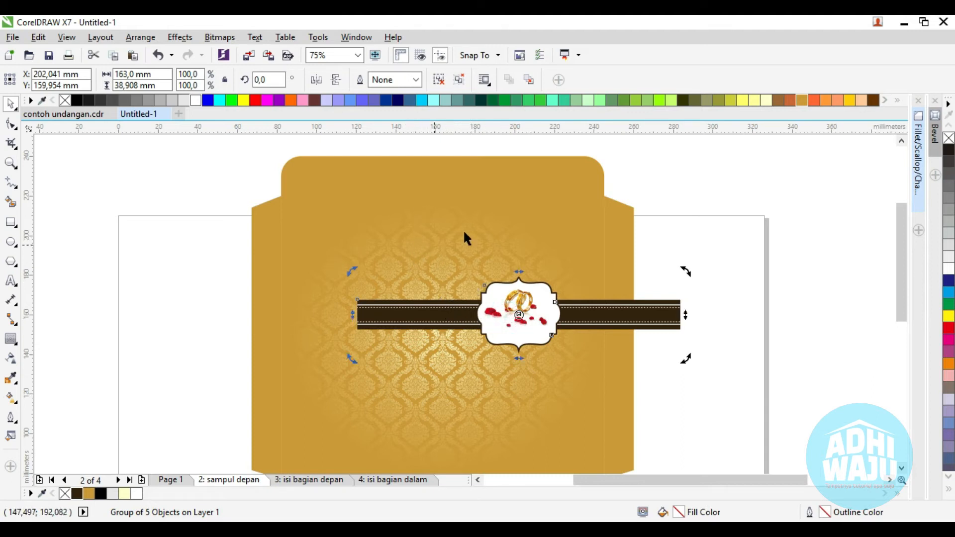
{"action": "left_click", "coordinate": [434, 241], "text": "shift"}
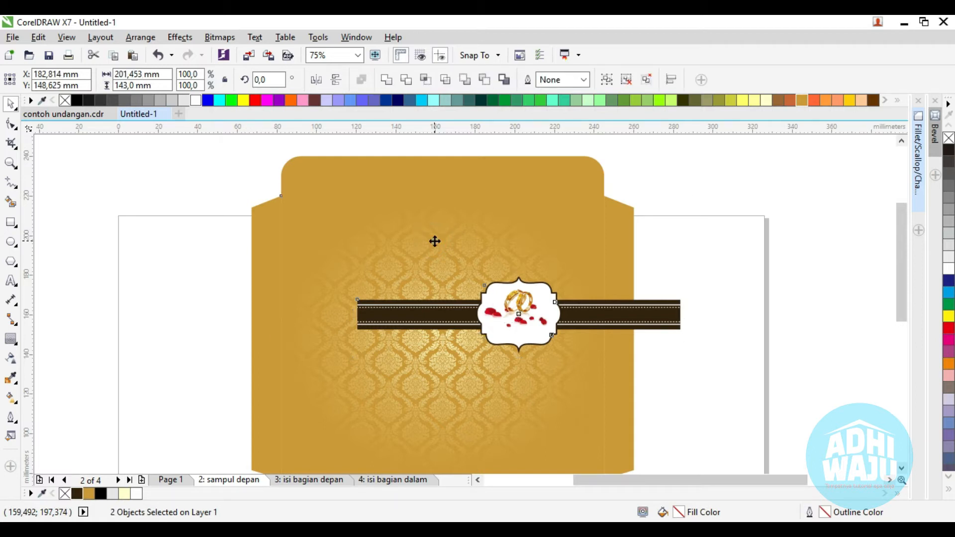
{"action": "key", "text": "c"}
{"action": "left_click", "coordinate": [184, 301]}
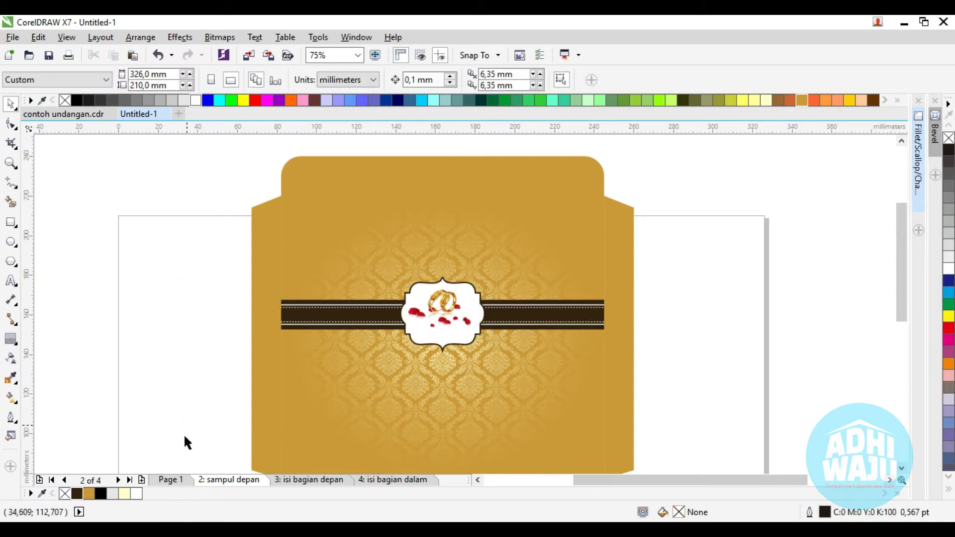
Move the "Kepada Yth." address label group from Page 1 to sampul depan below the ribbon and centre it horizontally on the upper panel.
{"action": "left_click", "coordinate": [171, 480]}
{"action": "left_click", "coordinate": [515, 421]}
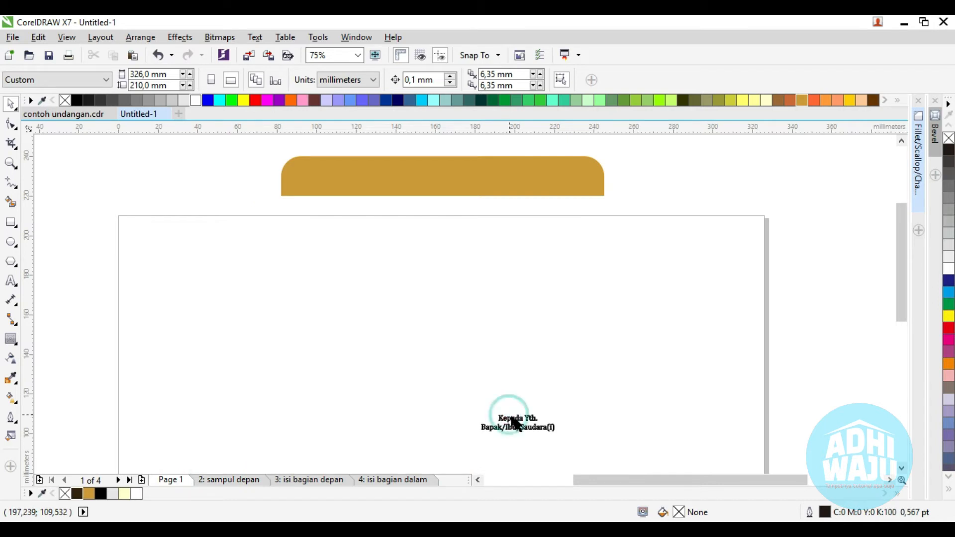
{"action": "left_click_drag", "start_coordinate": [522, 431], "coordinate": [848, 274]}
{"action": "left_click", "coordinate": [231, 479]}
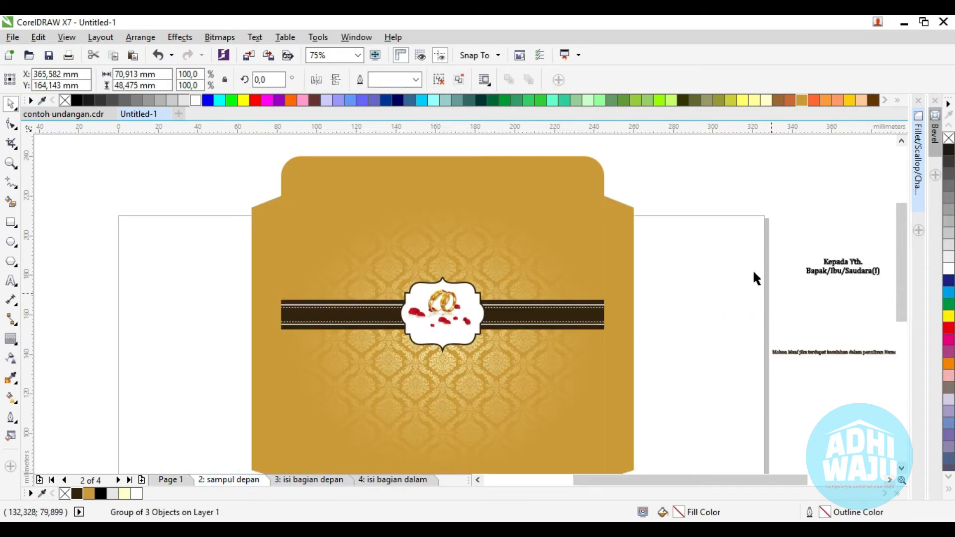
{"action": "scroll", "coordinate": [716, 214], "scroll_direction": "down", "scroll_amount": 2}
{"action": "scroll", "coordinate": [764, 258], "scroll_direction": "up", "scroll_amount": 1}
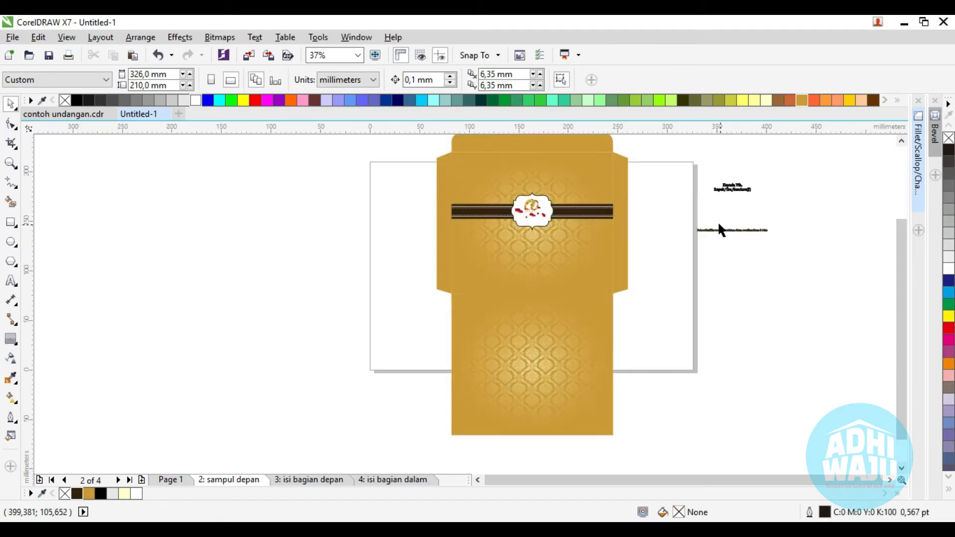
{"action": "scroll", "coordinate": [718, 221], "scroll_direction": "up", "scroll_amount": 1}
{"action": "left_click_drag", "start_coordinate": [730, 189], "coordinate": [326, 303]}
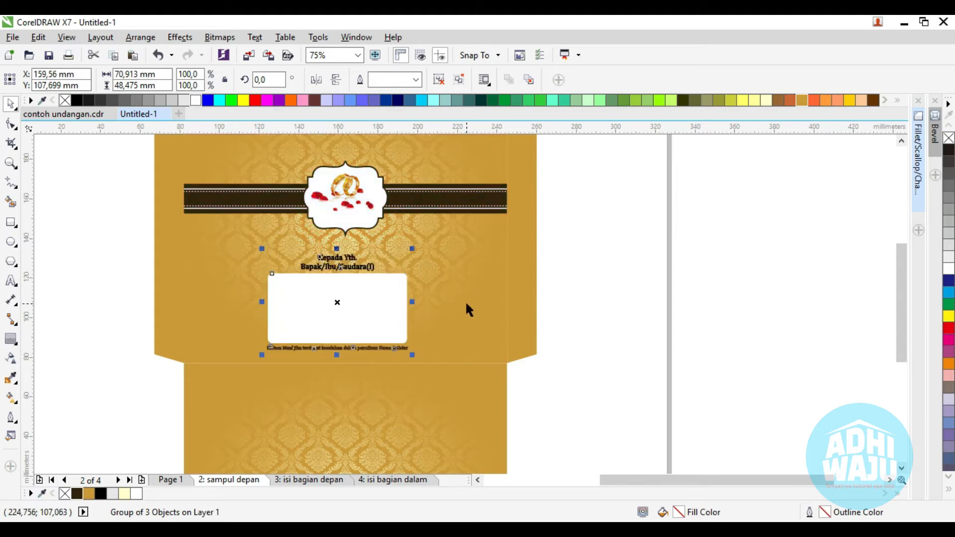
{"action": "left_click", "coordinate": [464, 300], "text": "shift"}
{"action": "key", "text": "c"}
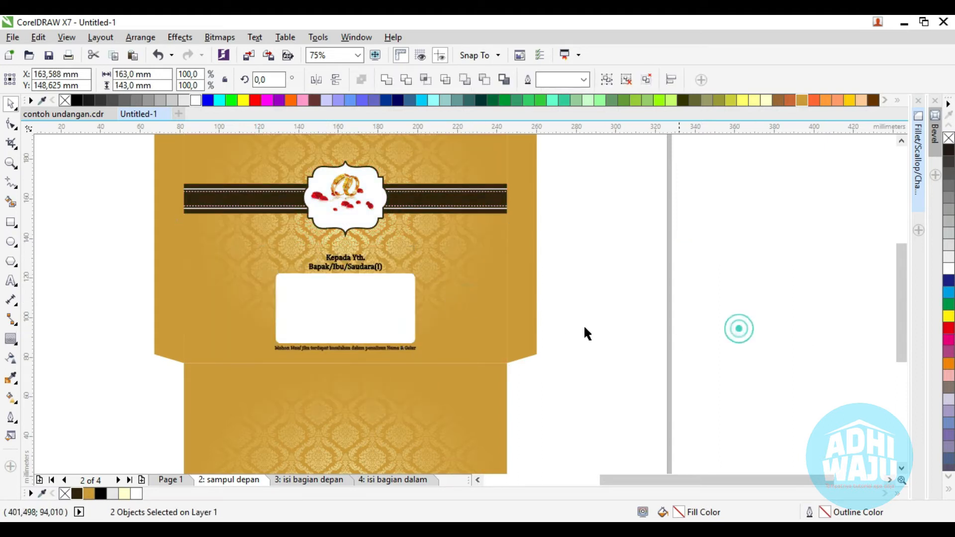
Nudge the address label group up about 2.3 mm towards the ribbon emblem.
{"action": "left_click", "coordinate": [356, 305]}
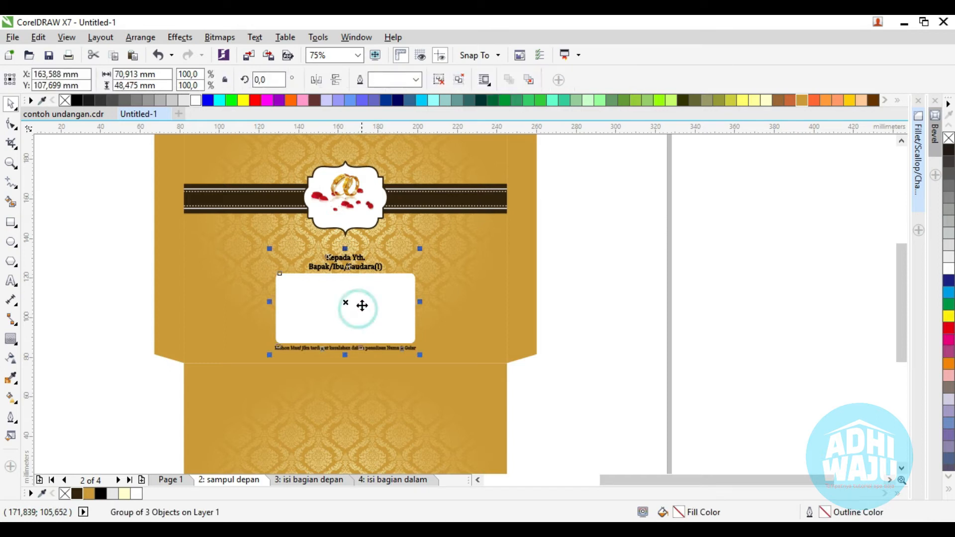
{"action": "scroll", "coordinate": [351, 274], "scroll_direction": "up", "scroll_amount": 2}
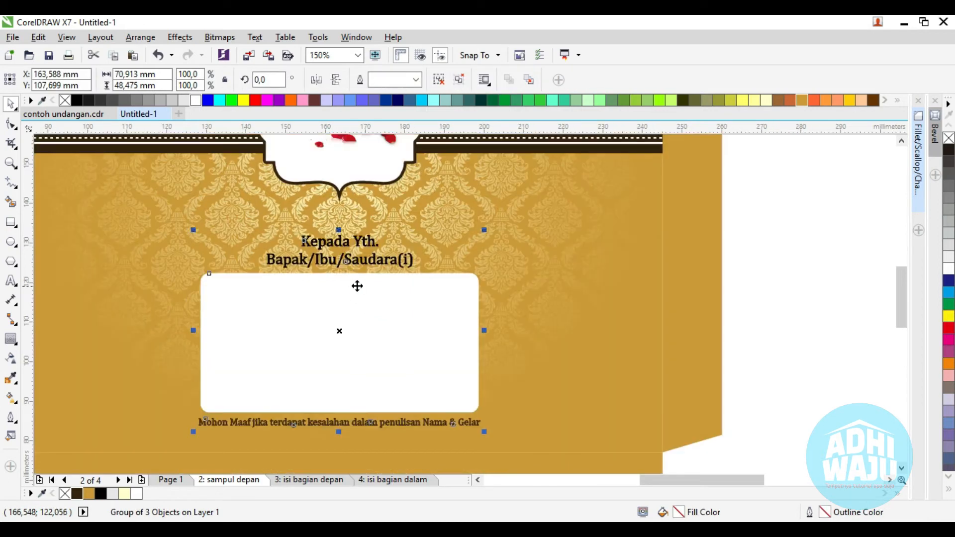
{"action": "key", "text": "Up"}
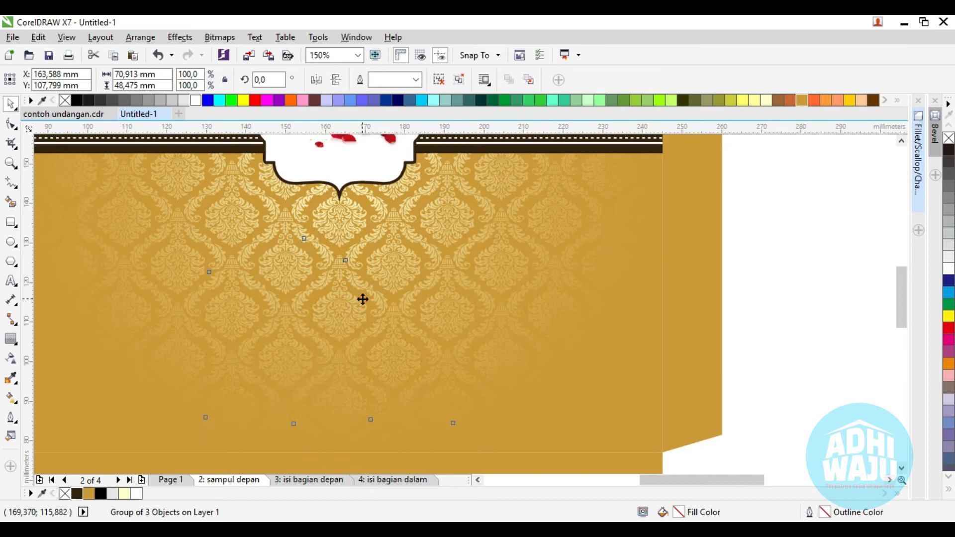
{"action": "key", "text": "Up"}
{"action": "key", "text": "Up"}
{"action": "key", "text": "Up"}
{"action": "key", "text": "Up"}
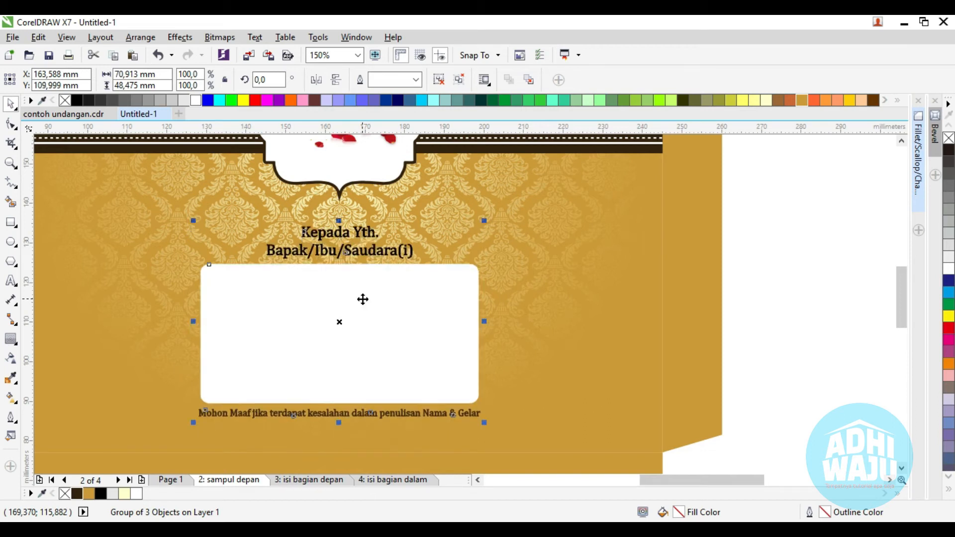
Nudge the "Kepada Yth." address label group up another 0.5 mm on the upper panel.
{"action": "key", "text": "Up"}
{"action": "left_click", "coordinate": [786, 276]}
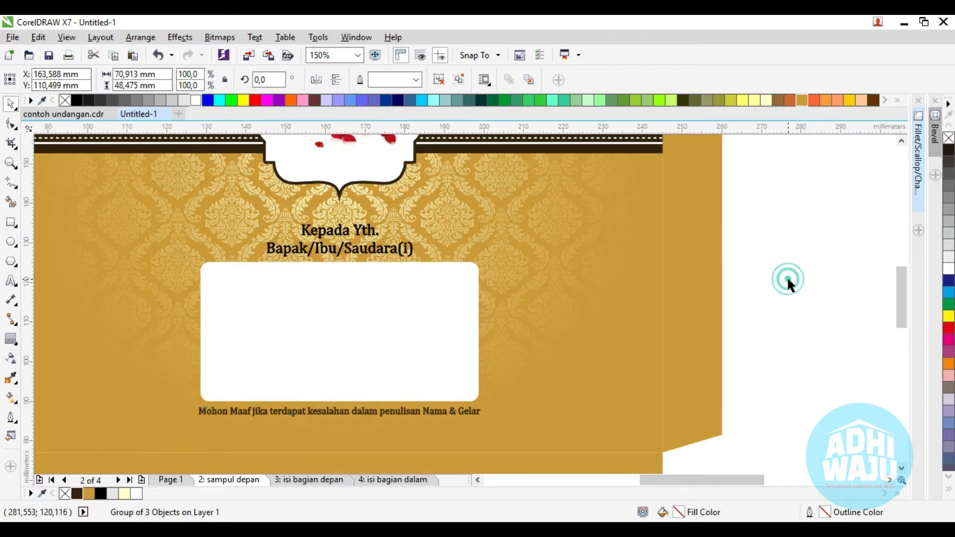
{"action": "scroll", "coordinate": [541, 270], "scroll_direction": "down", "scroll_amount": 4}
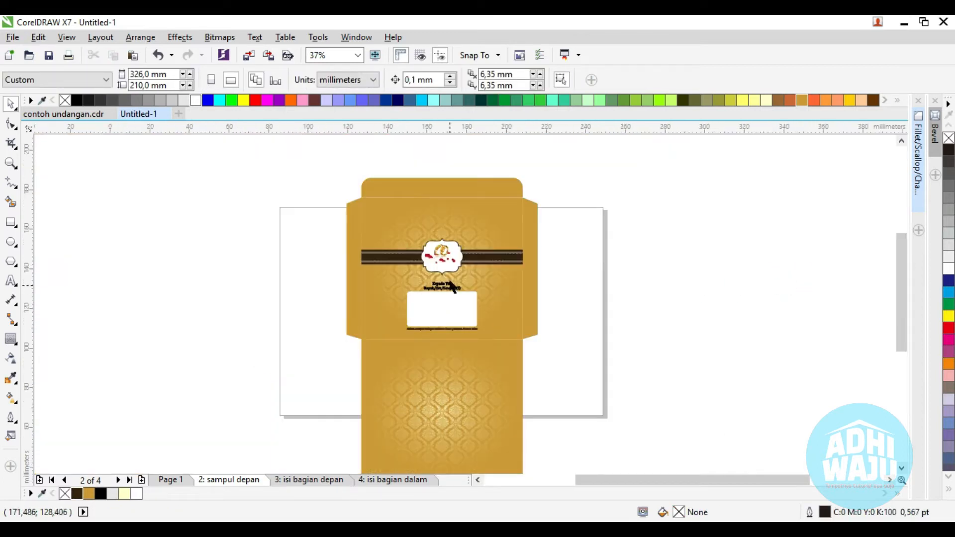
{"action": "scroll", "coordinate": [449, 301], "scroll_direction": "up", "scroll_amount": 2}
{"action": "scroll", "coordinate": [437, 328], "scroll_direction": "down", "scroll_amount": 2}
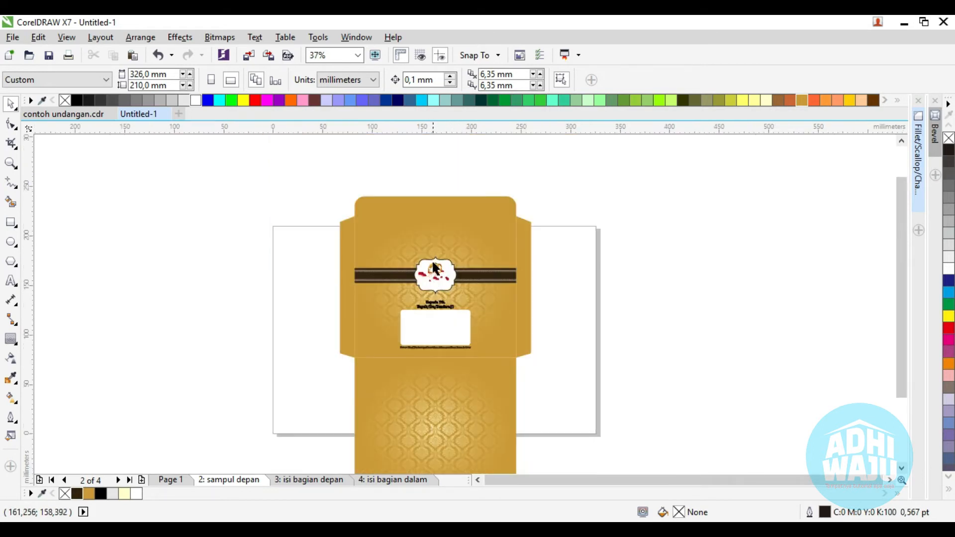
{"action": "scroll", "coordinate": [434, 251], "scroll_direction": "up", "scroll_amount": 2}
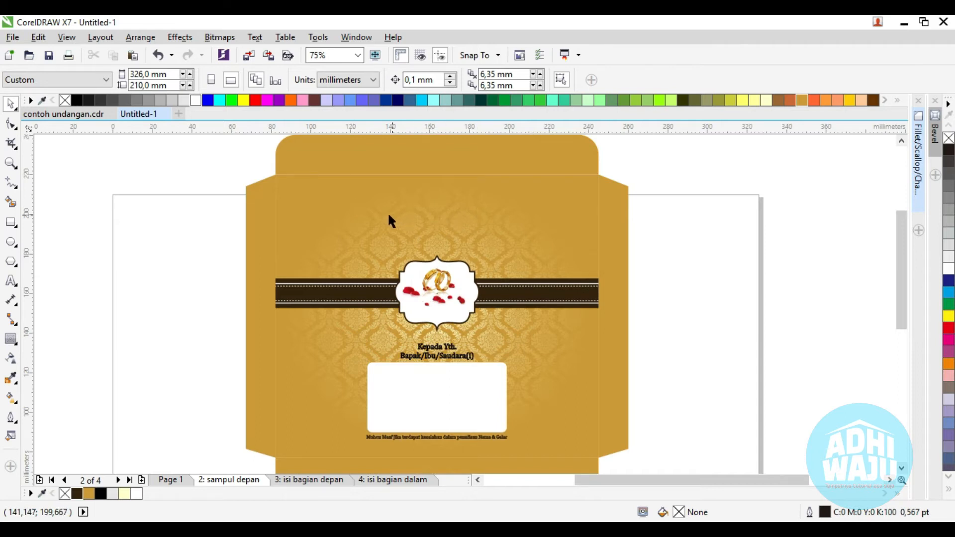
{"action": "scroll", "coordinate": [369, 216], "scroll_direction": "down", "scroll_amount": 2}
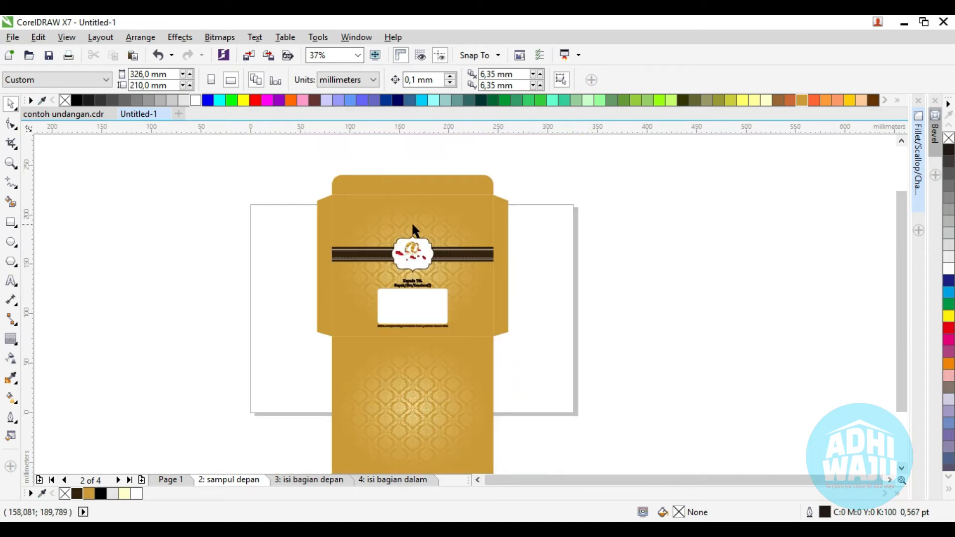
Add the artistic text "Undangan" near the upper panel's top edge and centre it horizontally on the damask panel.
{"action": "scroll", "coordinate": [416, 228], "scroll_direction": "up", "scroll_amount": 2}
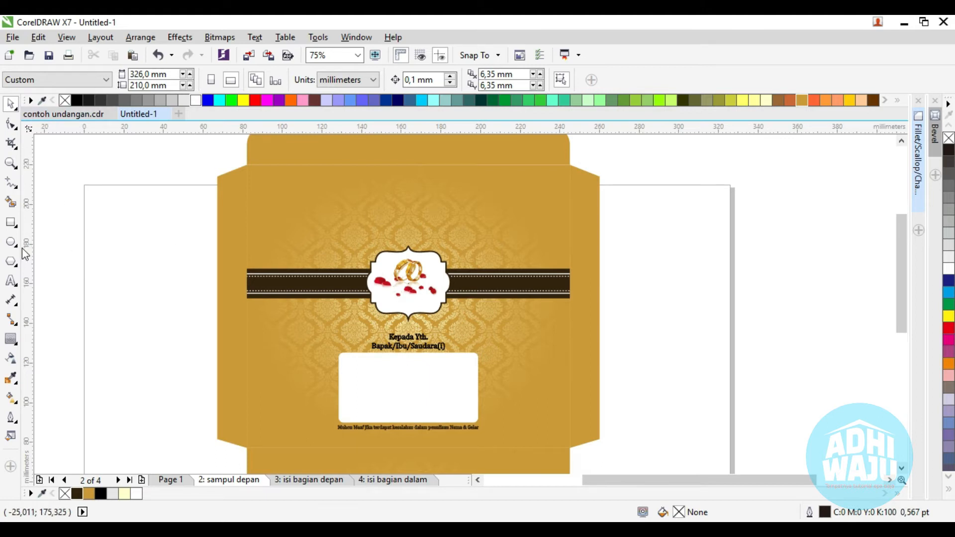
{"action": "left_click", "coordinate": [11, 281]}
{"action": "left_click", "coordinate": [165, 199]}
{"action": "type", "text": "Undangan"}
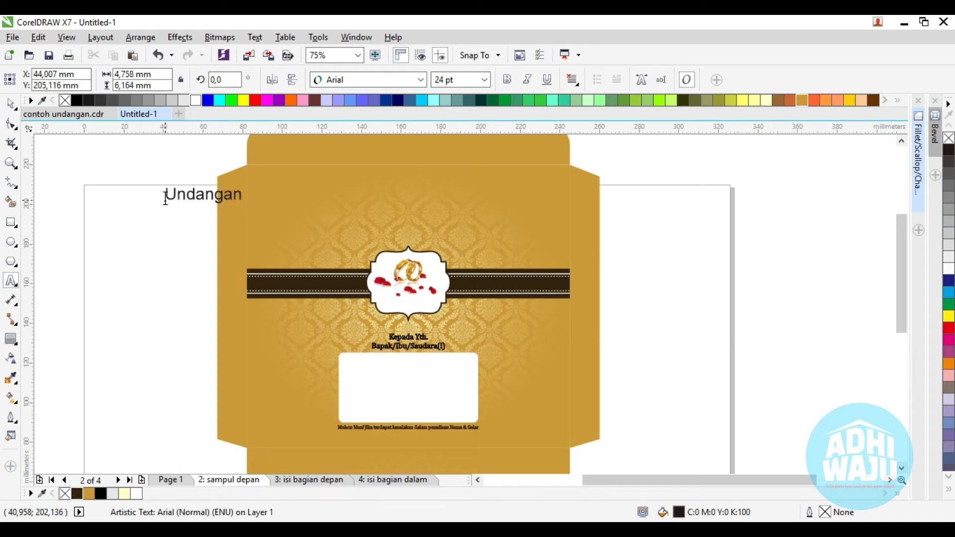
{"action": "left_click", "coordinate": [10, 103]}
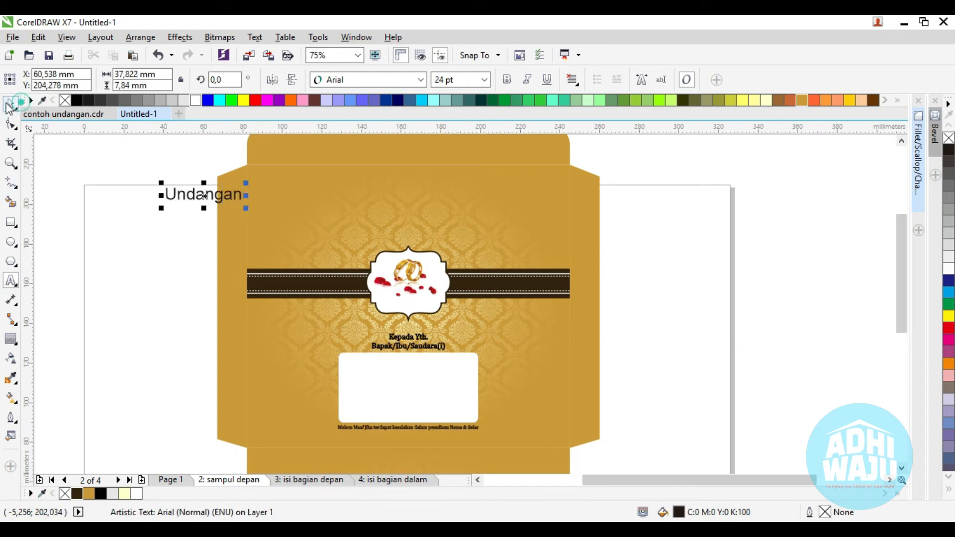
{"action": "left_click_drag", "start_coordinate": [195, 204], "coordinate": [403, 197]}
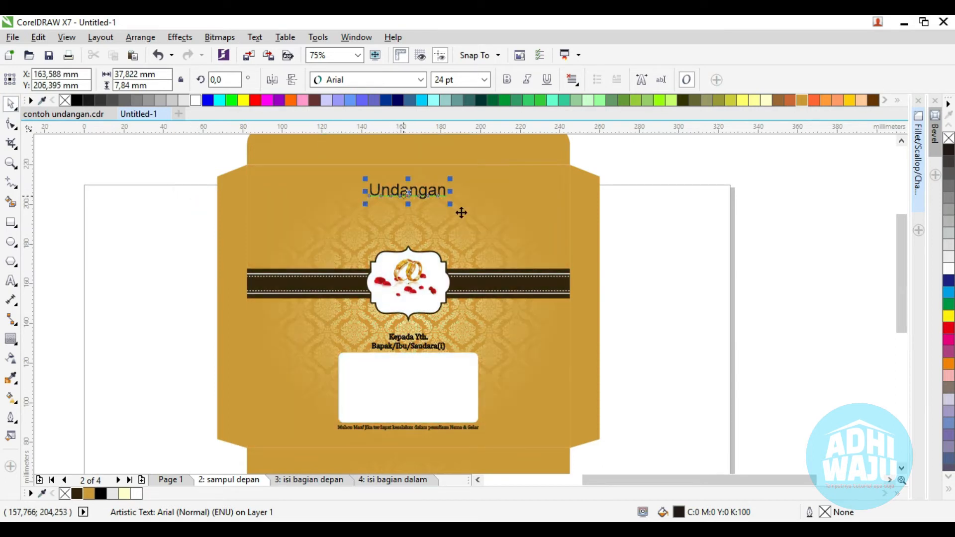
{"action": "left_click", "coordinate": [492, 196], "text": "shift"}
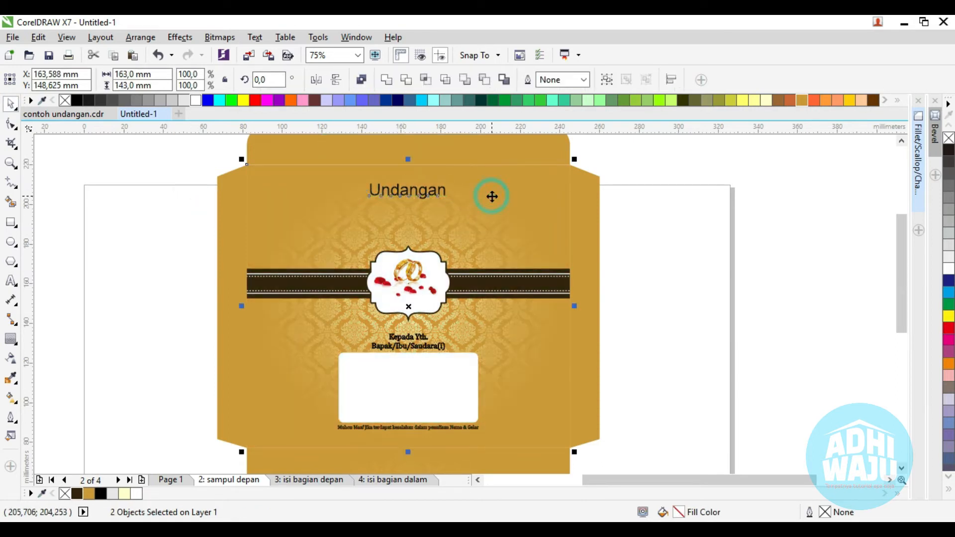
{"action": "left_click", "coordinate": [676, 212]}
Change the font of the "Undangan" heading to Lobster 1.4.
{"action": "left_click", "coordinate": [412, 191]}
{"action": "left_click", "coordinate": [398, 190]}
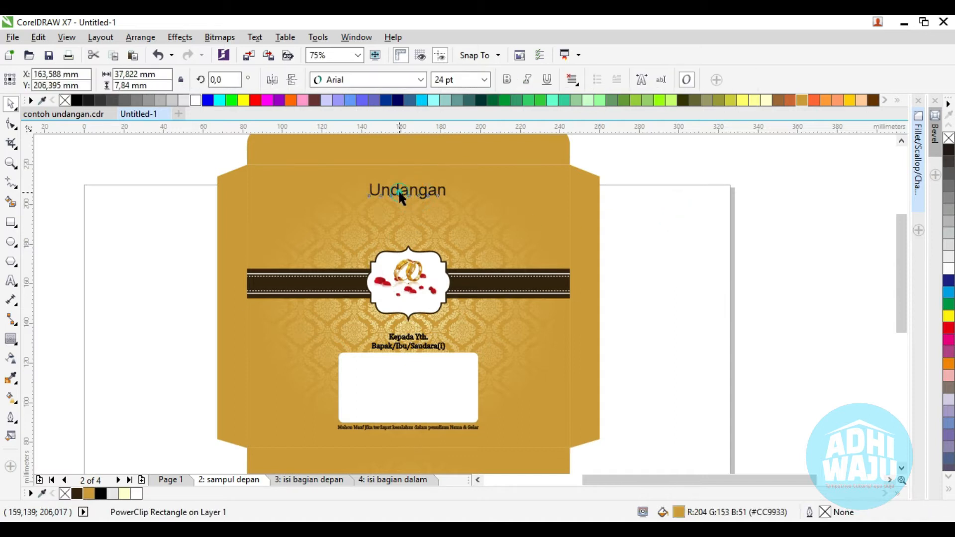
{"action": "left_click", "coordinate": [381, 79]}
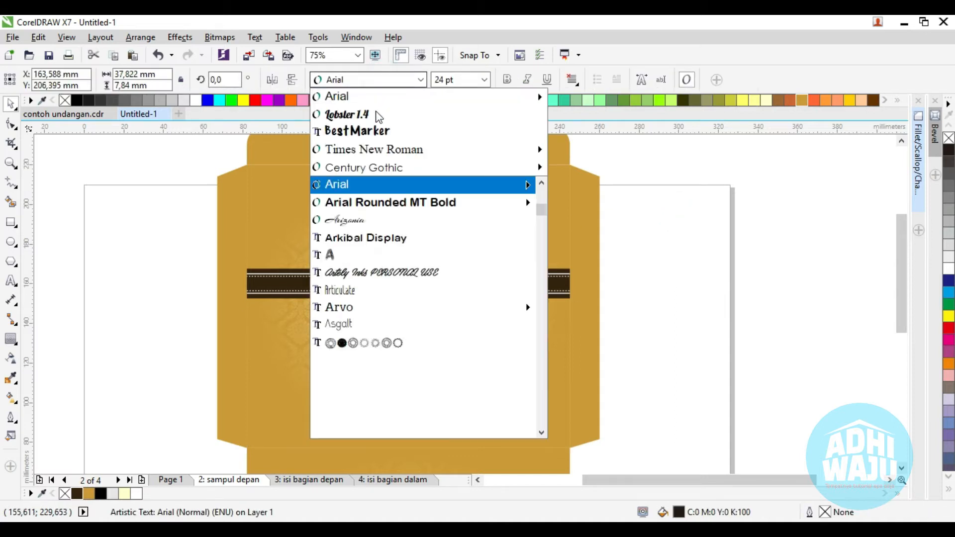
{"action": "left_click", "coordinate": [374, 115]}
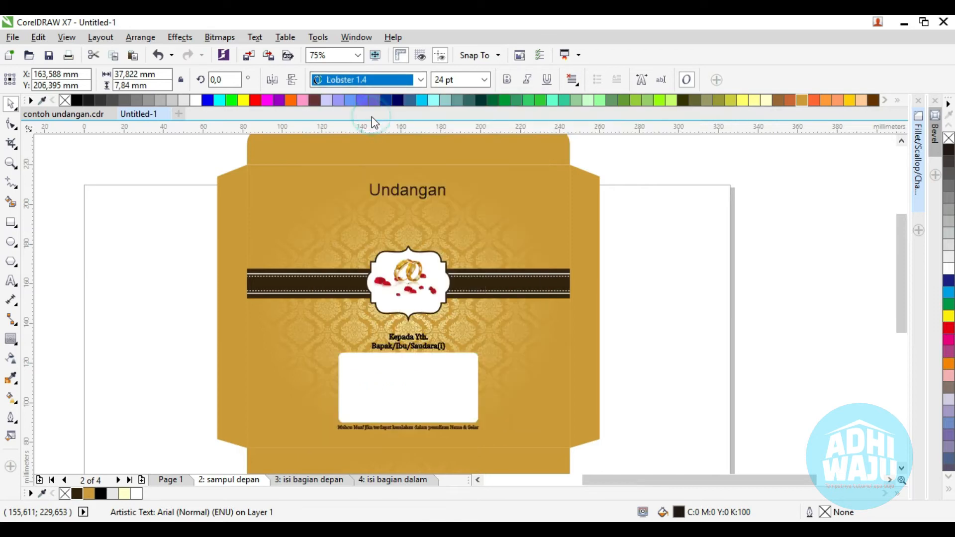
{"action": "scroll", "coordinate": [429, 202], "scroll_direction": "up", "scroll_amount": 2}
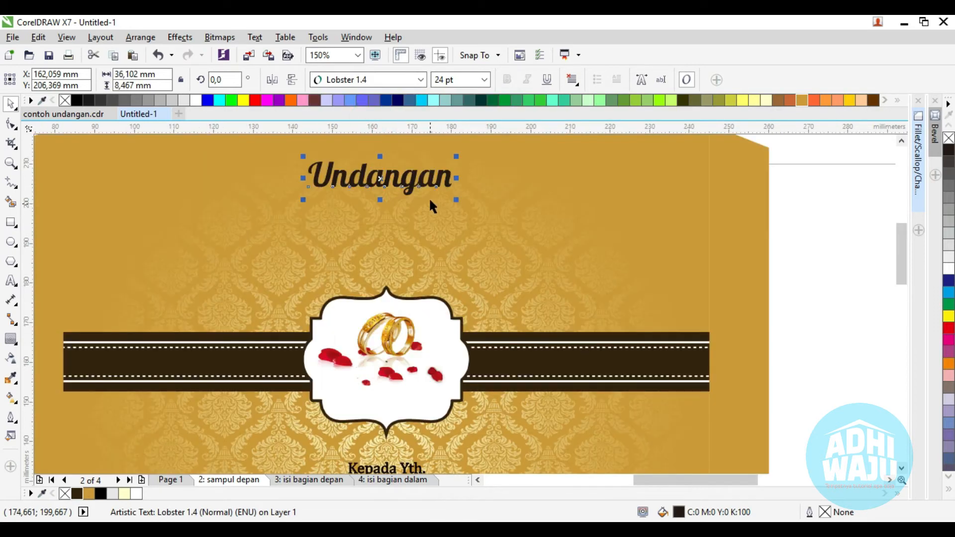
{"action": "scroll", "coordinate": [445, 188], "scroll_direction": "down", "scroll_amount": 2}
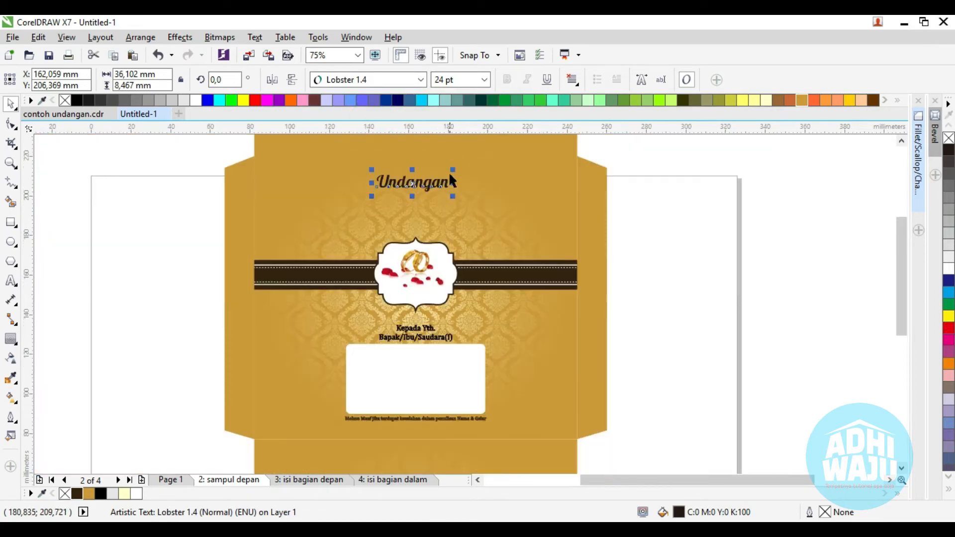
Set the "Undangan" heading to 30 pt and re-centre it horizontally on the damask panel.
{"action": "scroll", "coordinate": [451, 170], "scroll_direction": "up", "scroll_amount": 2}
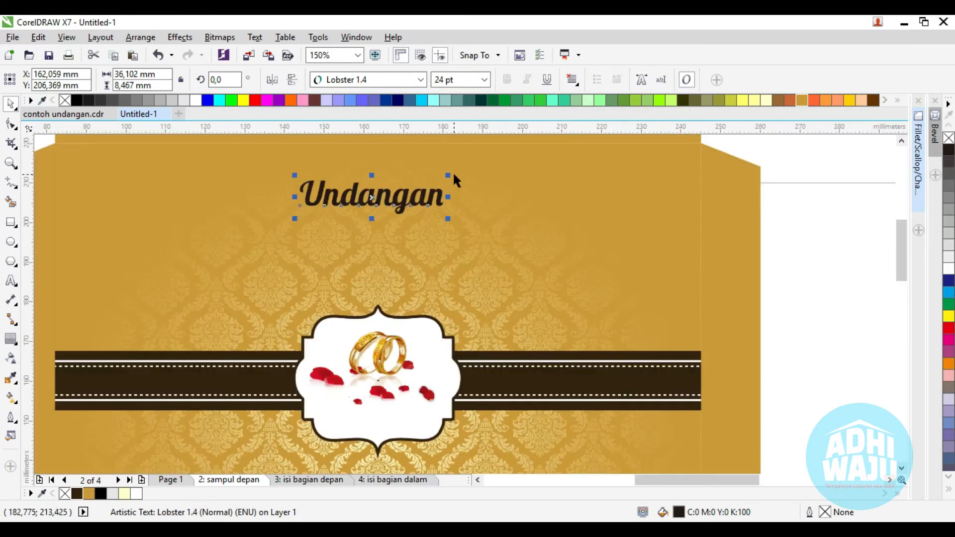
{"action": "left_click_drag", "start_coordinate": [448, 176], "coordinate": [458, 166]}
{"action": "left_click", "coordinate": [434, 80]}
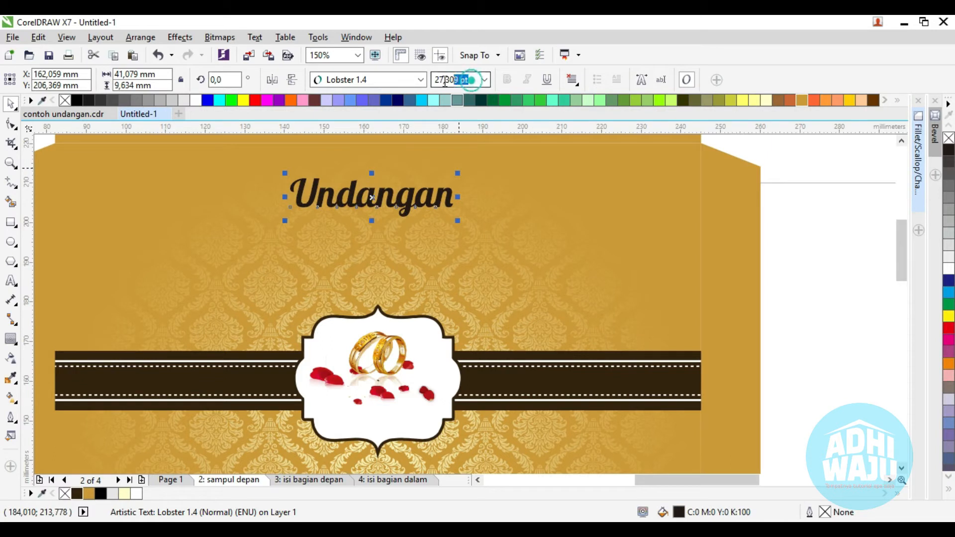
{"action": "type", "text": "30"}
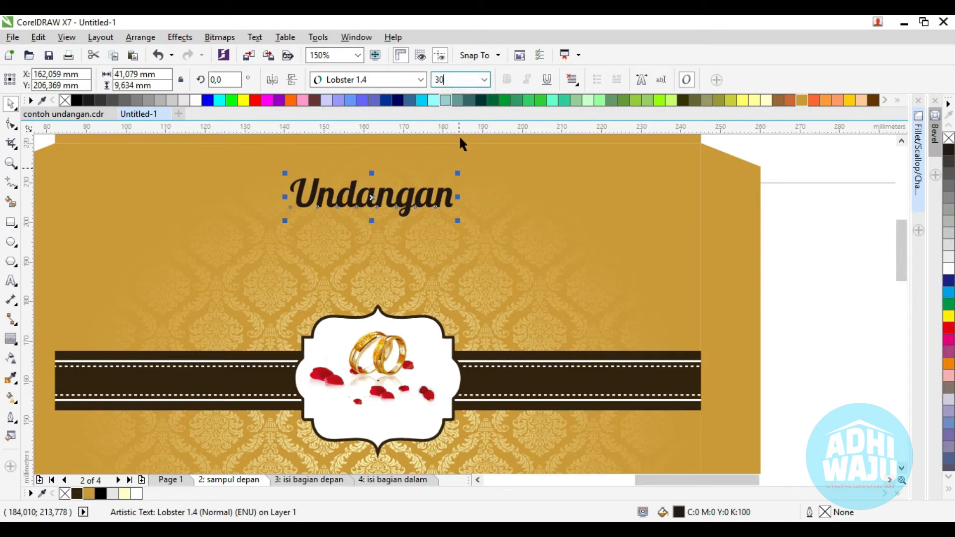
{"action": "key", "text": "Return"}
{"action": "left_click", "coordinate": [552, 227]}
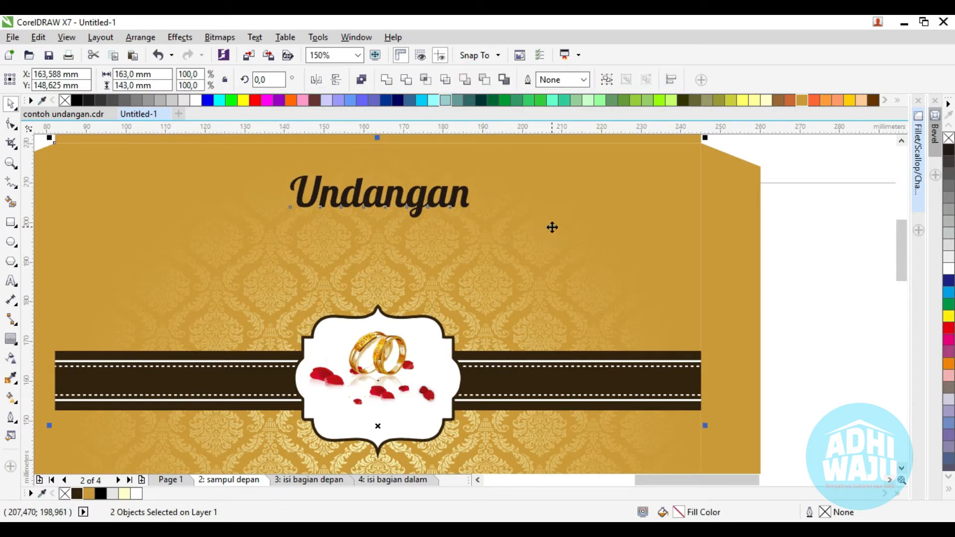
{"action": "left_click", "coordinate": [820, 232]}
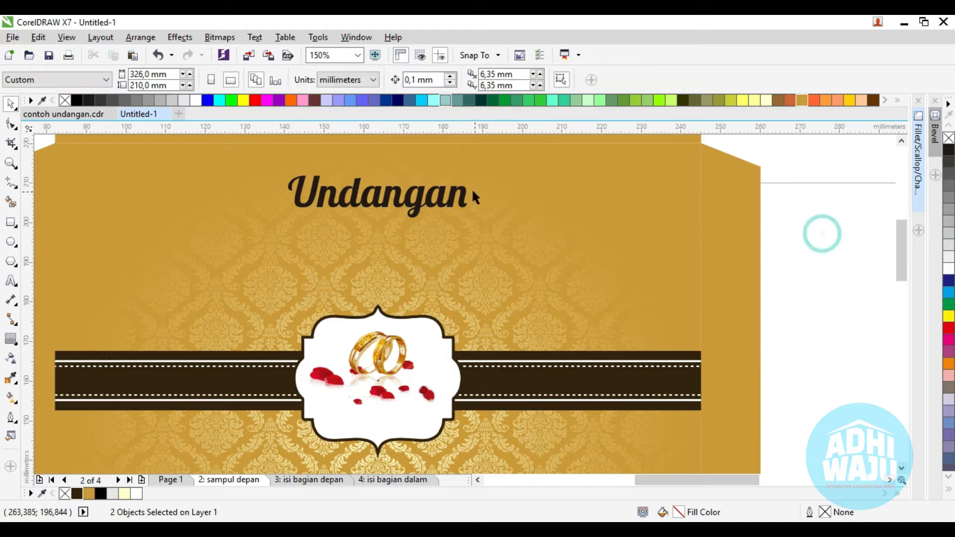
Fill the "Undangan" heading with the ribbon's dark brown, C58 M65 Y84 K73.
{"action": "left_click", "coordinate": [411, 209]}
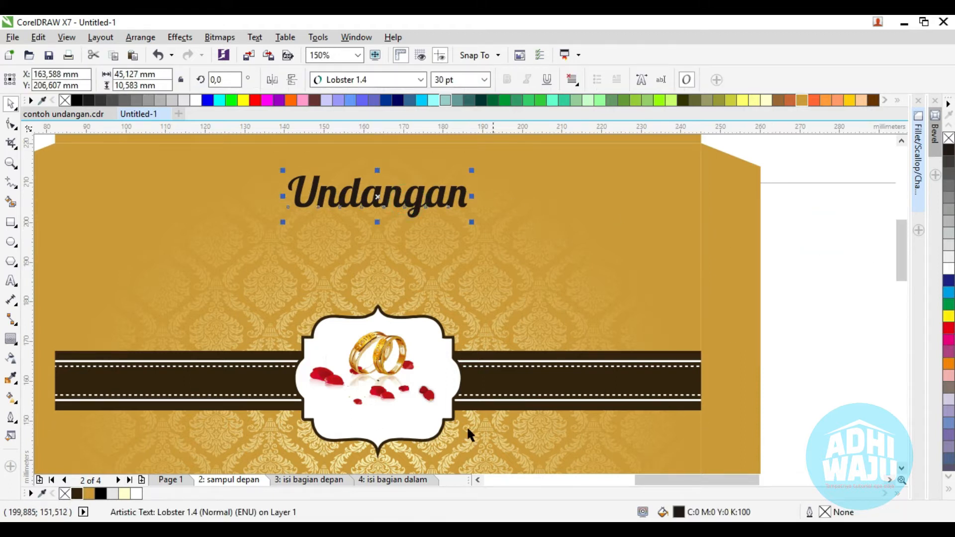
{"action": "left_click", "coordinate": [77, 493]}
{"action": "left_click", "coordinate": [843, 254]}
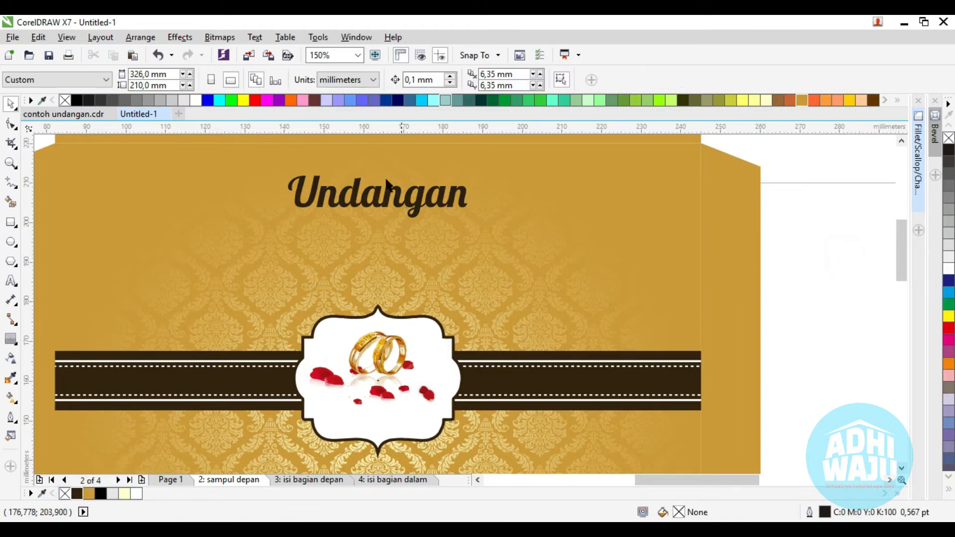
{"action": "scroll", "coordinate": [386, 183], "scroll_direction": "up", "scroll_amount": 2}
{"action": "scroll", "coordinate": [397, 175], "scroll_direction": "down", "scroll_amount": 4}
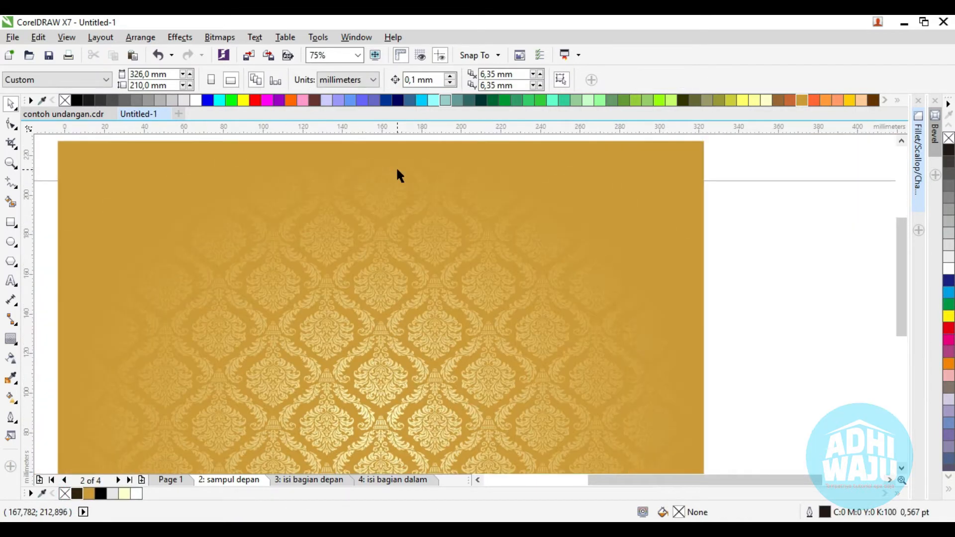
Fill the "Undangan" heading with black.
{"action": "left_click", "coordinate": [396, 178]}
{"action": "left_click", "coordinate": [946, 151]}
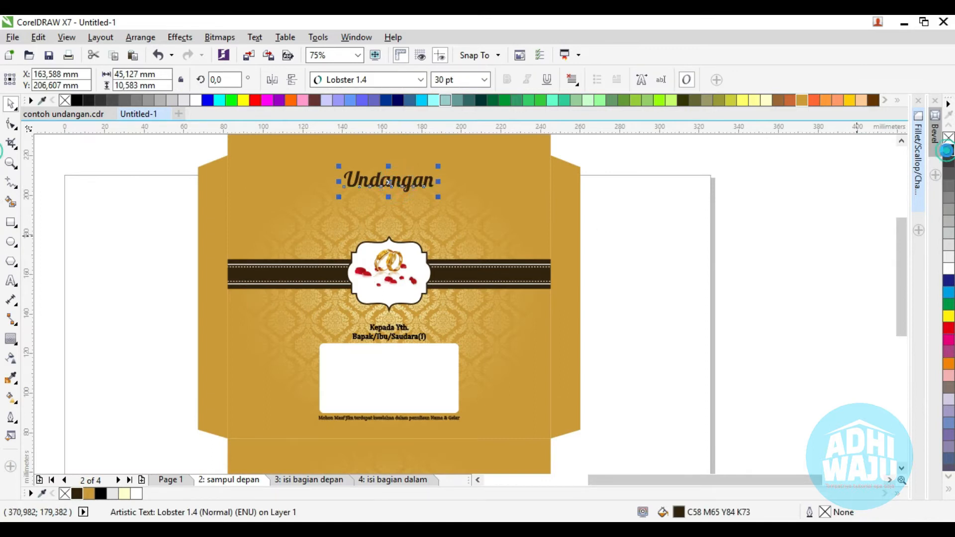
{"action": "left_click", "coordinate": [765, 233]}
Examine the cover's overall layout, including the heading, ribbon emblem, address label and side flaps.
{"action": "scroll", "coordinate": [389, 175], "scroll_direction": "up", "scroll_amount": 4}
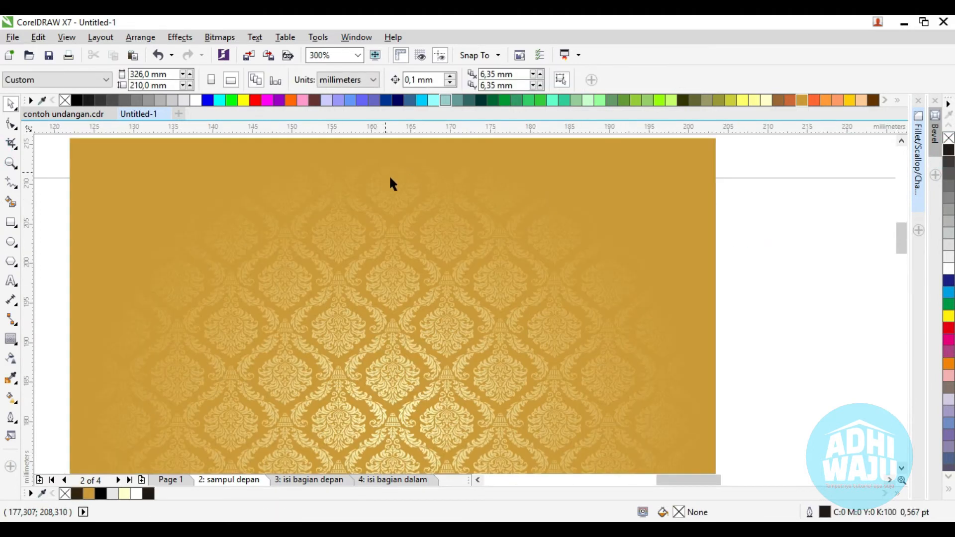
{"action": "scroll", "coordinate": [389, 175], "scroll_direction": "down", "scroll_amount": 2}
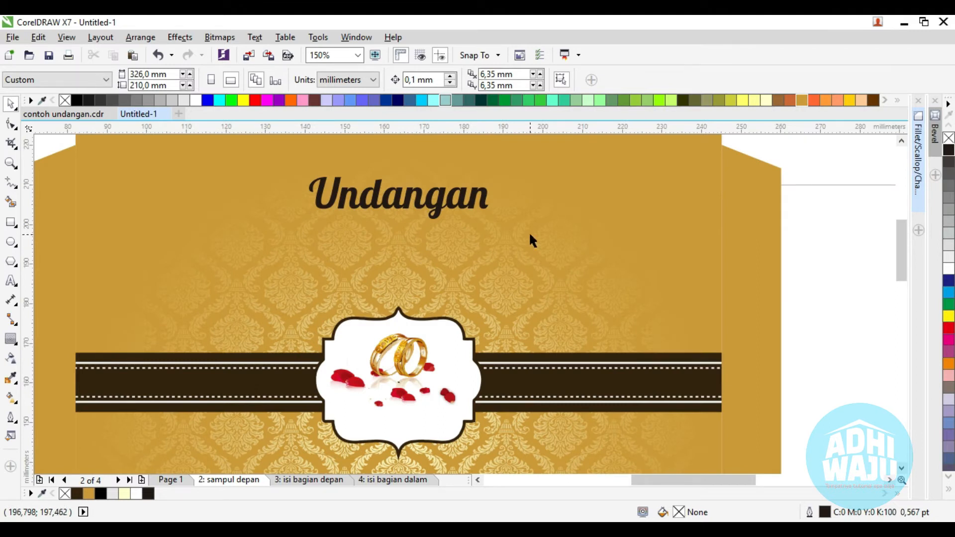
{"action": "scroll", "coordinate": [532, 252], "scroll_direction": "down", "scroll_amount": 1}
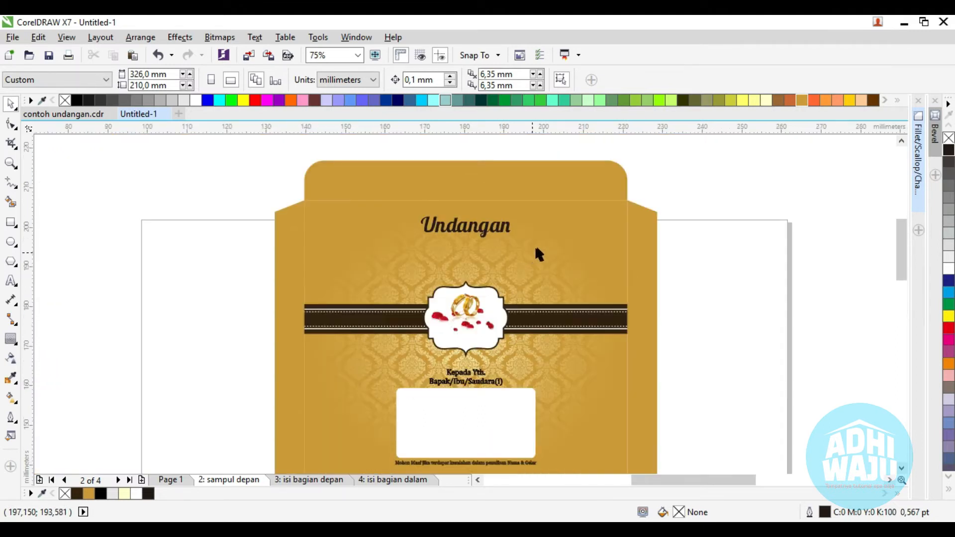
{"action": "scroll", "coordinate": [535, 251], "scroll_direction": "up", "scroll_amount": 1}
{"action": "scroll", "coordinate": [582, 202], "scroll_direction": "down", "scroll_amount": 1}
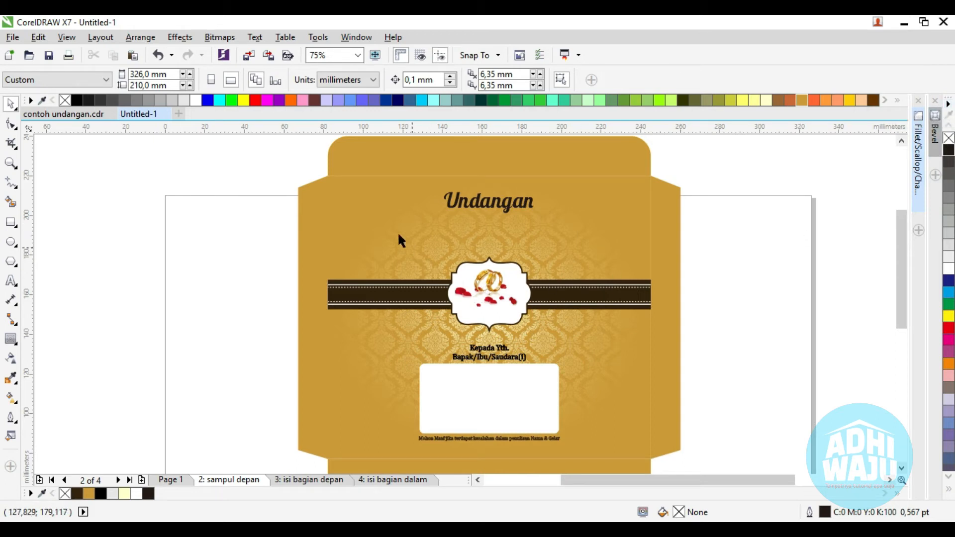
{"action": "scroll", "coordinate": [520, 265], "scroll_direction": "up", "scroll_amount": 1}
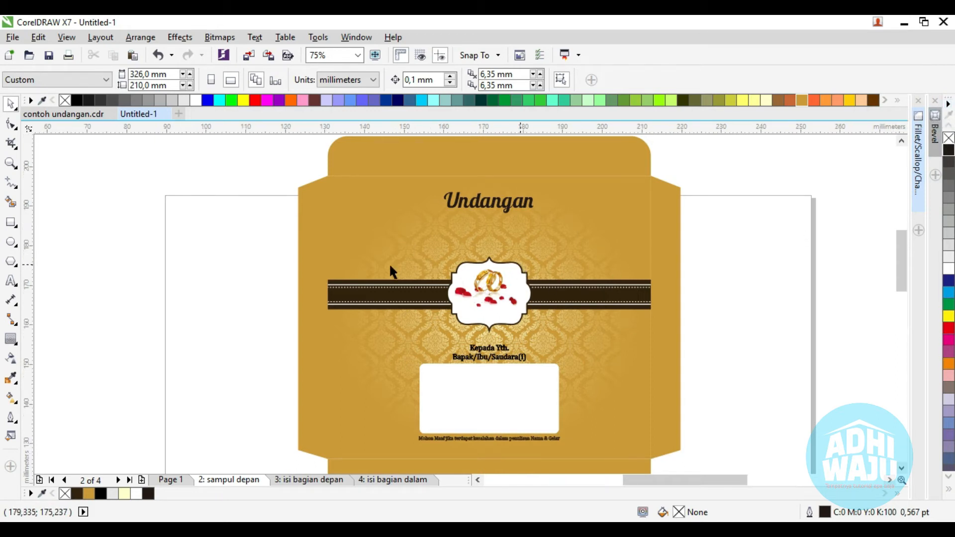
{"action": "scroll", "coordinate": [337, 260], "scroll_direction": "down", "scroll_amount": 2}
{"action": "scroll", "coordinate": [277, 241], "scroll_direction": "down", "scroll_amount": 2}
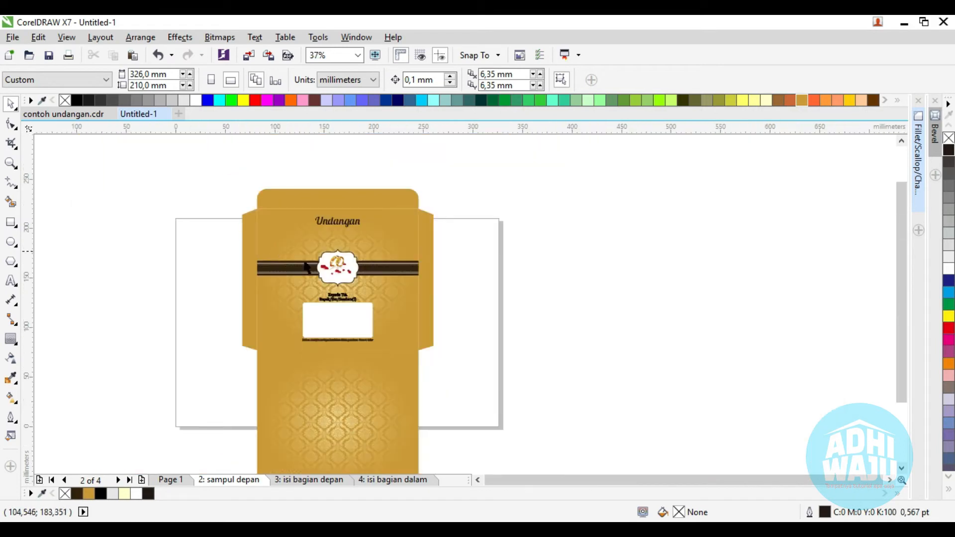
{"action": "scroll", "coordinate": [304, 281], "scroll_direction": "up", "scroll_amount": 1}
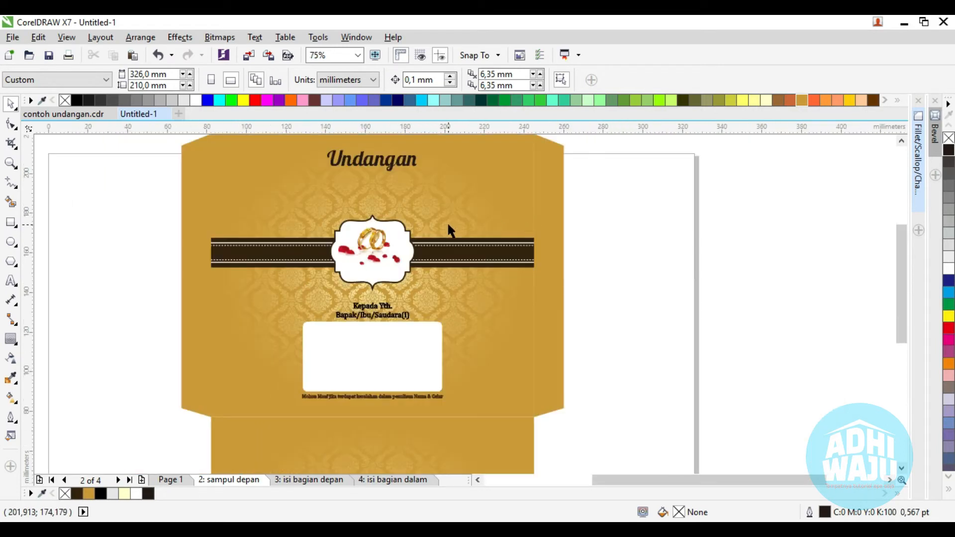
{"action": "scroll", "coordinate": [447, 222], "scroll_direction": "down", "scroll_amount": 1}
{"action": "scroll", "coordinate": [405, 206], "scroll_direction": "up", "scroll_amount": 1}
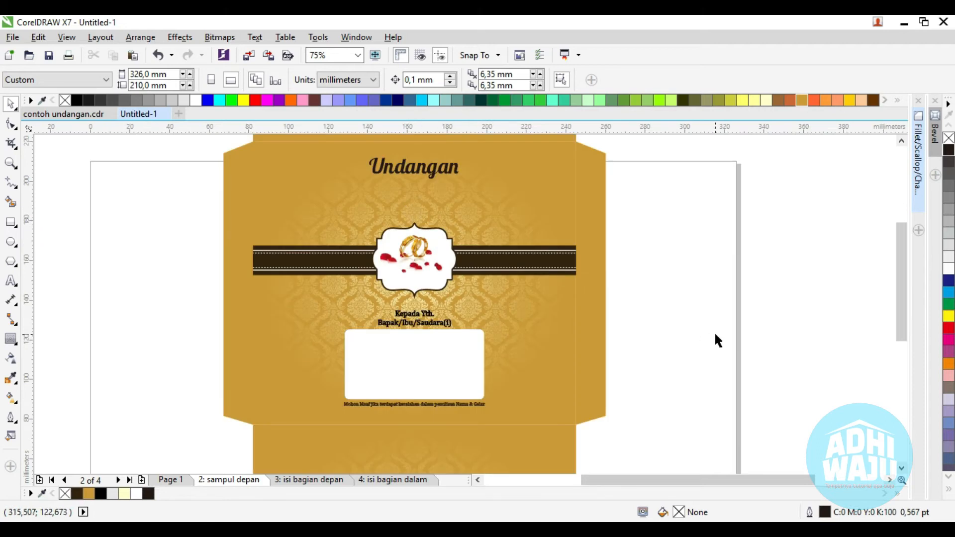
Fill the right side flap of the upper cover panel with Gold (C0 M20 Y60 K20).
{"action": "left_click", "coordinate": [948, 491]}
{"action": "left_click", "coordinate": [600, 200]}
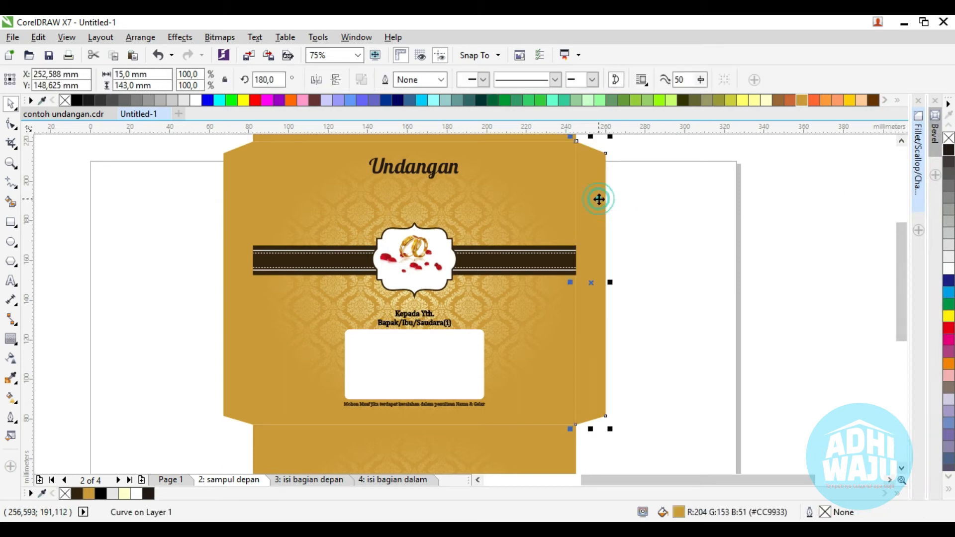
{"action": "left_click", "coordinate": [948, 491]}
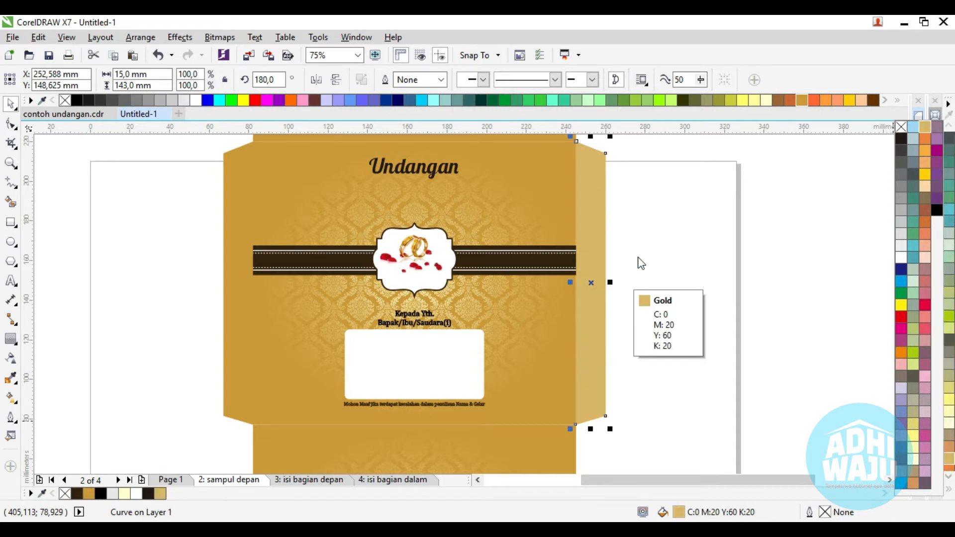
{"action": "scroll", "coordinate": [592, 254], "scroll_direction": "up", "scroll_amount": 3}
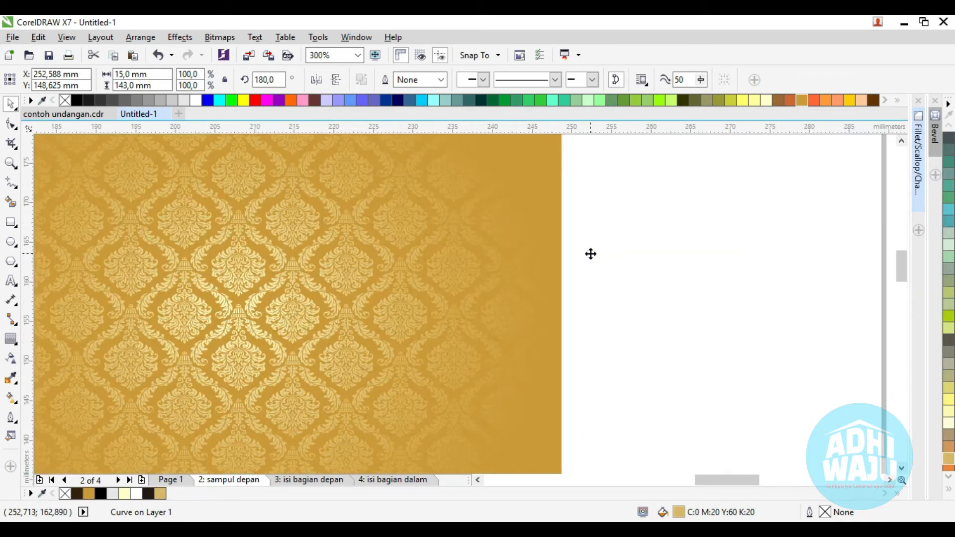
Fill the right side flap of the upper cover panel with the same darker gold as the cover background.
{"action": "scroll", "coordinate": [590, 253], "scroll_direction": "down", "scroll_amount": 2}
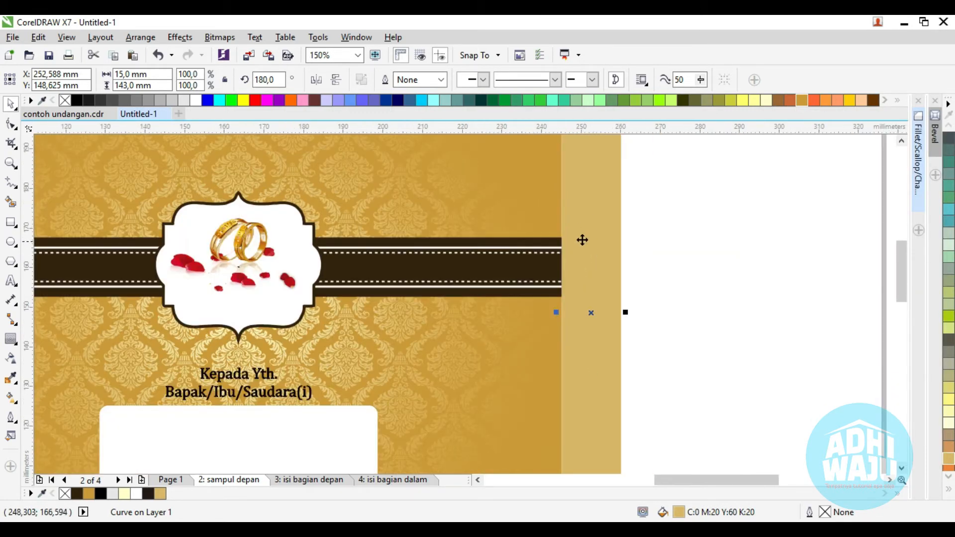
{"action": "left_click", "coordinate": [800, 102]}
{"action": "left_click", "coordinate": [721, 211]}
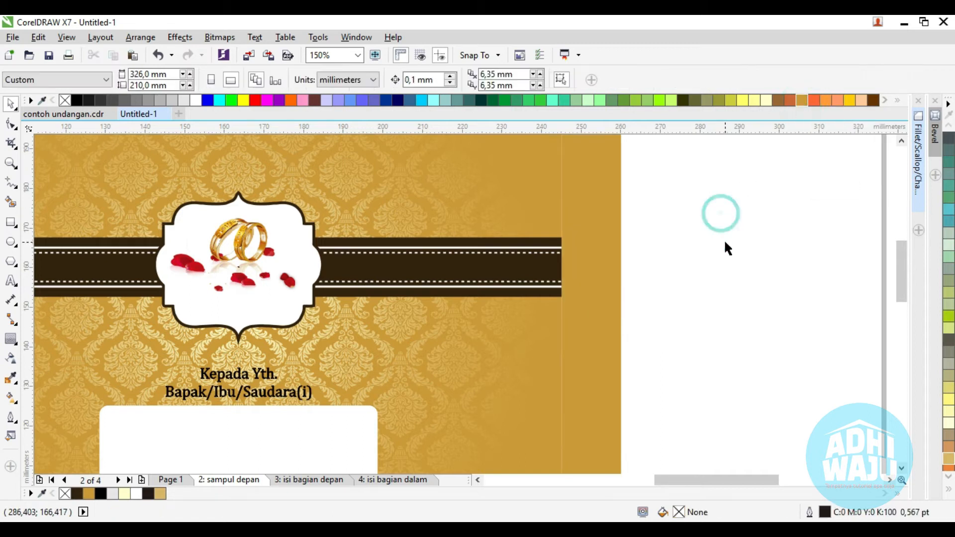
Examine the whole cover and its upper panel, including the matched flaps, heading, ribbon emblem and address label.
{"action": "scroll", "coordinate": [716, 240], "scroll_direction": "down", "scroll_amount": 2}
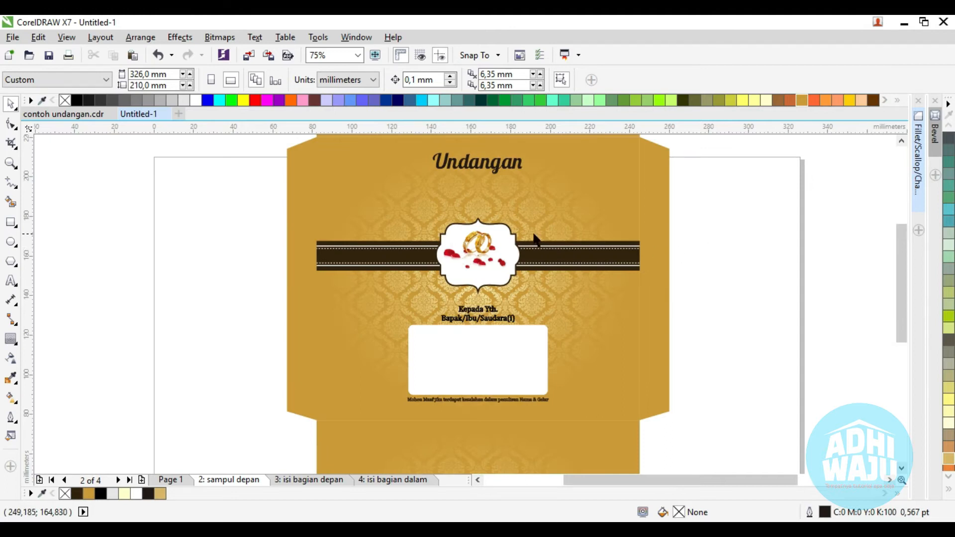
{"action": "scroll", "coordinate": [614, 229], "scroll_direction": "down", "scroll_amount": 2}
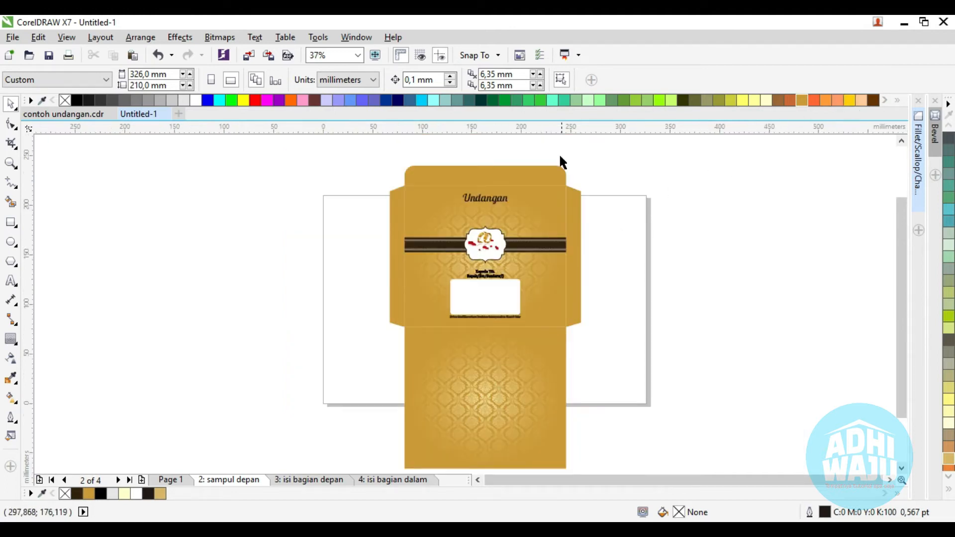
{"action": "scroll", "coordinate": [559, 151], "scroll_direction": "up", "scroll_amount": 2}
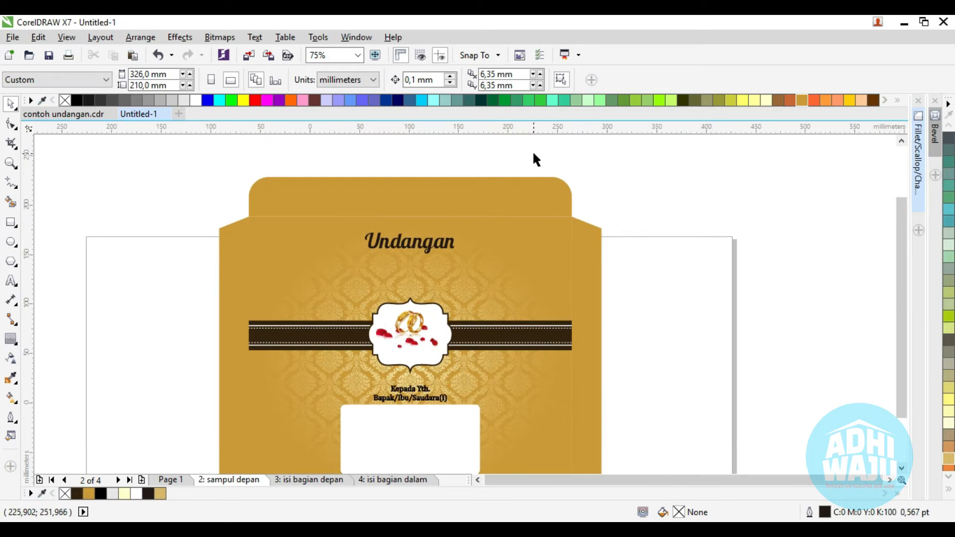
{"action": "scroll", "coordinate": [526, 188], "scroll_direction": "down", "scroll_amount": 2}
{"action": "scroll", "coordinate": [524, 195], "scroll_direction": "up", "scroll_amount": 2}
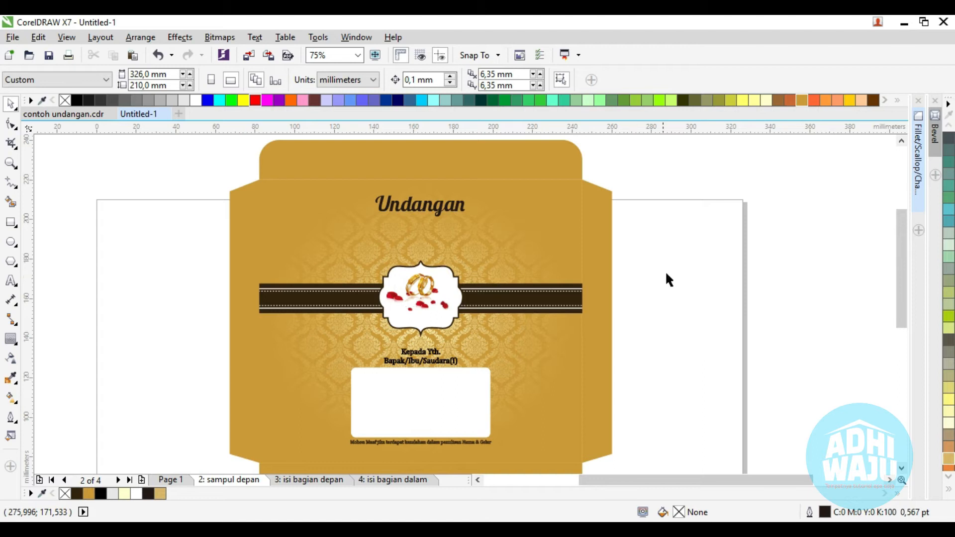
{"action": "scroll", "coordinate": [396, 236], "scroll_direction": "down", "scroll_amount": 2}
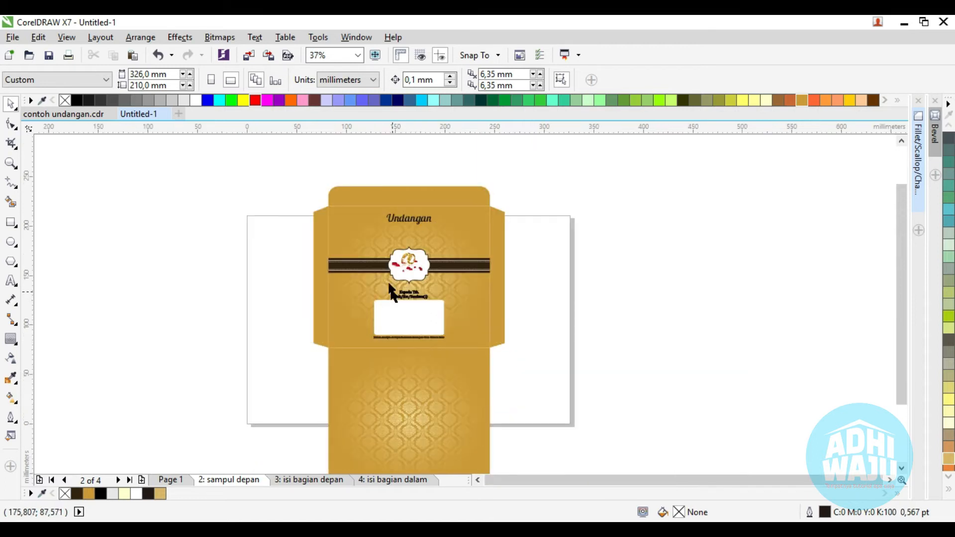
{"action": "scroll", "coordinate": [396, 216], "scroll_direction": "up", "scroll_amount": 2}
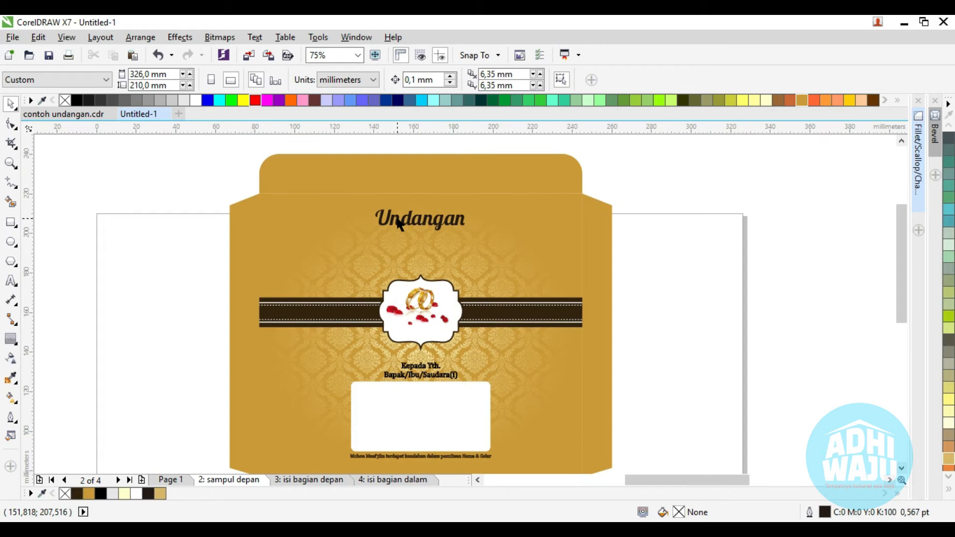
{"action": "scroll", "coordinate": [398, 221], "scroll_direction": "up", "scroll_amount": 2}
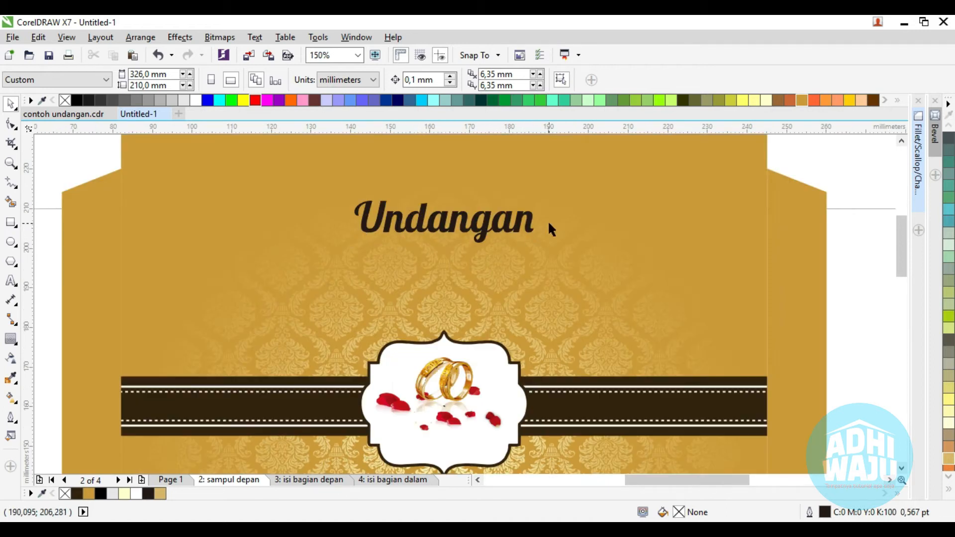
Copy the grouped script heading, date and venue text from contoh undangan.cdr and return to the Untitled-1 document.
{"action": "left_click", "coordinate": [67, 115]}
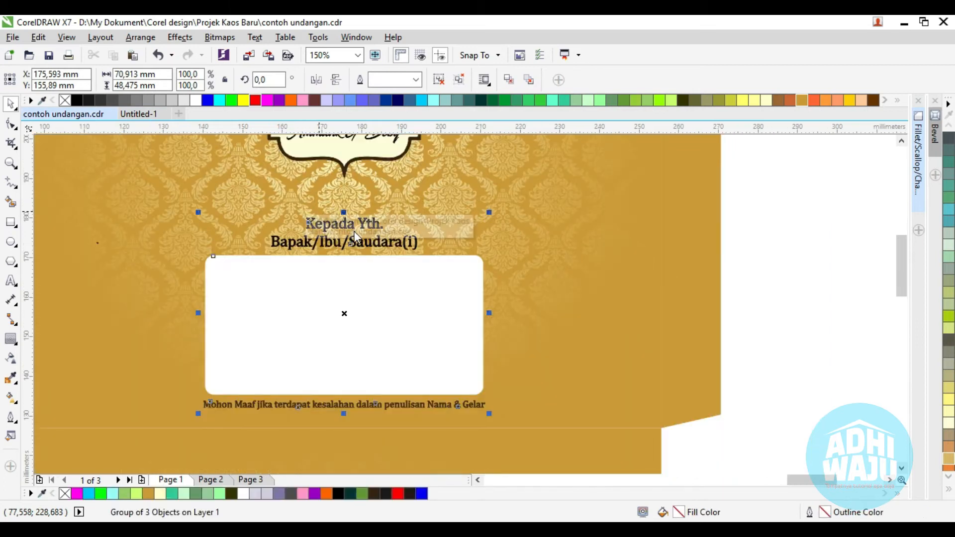
{"action": "scroll", "coordinate": [382, 275], "scroll_direction": "down", "scroll_amount": 2}
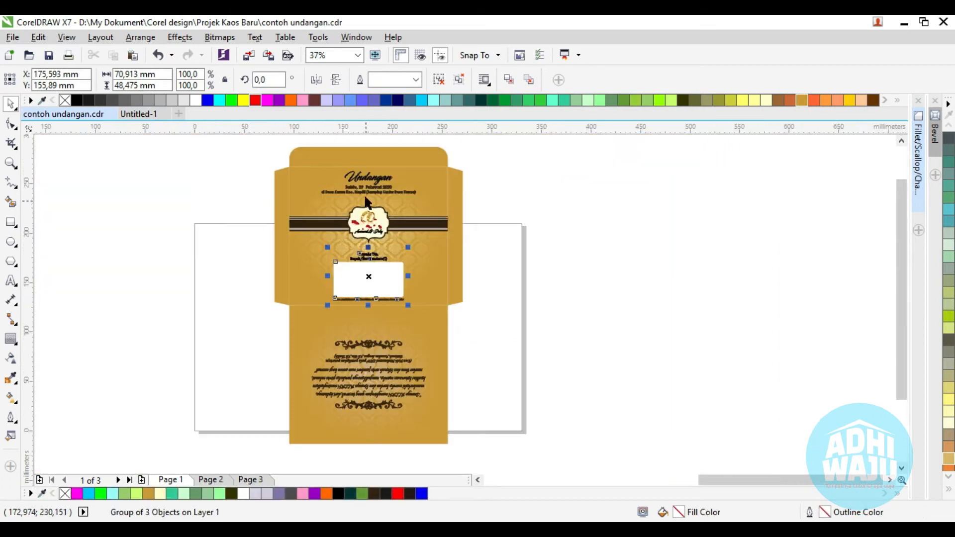
{"action": "scroll", "coordinate": [367, 187], "scroll_direction": "up", "scroll_amount": 2}
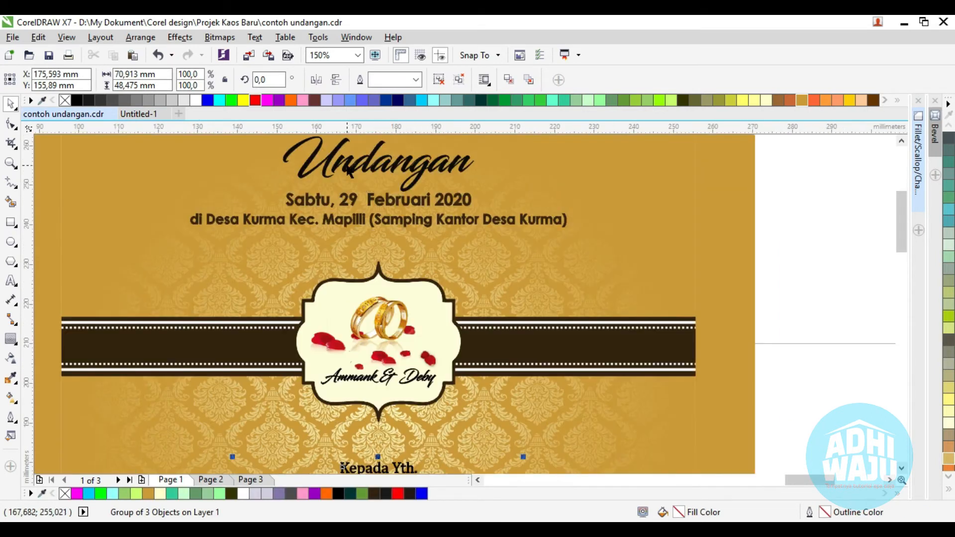
{"action": "left_click", "coordinate": [347, 166]}
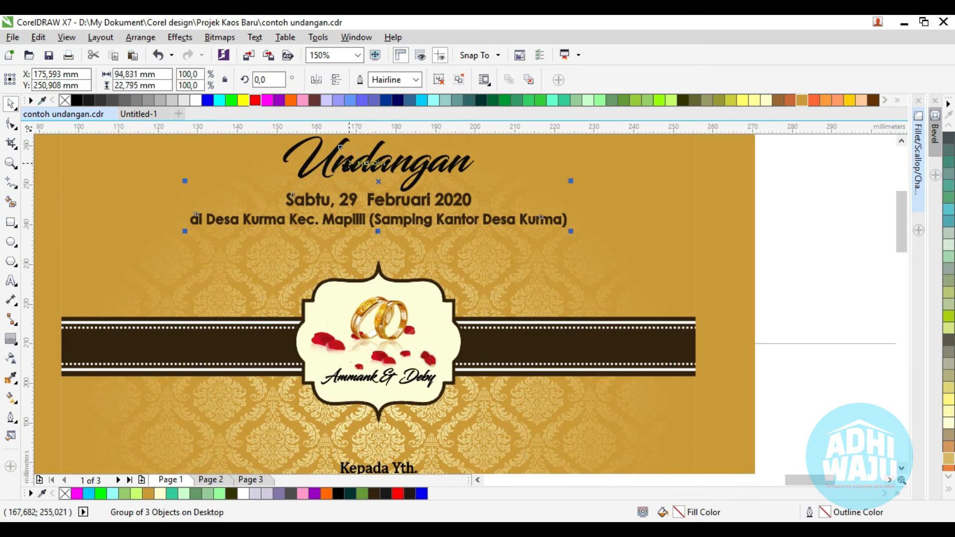
{"action": "left_click", "coordinate": [137, 114]}
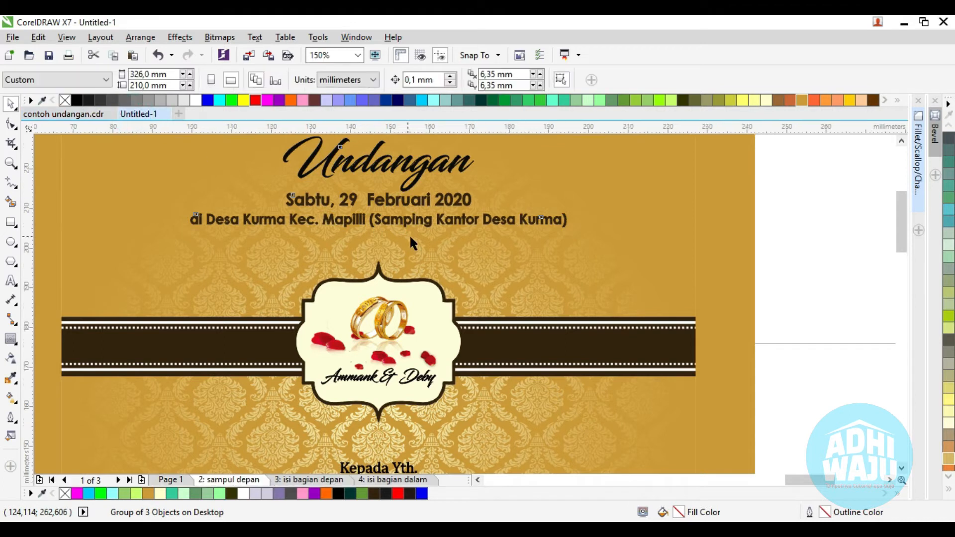
Replace the "Undangan" heading on the sampul depan page with the copied heading group, centred on the cover above the ring emblem.
{"action": "left_click", "coordinate": [420, 229]}
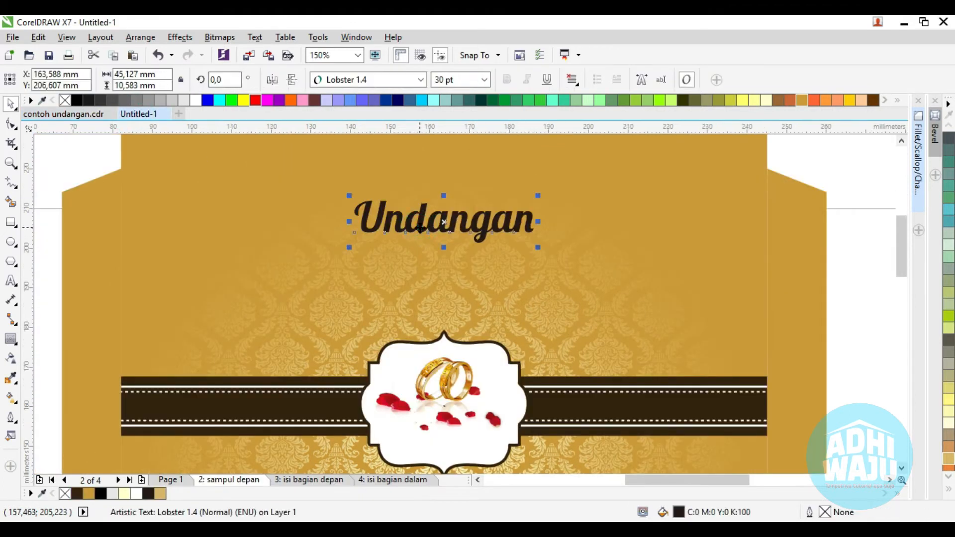
{"action": "key", "text": "Delete"}
{"action": "left_click", "coordinate": [418, 224]}
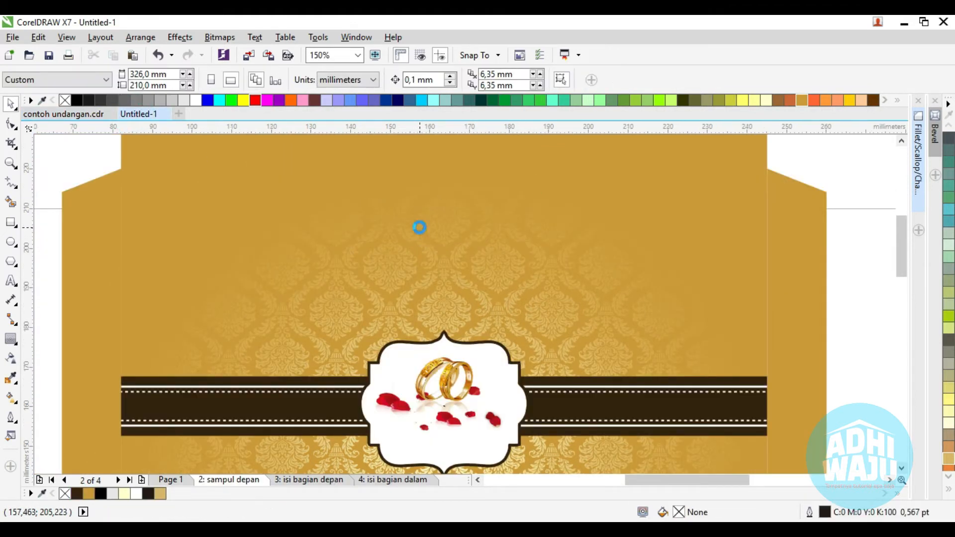
{"action": "scroll", "coordinate": [422, 226], "scroll_direction": "down", "scroll_amount": 1}
{"action": "left_click_drag", "start_coordinate": [438, 150], "coordinate": [421, 241]}
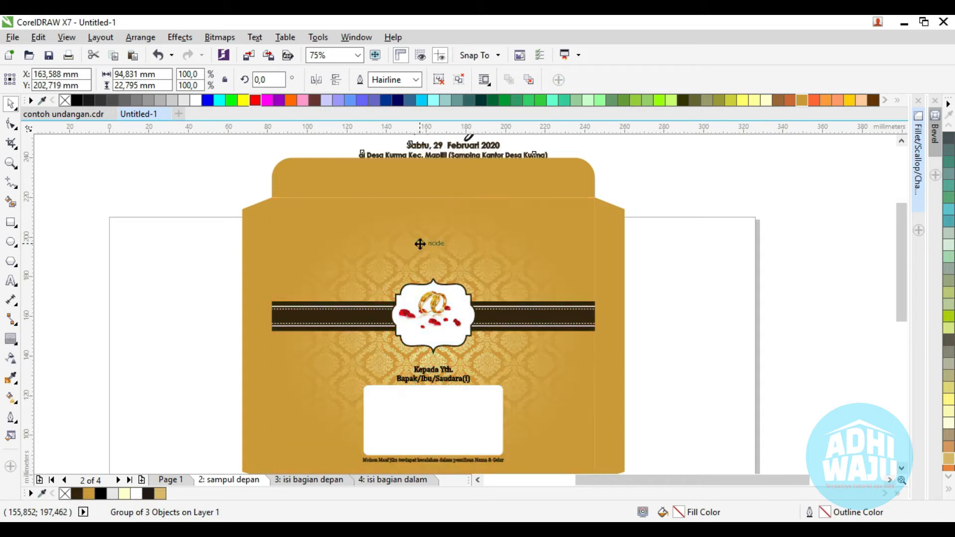
{"action": "scroll", "coordinate": [515, 221], "scroll_direction": "up", "scroll_amount": 1}
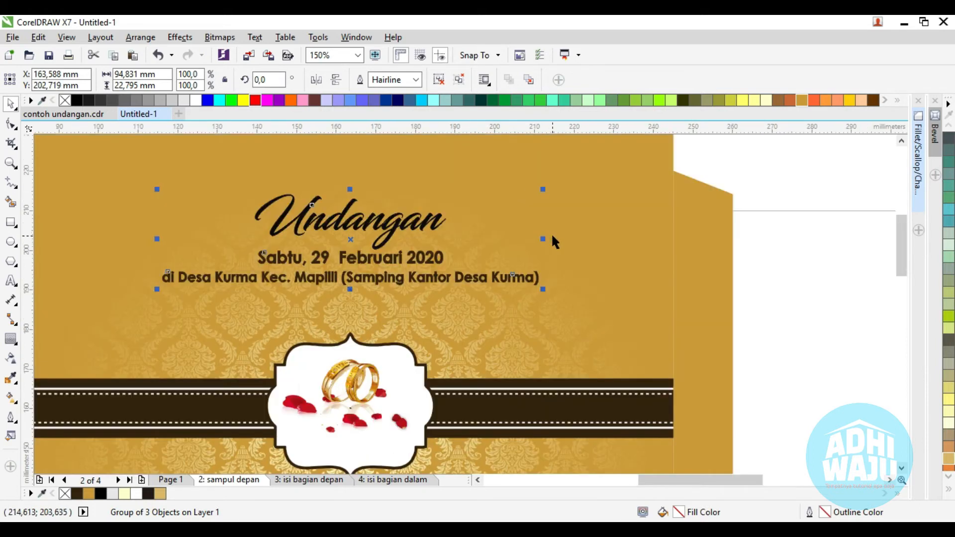
Move the heading group slightly down towards the ribbon, to about Y 200.4 mm, keeping it horizontally centred.
{"action": "left_click", "coordinate": [552, 236], "text": "shift"}
{"action": "left_click", "coordinate": [759, 256]}
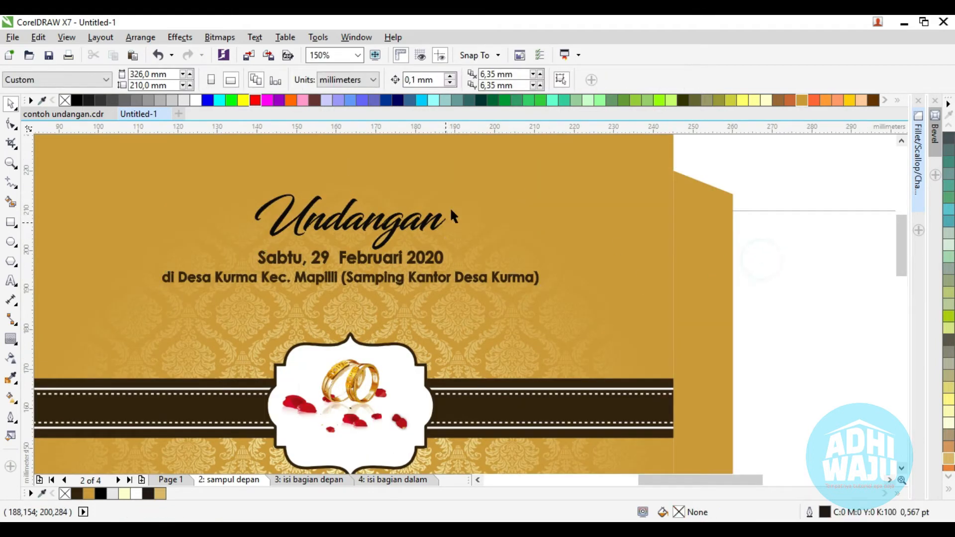
{"action": "scroll", "coordinate": [453, 207], "scroll_direction": "down", "scroll_amount": 1}
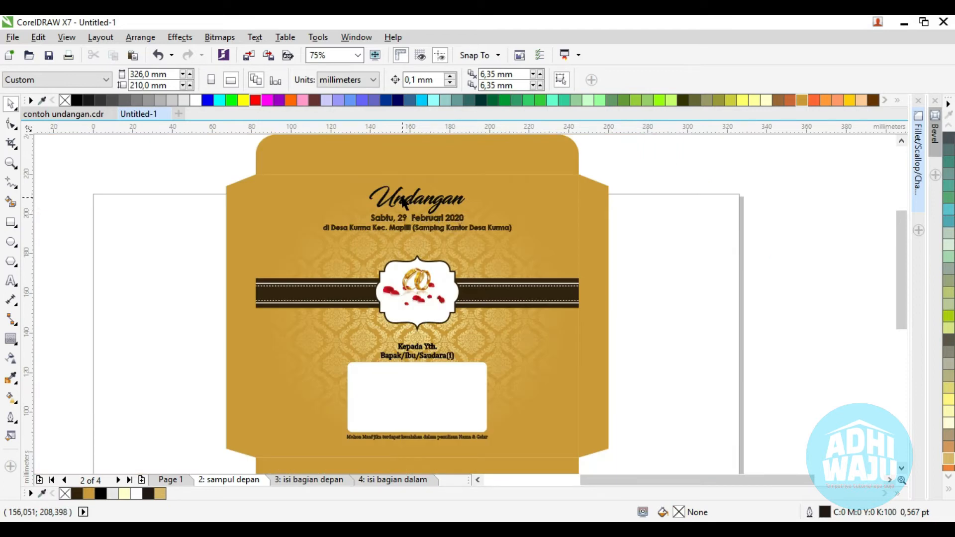
{"action": "scroll", "coordinate": [402, 198], "scroll_direction": "up", "scroll_amount": 1}
{"action": "left_click_drag", "start_coordinate": [403, 196], "coordinate": [403, 198]}
{"action": "scroll", "coordinate": [420, 165], "scroll_direction": "down", "scroll_amount": 1}
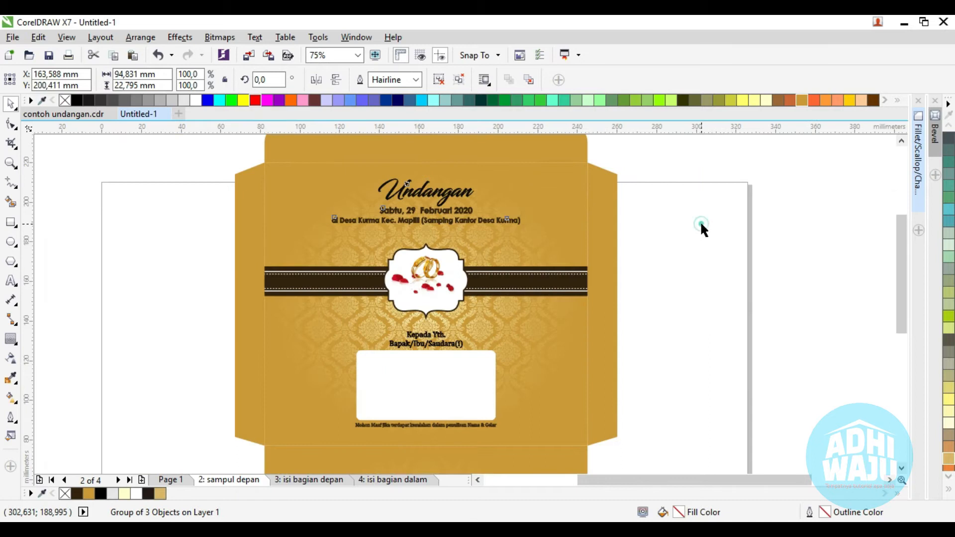
Review the cover with its new heading group, its empty lower panel and the isi bagian depan page.
{"action": "left_click", "coordinate": [434, 198]}
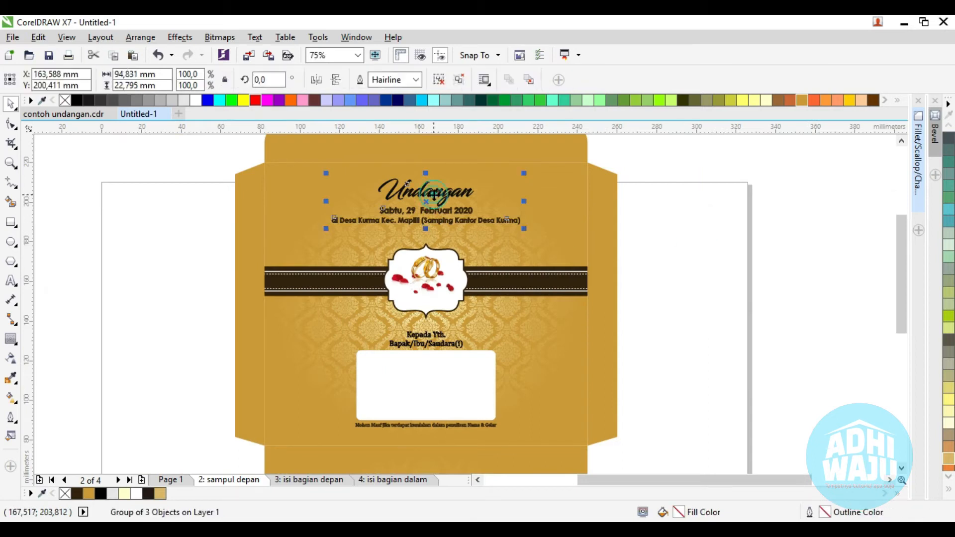
{"action": "left_click", "coordinate": [556, 214], "text": "shift"}
{"action": "left_click", "coordinate": [722, 248]}
{"action": "left_click", "coordinate": [444, 197]}
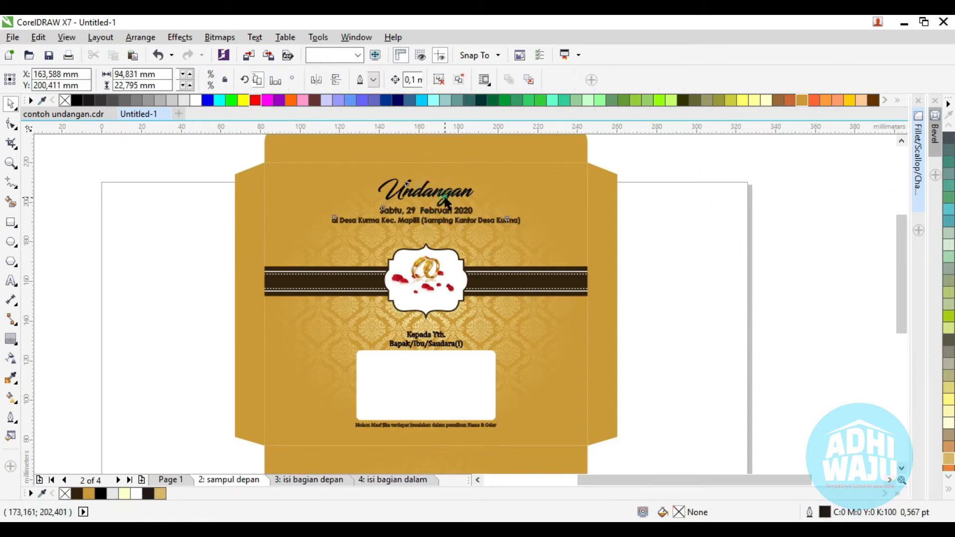
{"action": "left_click", "coordinate": [707, 253]}
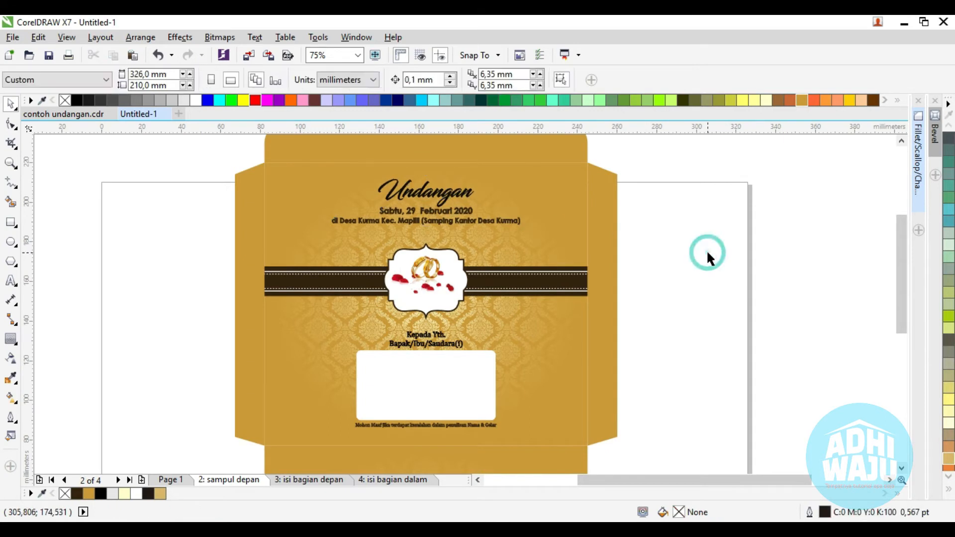
{"action": "scroll", "coordinate": [427, 231], "scroll_direction": "down", "scroll_amount": 1}
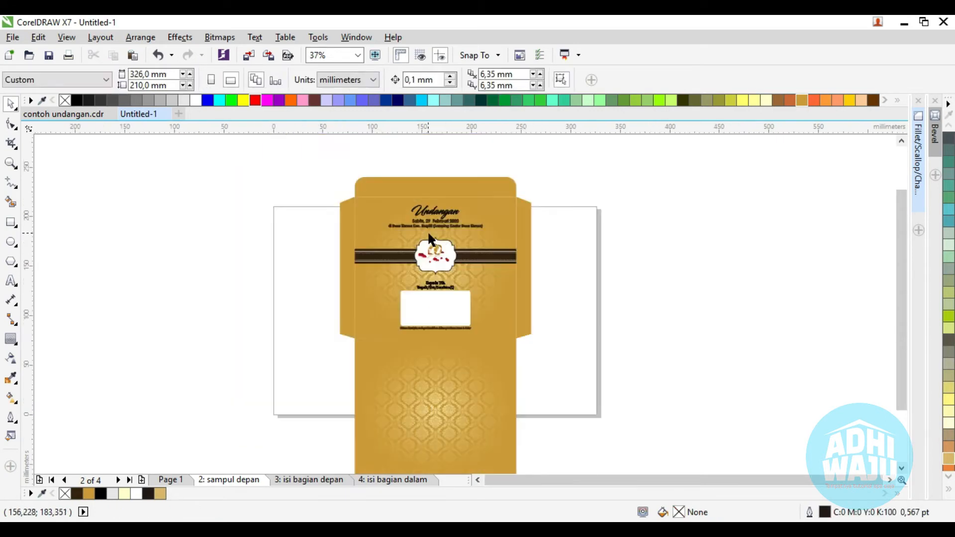
{"action": "scroll", "coordinate": [457, 234], "scroll_direction": "down", "scroll_amount": 1}
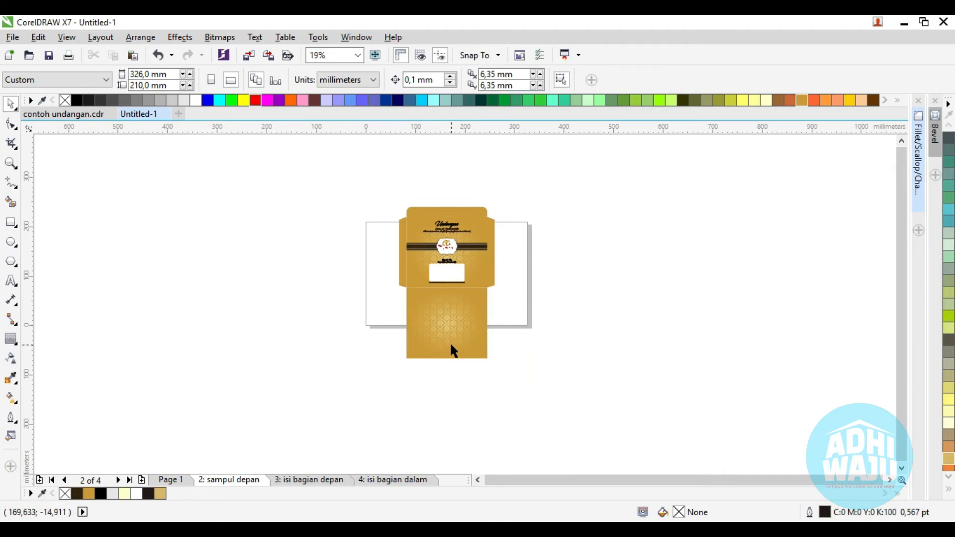
{"action": "scroll", "coordinate": [448, 294], "scroll_direction": "up", "scroll_amount": 2}
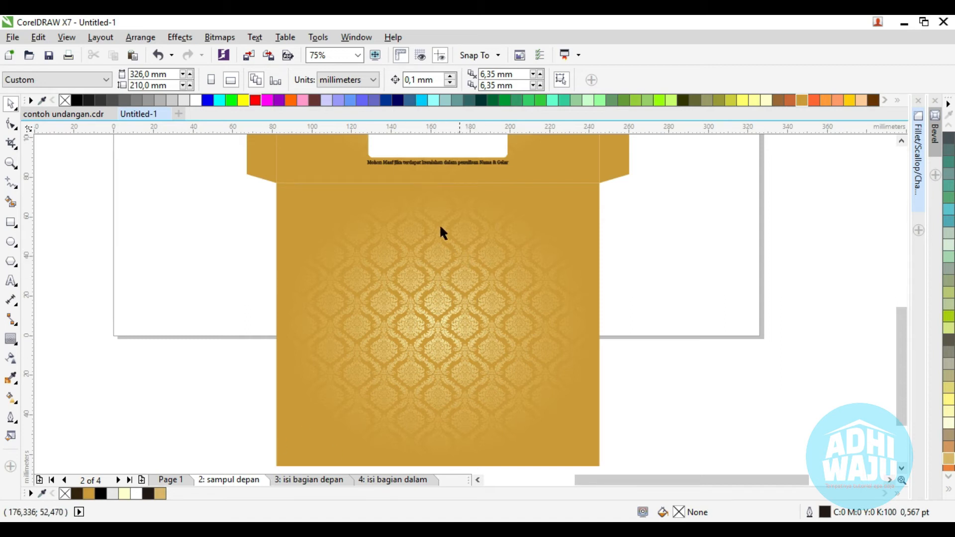
{"action": "left_click", "coordinate": [313, 479]}
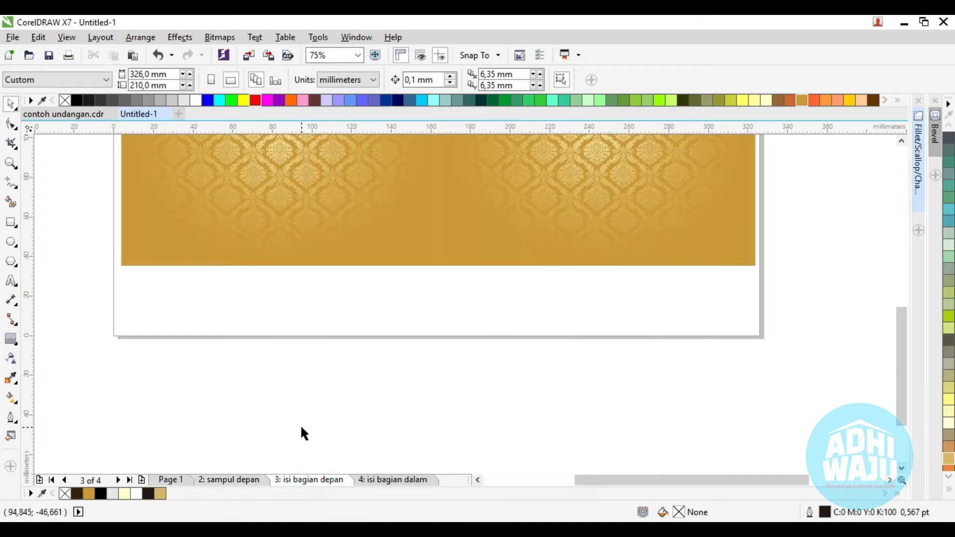
{"action": "scroll", "coordinate": [300, 425], "scroll_direction": "down", "scroll_amount": 1}
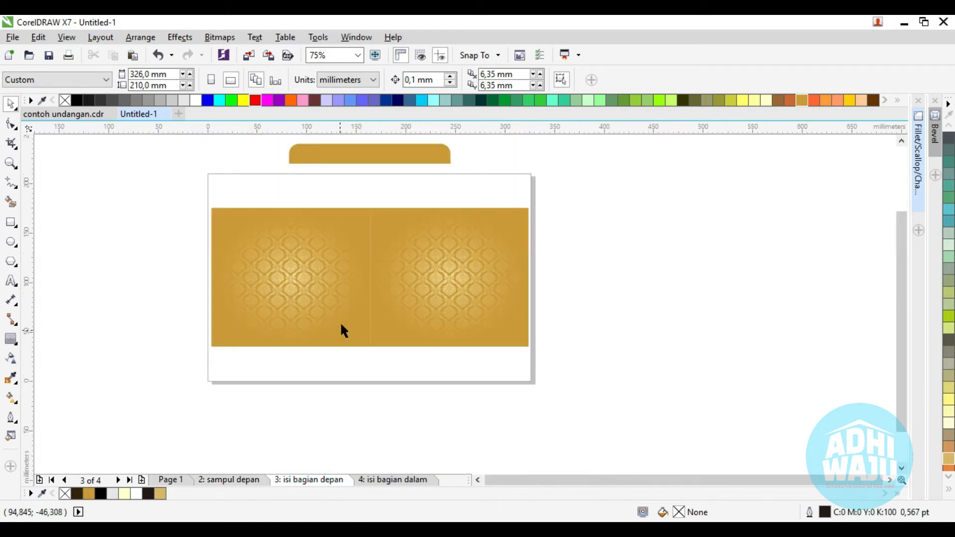
{"action": "left_click", "coordinate": [242, 478]}
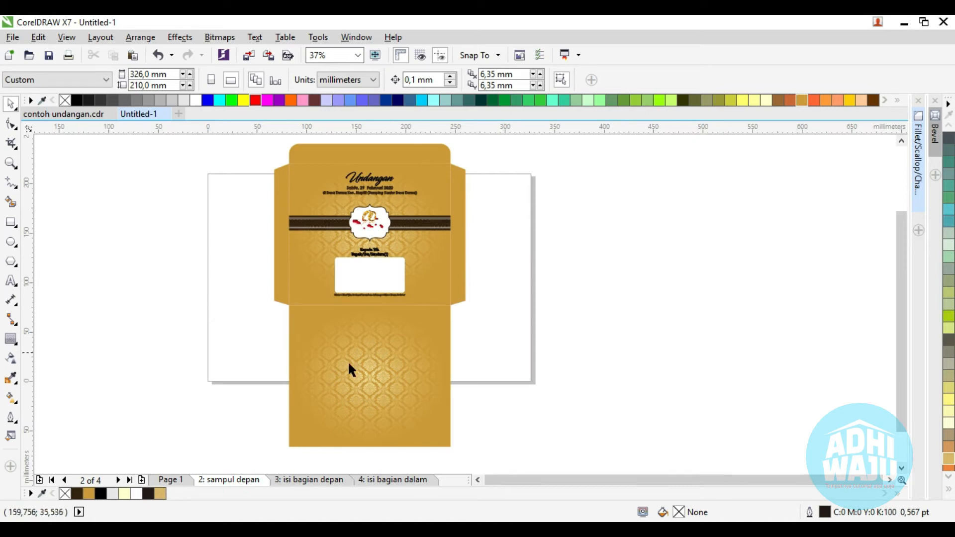
Copy the upside-down prayer text group with its ornaments from contoh undangan.cdr and return to the lower cover panel in Untitled-1.
{"action": "left_click", "coordinate": [78, 115]}
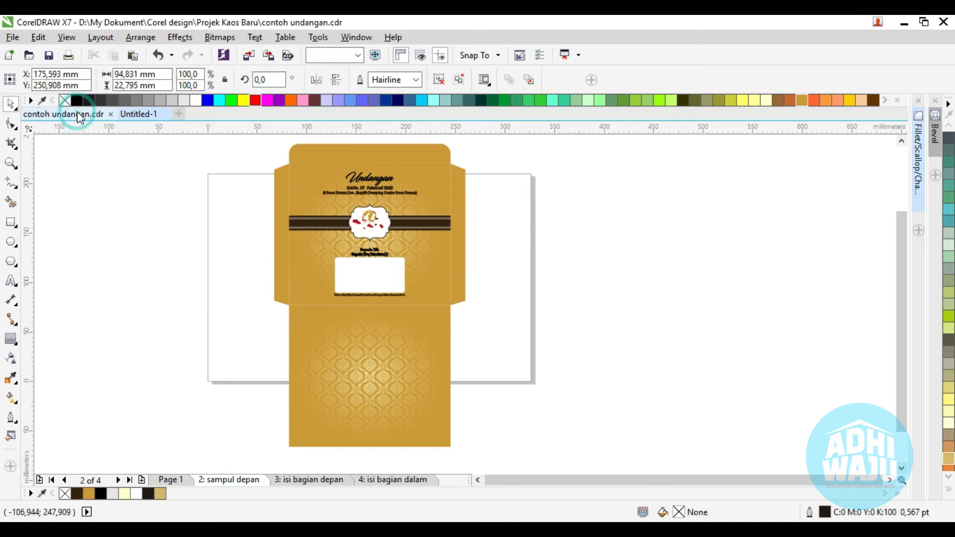
{"action": "scroll", "coordinate": [424, 206], "scroll_direction": "down", "scroll_amount": 2}
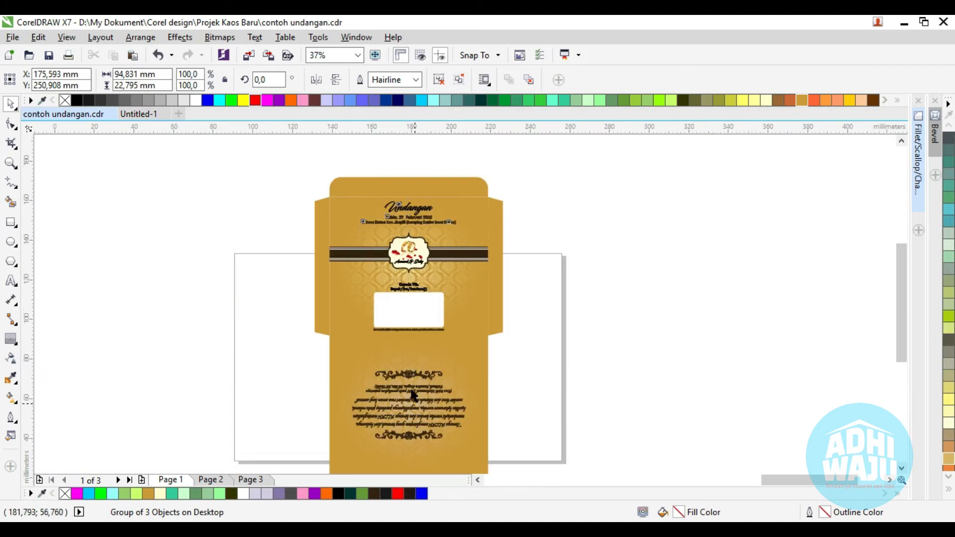
{"action": "scroll", "coordinate": [413, 395], "scroll_direction": "up", "scroll_amount": 1}
{"action": "left_click", "coordinate": [408, 379]}
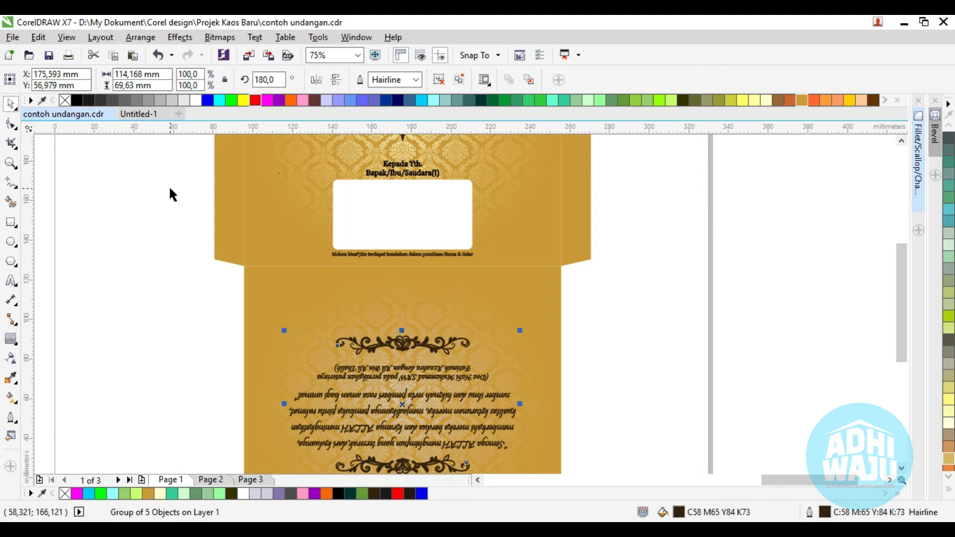
{"action": "left_click", "coordinate": [133, 117]}
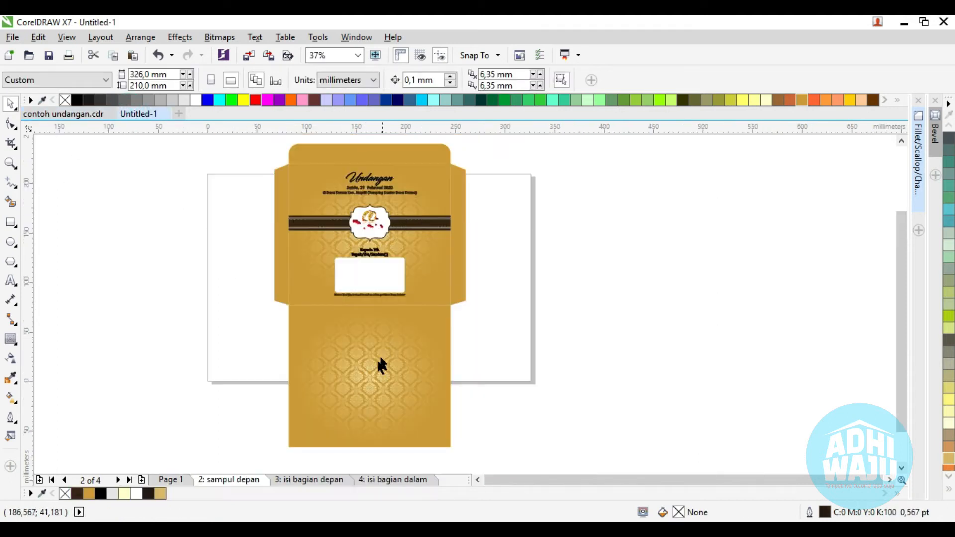
{"action": "scroll", "coordinate": [377, 371], "scroll_direction": "up", "scroll_amount": 2}
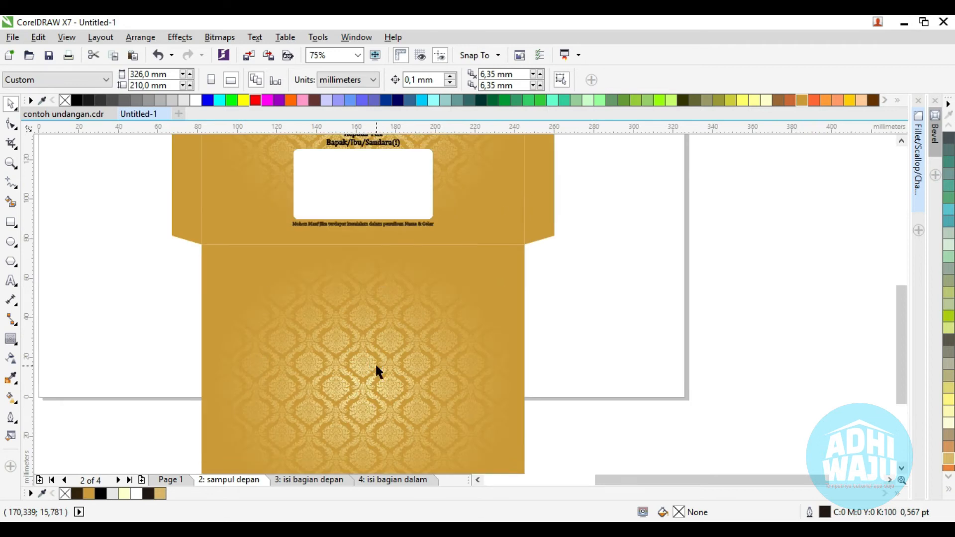
Paste the upside-down prayer text group with its ornaments and centre it horizontally and vertically on the lower cover panel.
{"action": "key", "text": "ctrl+v"}
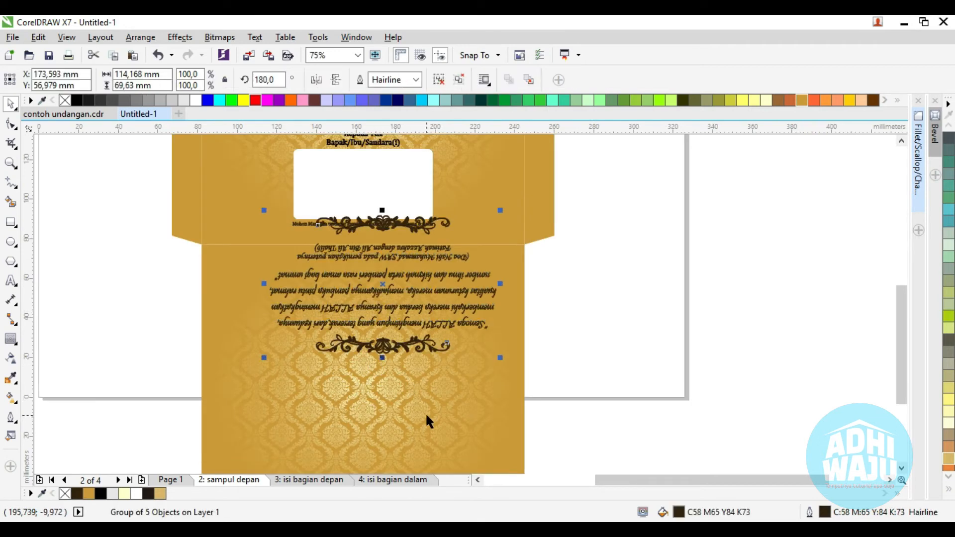
{"action": "left_click", "coordinate": [427, 415], "text": "shift"}
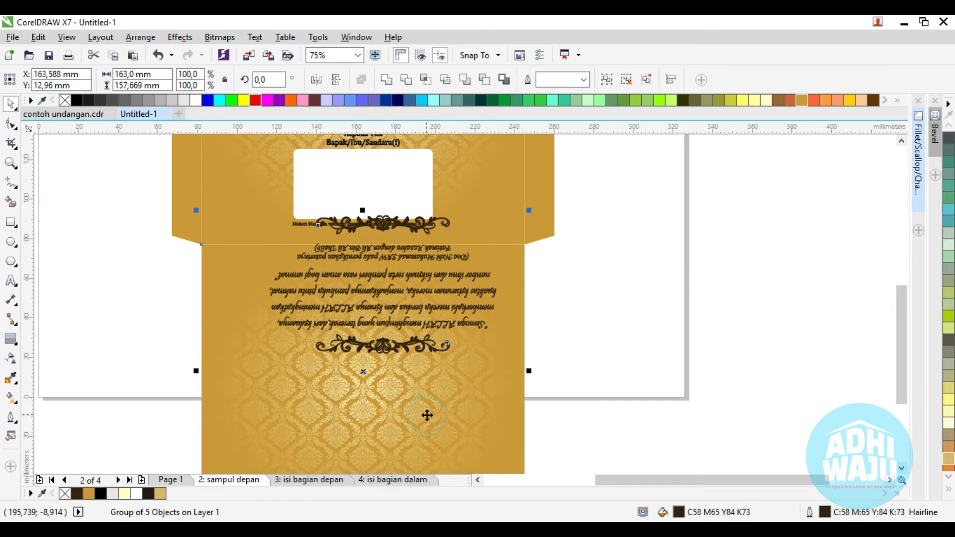
{"action": "left_click", "coordinate": [597, 334]}
{"action": "left_click", "coordinate": [417, 289]}
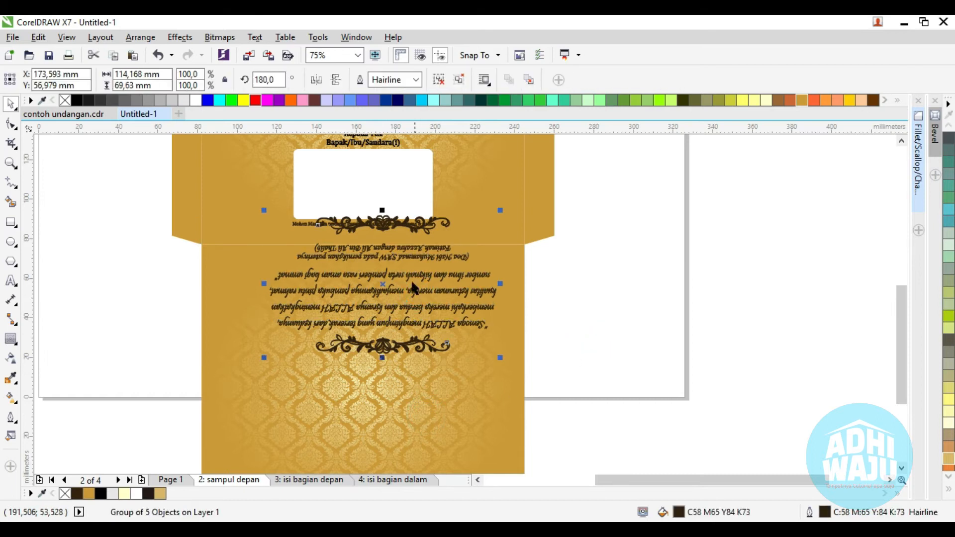
{"action": "left_click", "coordinate": [304, 385], "text": "shift"}
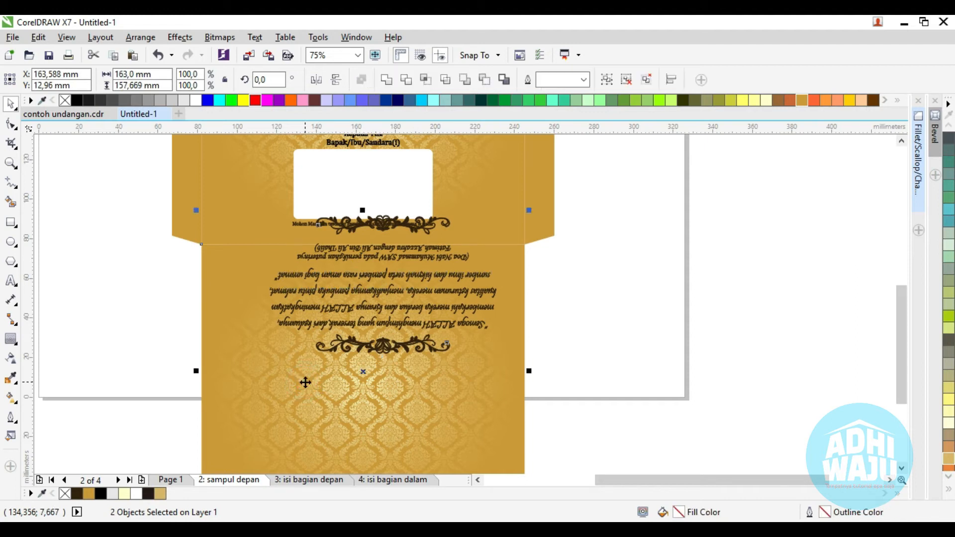
{"action": "key", "text": "c"}
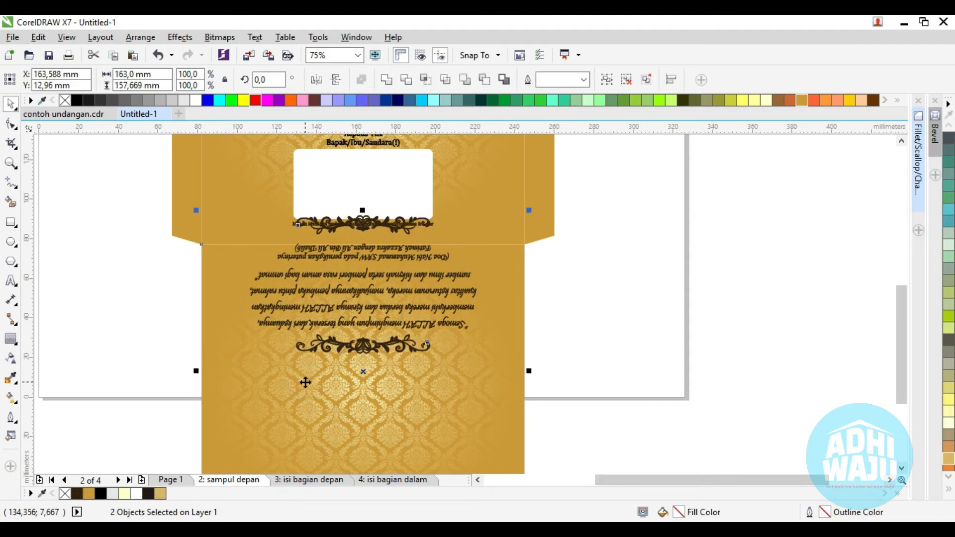
{"action": "key", "text": "e"}
{"action": "left_click", "coordinate": [610, 309]}
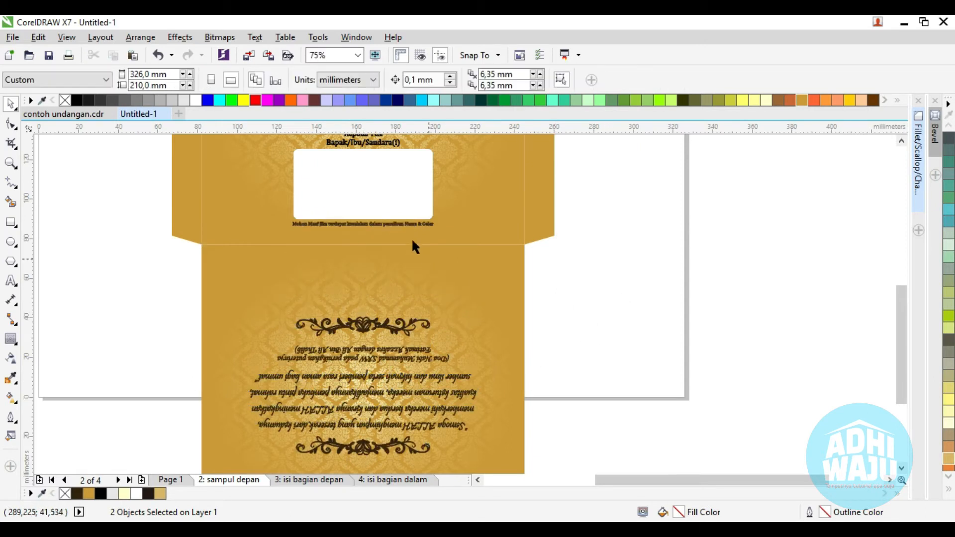
Check the prayer text's placement on the lower cover panel and select its group.
{"action": "scroll", "coordinate": [407, 253], "scroll_direction": "down", "scroll_amount": 1}
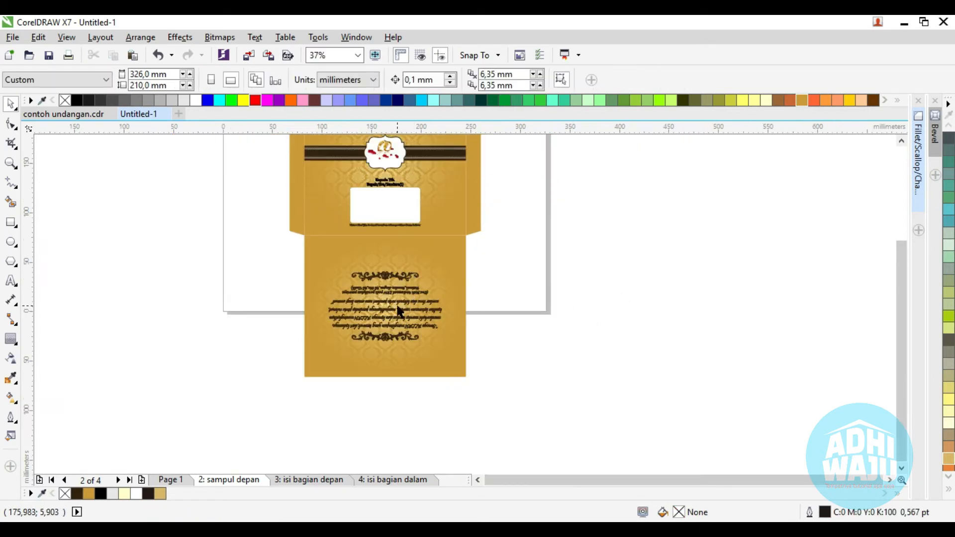
{"action": "scroll", "coordinate": [396, 300], "scroll_direction": "up", "scroll_amount": 1}
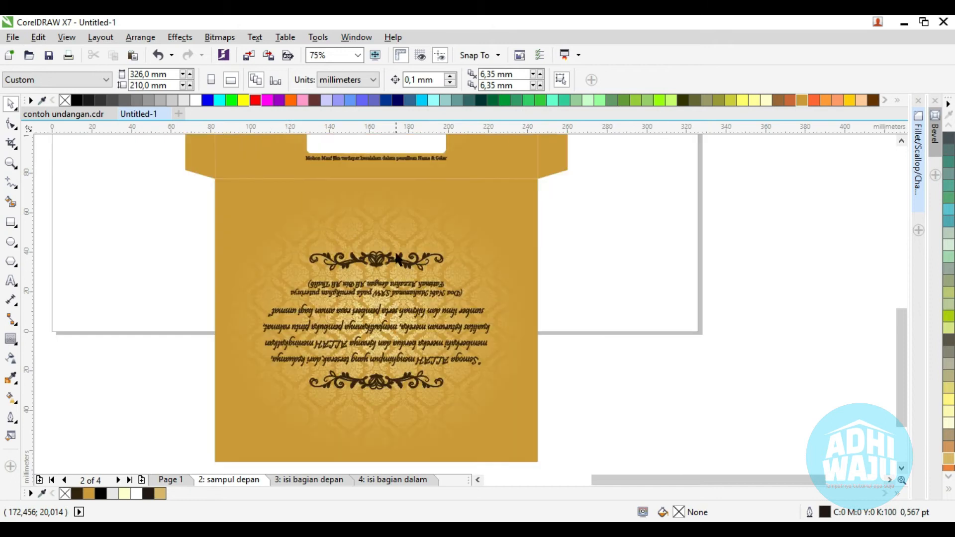
{"action": "left_click", "coordinate": [394, 311]}
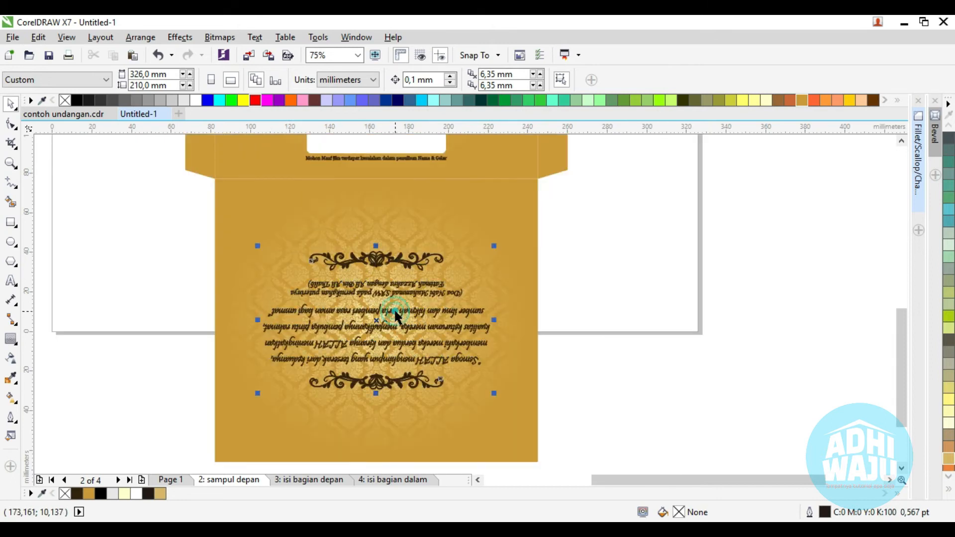
{"action": "left_click", "coordinate": [399, 209]}
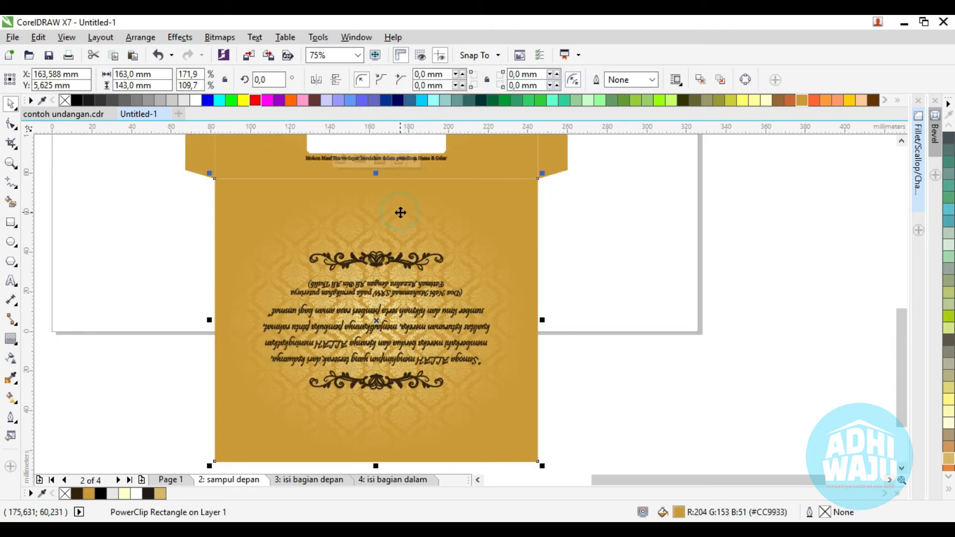
{"action": "left_click", "coordinate": [626, 244]}
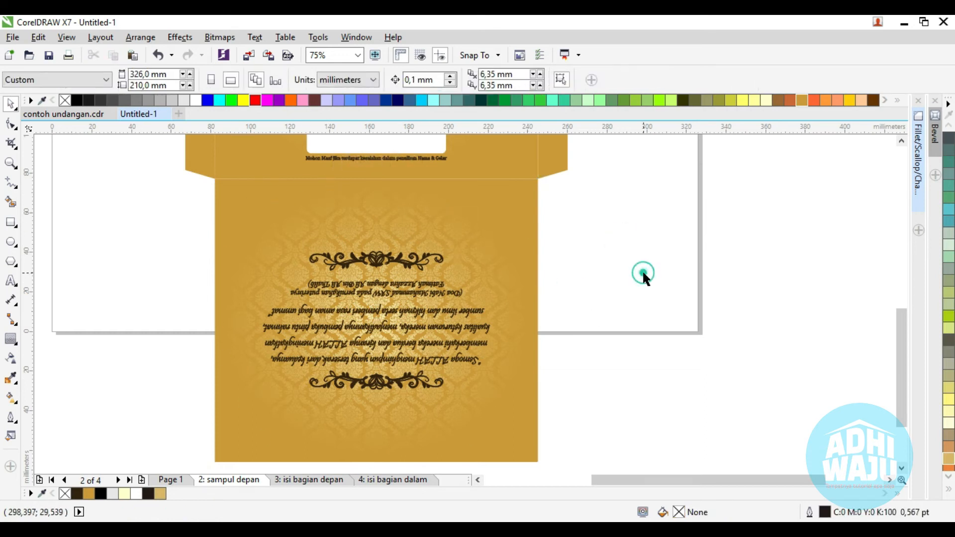
{"action": "scroll", "coordinate": [360, 304], "scroll_direction": "up", "scroll_amount": 1}
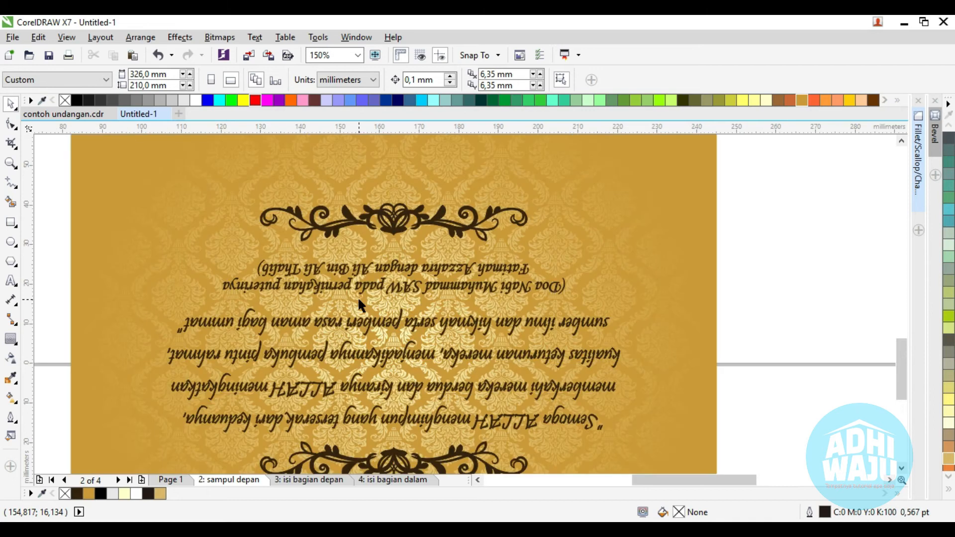
{"action": "scroll", "coordinate": [360, 304], "scroll_direction": "down", "scroll_amount": 2}
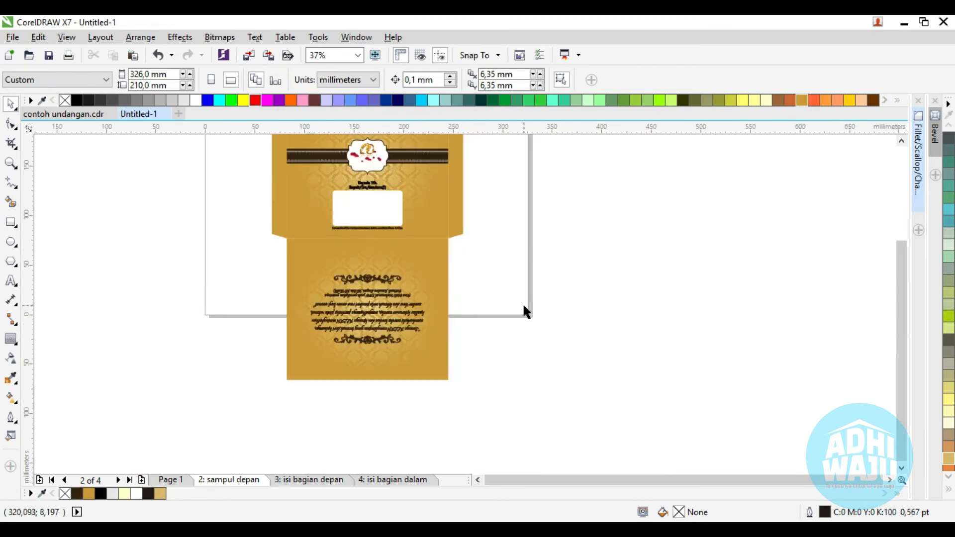
{"action": "scroll", "coordinate": [447, 314], "scroll_direction": "down", "scroll_amount": 1}
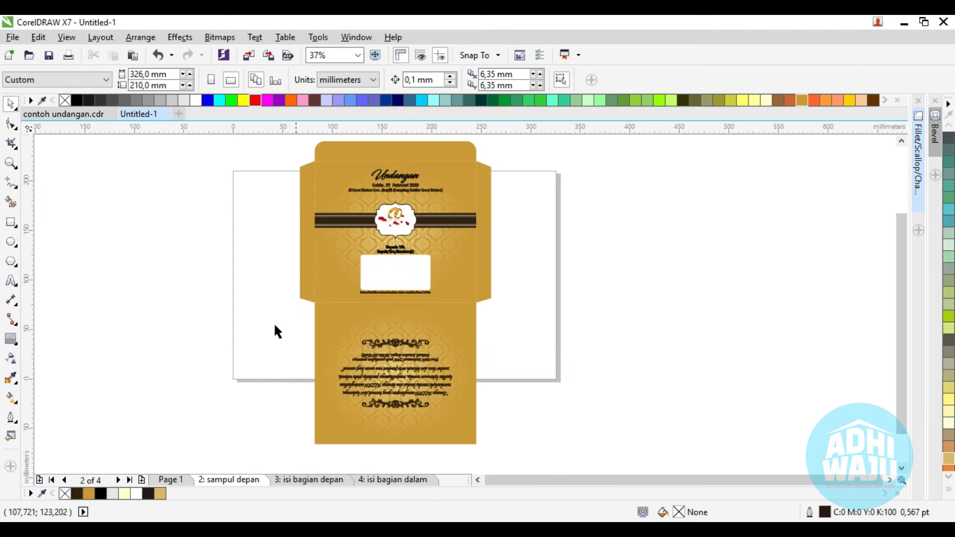
Copy the DENA LOKASI ACARA title and the rounded frame below it from page 2 of contoh undangan.cdr.
{"action": "left_click", "coordinate": [312, 481]}
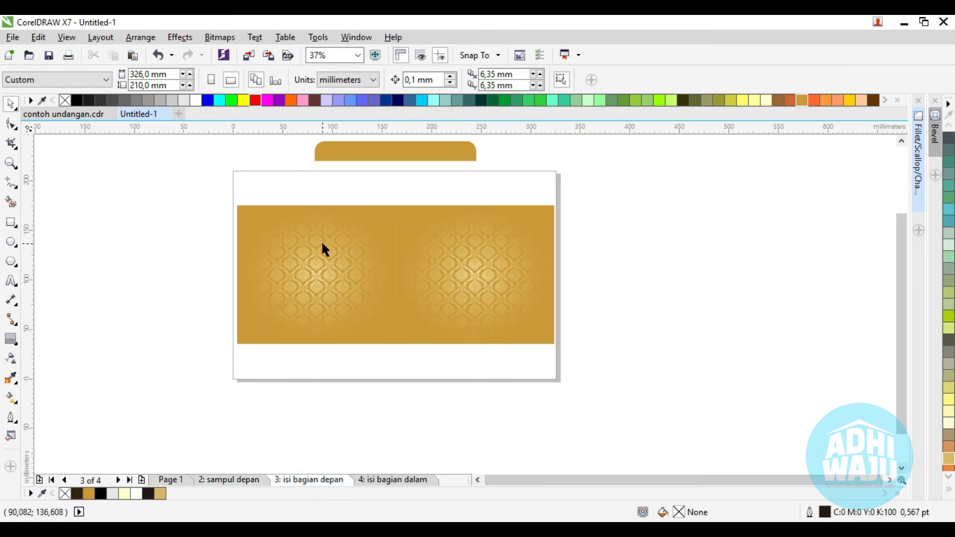
{"action": "left_click", "coordinate": [292, 250]}
{"action": "left_click", "coordinate": [451, 253]}
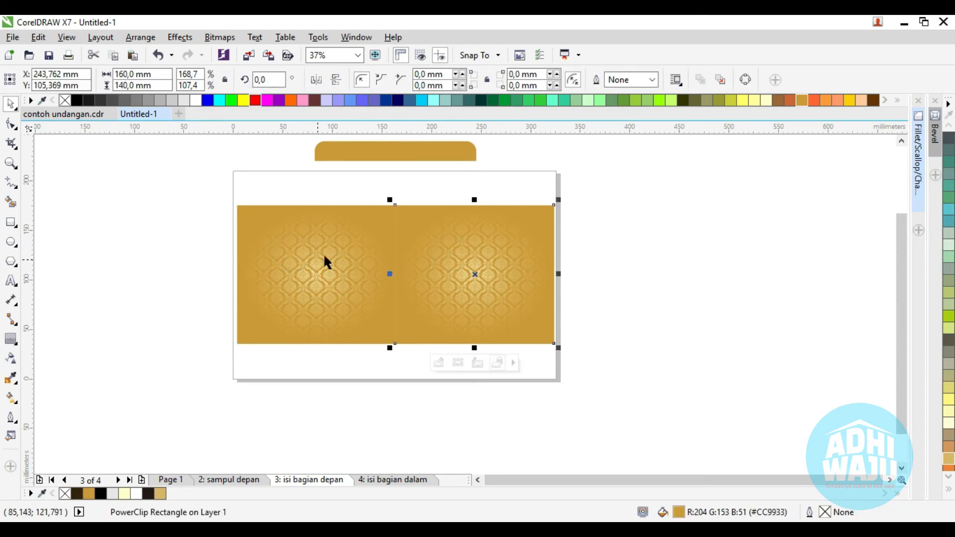
{"action": "left_click", "coordinate": [83, 122]}
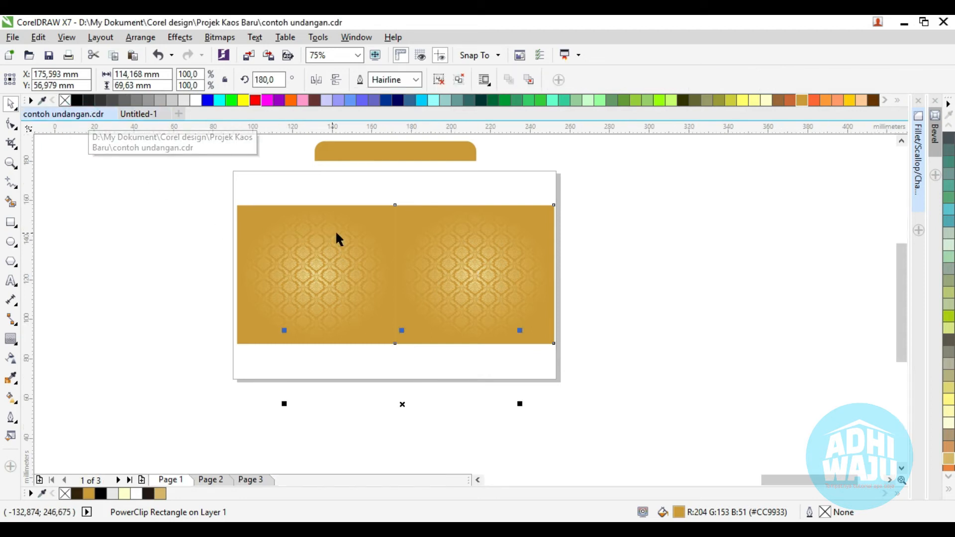
{"action": "left_click", "coordinate": [211, 480]}
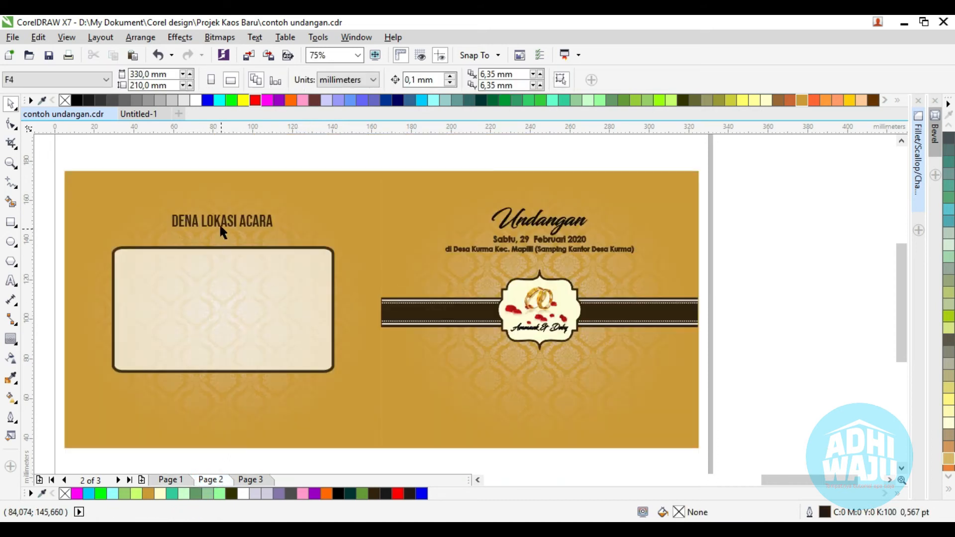
{"action": "left_click", "coordinate": [218, 222]}
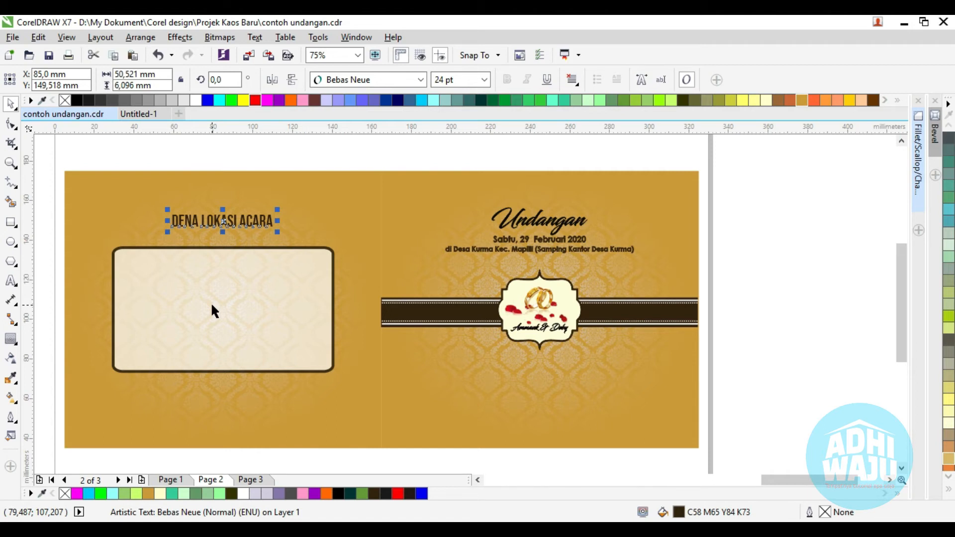
{"action": "left_click", "coordinate": [211, 305]}
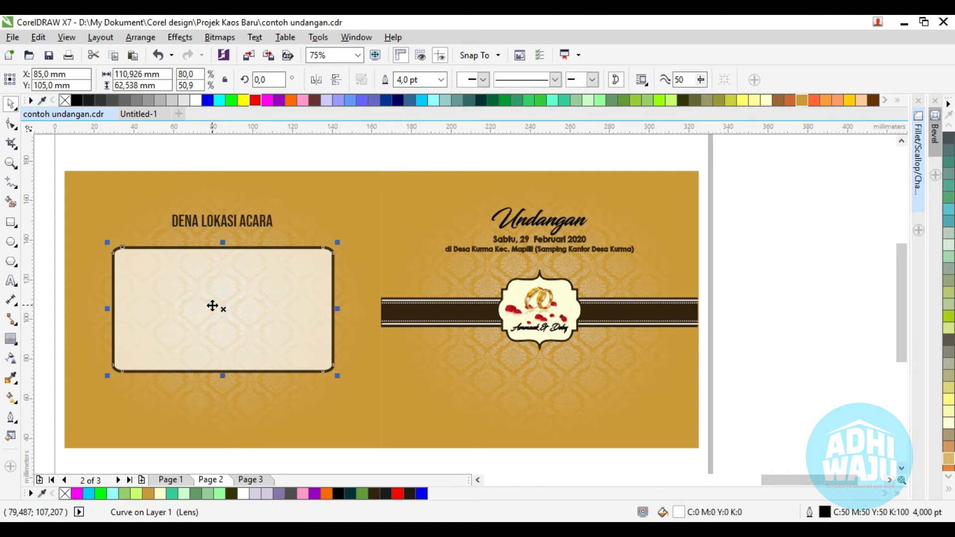
{"action": "left_click", "coordinate": [216, 223], "text": "shift"}
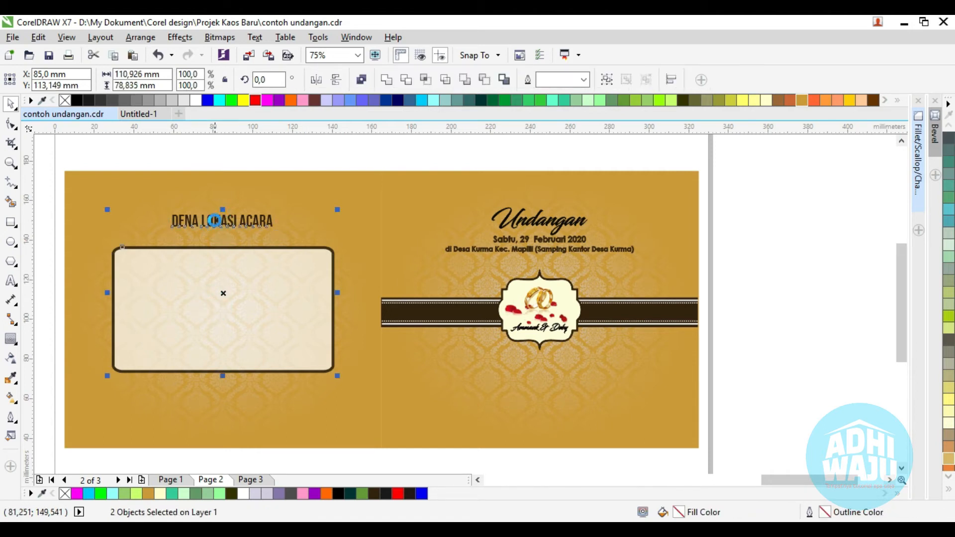
Paste the title and frame on the isi bagian depan page of Untitled-1 as one group centred on the left gold panel.
{"action": "left_click", "coordinate": [135, 114]}
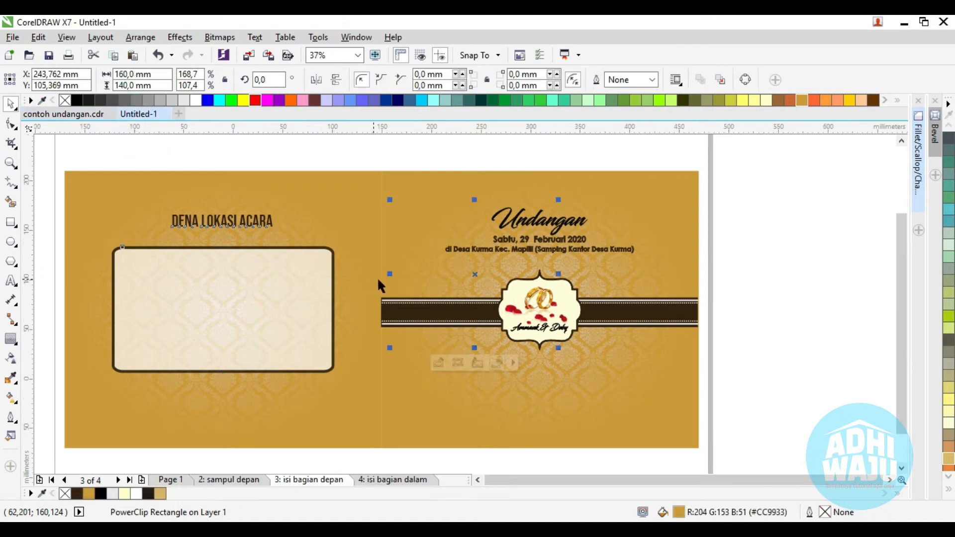
{"action": "key", "text": "ctrl+v"}
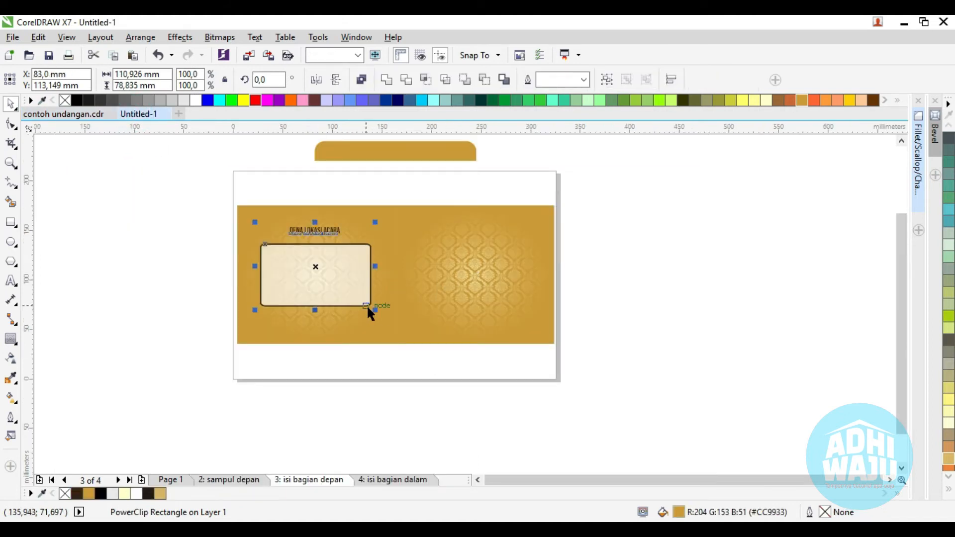
{"action": "key", "text": "ctrl+g"}
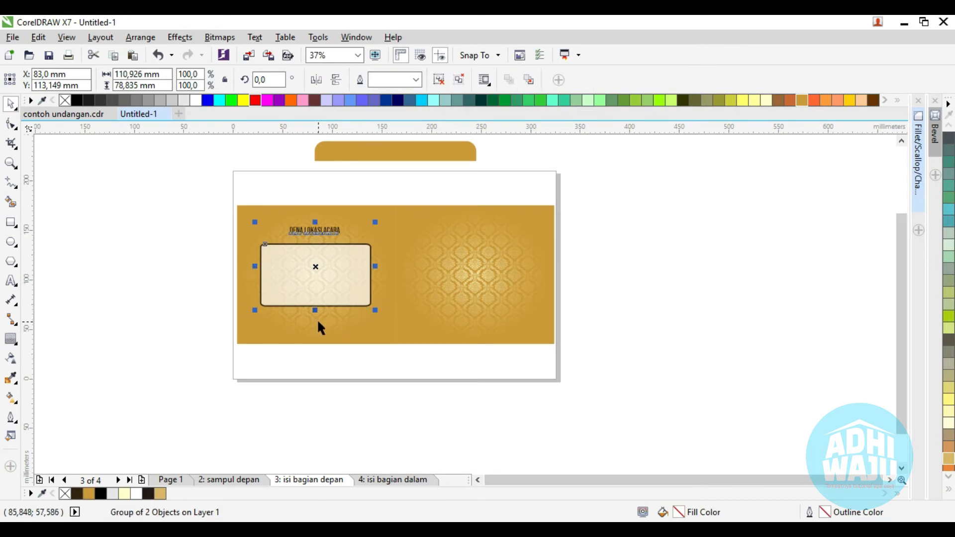
{"action": "left_click", "coordinate": [317, 320], "text": "shift"}
{"action": "key", "text": "c"}
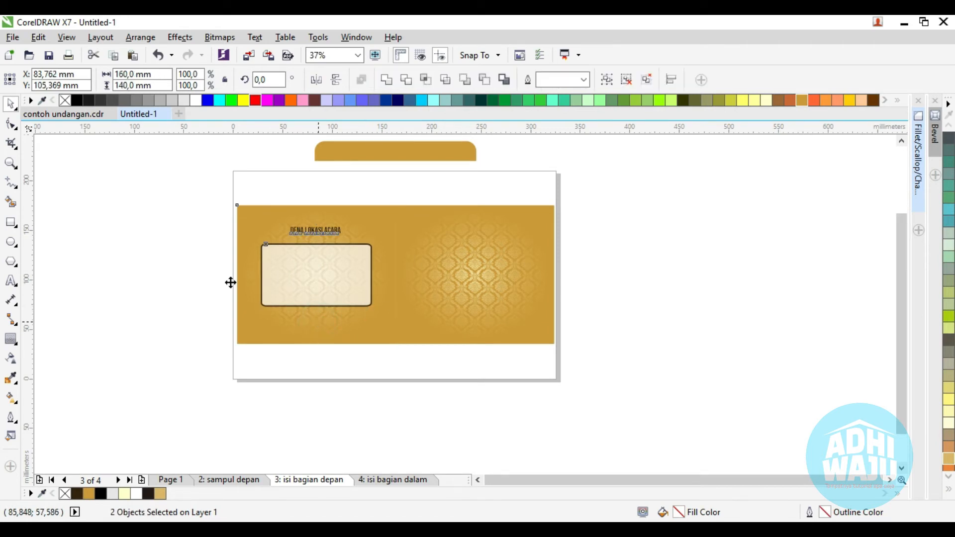
{"action": "left_click", "coordinate": [196, 262]}
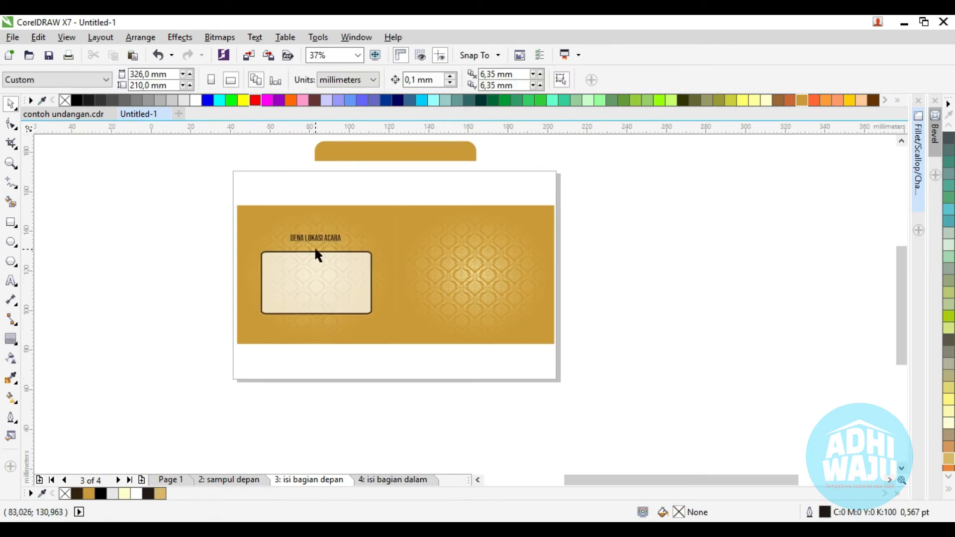
{"action": "scroll", "coordinate": [315, 249], "scroll_direction": "up", "scroll_amount": 2}
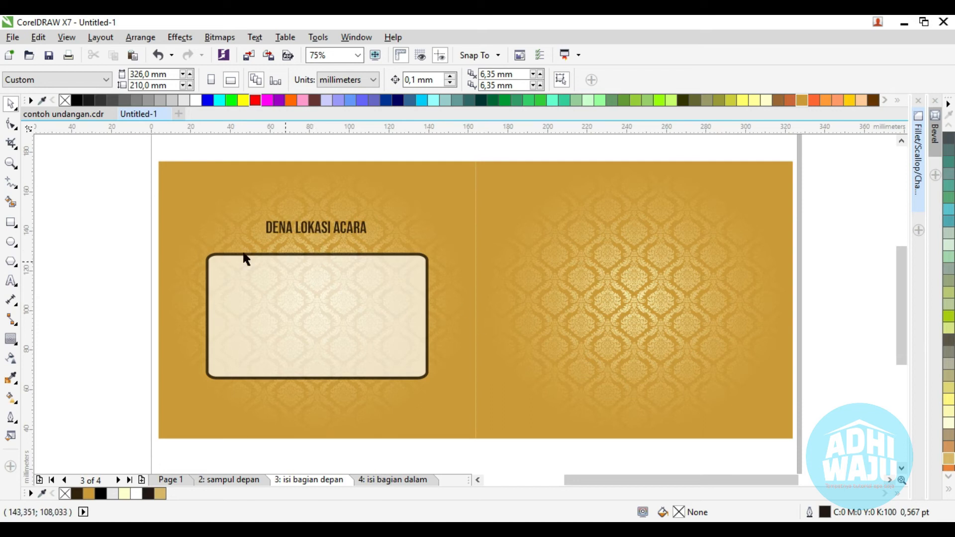
Ungroup the ring emblem on page 2 of contoh undangan.cdr and copy only the couple's names from it.
{"action": "left_click", "coordinate": [231, 480]}
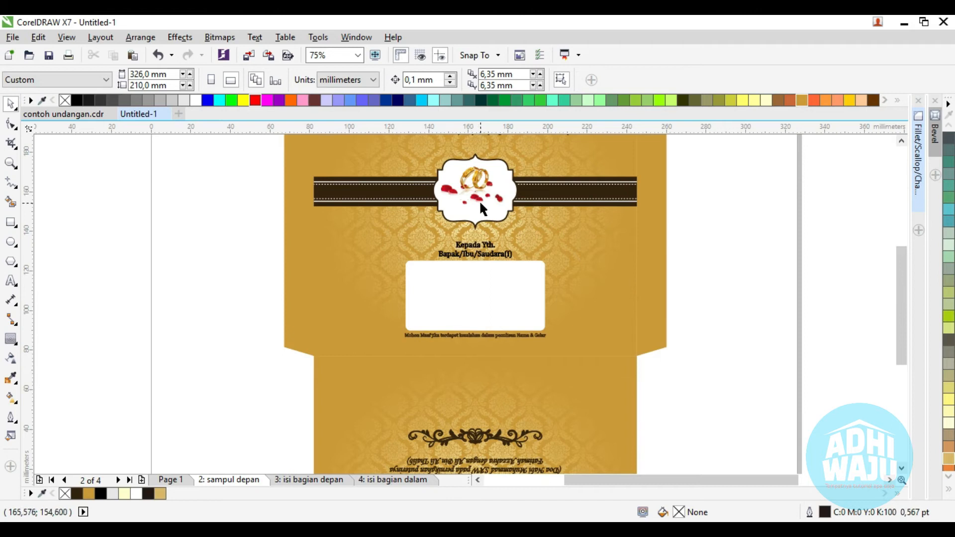
{"action": "scroll", "coordinate": [478, 192], "scroll_direction": "up", "scroll_amount": 2}
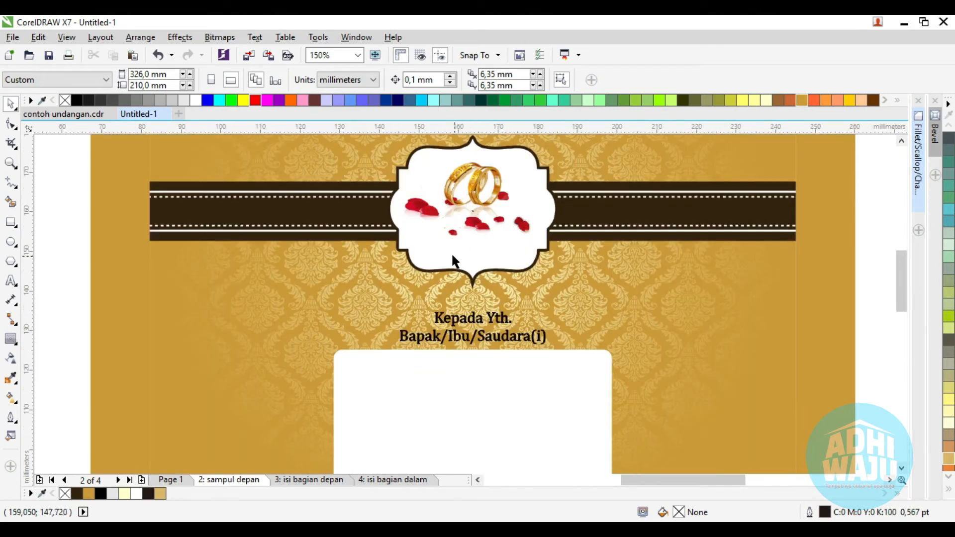
{"action": "left_click", "coordinate": [69, 115]}
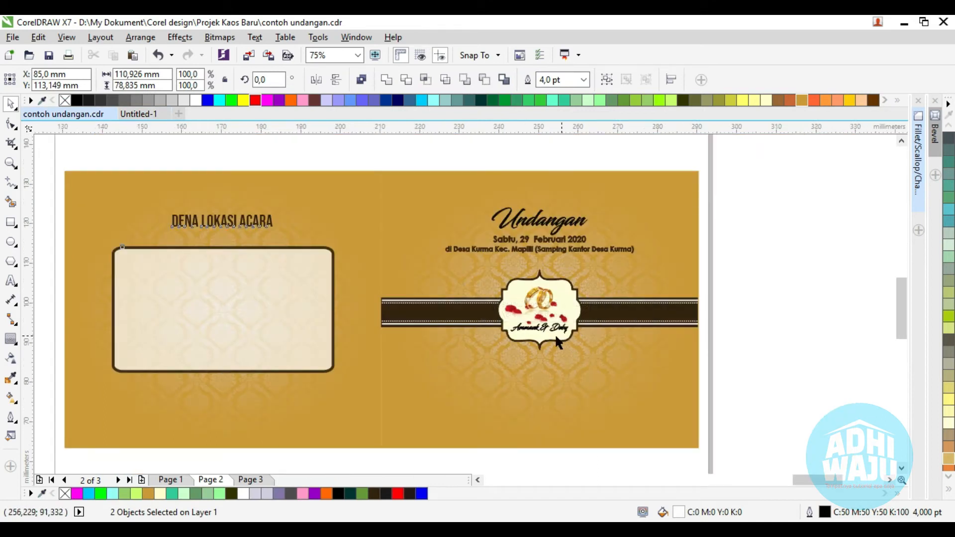
{"action": "scroll", "coordinate": [543, 341], "scroll_direction": "up", "scroll_amount": 6}
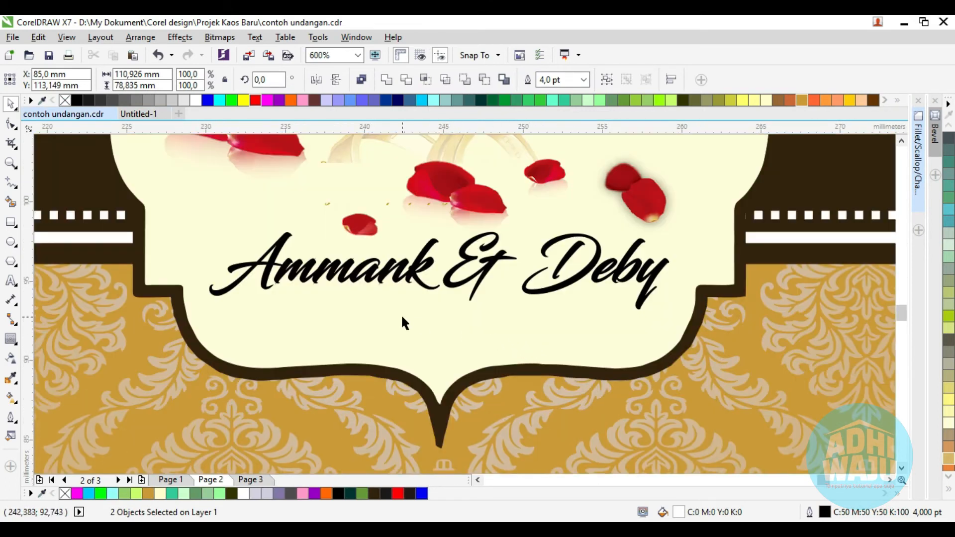
{"action": "left_click", "coordinate": [370, 289]}
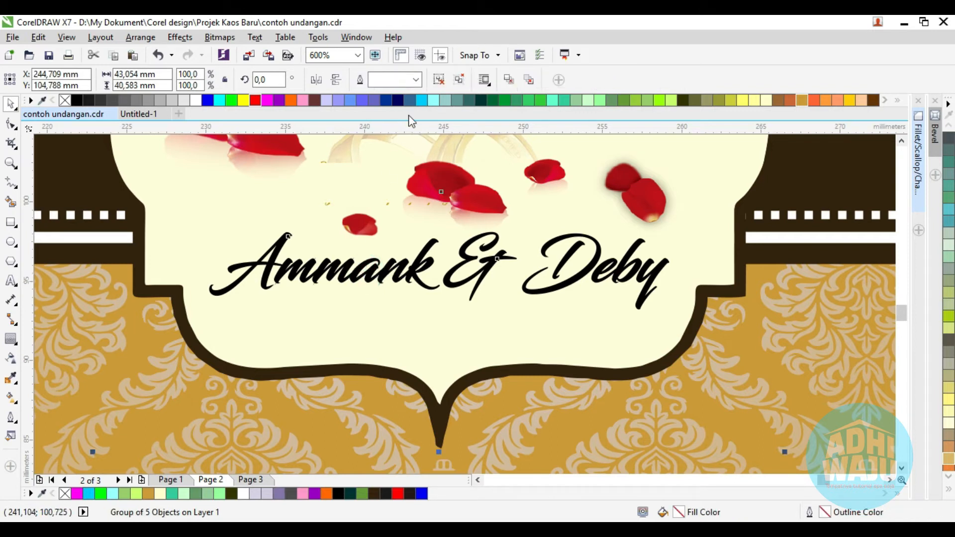
{"action": "left_click", "coordinate": [438, 79]}
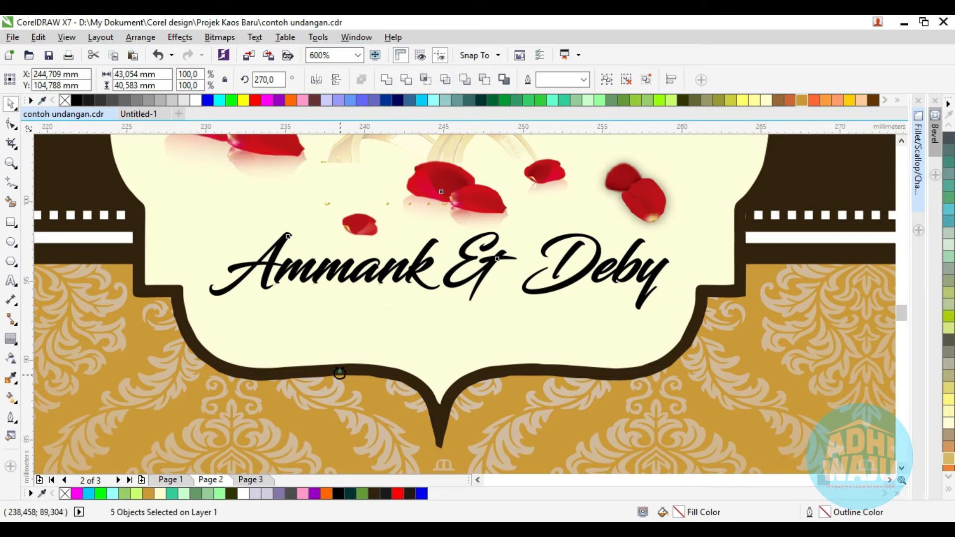
{"action": "left_click", "coordinate": [338, 391]}
{"action": "left_click", "coordinate": [358, 278]}
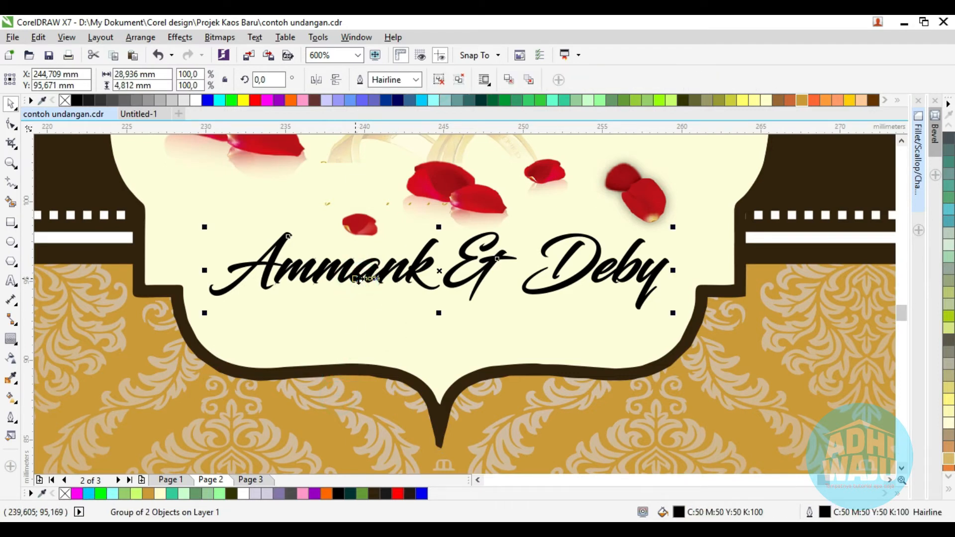
Paste the couple's names on the sampul depan page of Untitled-1 and centre them horizontally in the white label, below the rings and petals.
{"action": "left_click", "coordinate": [142, 114]}
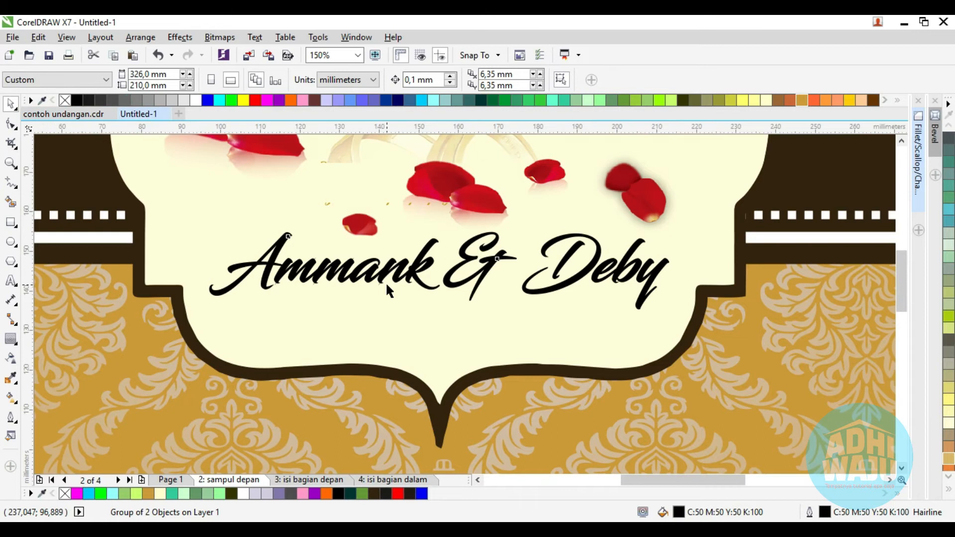
{"action": "key", "text": "ctrl+v"}
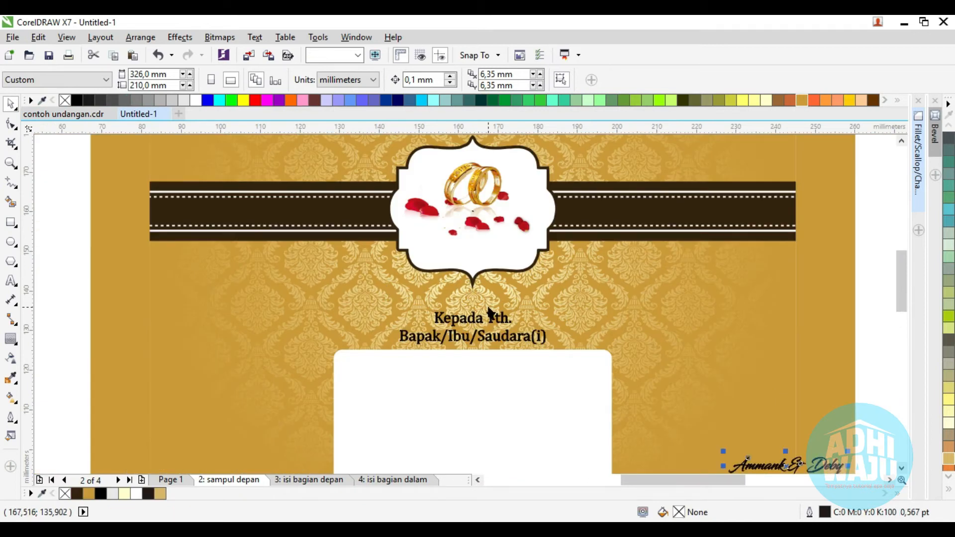
{"action": "scroll", "coordinate": [482, 298], "scroll_direction": "down", "scroll_amount": 2}
{"action": "left_click_drag", "start_coordinate": [640, 381], "coordinate": [547, 277]}
{"action": "scroll", "coordinate": [470, 272], "scroll_direction": "up", "scroll_amount": 3}
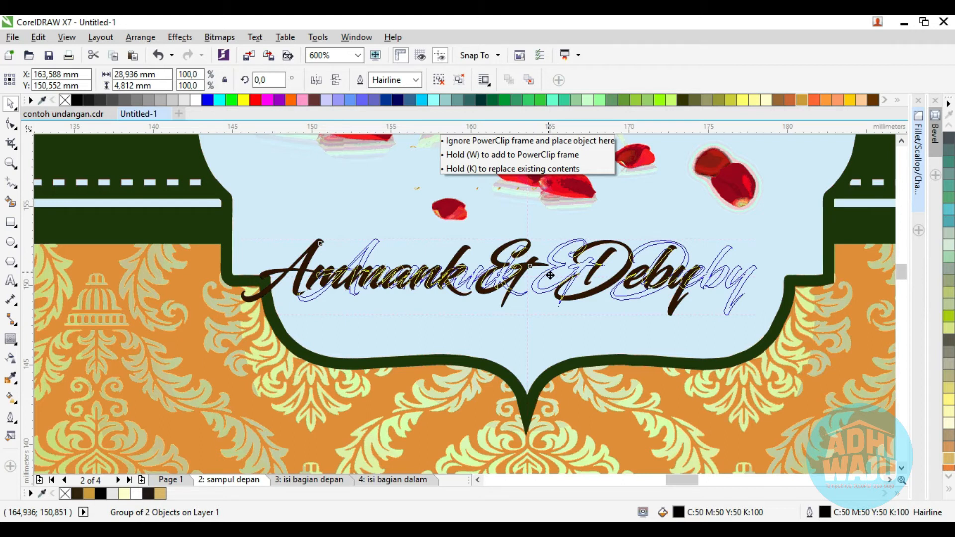
{"action": "left_click_drag", "start_coordinate": [549, 275], "coordinate": [549, 275]}
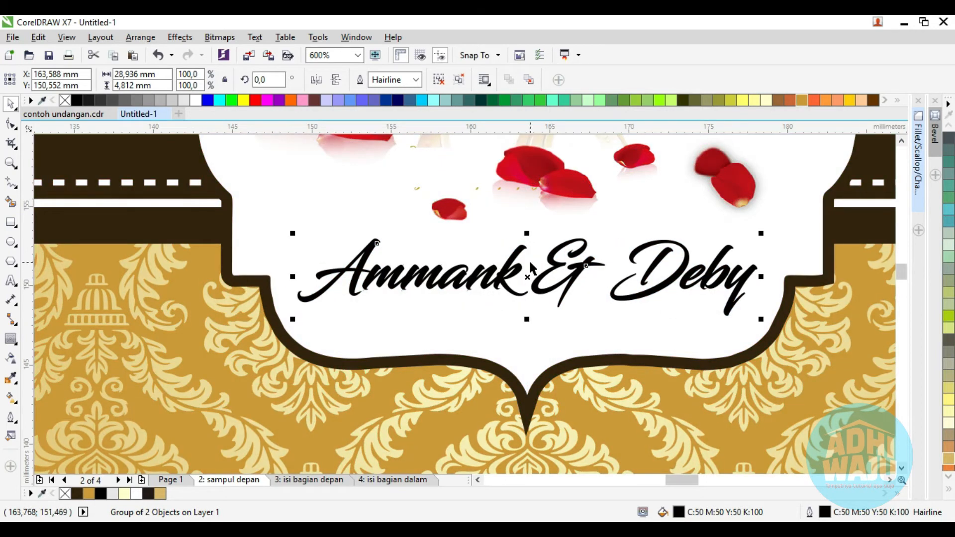
{"action": "scroll", "coordinate": [471, 240], "scroll_direction": "down", "scroll_amount": 2}
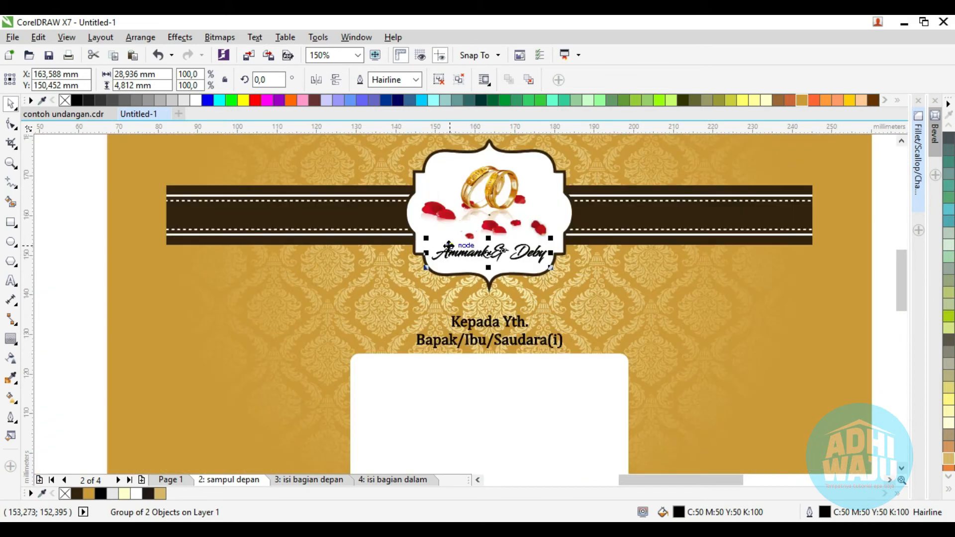
{"action": "left_click", "coordinate": [876, 267]}
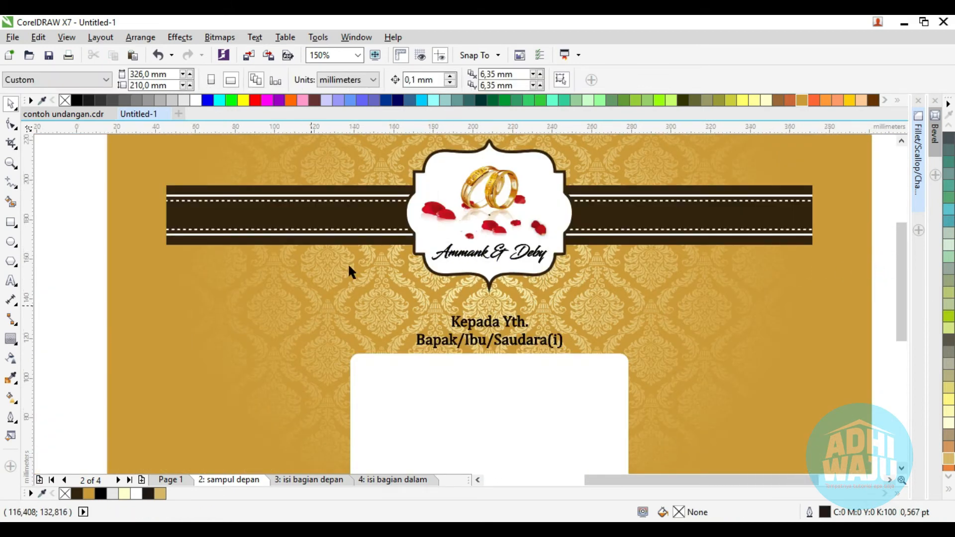
{"action": "scroll", "coordinate": [437, 249], "scroll_direction": "down", "scroll_amount": 2}
{"action": "left_click", "coordinate": [679, 270]}
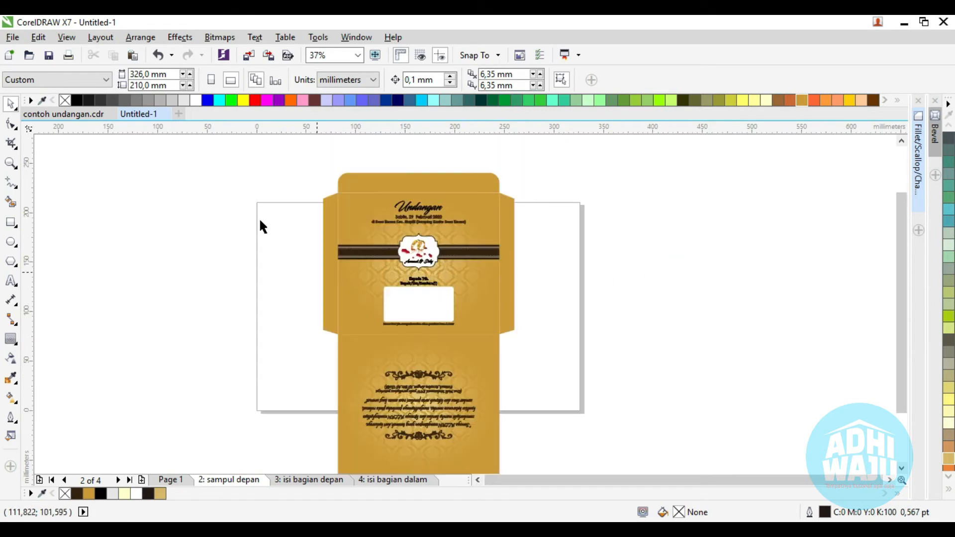
Copy the Undangan heading, date and venue lines, dark band and ring emblem from the right panel on page 2 of contoh undangan.cdr.
{"action": "left_click", "coordinate": [314, 480]}
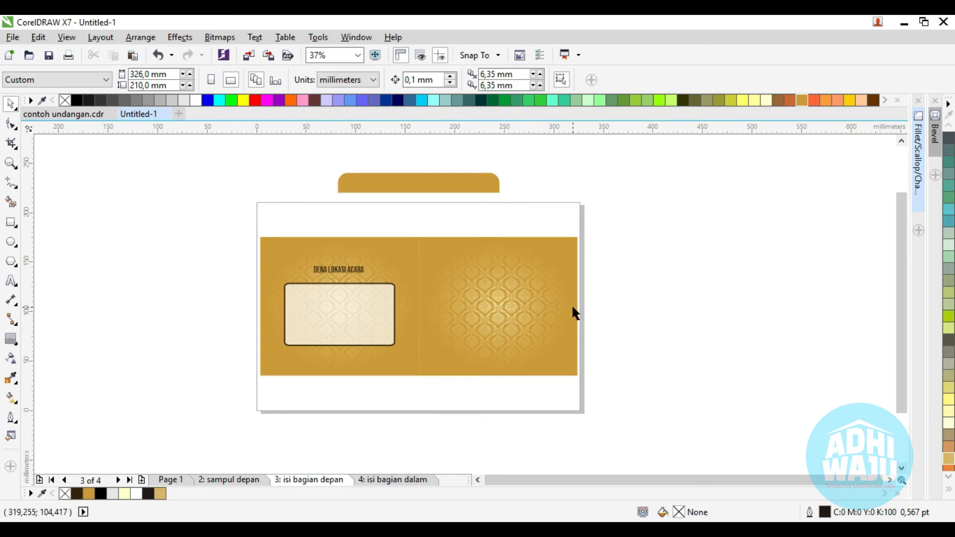
{"action": "left_click", "coordinate": [240, 481]}
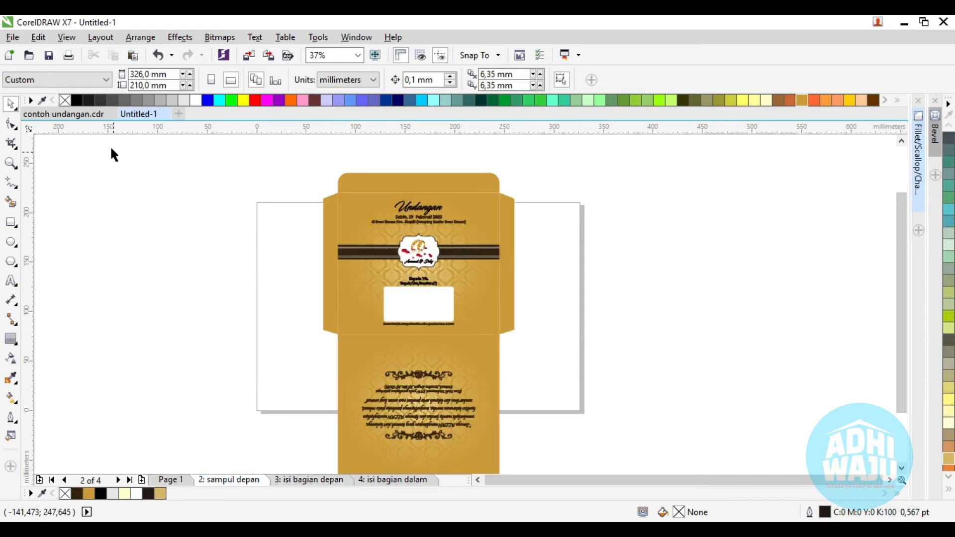
{"action": "left_click", "coordinate": [64, 114]}
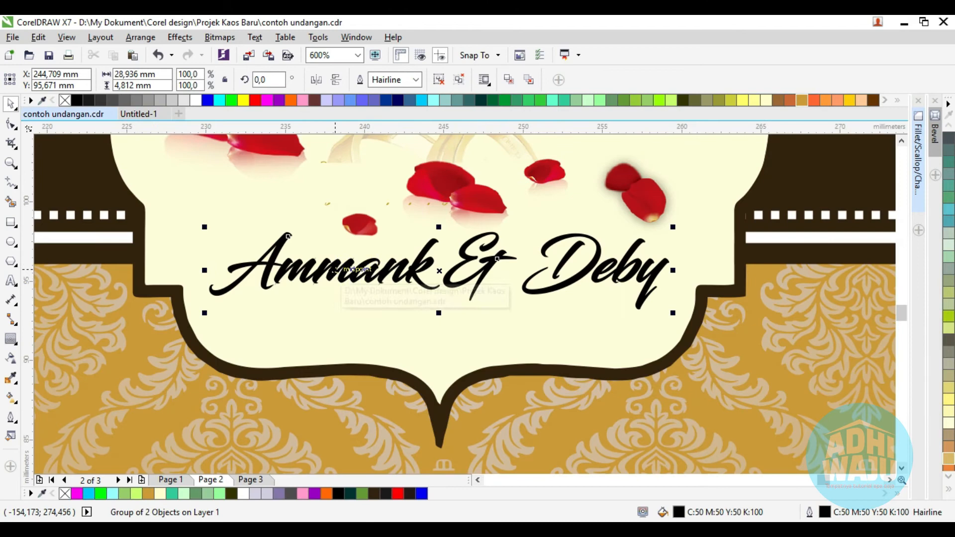
{"action": "scroll", "coordinate": [353, 225], "scroll_direction": "down", "scroll_amount": 3}
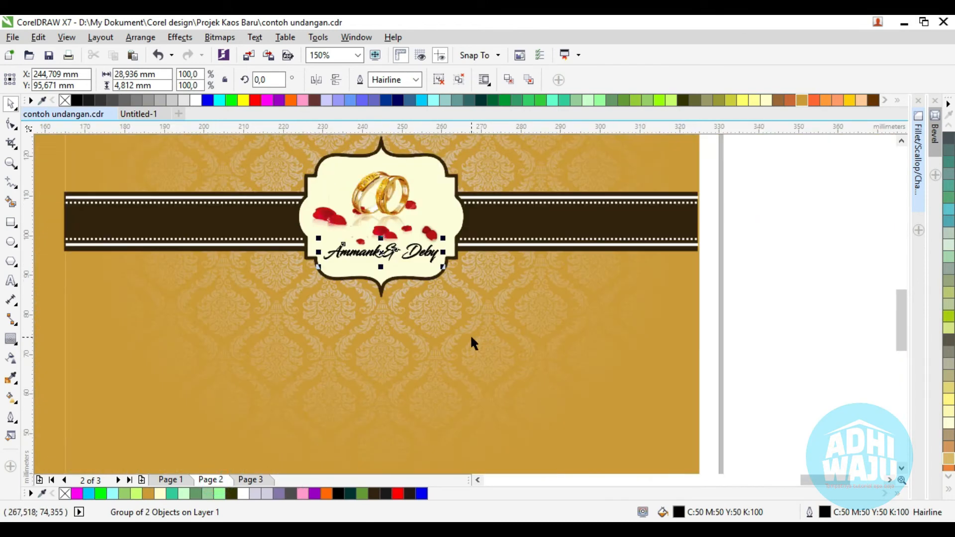
{"action": "scroll", "coordinate": [471, 264], "scroll_direction": "down", "scroll_amount": 3}
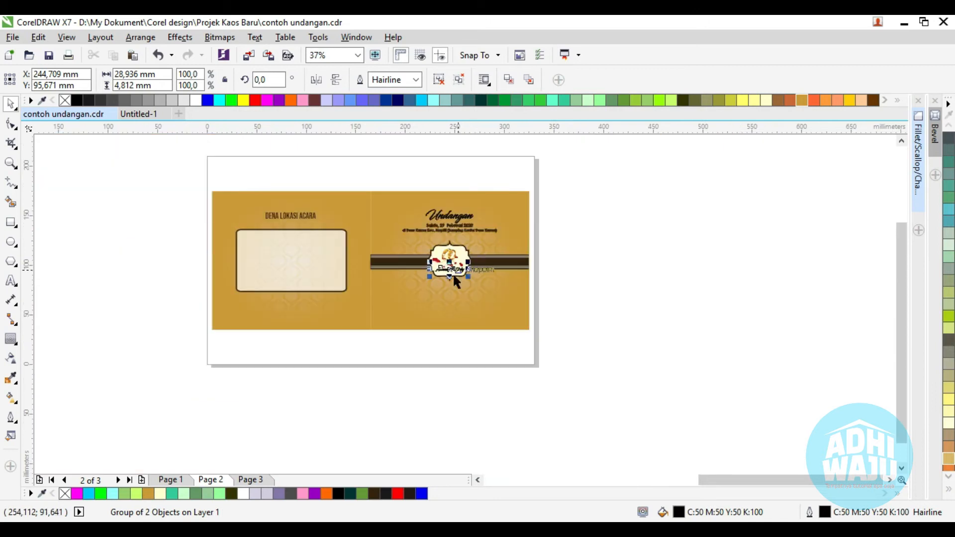
{"action": "scroll", "coordinate": [453, 276], "scroll_direction": "up", "scroll_amount": 3}
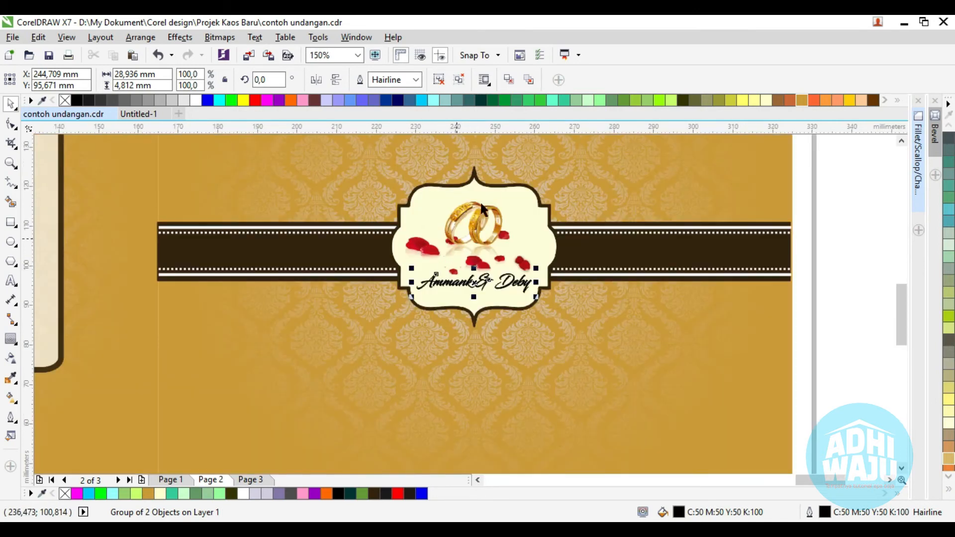
{"action": "scroll", "coordinate": [453, 221], "scroll_direction": "down", "scroll_amount": 1}
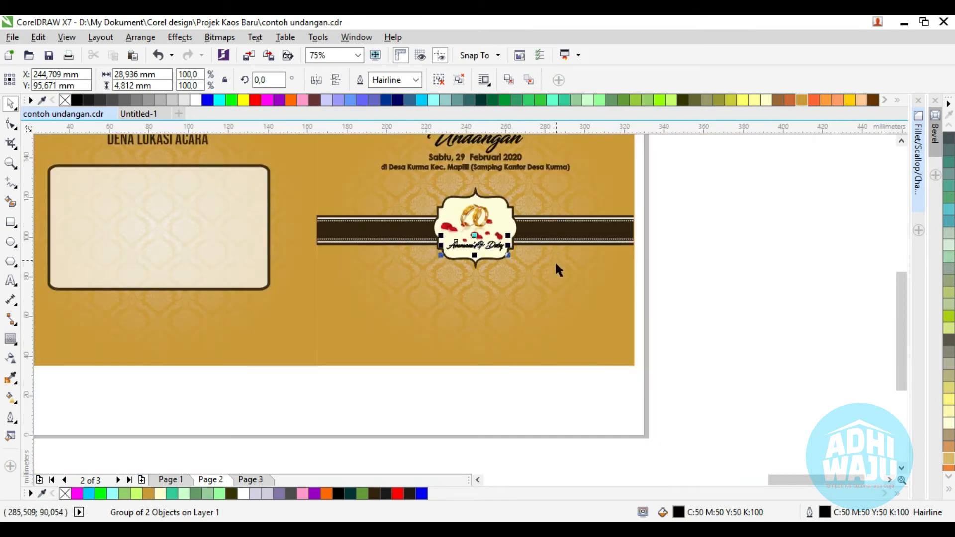
{"action": "scroll", "coordinate": [649, 285], "scroll_direction": "down", "scroll_amount": 1}
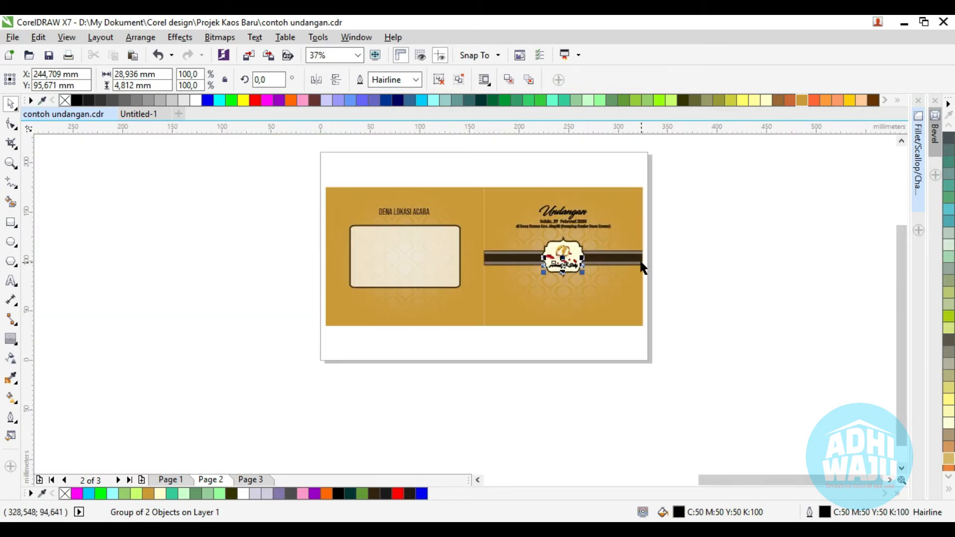
{"action": "left_click_drag", "start_coordinate": [703, 287], "coordinate": [459, 186]}
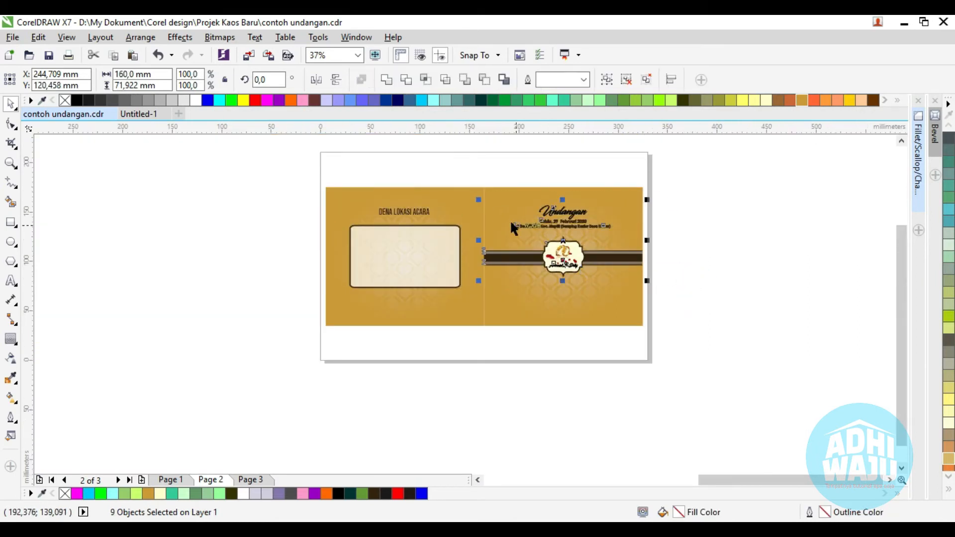
Paste the heading, band and emblem on the isi bagian depan page of Untitled-1 and group them.
{"action": "left_click", "coordinate": [146, 116]}
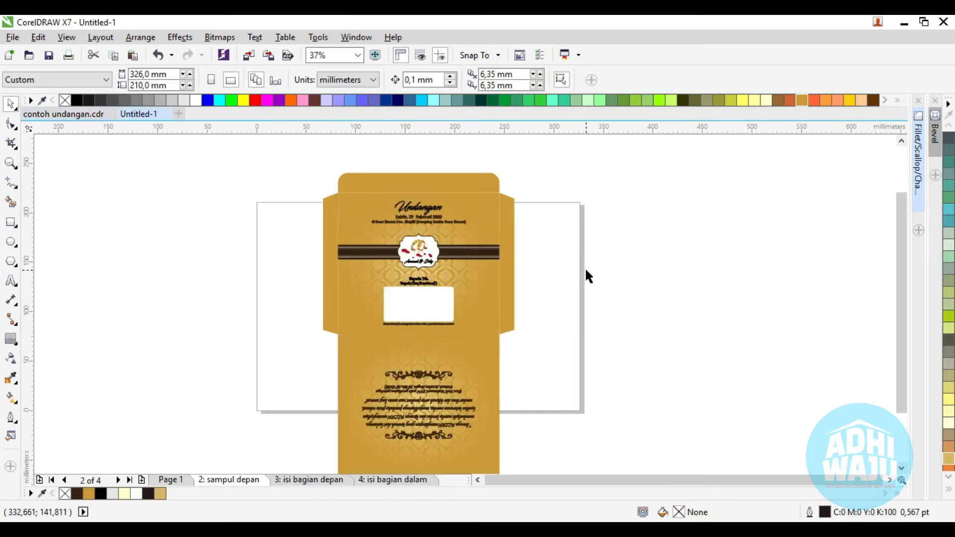
{"action": "left_click", "coordinate": [308, 480]}
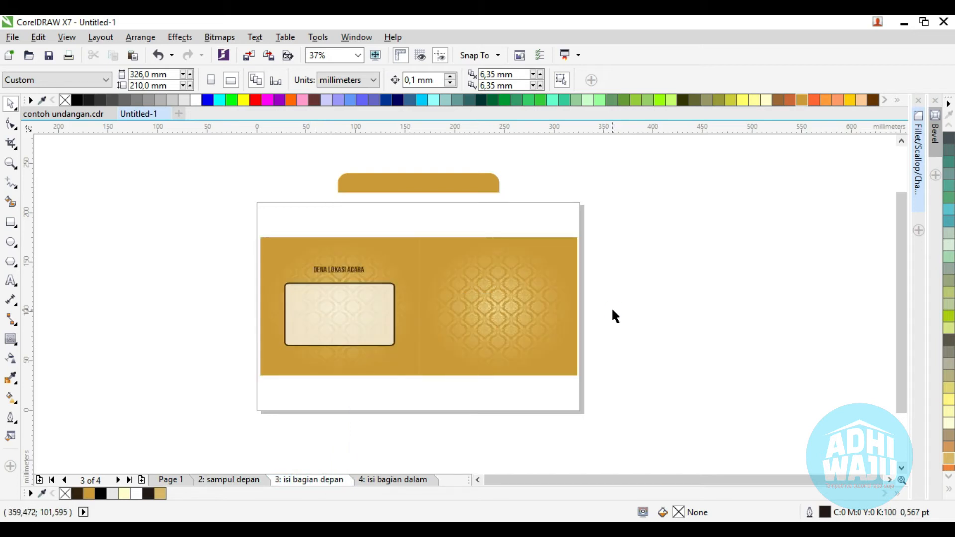
{"action": "key", "text": "ctrl+v"}
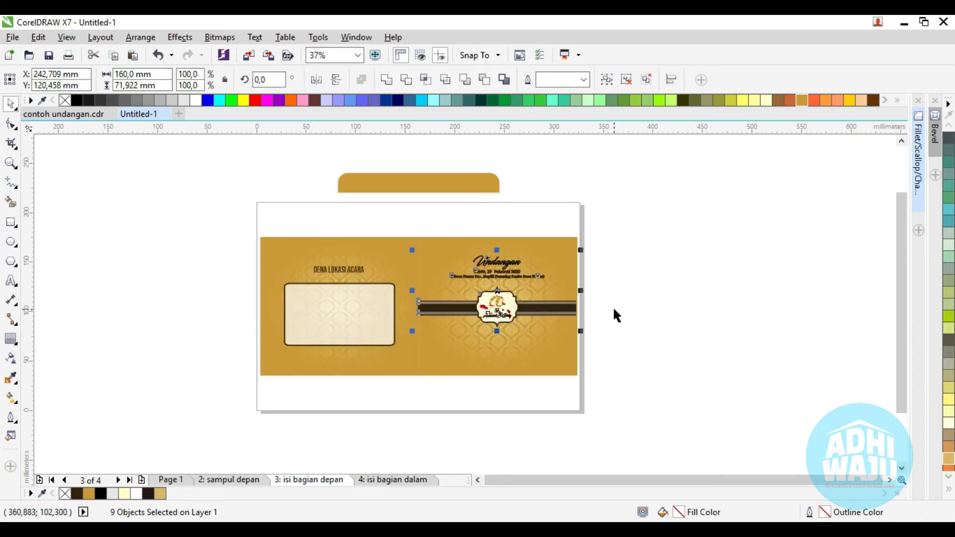
{"action": "key", "text": "ctrl+g"}
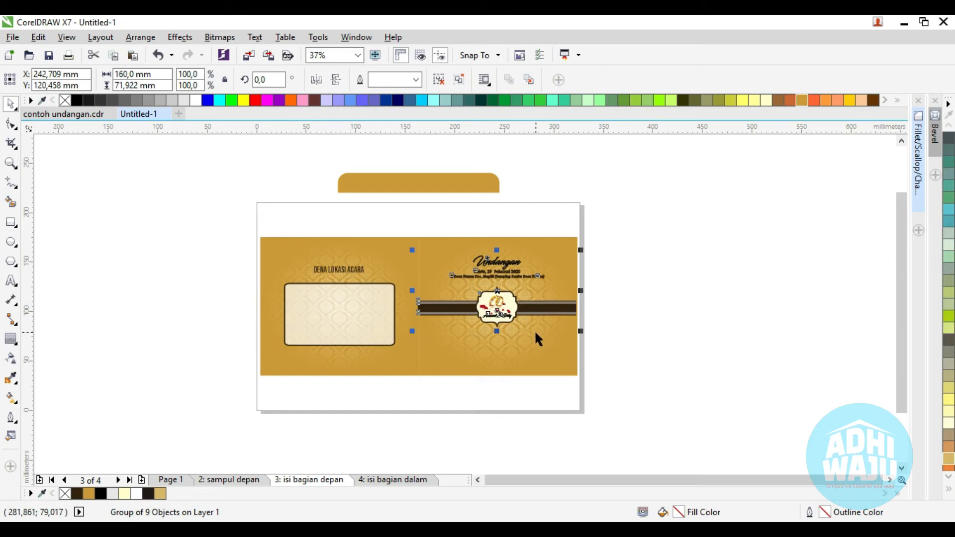
Centre the pasted group horizontally on the right gold panel, with the band slightly above the panel's vertical middle.
{"action": "scroll", "coordinate": [536, 325], "scroll_direction": "up", "scroll_amount": 2}
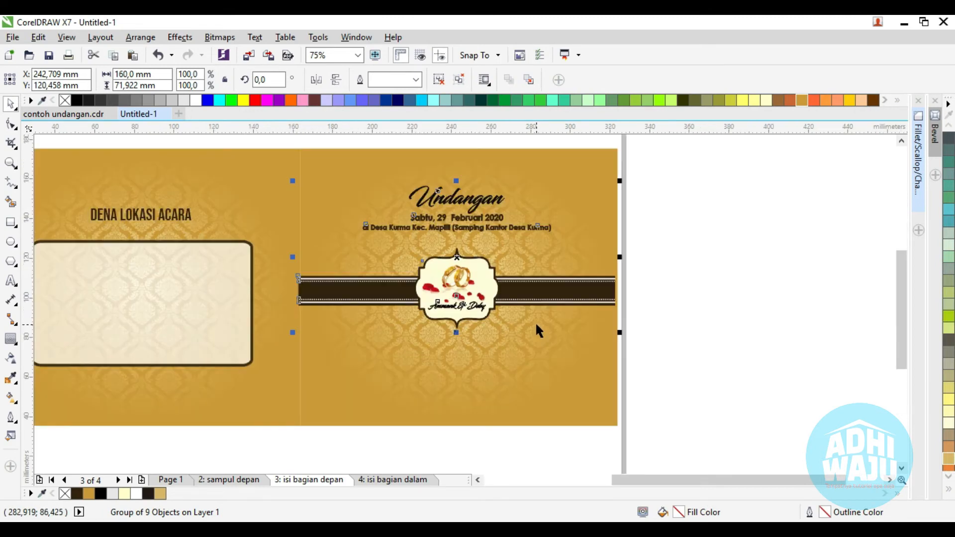
{"action": "left_click", "coordinate": [528, 338], "text": "shift"}
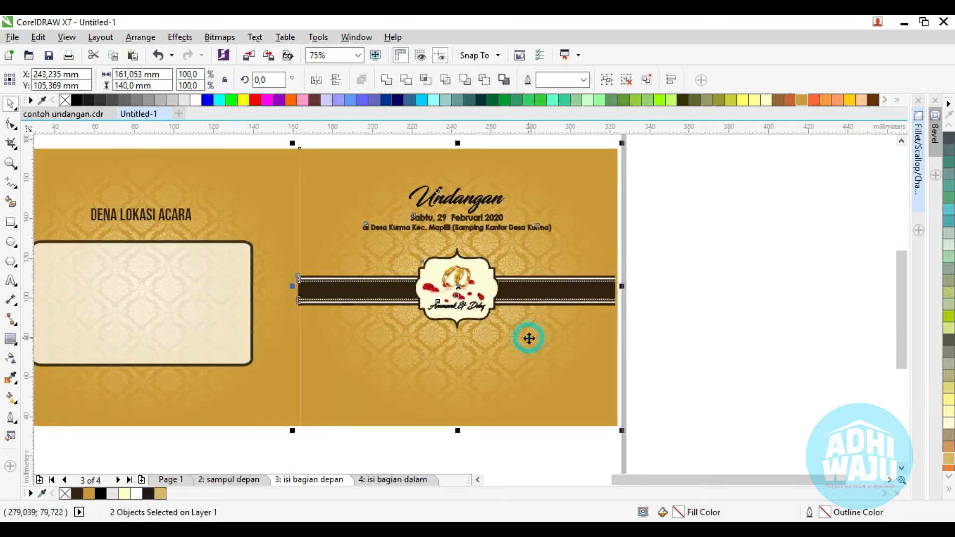
{"action": "key", "text": "e"}
{"action": "left_click", "coordinate": [670, 306]}
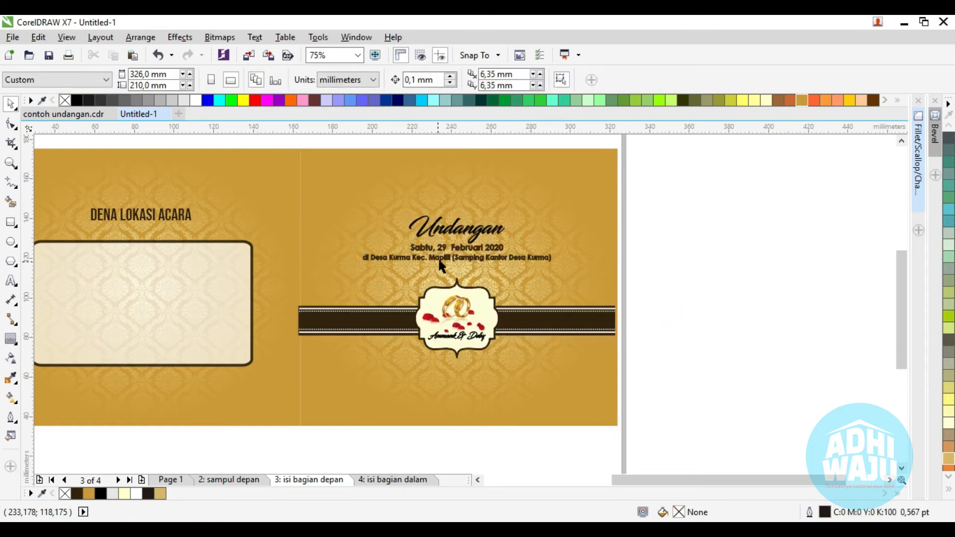
{"action": "left_click_drag", "start_coordinate": [446, 248], "coordinate": [443, 209]}
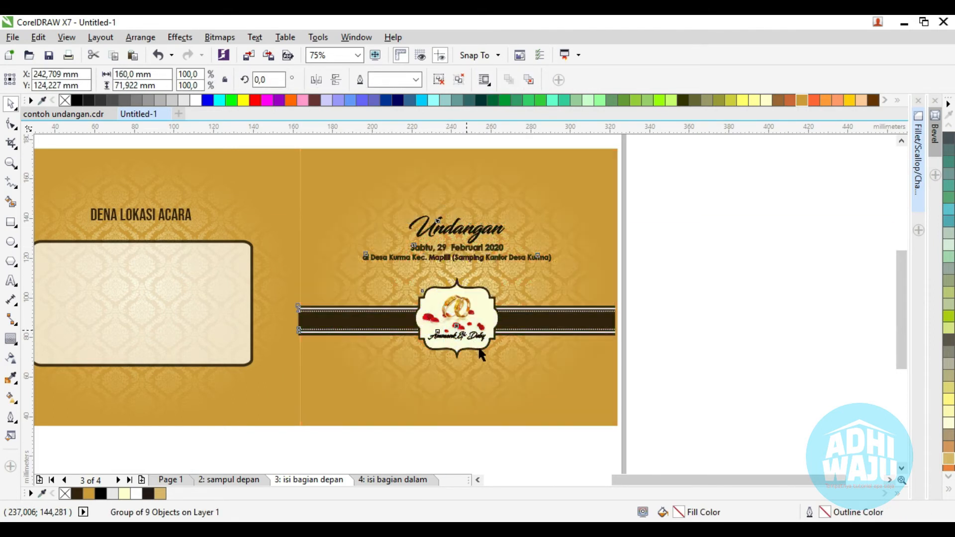
{"action": "key", "text": "c"}
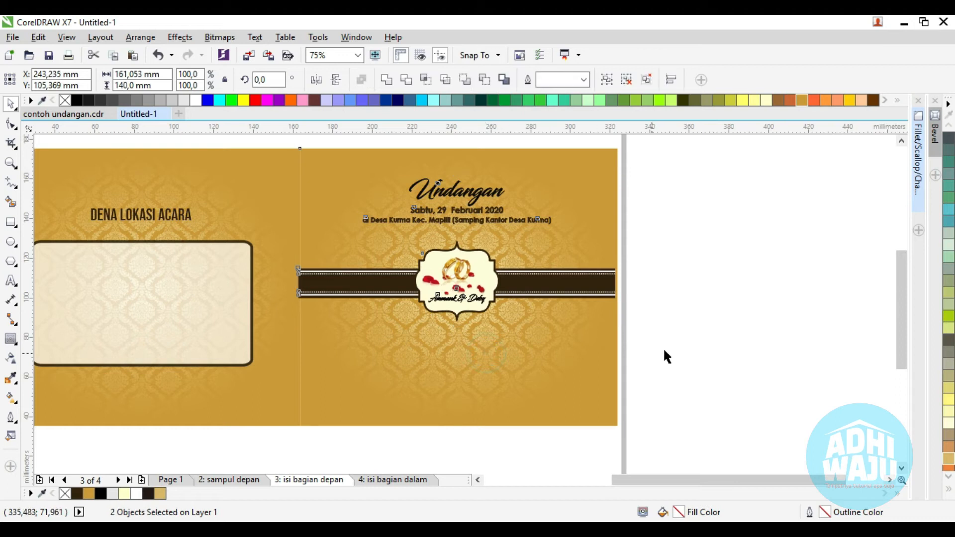
{"action": "left_click", "coordinate": [667, 347]}
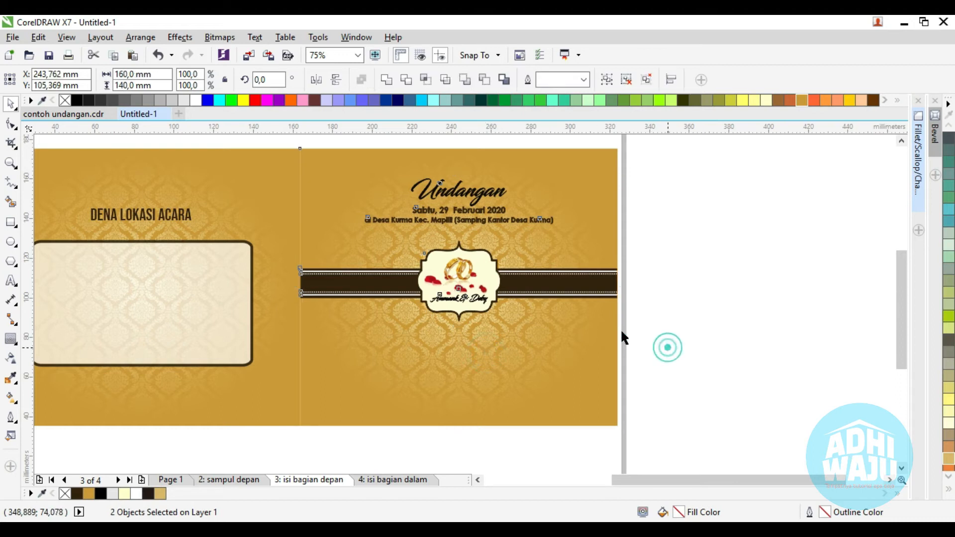
Move the DENA LOKASI ACARA title and its rounded frame up about 10 mm on the left gold panel.
{"action": "left_click", "coordinate": [465, 219]}
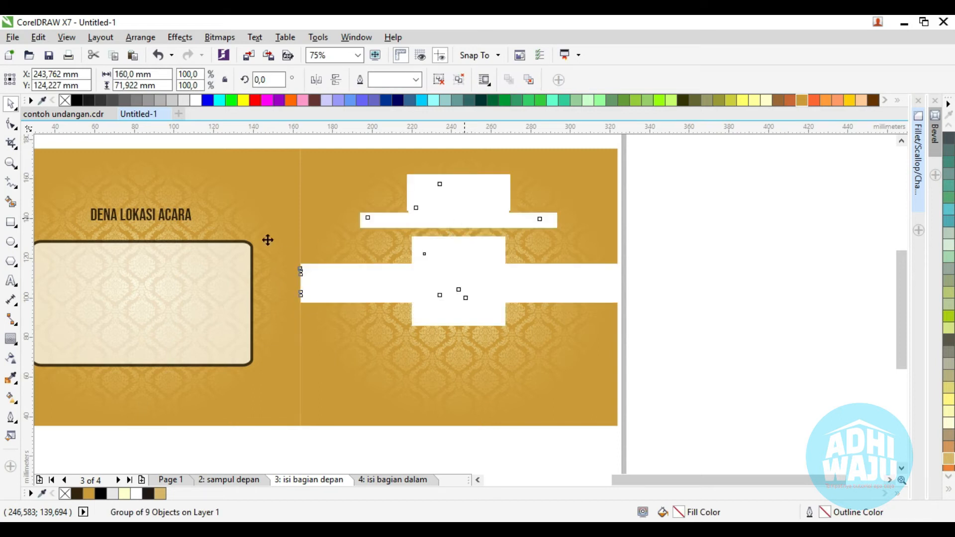
{"action": "left_click", "coordinate": [187, 213]}
{"action": "left_click_drag", "start_coordinate": [185, 215], "coordinate": [183, 195]}
{"action": "left_click", "coordinate": [712, 256]}
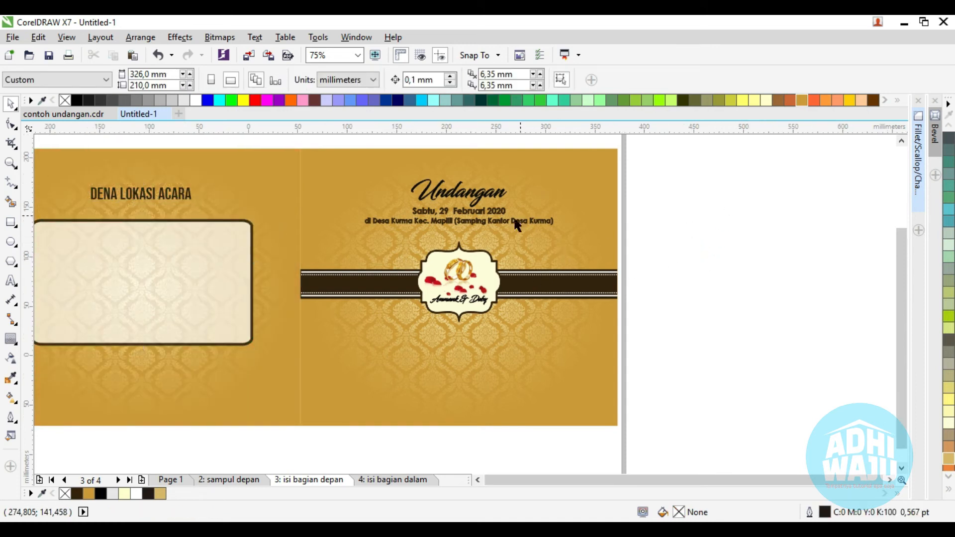
{"action": "scroll", "coordinate": [487, 229], "scroll_direction": "down", "scroll_amount": 1}
{"action": "scroll", "coordinate": [323, 222], "scroll_direction": "up", "scroll_amount": 1}
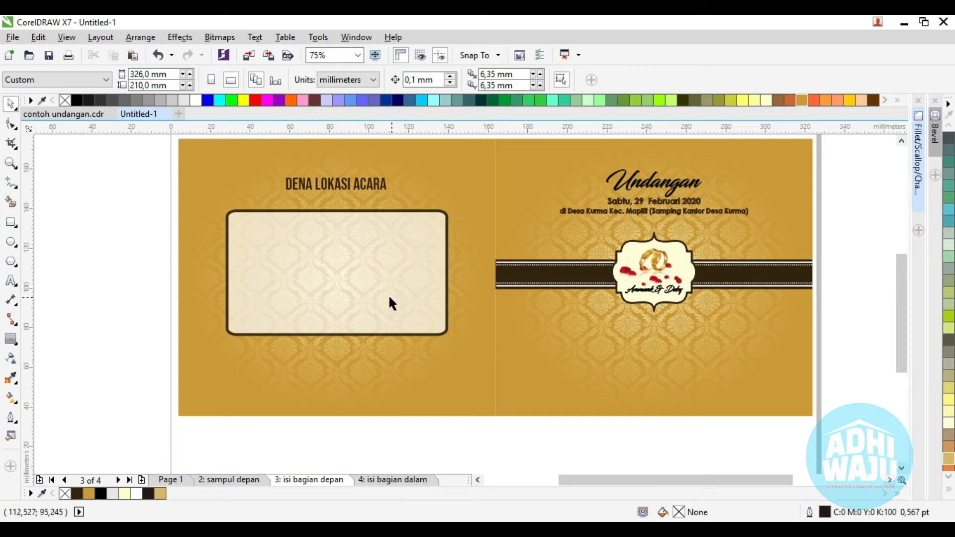
{"action": "left_click", "coordinate": [374, 294]}
{"action": "left_click", "coordinate": [114, 262]}
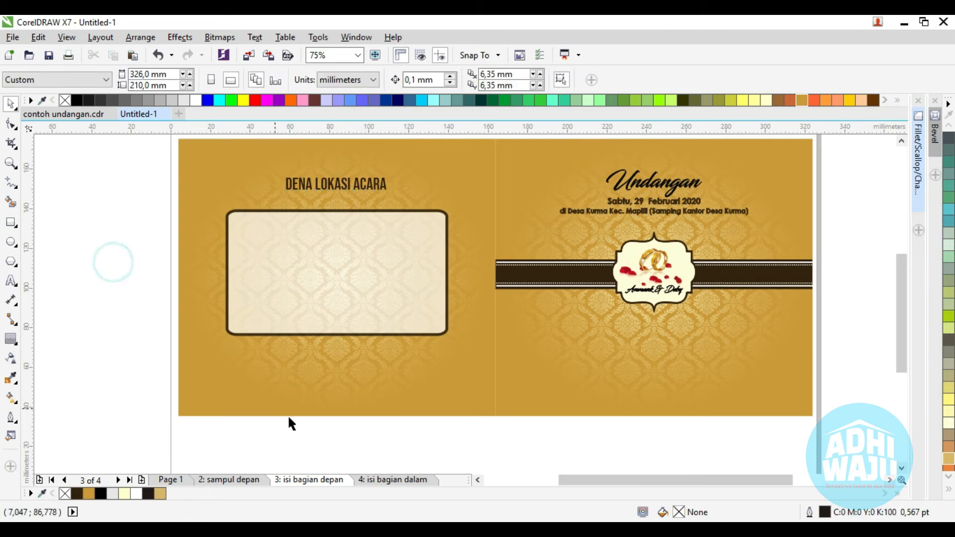
Examine the inner-page layout on page 3 of contoh undangan.cdr and the size of its left rounded frame.
{"action": "left_click", "coordinate": [389, 481]}
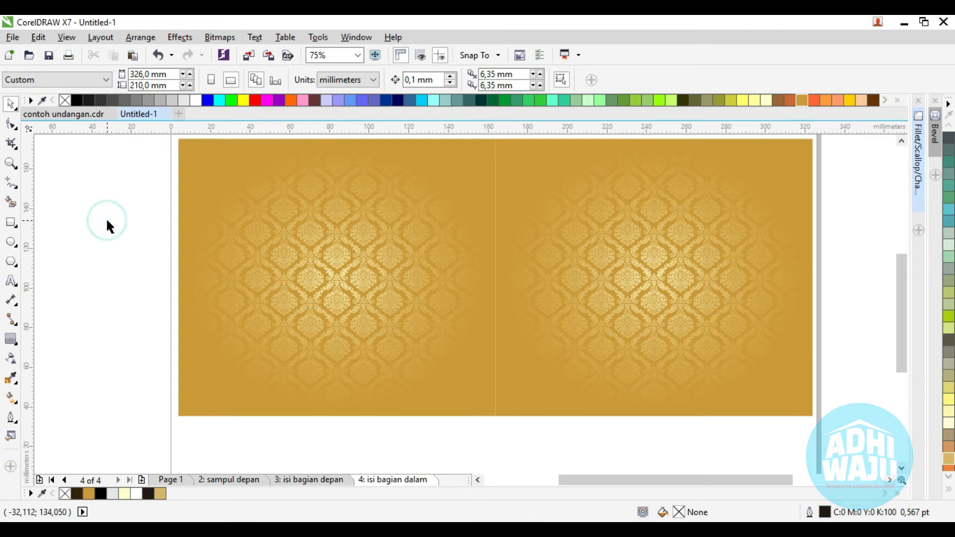
{"action": "left_click", "coordinate": [72, 115]}
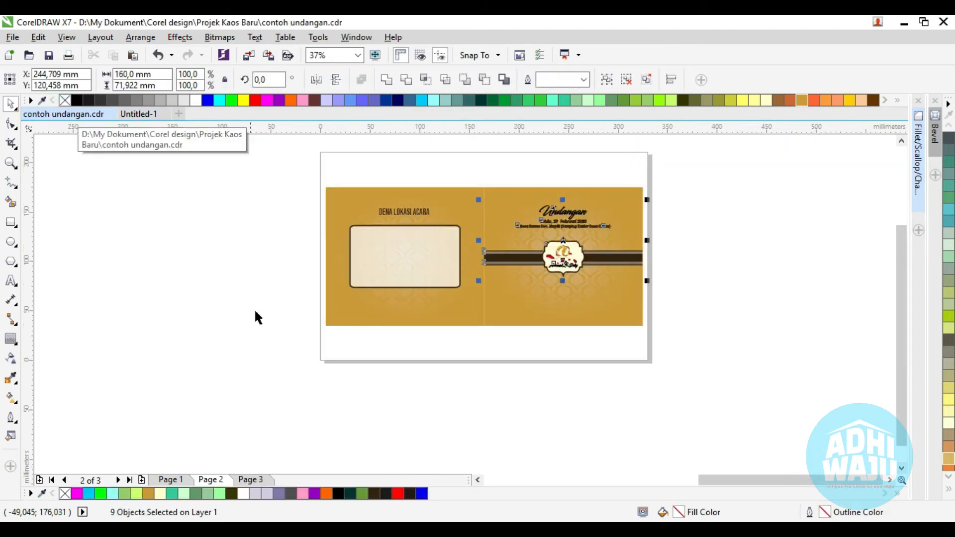
{"action": "left_click", "coordinate": [258, 477]}
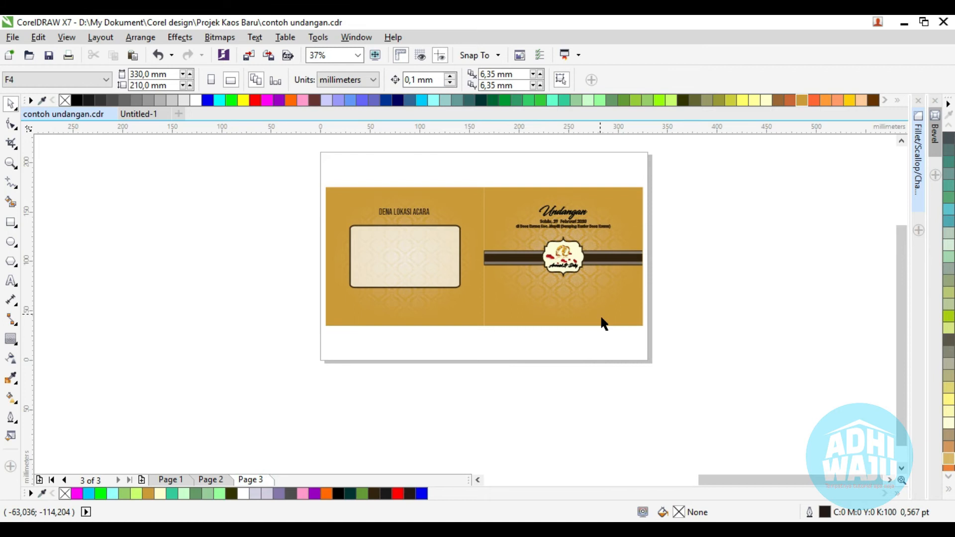
{"action": "scroll", "coordinate": [447, 211], "scroll_direction": "up", "scroll_amount": 1}
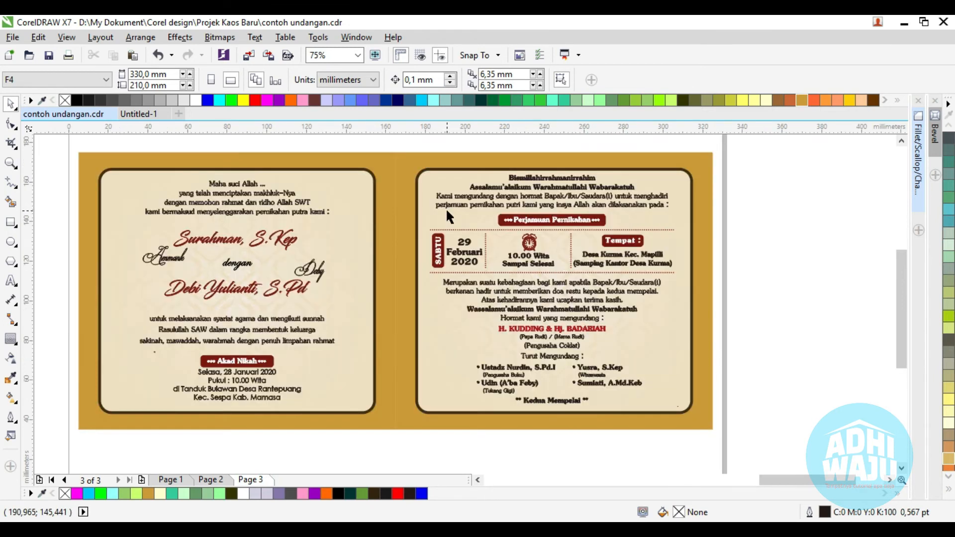
{"action": "left_click", "coordinate": [338, 181]}
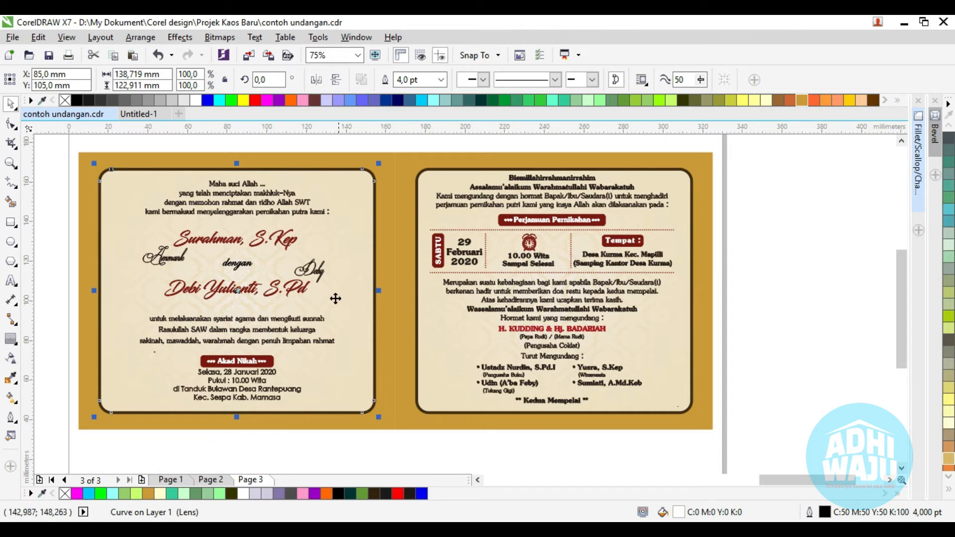
Draw a rectangle about 139 by 118 mm on the left gold panel of the isi bagian dalam page in Untitled-1.
{"action": "left_click", "coordinate": [144, 114]}
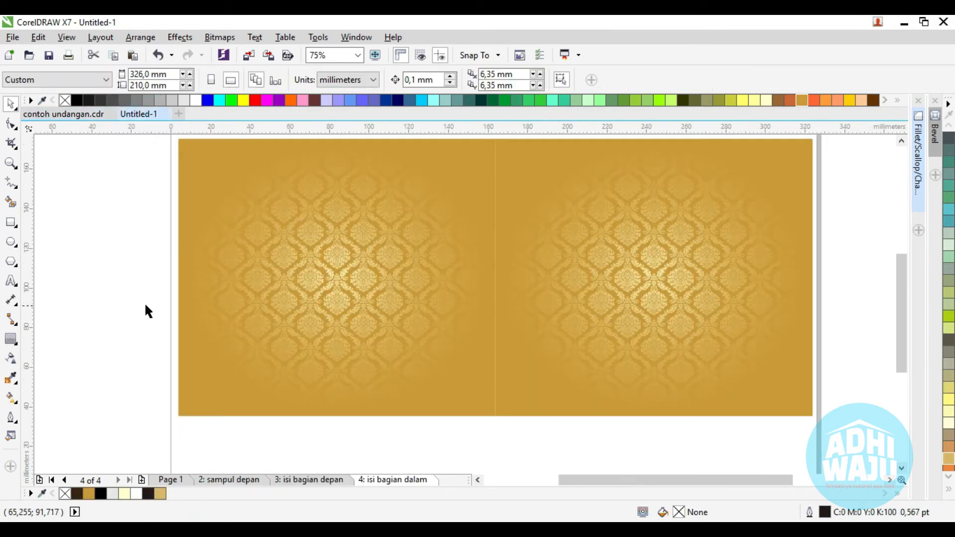
{"action": "left_click", "coordinate": [11, 223]}
{"action": "left_click_drag", "start_coordinate": [203, 161], "coordinate": [481, 395]}
{"action": "key", "text": "space"}
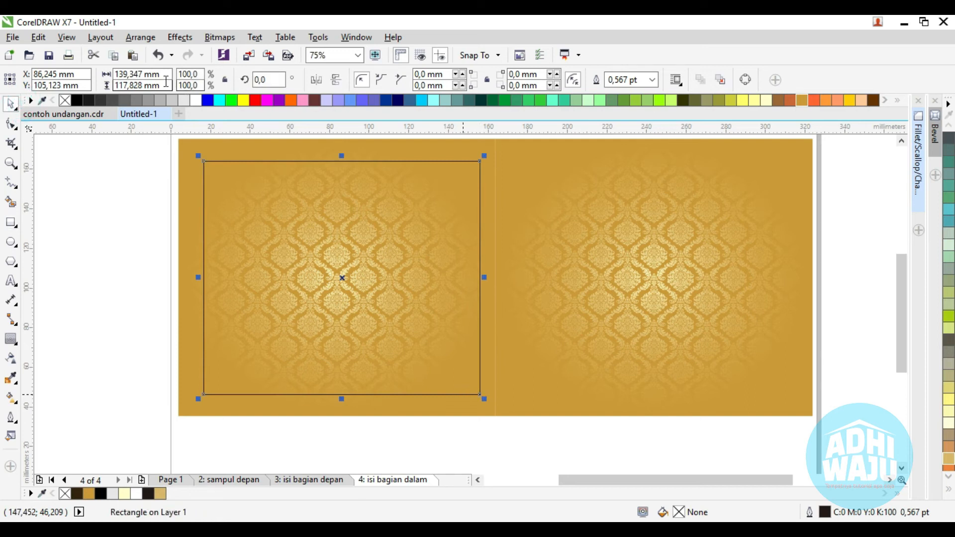
Set the rectangle's size to 150 mm wide and 130 mm high.
{"action": "left_click", "coordinate": [139, 74]}
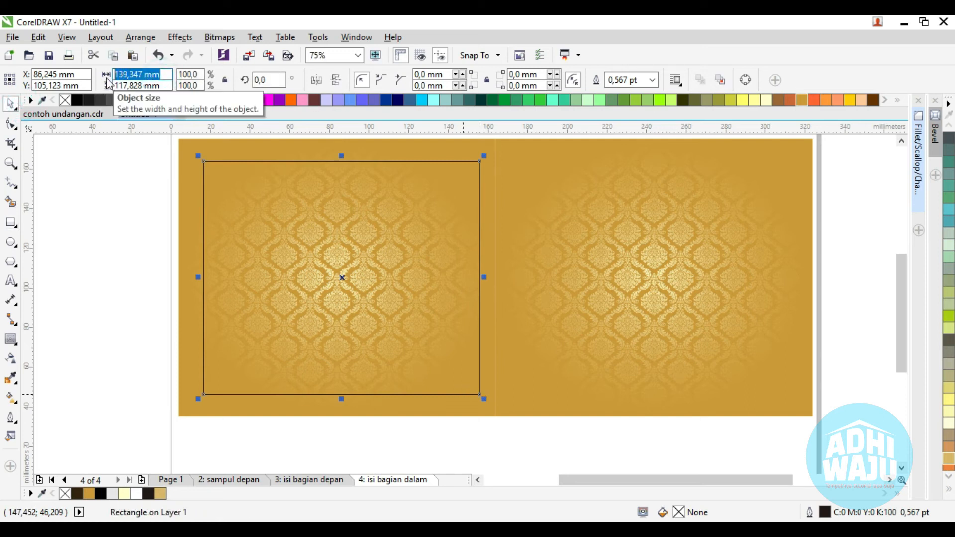
{"action": "type", "text": "1"}
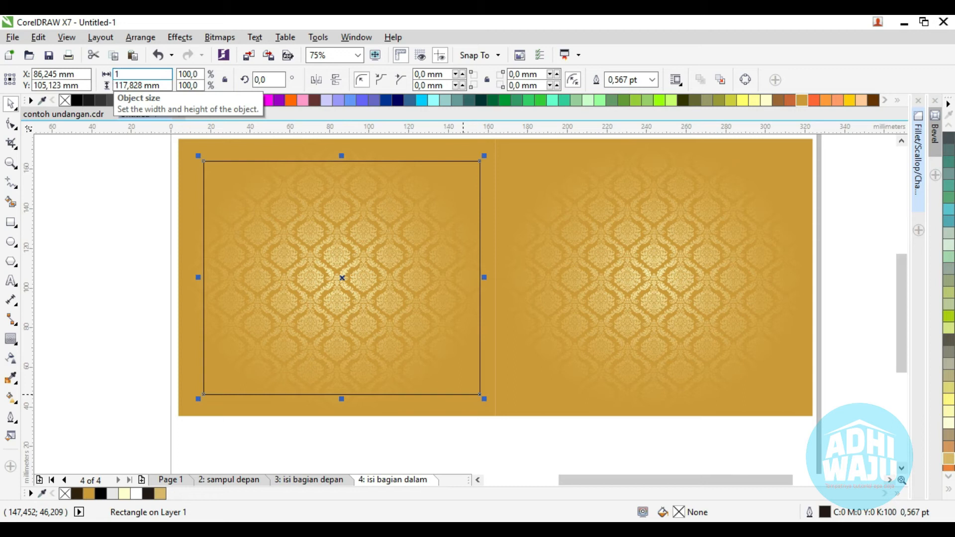
{"action": "type", "text": "50"}
{"action": "key", "text": "Tab"}
{"action": "type", "text": "130"}
{"action": "key", "text": "Return"}
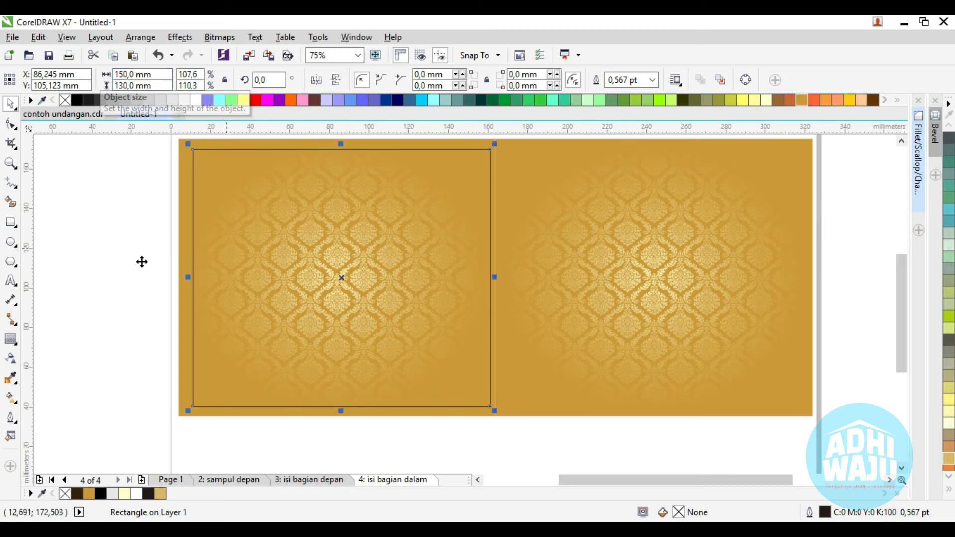
{"action": "left_click", "coordinate": [119, 258]}
{"action": "left_click", "coordinate": [283, 282]}
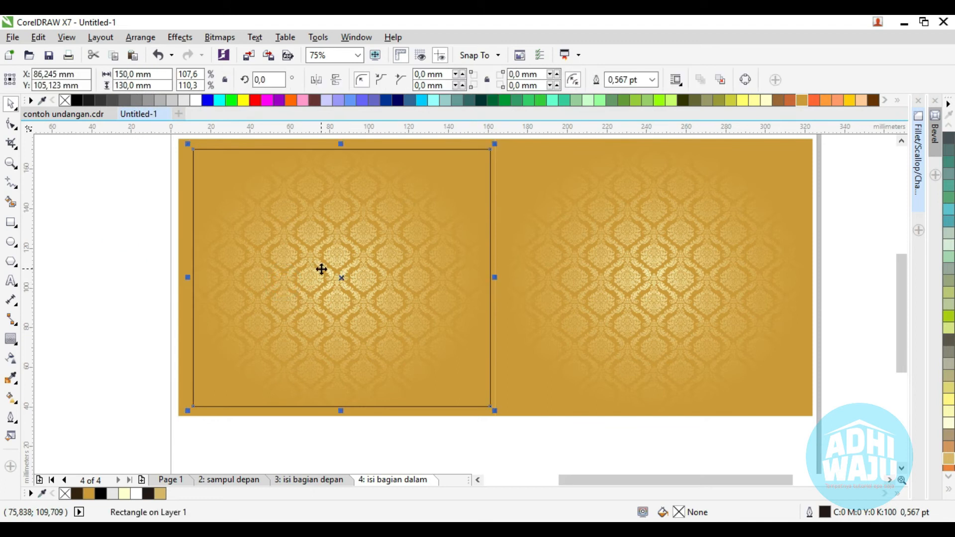
Set the rectangle's size to 130 mm wide and 110 mm high.
{"action": "double_click", "coordinate": [154, 76]}
{"action": "type", "text": "130"}
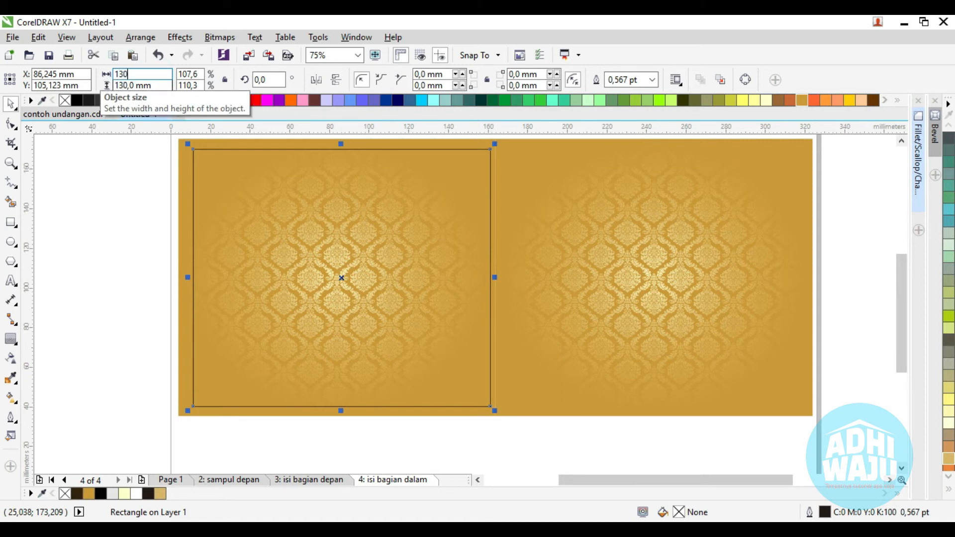
{"action": "double_click", "coordinate": [132, 85]}
{"action": "type", "text": "1"}
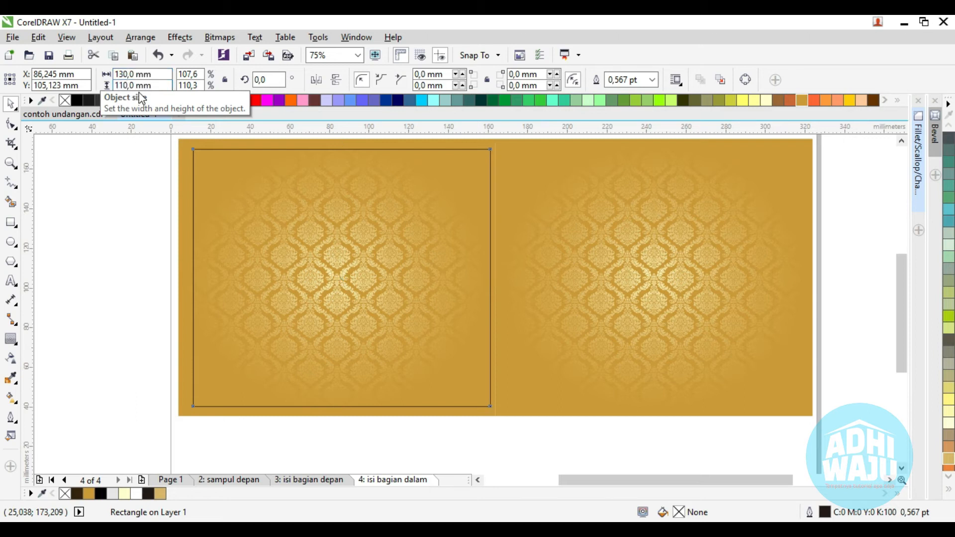
{"action": "key", "text": "Return"}
{"action": "left_click", "coordinate": [111, 217]}
Center the rectangle on the left gold panel horizontally and vertically.
{"action": "left_click", "coordinate": [273, 258]}
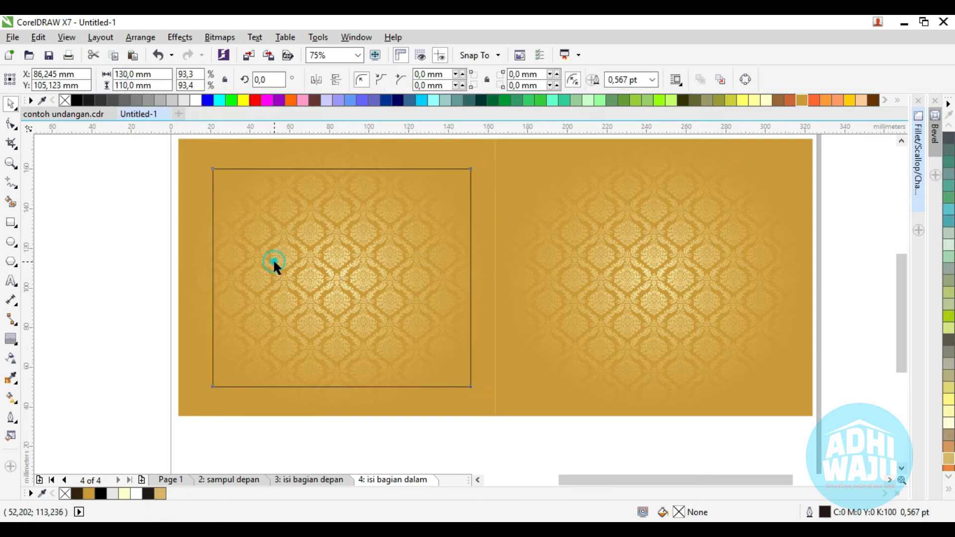
{"action": "left_click", "coordinate": [191, 200], "text": "shift"}
{"action": "key", "text": "c"}
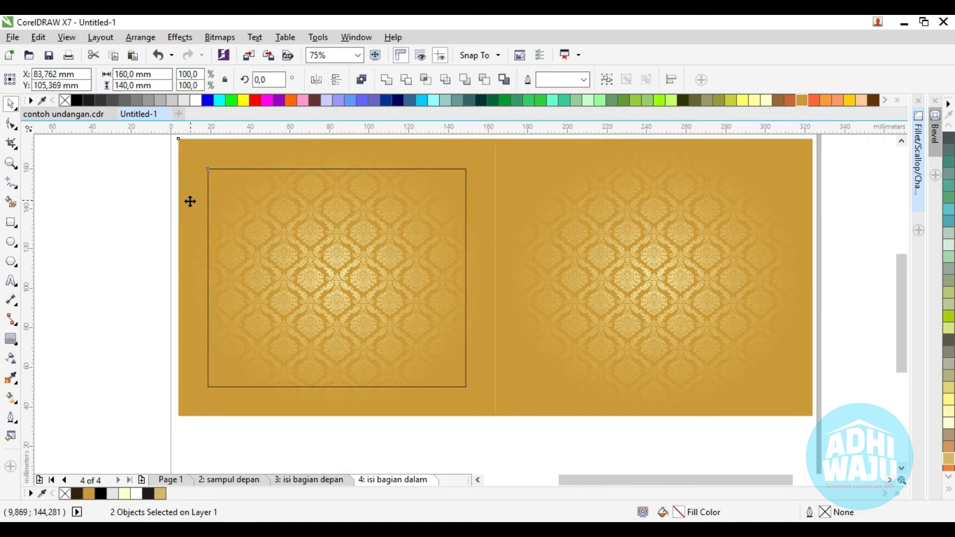
{"action": "left_click", "coordinate": [114, 220]}
Try to round only the rectangle's upper-left corner with a radius of about 6 mm.
{"action": "left_click", "coordinate": [331, 206]}
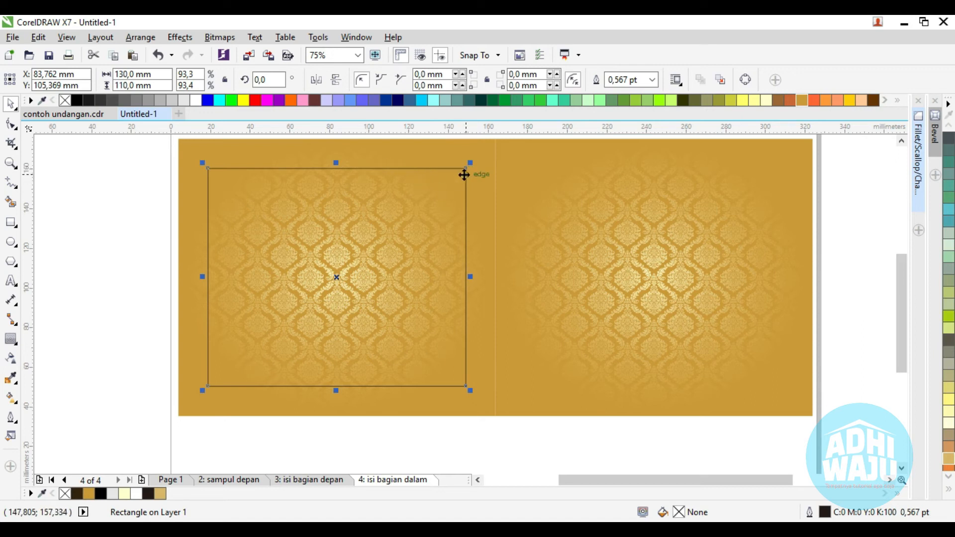
{"action": "left_click", "coordinate": [11, 124]}
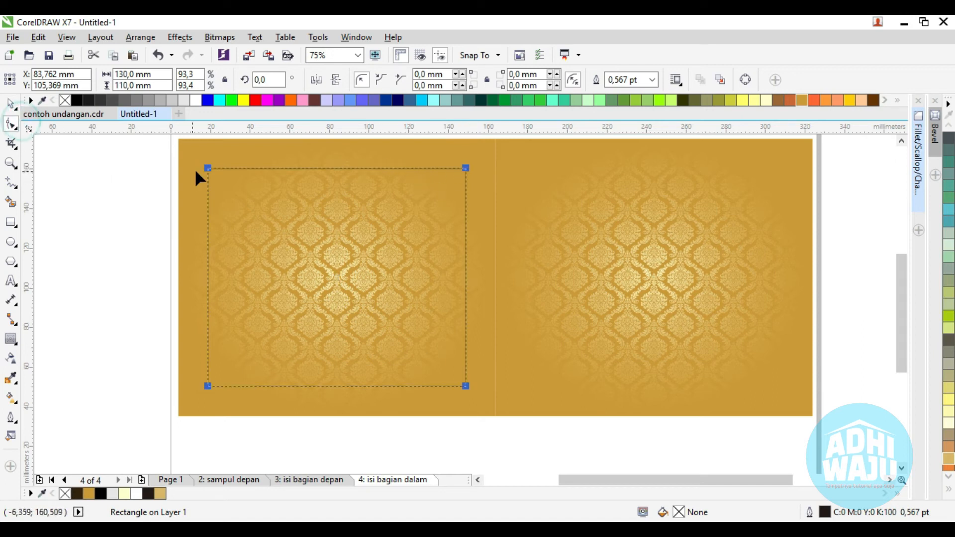
{"action": "scroll", "coordinate": [206, 166], "scroll_direction": "up", "scroll_amount": 1}
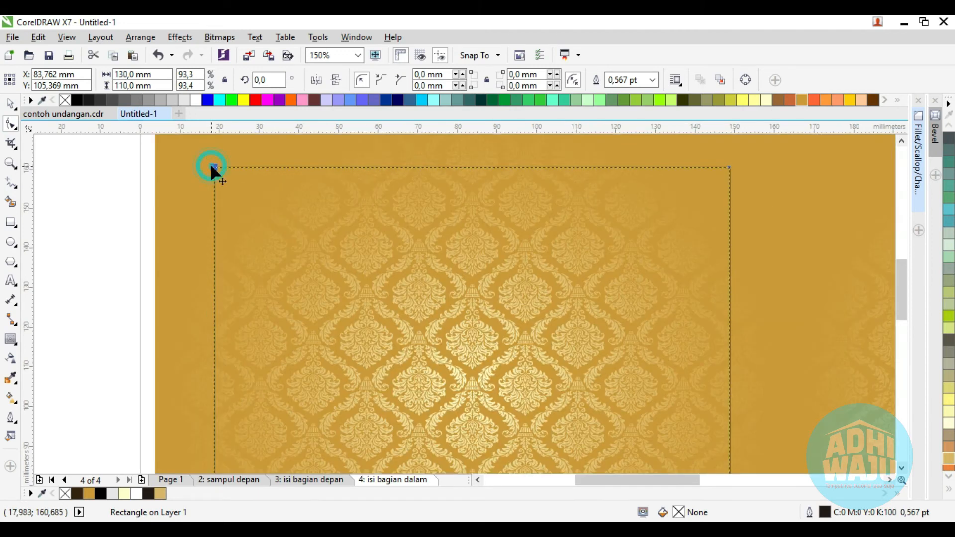
{"action": "left_click", "coordinate": [212, 166]}
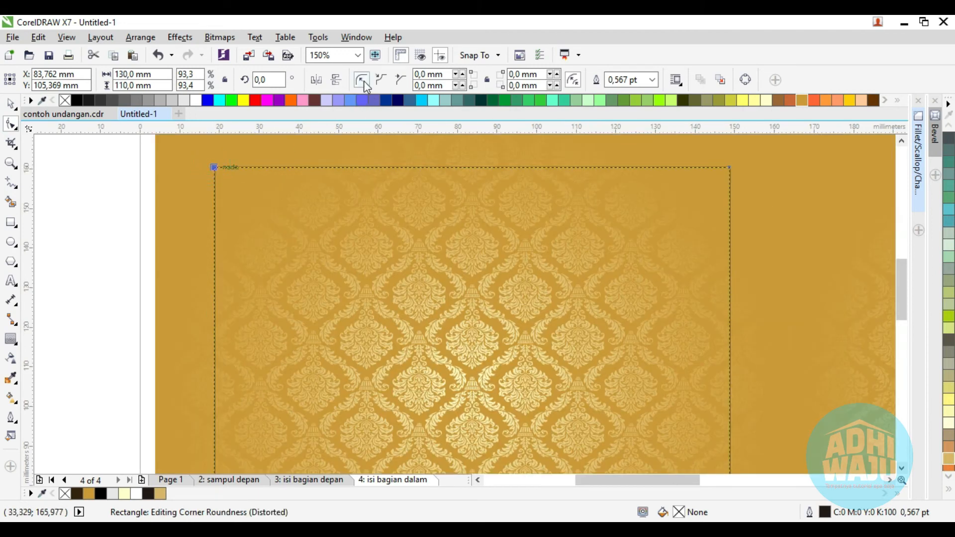
{"action": "left_click_drag", "start_coordinate": [212, 169], "coordinate": [237, 150]}
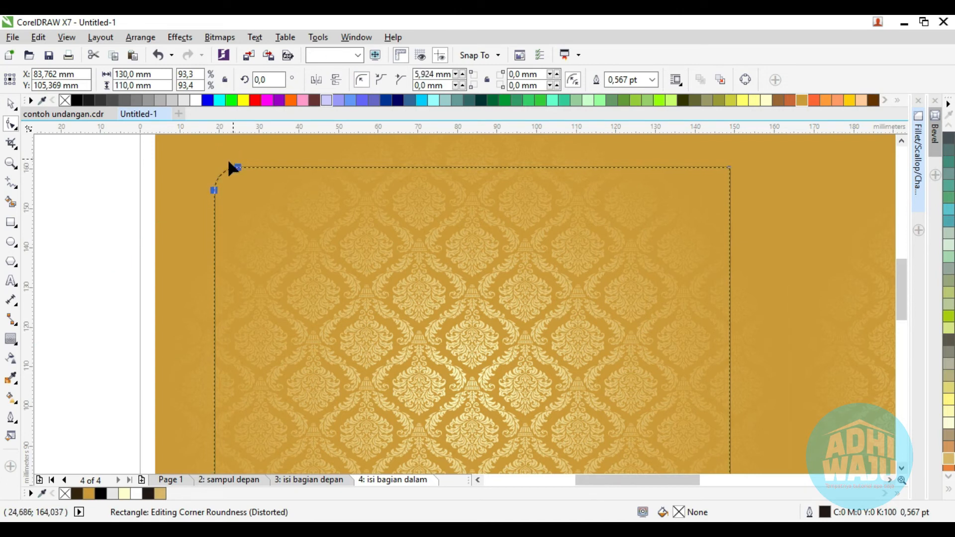
{"action": "left_click", "coordinate": [11, 104]}
{"action": "left_click", "coordinate": [68, 240]}
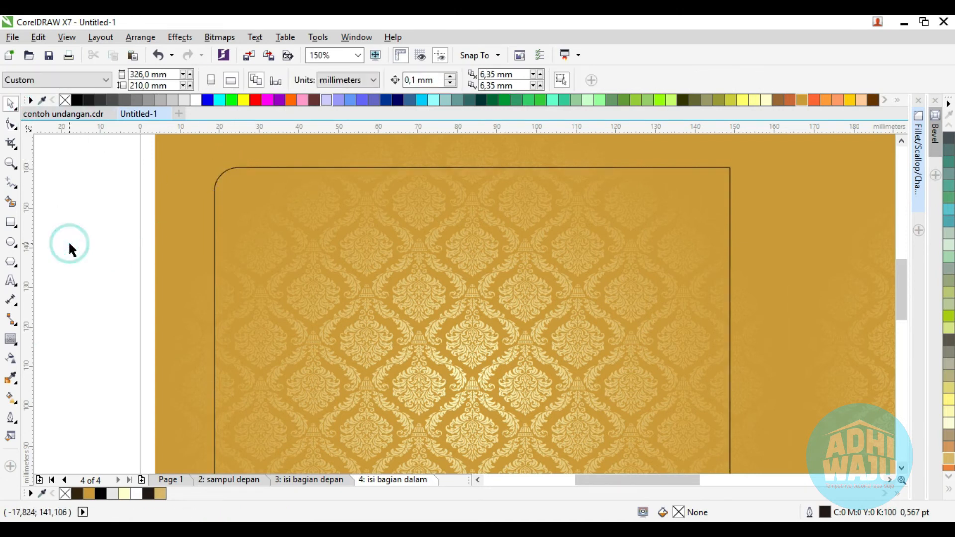
{"action": "scroll", "coordinate": [261, 230], "scroll_direction": "down", "scroll_amount": 1}
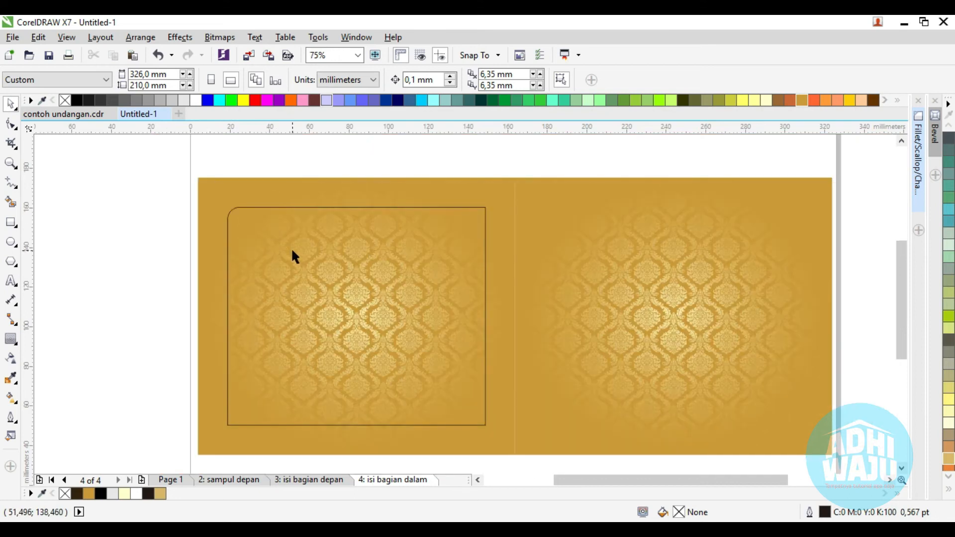
{"action": "key", "text": "ctrl+z"}
{"action": "left_click", "coordinate": [101, 199]}
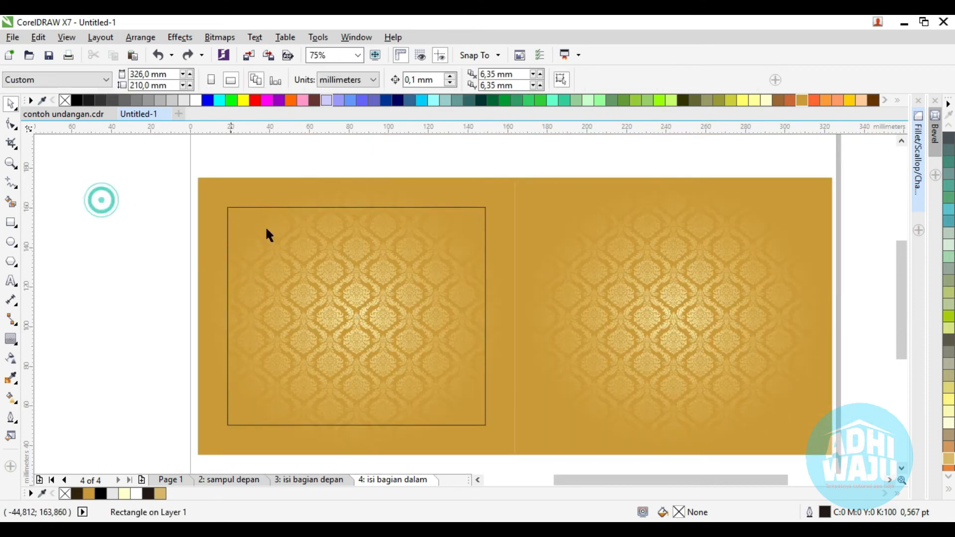
Round all four corners of the rectangle together with a radius of about 8.7 mm.
{"action": "left_click", "coordinate": [292, 233]}
{"action": "left_click", "coordinate": [11, 123]}
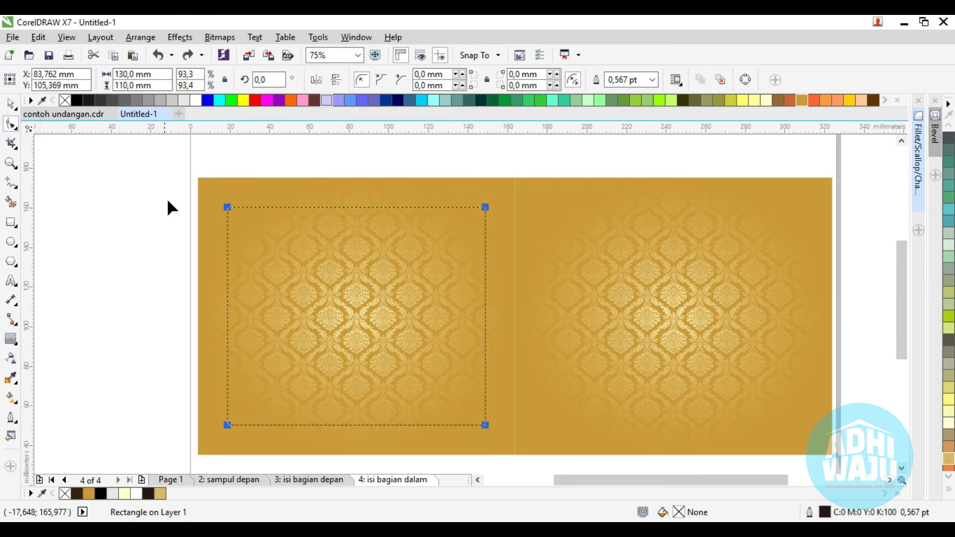
{"action": "mouse_move", "coordinate": [228, 206]}
{"action": "left_mouse_down"}
{"action": "mouse_move", "coordinate": [251, 204]}
{"action": "mouse_move", "coordinate": [244, 204]}
{"action": "left_mouse_up"}
{"action": "left_click", "coordinate": [11, 104]}
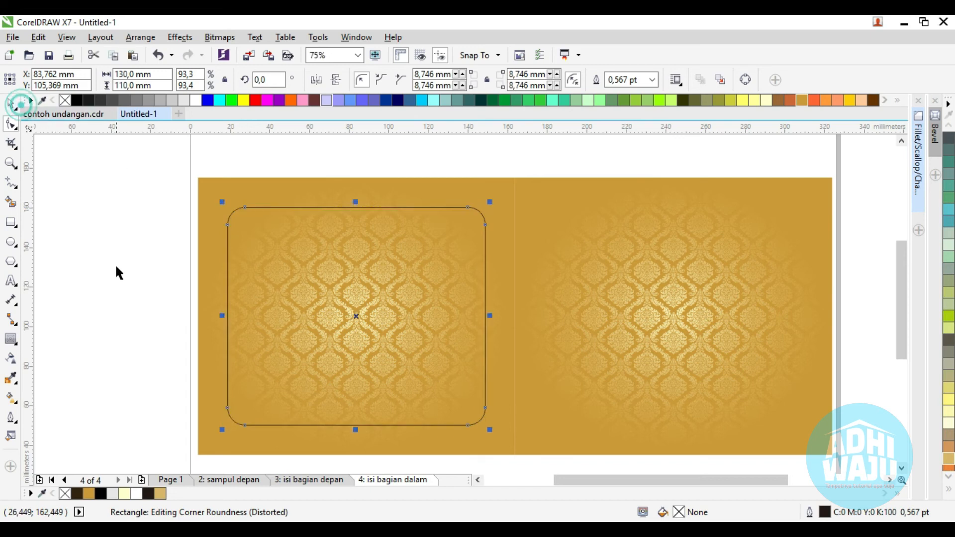
{"action": "left_click", "coordinate": [115, 263]}
{"action": "scroll", "coordinate": [387, 304], "scroll_direction": "up", "scroll_amount": 2}
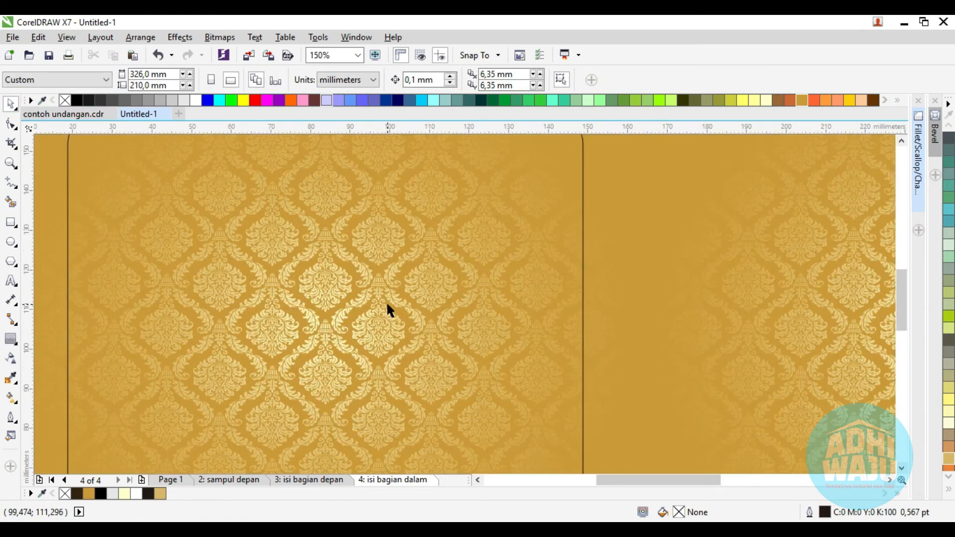
{"action": "scroll", "coordinate": [404, 273], "scroll_direction": "down", "scroll_amount": 2}
Give the rounded rectangle a black 2.0 pt outline with round corners and round line caps, placed behind the fill and scaling with the object.
{"action": "left_click", "coordinate": [404, 272]}
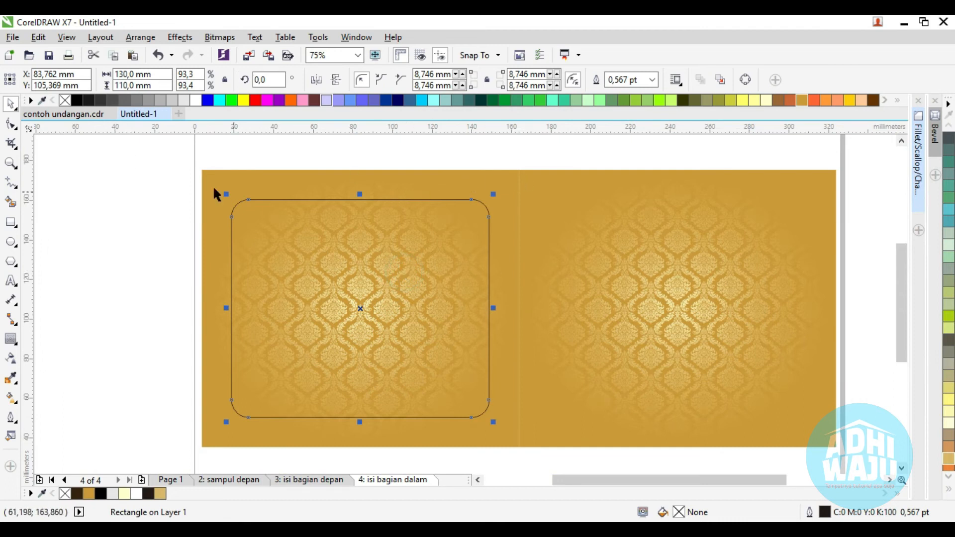
{"action": "right_click", "coordinate": [77, 102]}
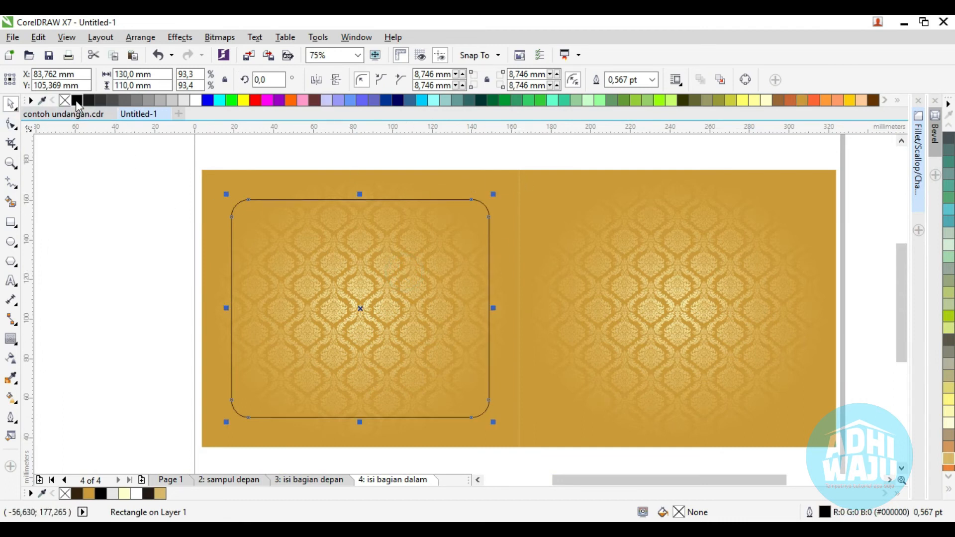
{"action": "double_click", "coordinate": [824, 512]}
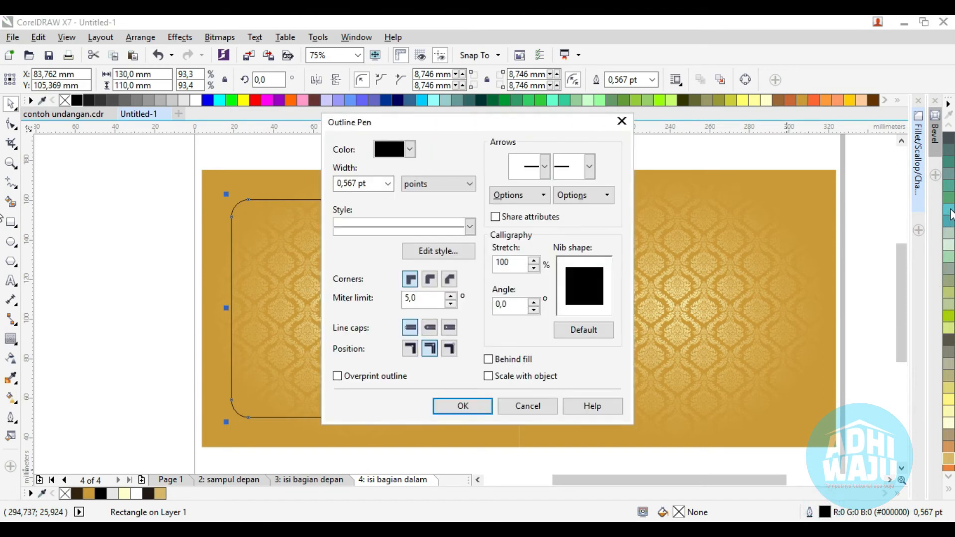
{"action": "left_click", "coordinate": [387, 184]}
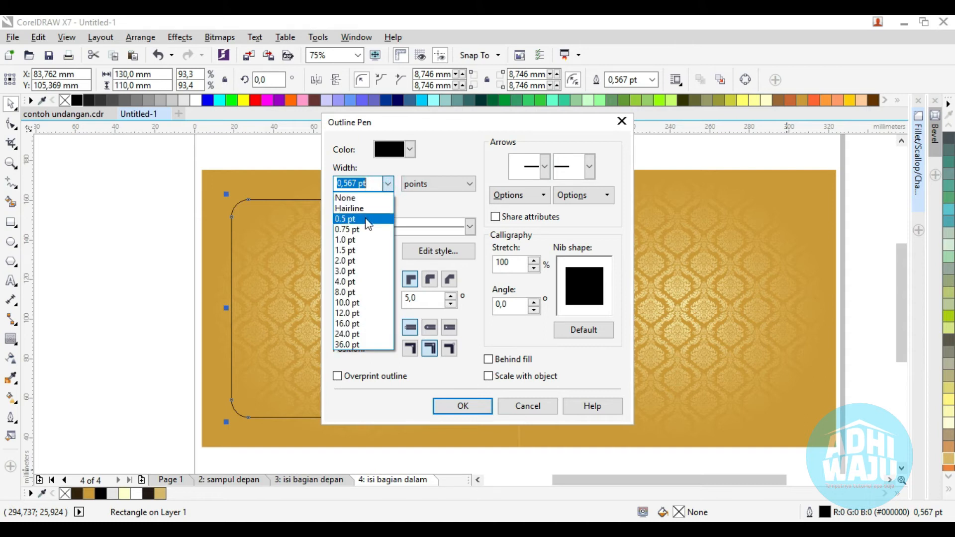
{"action": "left_click", "coordinate": [346, 260]}
{"action": "left_click", "coordinate": [488, 375]}
{"action": "left_click", "coordinate": [487, 358]}
{"action": "left_click", "coordinate": [429, 329]}
{"action": "left_click", "coordinate": [429, 279]}
{"action": "left_click", "coordinate": [463, 406]}
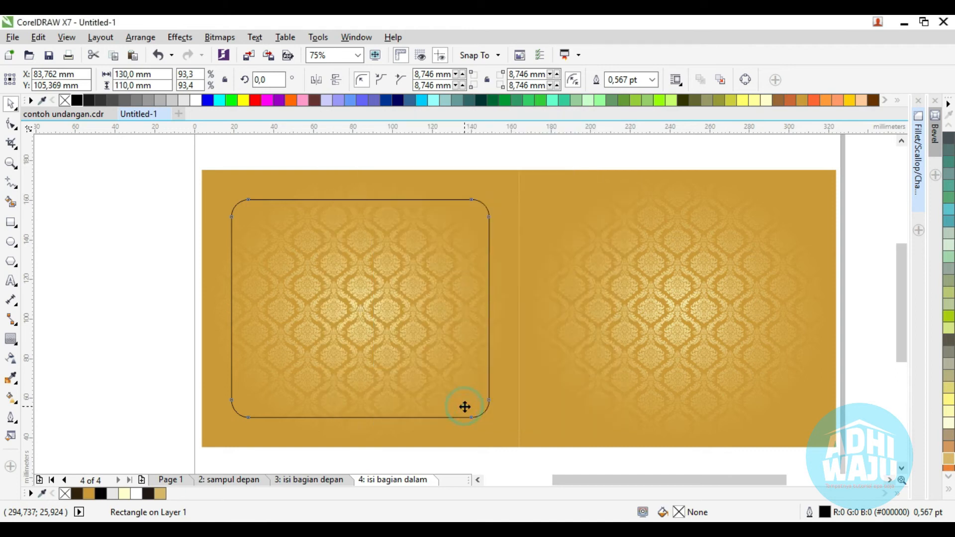
Set the rounded rectangle's outline width to 4.0 pt.
{"action": "double_click", "coordinate": [827, 511]}
{"action": "left_click", "coordinate": [387, 183]}
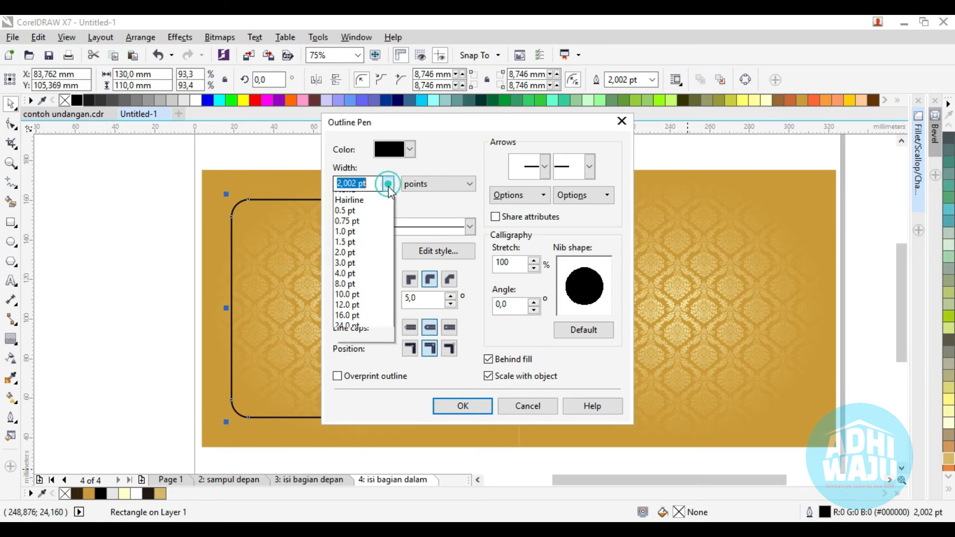
{"action": "left_click", "coordinate": [353, 281]}
{"action": "left_click", "coordinate": [463, 406]}
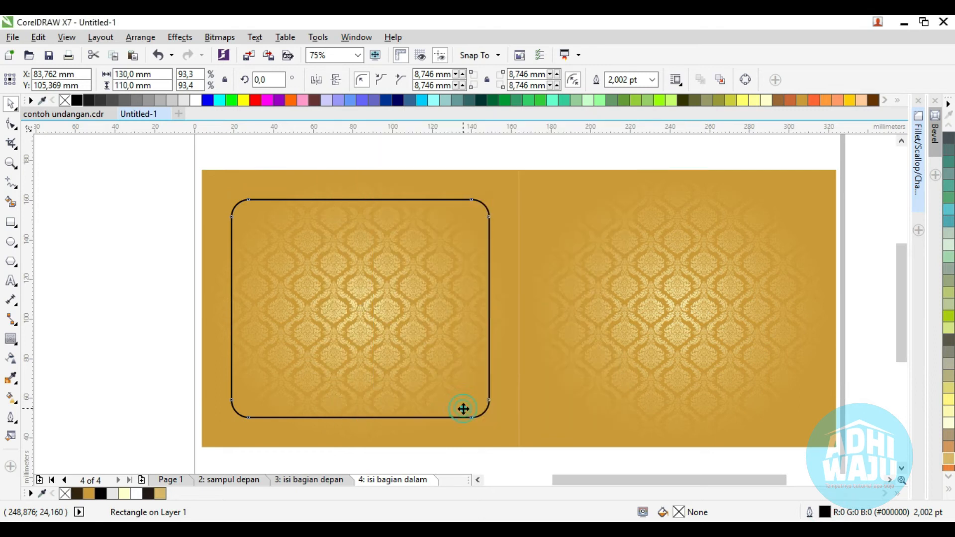
Set the rounded rectangle's outline width to 6 pt.
{"action": "double_click", "coordinate": [825, 515]}
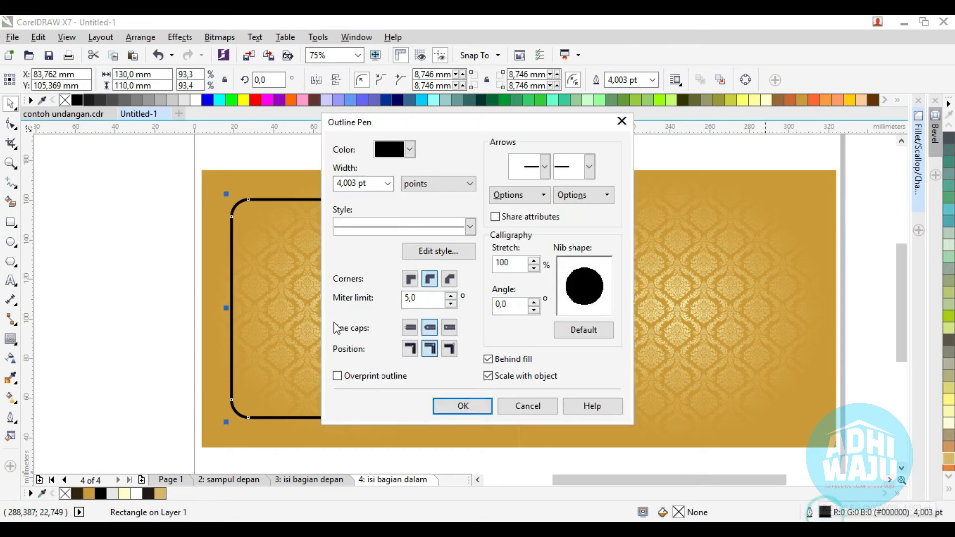
{"action": "left_click", "coordinate": [387, 183]}
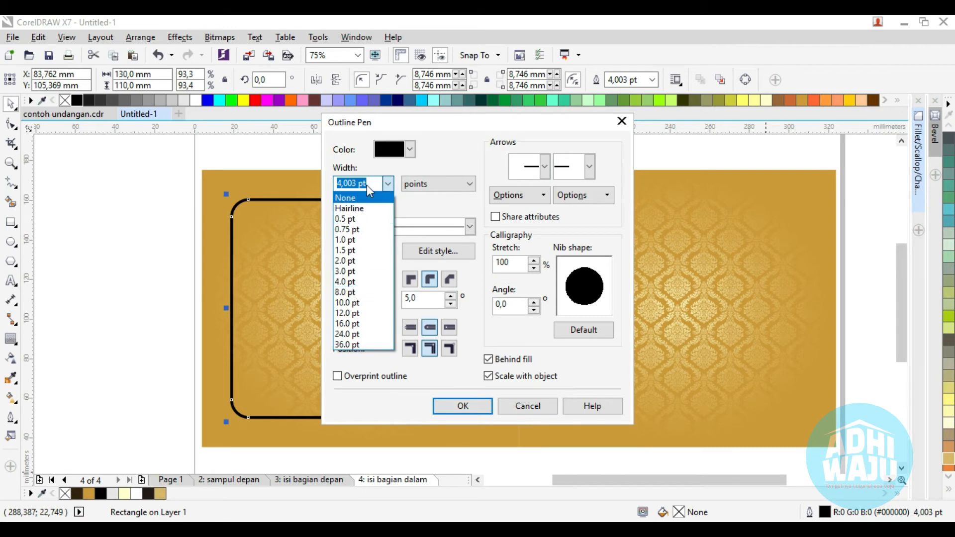
{"action": "type", "text": "6"}
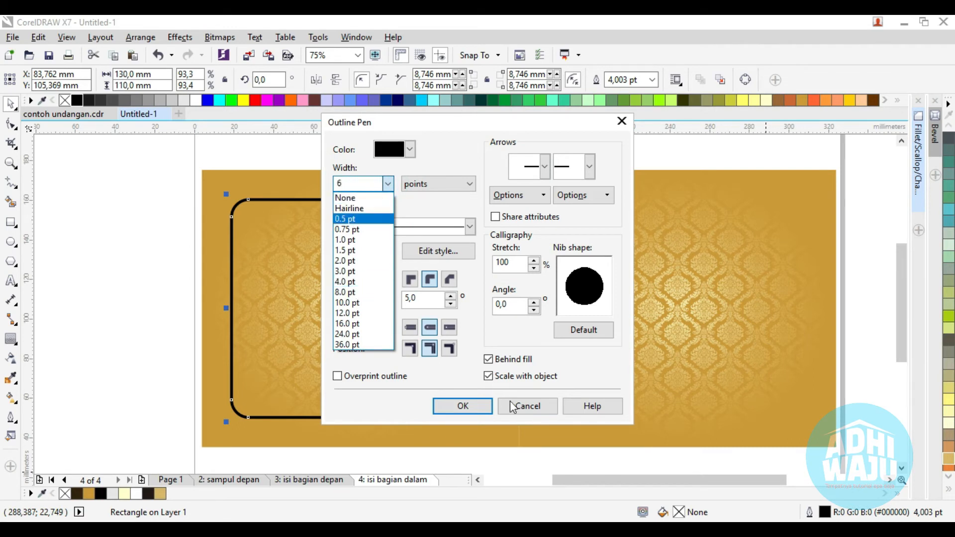
{"action": "left_click", "coordinate": [478, 402]}
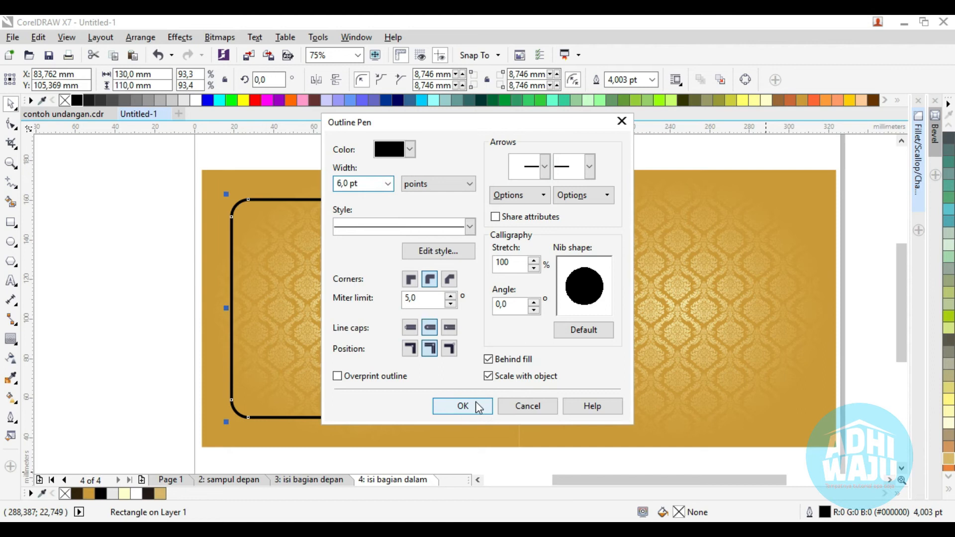
{"action": "left_click", "coordinate": [453, 410]}
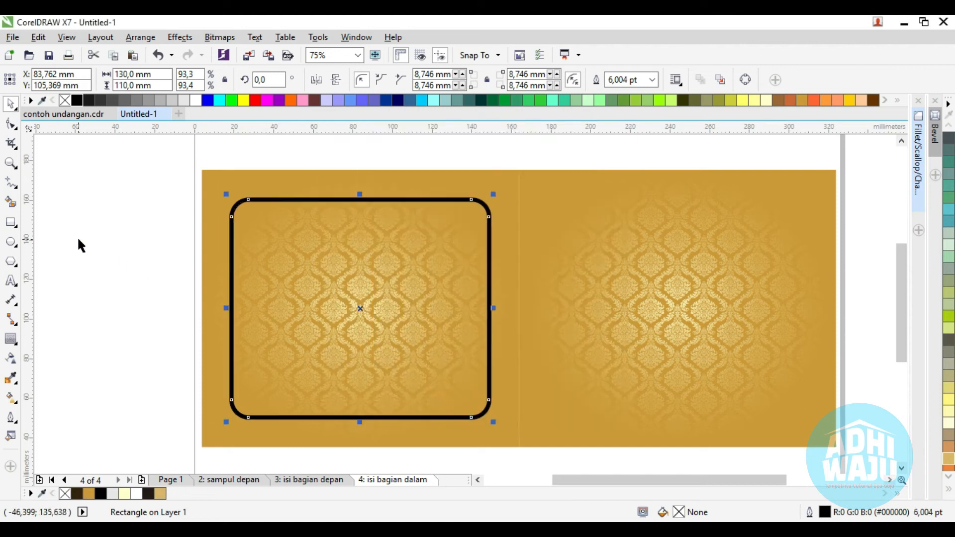
{"action": "left_click", "coordinate": [76, 245]}
Fill the rounded rectangle on the left gold panel with white.
{"action": "scroll", "coordinate": [295, 205], "scroll_direction": "up", "scroll_amount": 2}
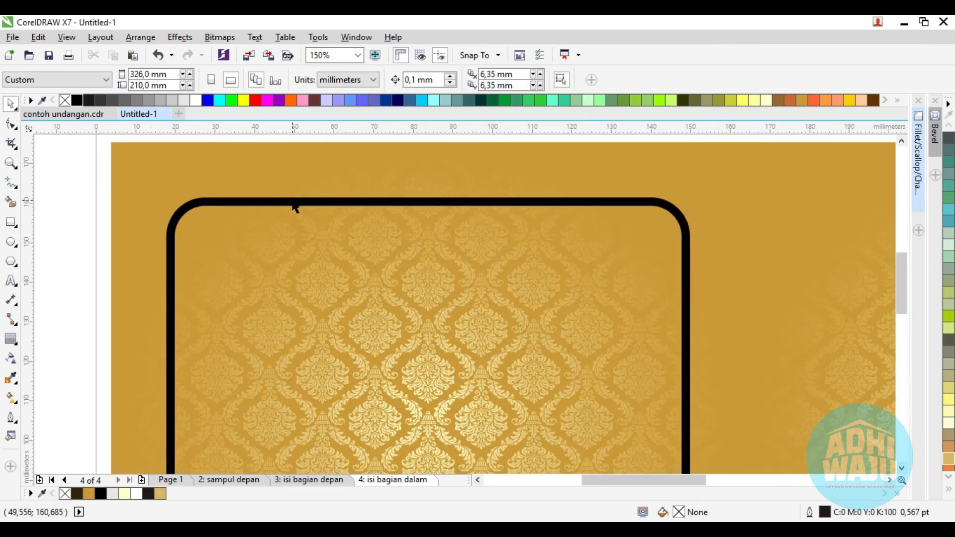
{"action": "left_click", "coordinate": [295, 207]}
{"action": "left_click", "coordinate": [196, 101]}
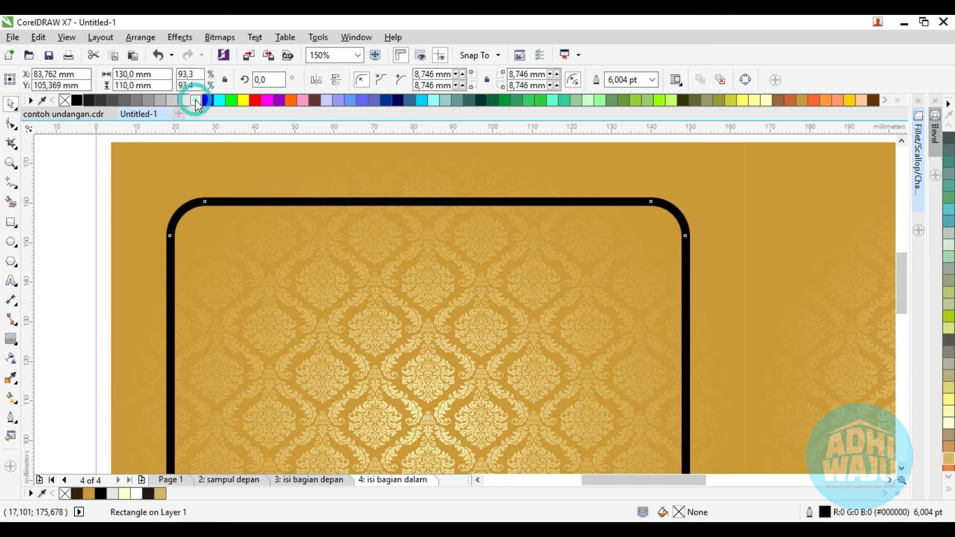
{"action": "scroll", "coordinate": [267, 202], "scroll_direction": "down", "scroll_amount": 2}
{"action": "left_click", "coordinate": [117, 249]}
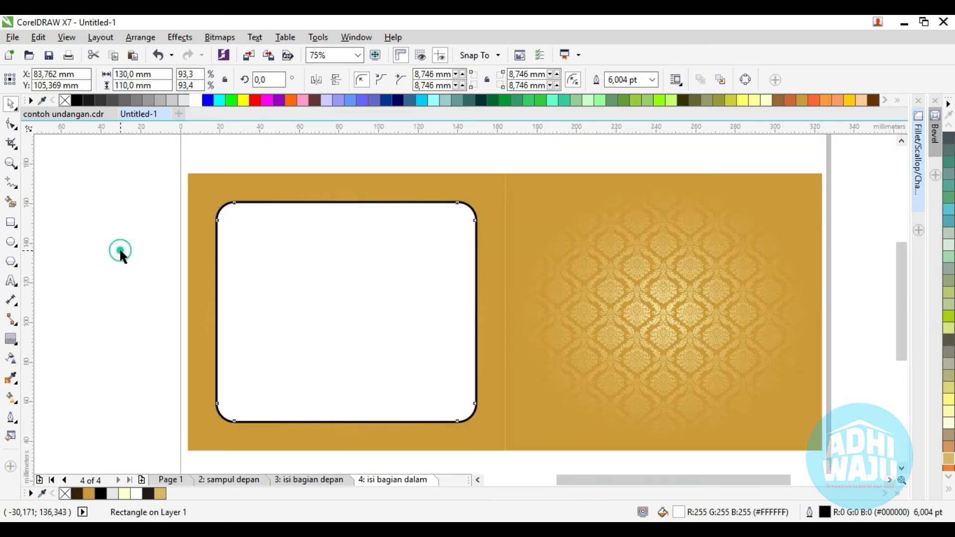
Apply a uniform transparency of 30 to the white rounded rectangle.
{"action": "left_click", "coordinate": [309, 288]}
{"action": "left_click", "coordinate": [13, 360]}
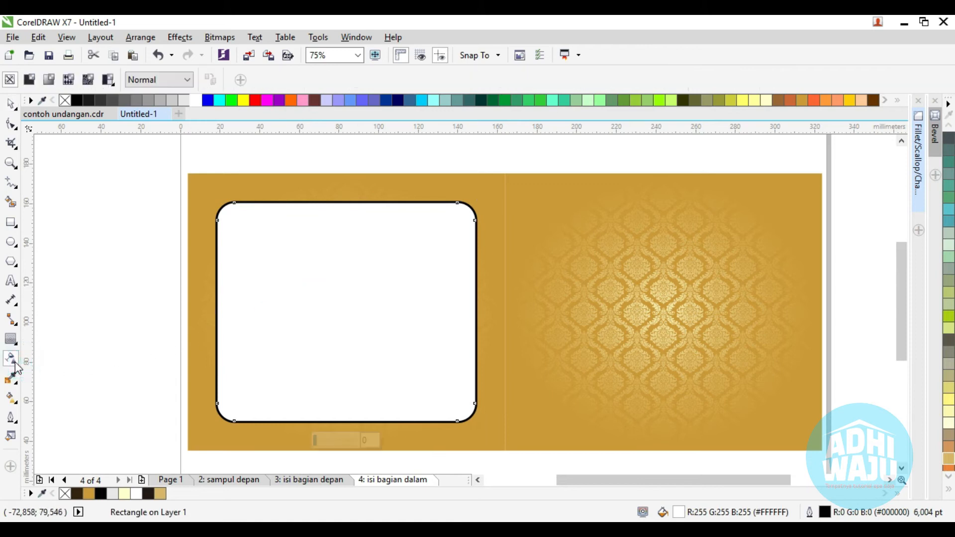
{"action": "left_click", "coordinate": [30, 80]}
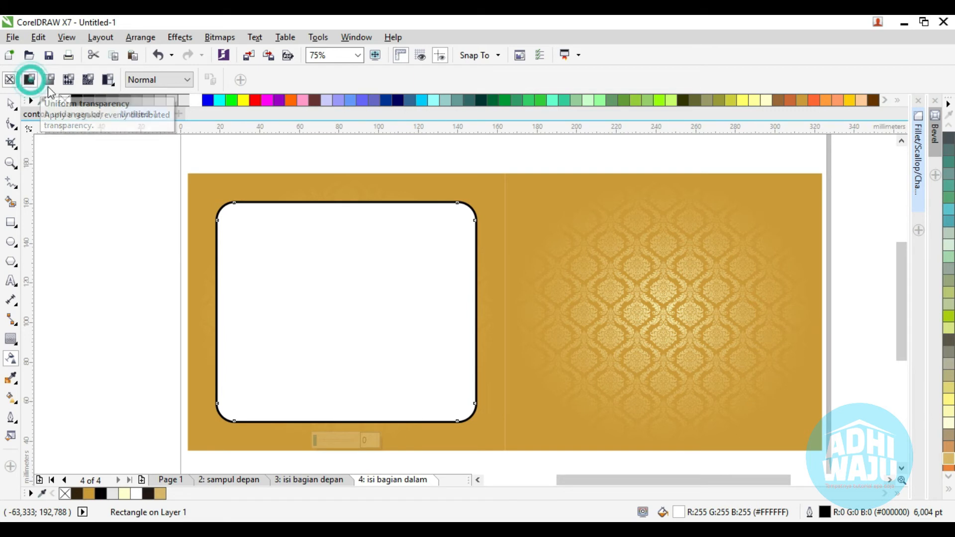
{"action": "double_click", "coordinate": [292, 75]}
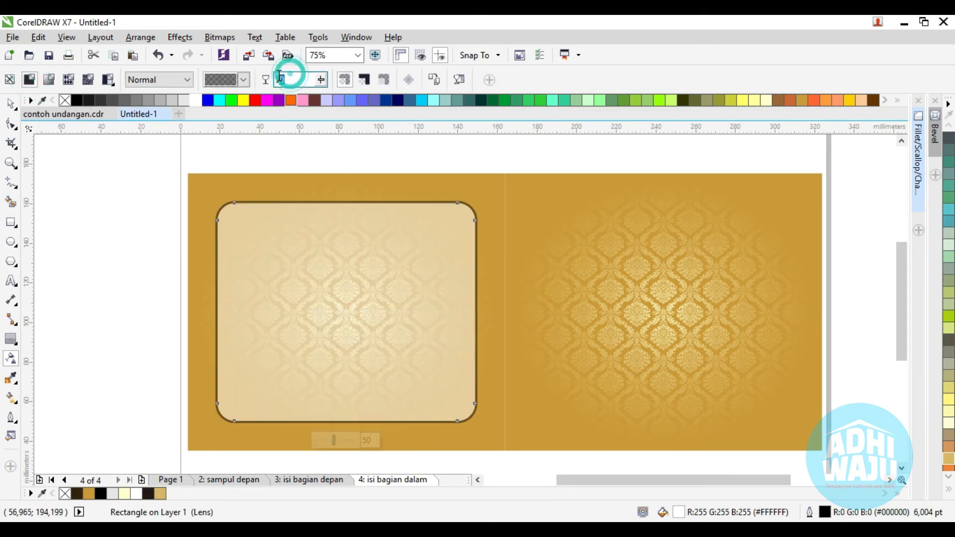
{"action": "type", "text": "30"}
{"action": "key", "text": "Return"}
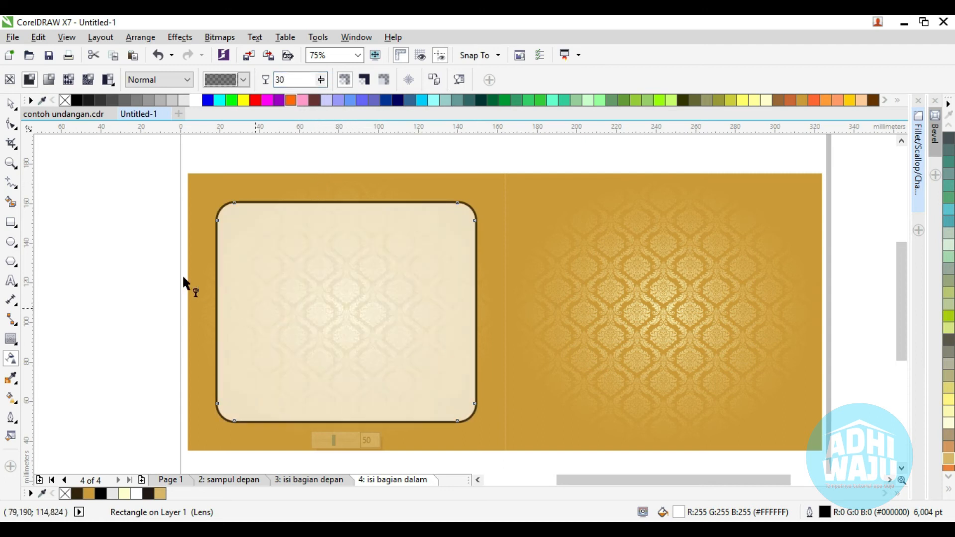
{"action": "left_click", "coordinate": [11, 104]}
{"action": "left_click", "coordinate": [60, 226]}
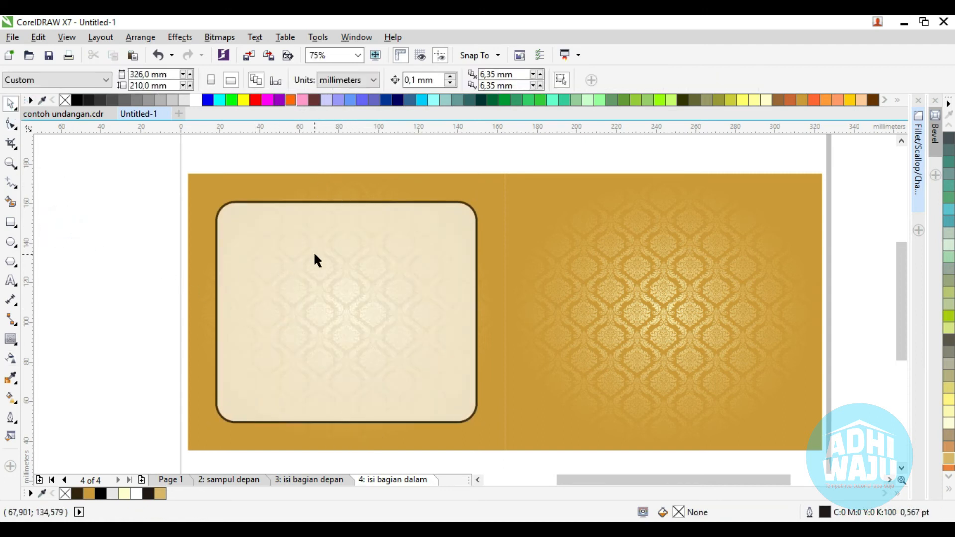
{"action": "scroll", "coordinate": [315, 260], "scroll_direction": "up", "scroll_amount": 2}
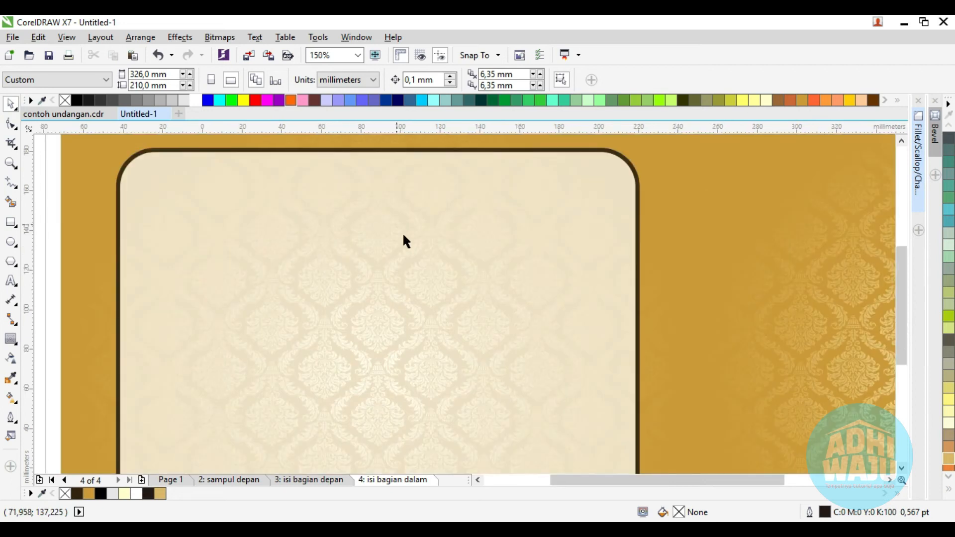
{"action": "scroll", "coordinate": [410, 248], "scroll_direction": "down", "scroll_amount": 2}
{"action": "scroll", "coordinate": [342, 274], "scroll_direction": "up", "scroll_amount": 2}
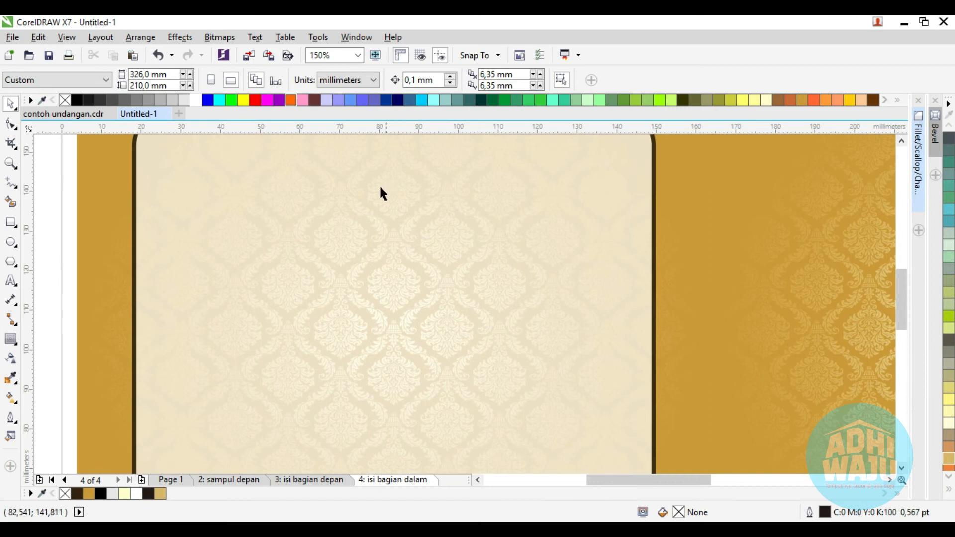
{"action": "left_click_drag", "start_coordinate": [551, 300], "coordinate": [305, 300]}
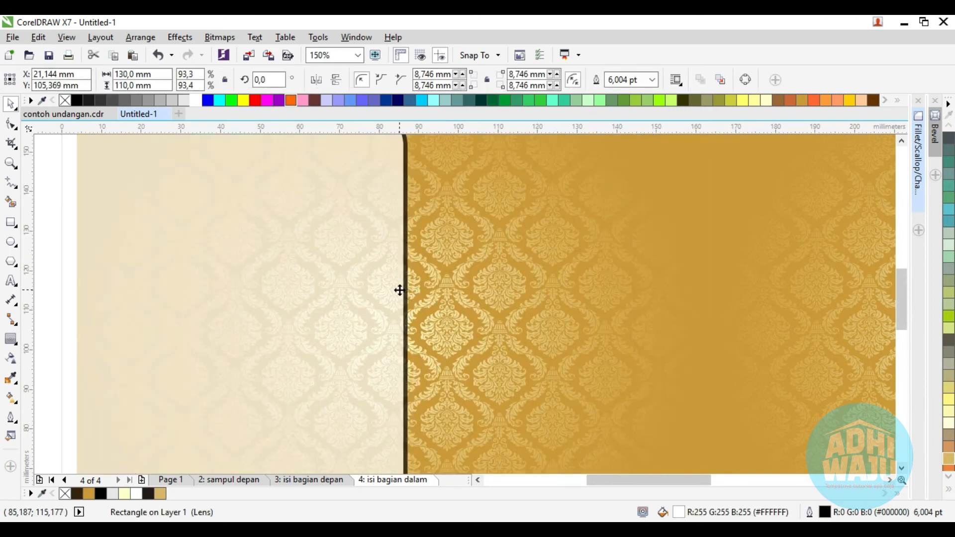
{"action": "key", "text": "ctrl+z"}
{"action": "scroll", "coordinate": [467, 263], "scroll_direction": "down", "scroll_amount": 2}
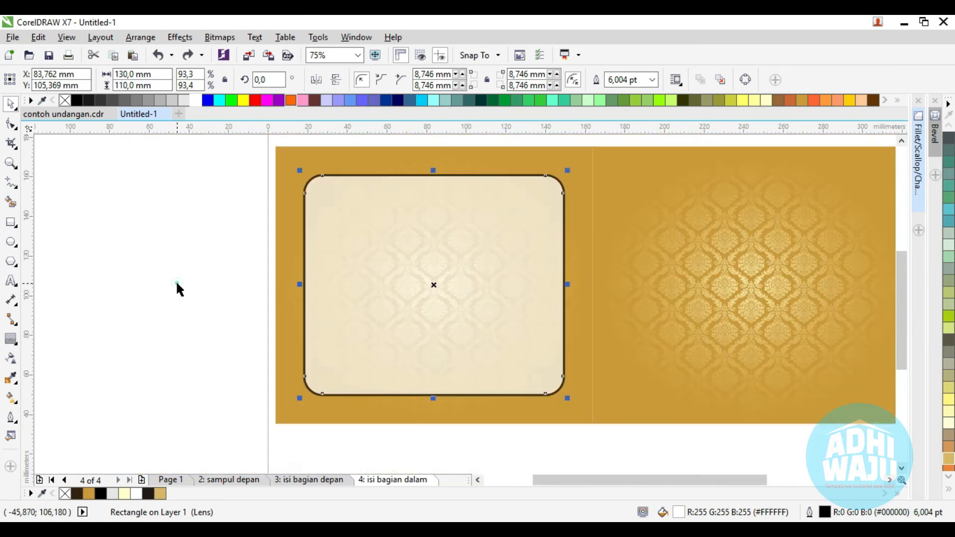
{"action": "left_click", "coordinate": [178, 284]}
{"action": "left_click", "coordinate": [409, 279]}
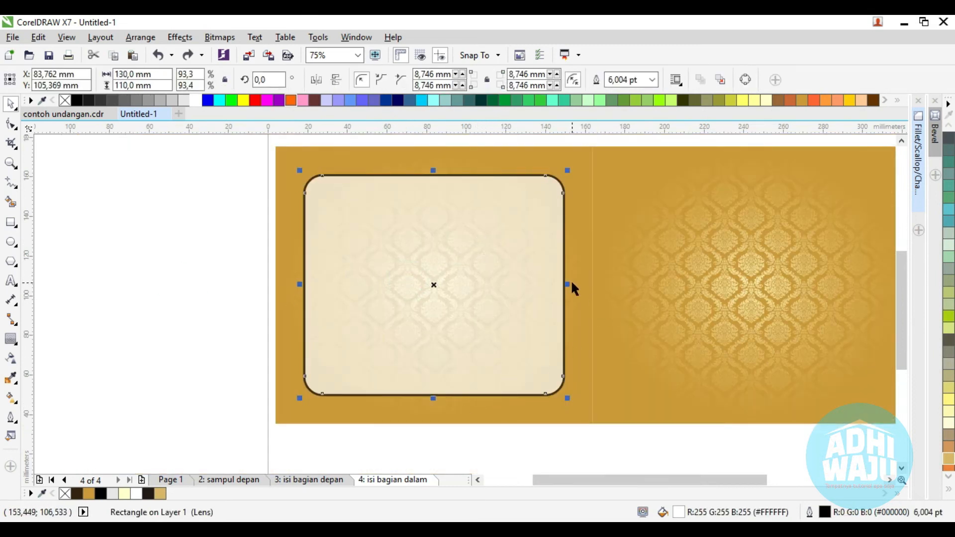
{"action": "scroll", "coordinate": [571, 283], "scroll_direction": "up", "scroll_amount": 2}
{"action": "left_click_drag", "start_coordinate": [559, 288], "coordinate": [585, 283]}
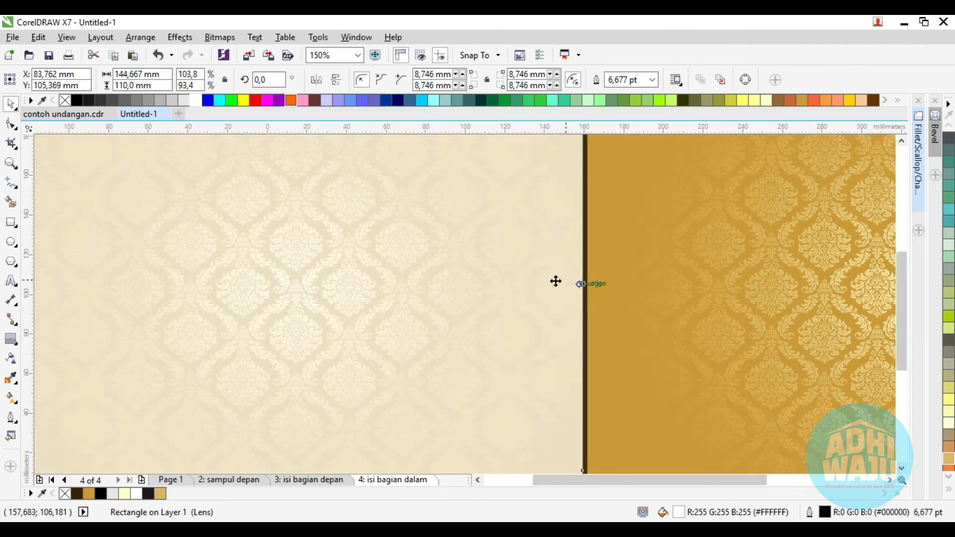
{"action": "scroll", "coordinate": [556, 282], "scroll_direction": "down", "scroll_amount": 2}
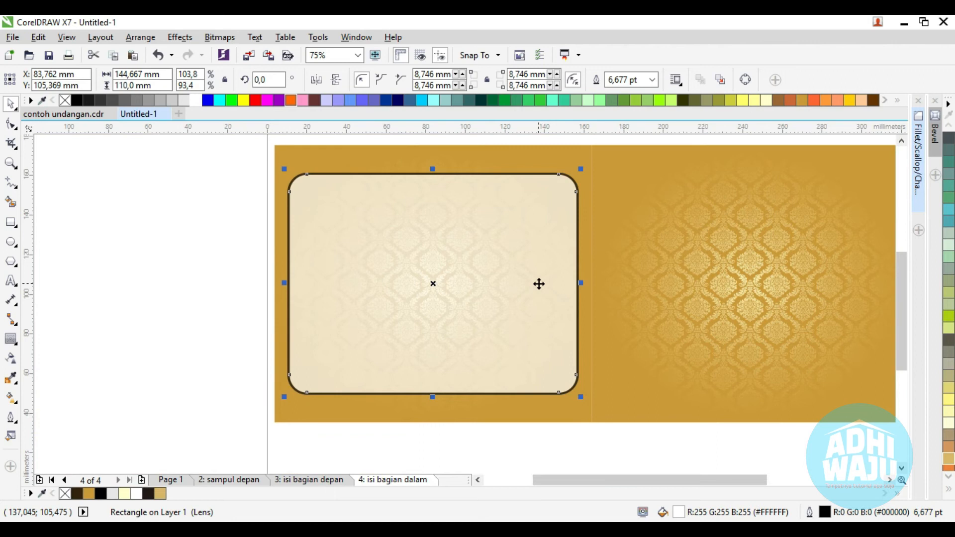
{"action": "key", "text": "ctrl+z"}
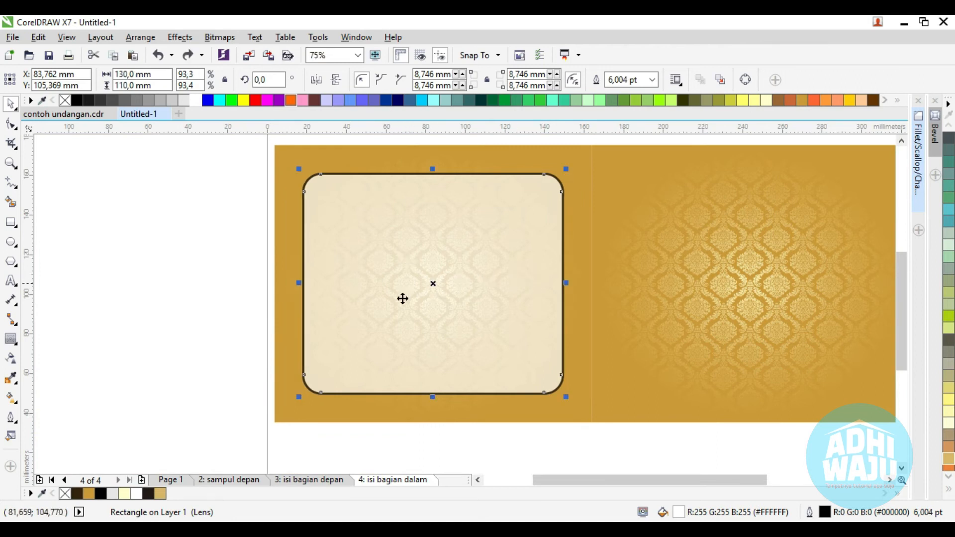
Copy the left panel's invitation text group from page 3 of contoh undangan.cdr onto the isi bagian dalam page of Untitled-1.
{"action": "left_click", "coordinate": [68, 114]}
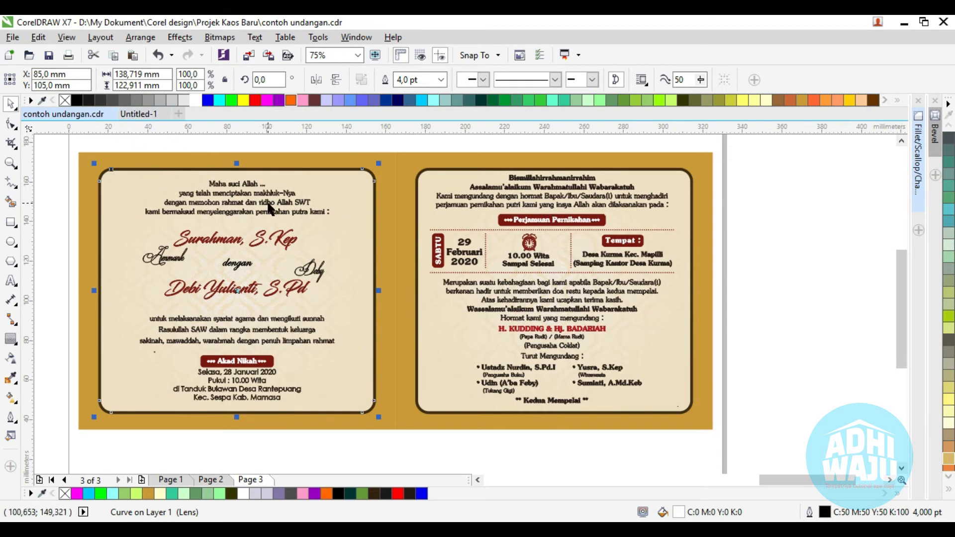
{"action": "left_click", "coordinate": [137, 181]}
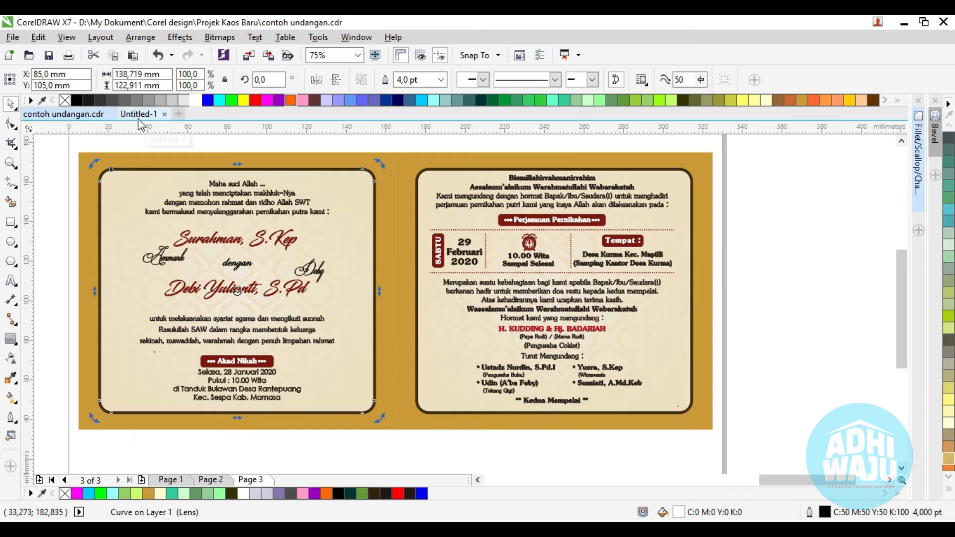
{"action": "left_click", "coordinate": [204, 209]}
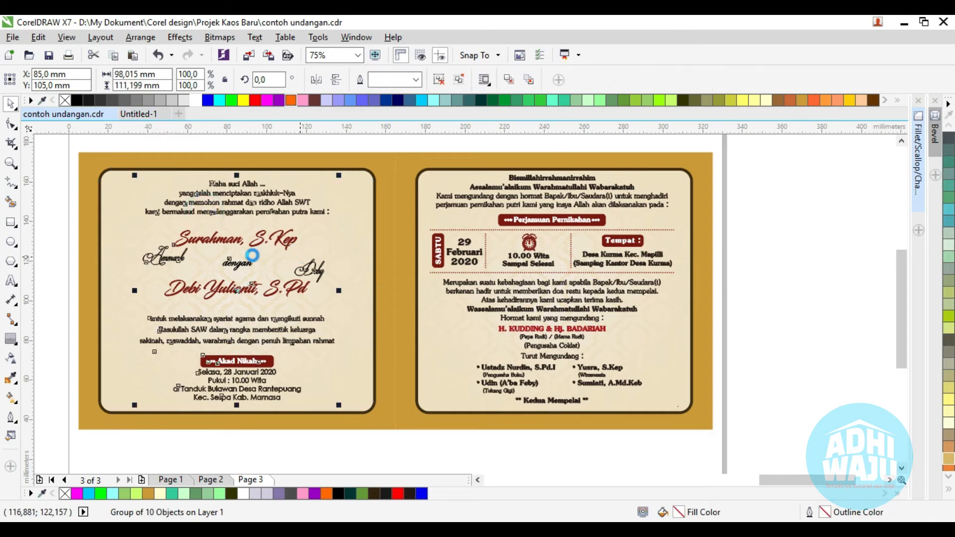
{"action": "left_click", "coordinate": [140, 114]}
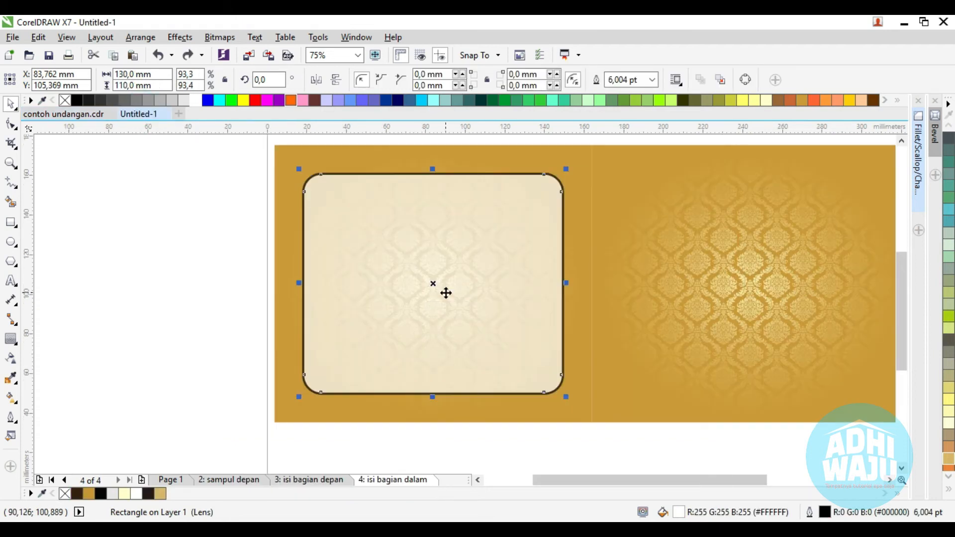
{"action": "key", "text": "ctrl+v"}
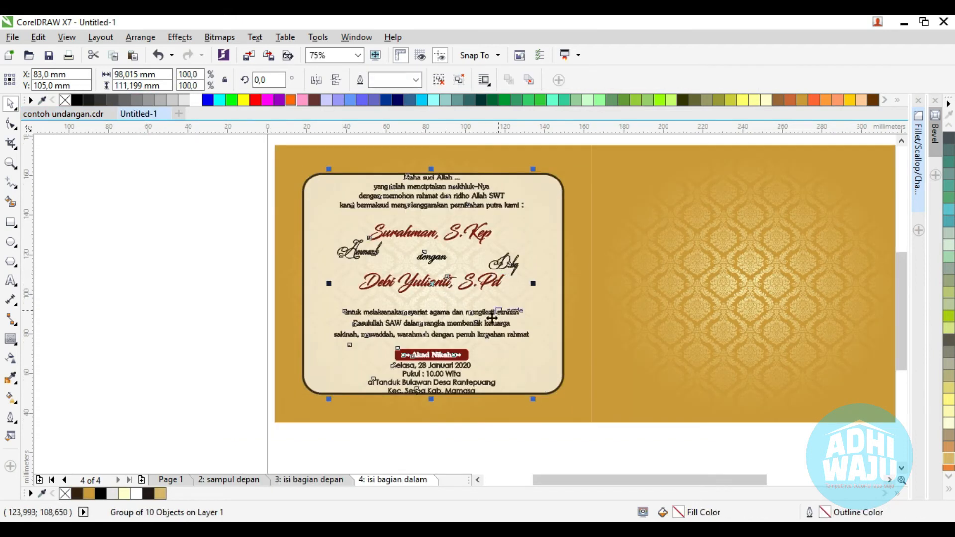
Enlarge the white rounded rectangle proportionally about its centre to about 142.8 by 120.9 mm around the pasted text.
{"action": "left_click", "coordinate": [557, 187]}
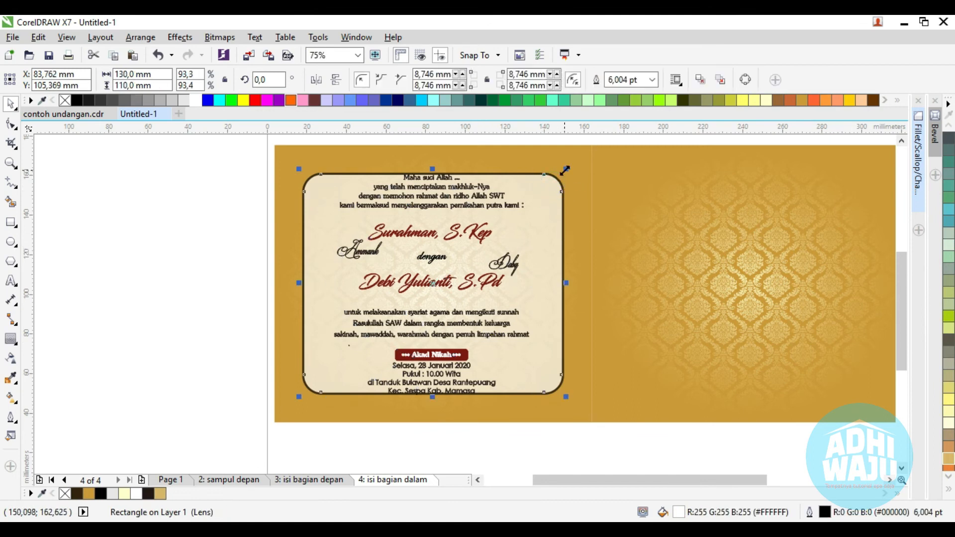
{"action": "scroll", "coordinate": [565, 170], "scroll_direction": "up", "scroll_amount": 2}
{"action": "left_click_drag", "start_coordinate": [565, 171], "coordinate": [610, 151]}
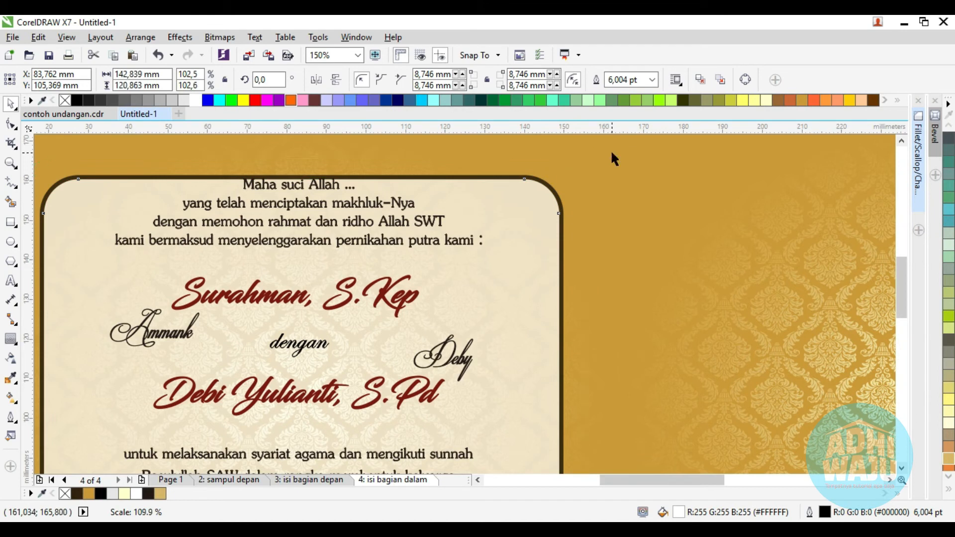
{"action": "scroll", "coordinate": [585, 243], "scroll_direction": "down", "scroll_amount": 2}
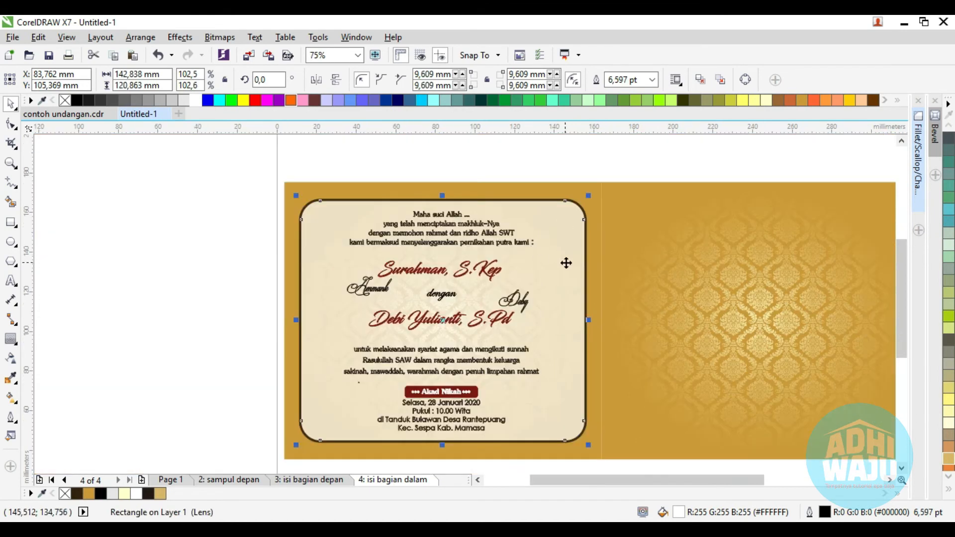
Centre the rounded rectangle on the left gold panel and the invitation text group within the rectangle.
{"action": "left_click", "coordinate": [592, 256], "text": "shift"}
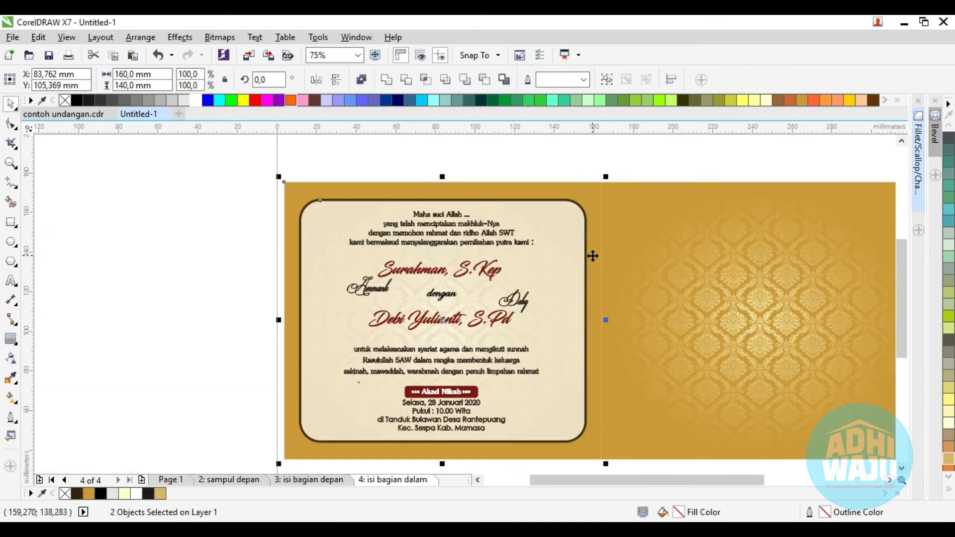
{"action": "left_click", "coordinate": [240, 257]}
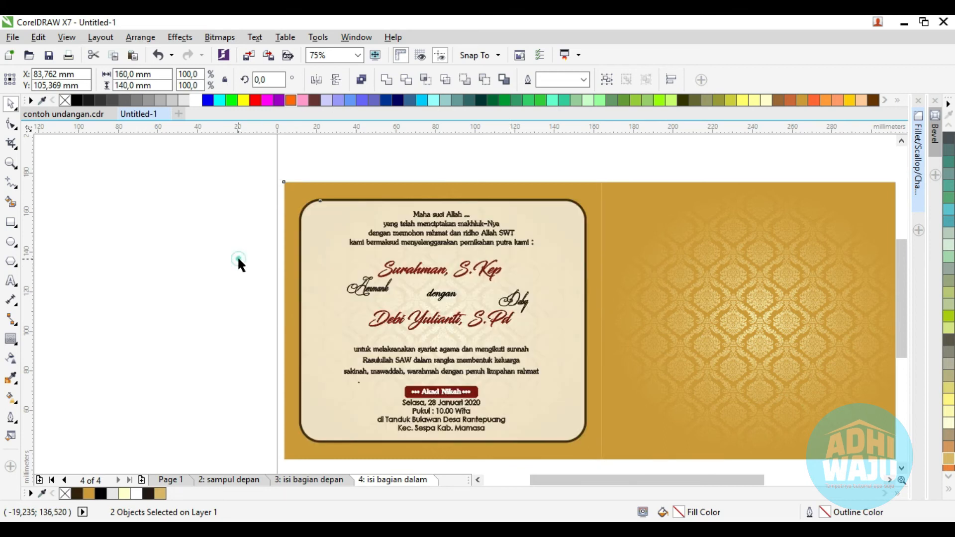
{"action": "left_click", "coordinate": [324, 240]}
{"action": "left_click", "coordinate": [324, 241], "text": "shift"}
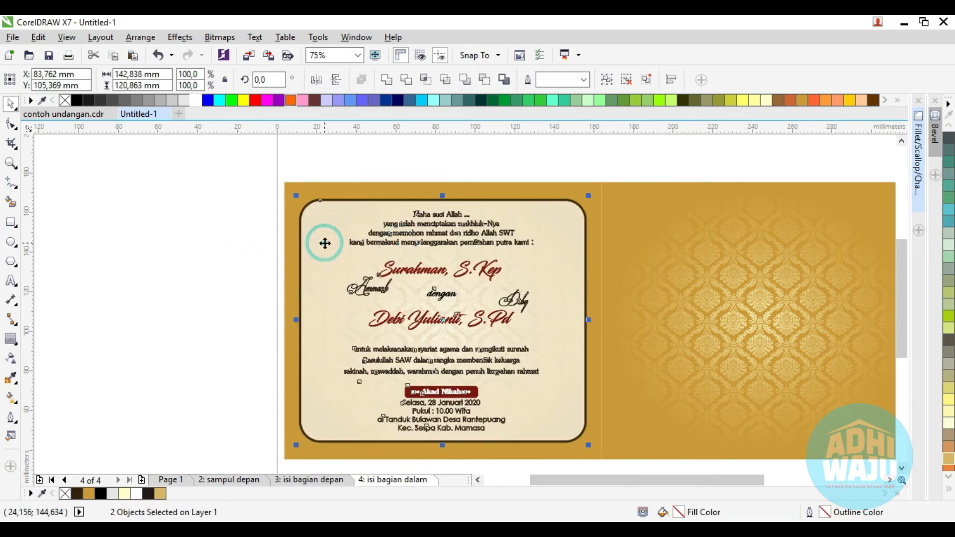
{"action": "left_click", "coordinate": [227, 263]}
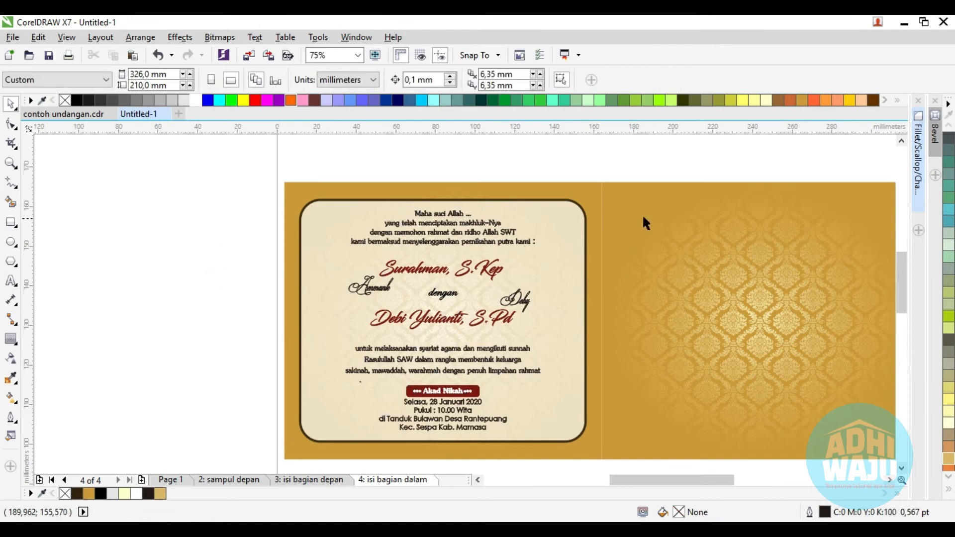
Duplicate the white rounded rectangle without its text and centre the copy on the right gold panel.
{"action": "scroll", "coordinate": [387, 245], "scroll_direction": "up", "scroll_amount": 2}
{"action": "scroll", "coordinate": [348, 264], "scroll_direction": "down", "scroll_amount": 5}
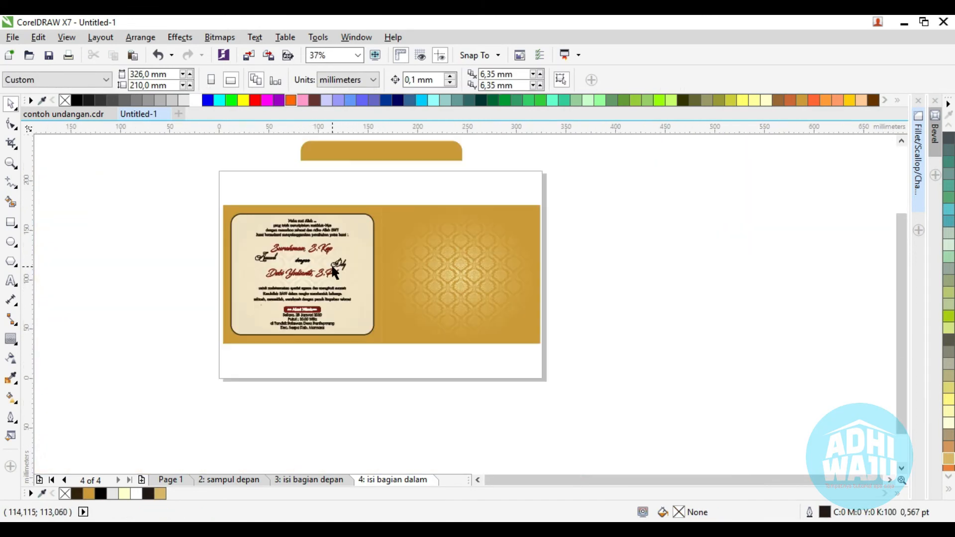
{"action": "scroll", "coordinate": [336, 271], "scroll_direction": "up", "scroll_amount": 2}
{"action": "left_click", "coordinate": [379, 228]}
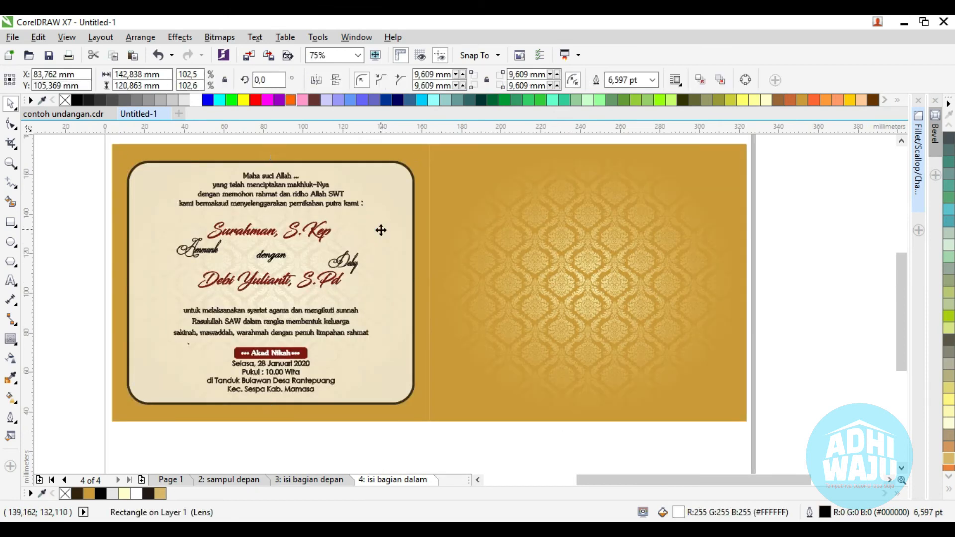
{"action": "left_click", "coordinate": [572, 240], "text": "shift"}
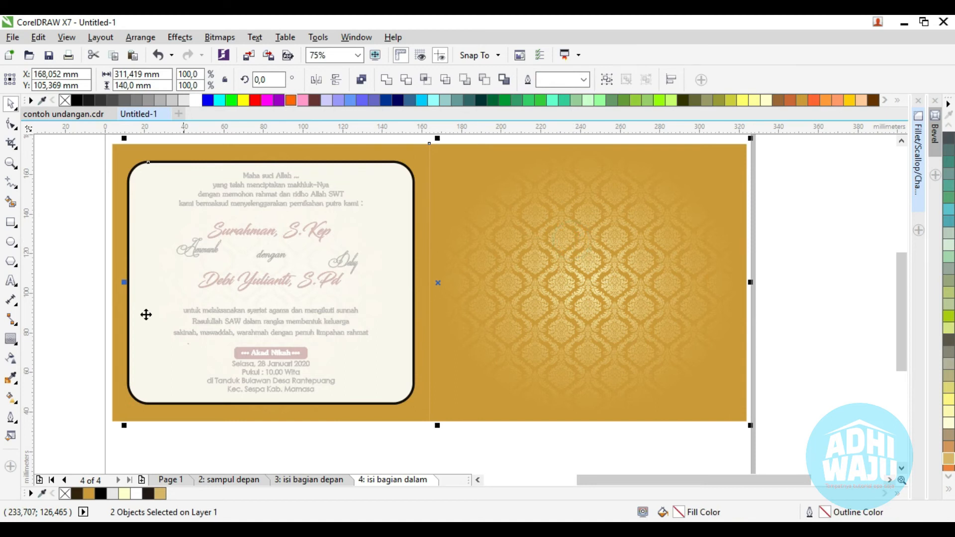
{"action": "left_click", "coordinate": [61, 255]}
{"action": "left_click", "coordinate": [266, 242]}
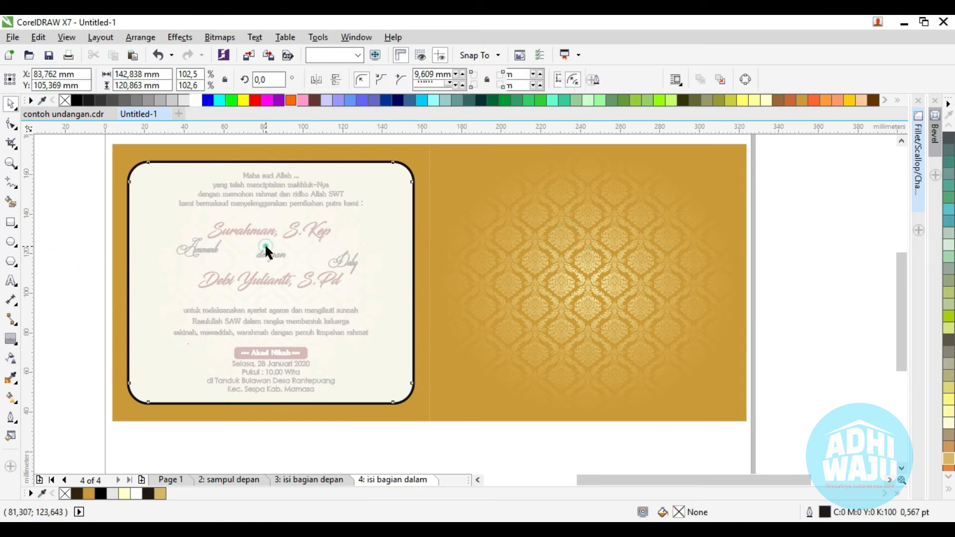
{"action": "left_click", "coordinate": [613, 216], "text": "shift"}
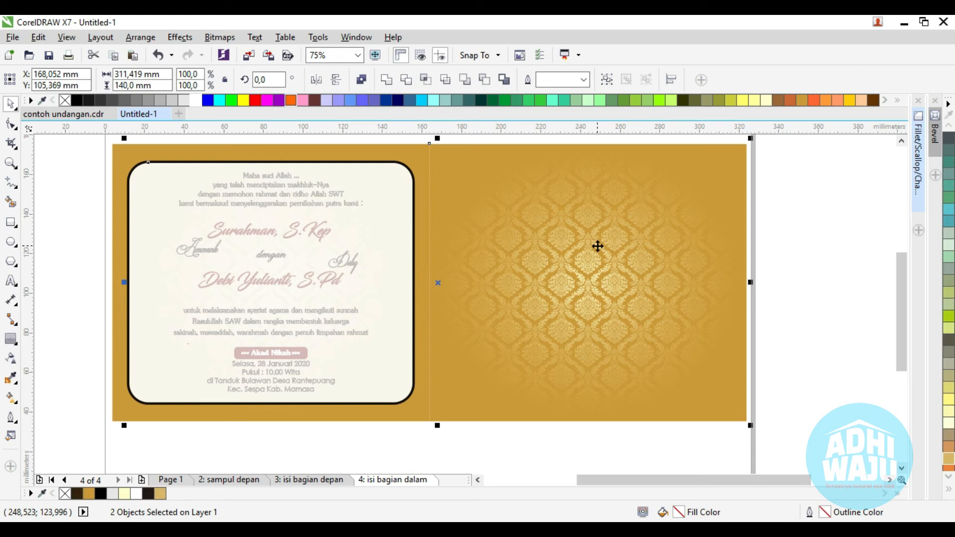
{"action": "key", "text": "c"}
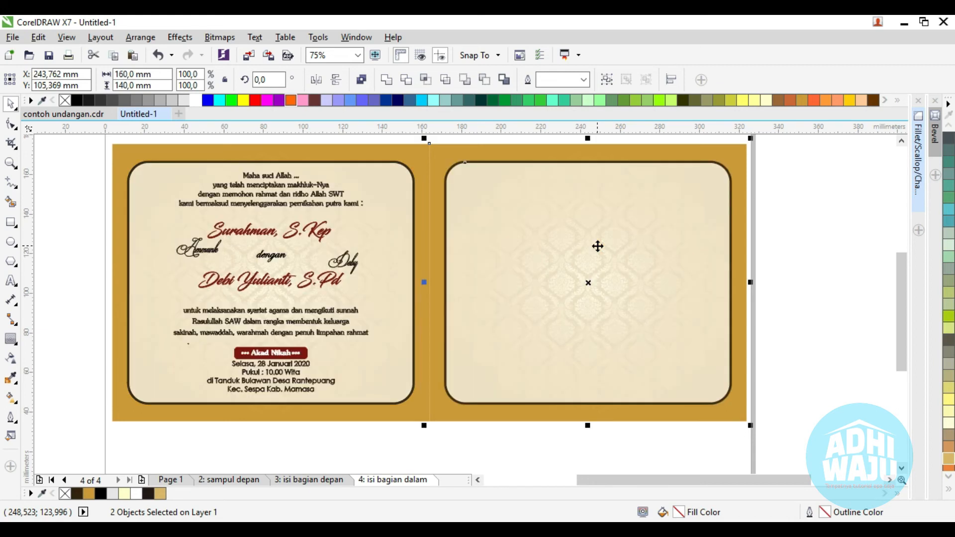
{"action": "left_click", "coordinate": [813, 239]}
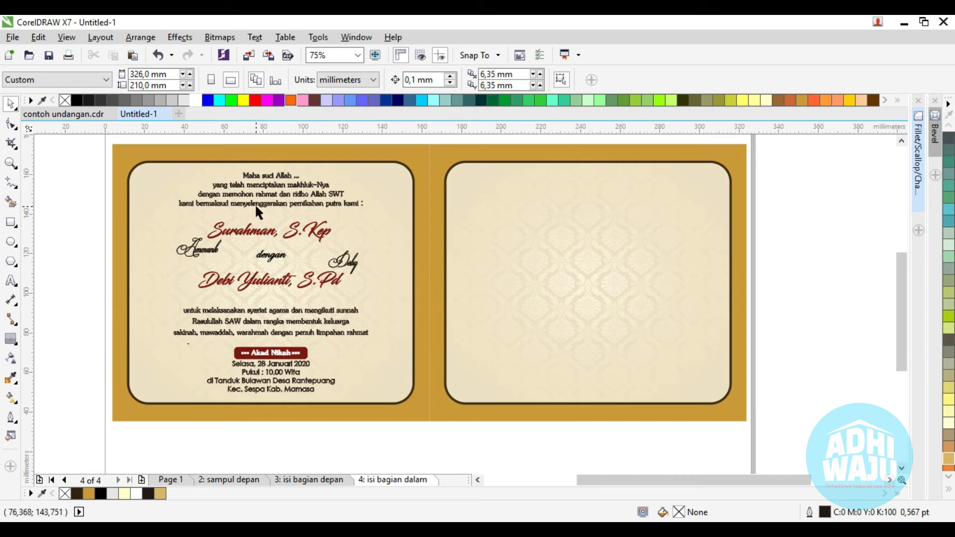
Examine the invitation text in the left frame up close, from the opening lines to the Akad Nikah details.
{"action": "scroll", "coordinate": [243, 182], "scroll_direction": "up", "scroll_amount": 2}
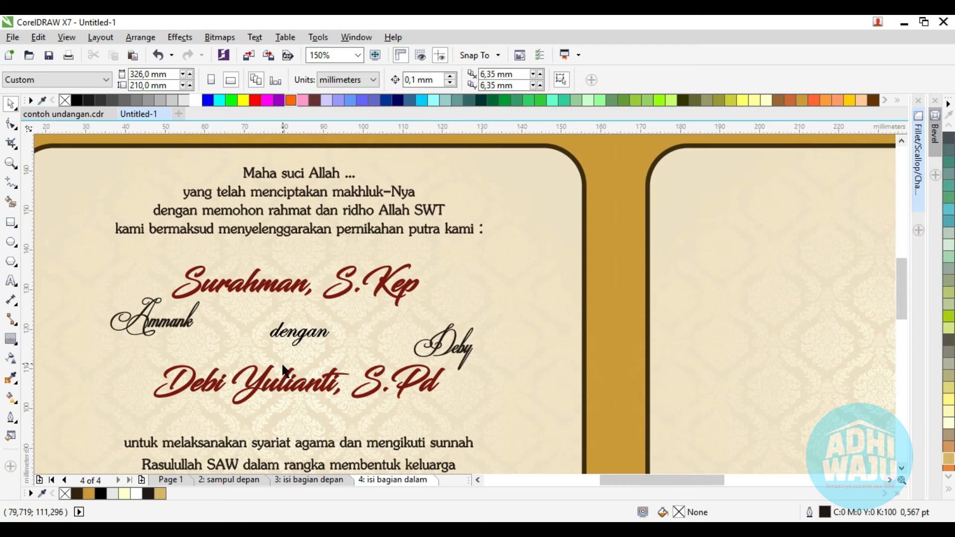
{"action": "scroll", "coordinate": [366, 312], "scroll_direction": "down", "scroll_amount": 1}
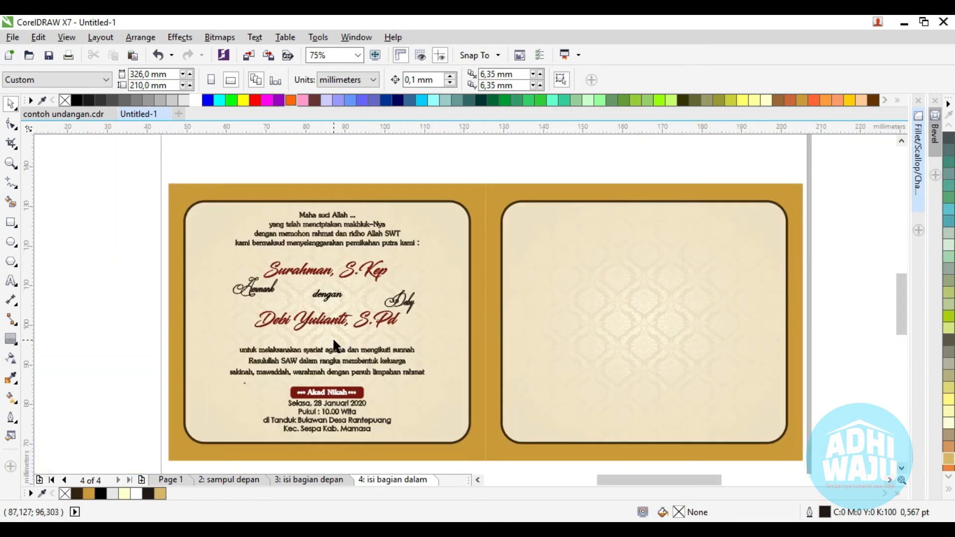
{"action": "scroll", "coordinate": [335, 319], "scroll_direction": "up", "scroll_amount": 2}
{"action": "scroll", "coordinate": [314, 256], "scroll_direction": "down", "scroll_amount": 1}
{"action": "scroll", "coordinate": [322, 293], "scroll_direction": "down", "scroll_amount": 1}
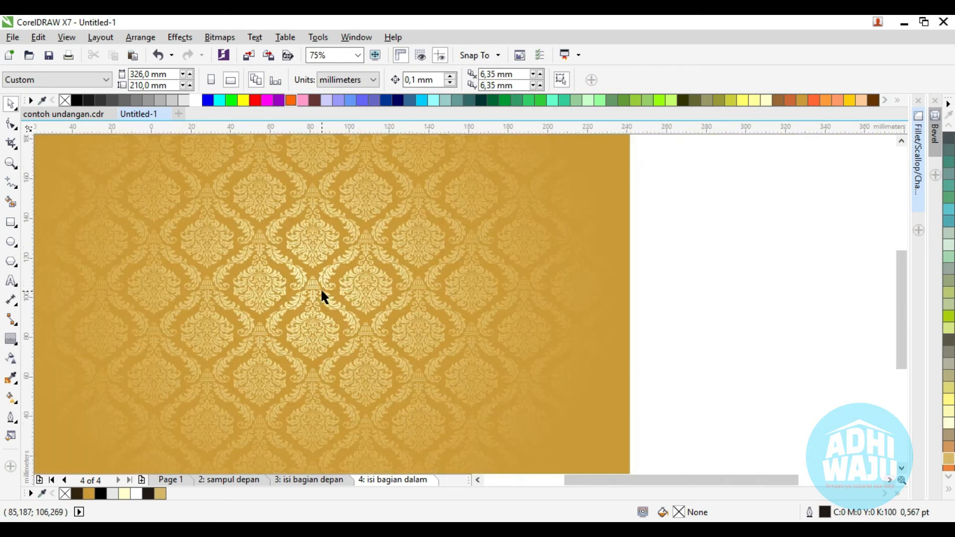
{"action": "scroll", "coordinate": [306, 242], "scroll_direction": "up", "scroll_amount": 1}
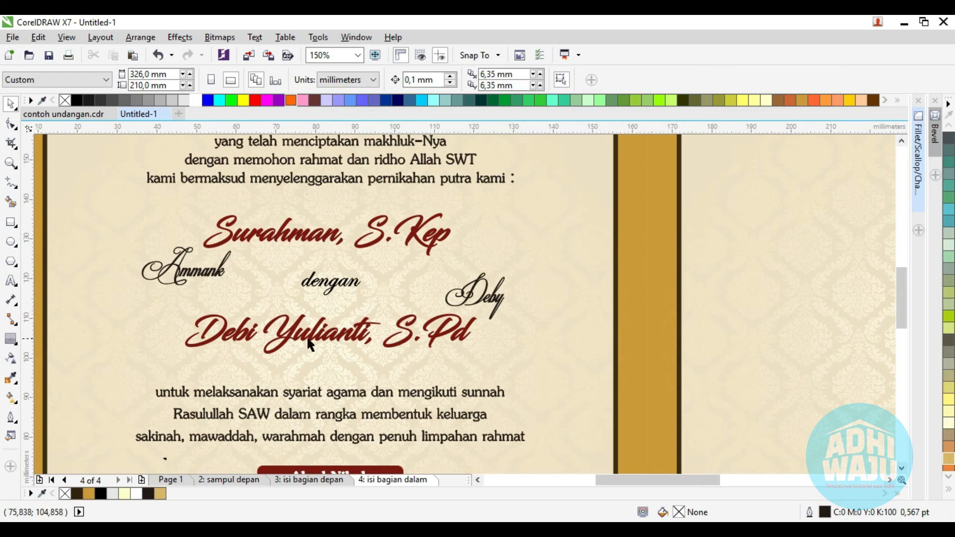
{"action": "scroll", "coordinate": [325, 245], "scroll_direction": "down", "scroll_amount": 2}
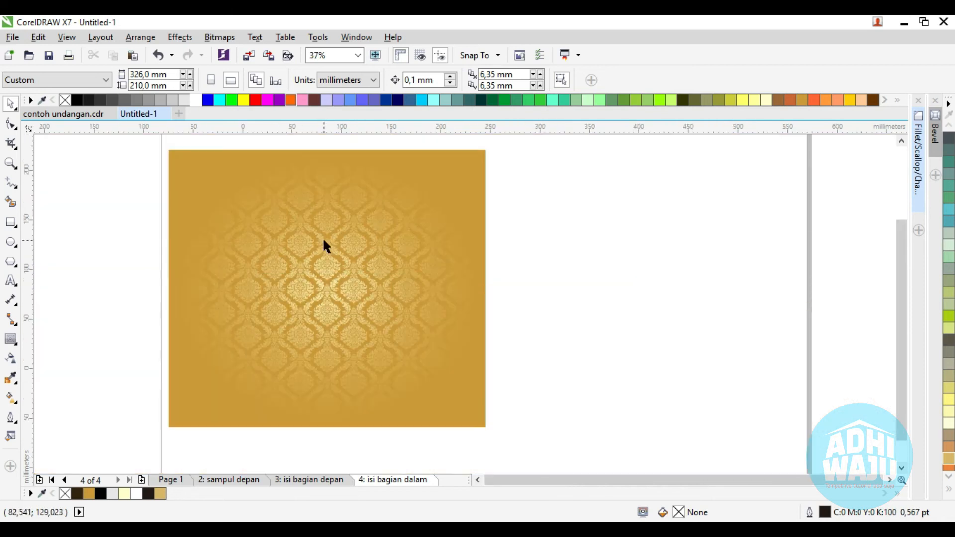
{"action": "scroll", "coordinate": [337, 309], "scroll_direction": "up", "scroll_amount": 1}
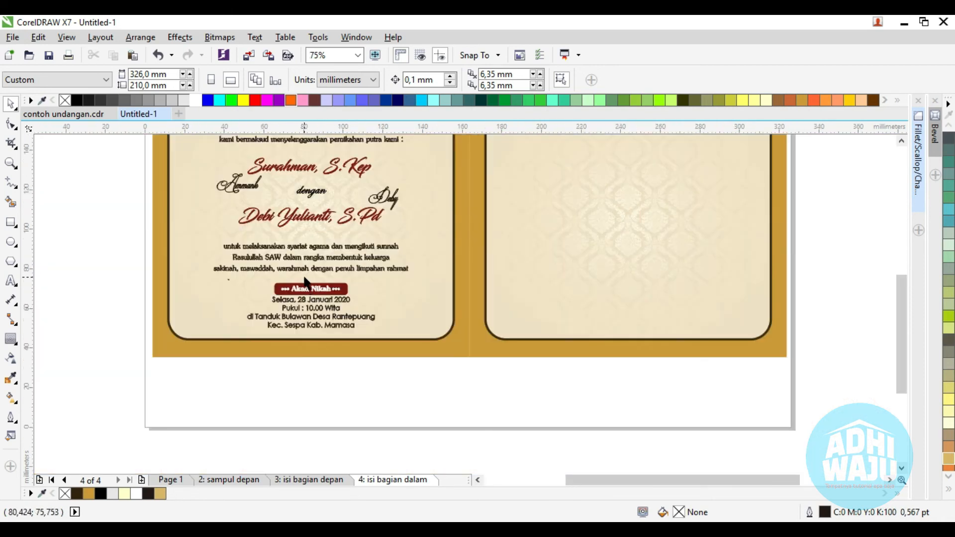
{"action": "scroll", "coordinate": [269, 255], "scroll_direction": "up", "scroll_amount": 1}
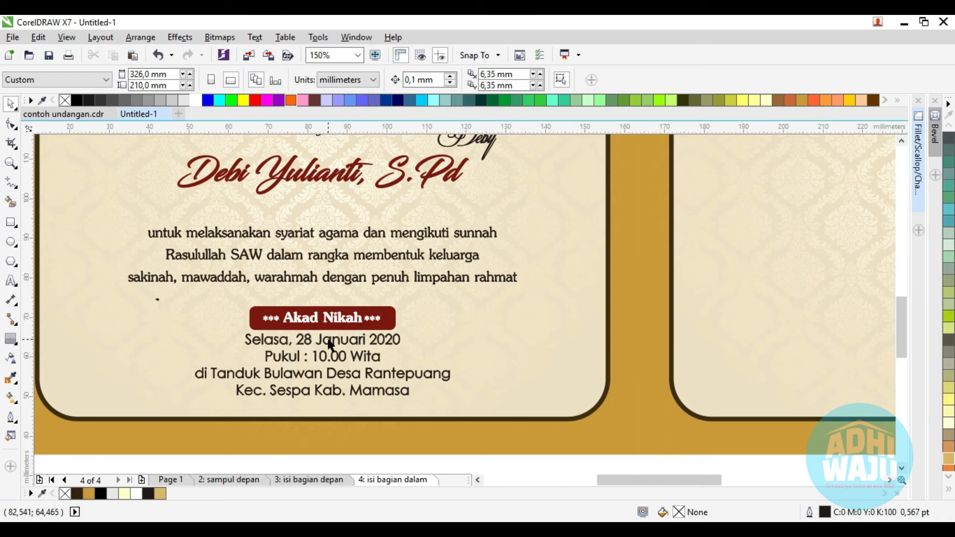
{"action": "scroll", "coordinate": [293, 333], "scroll_direction": "down", "scroll_amount": 4}
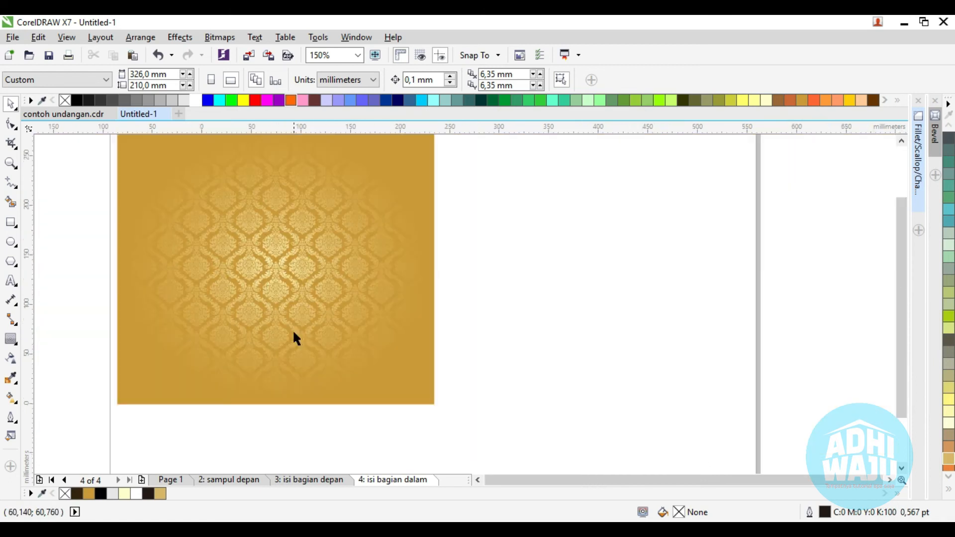
Copy the right-hand page's text group from contoh undangan.cdr into Untitled-1 and centre it within the empty right frame.
{"action": "scroll", "coordinate": [389, 246], "scroll_direction": "up", "scroll_amount": 2}
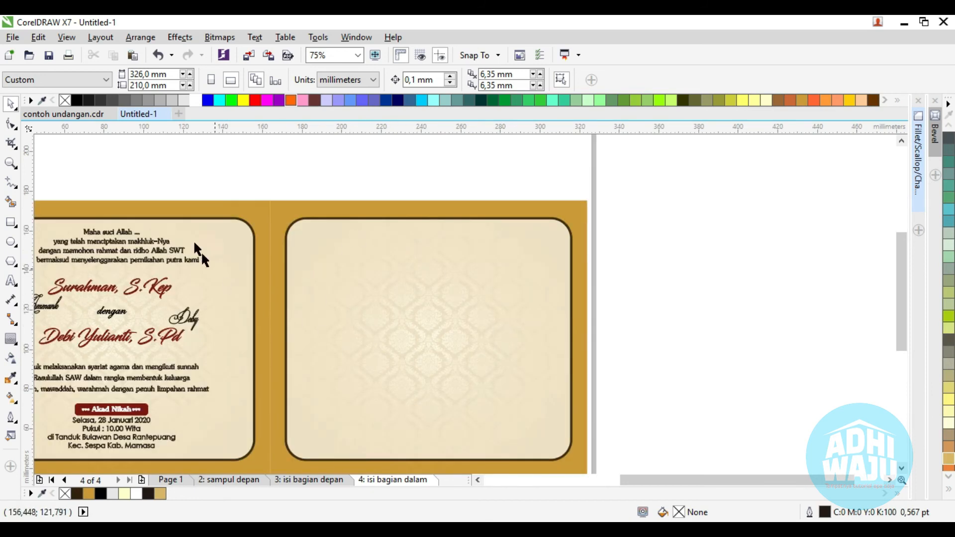
{"action": "left_click", "coordinate": [63, 114]}
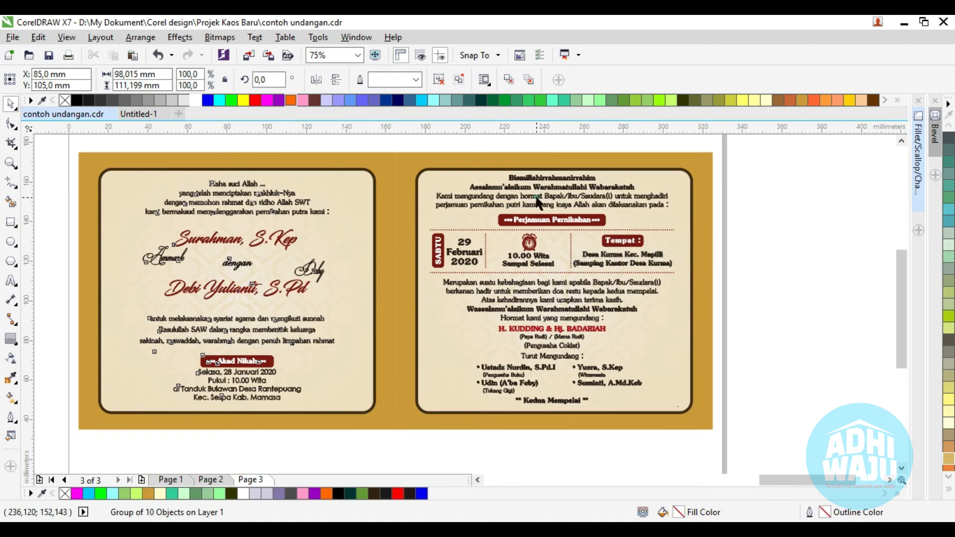
{"action": "left_click", "coordinate": [536, 199]}
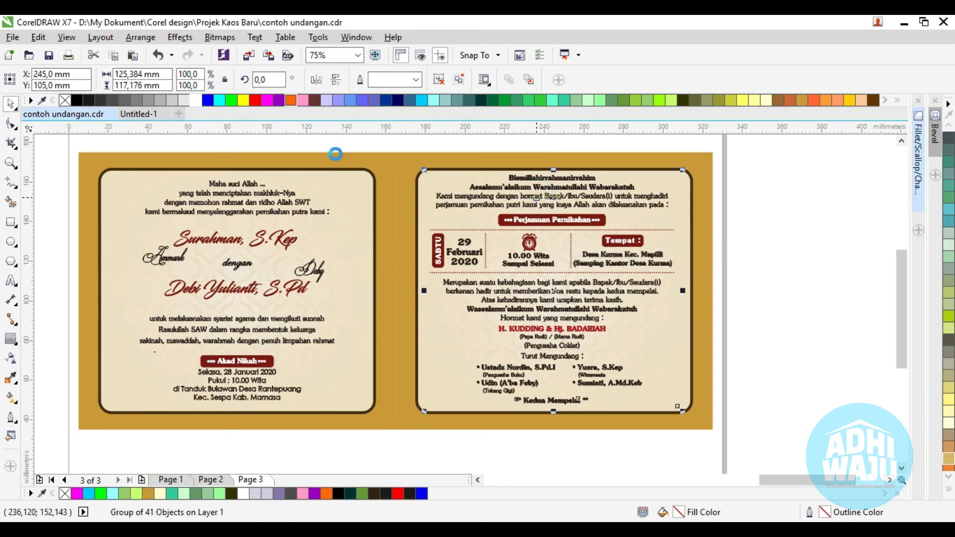
{"action": "left_click", "coordinate": [134, 114]}
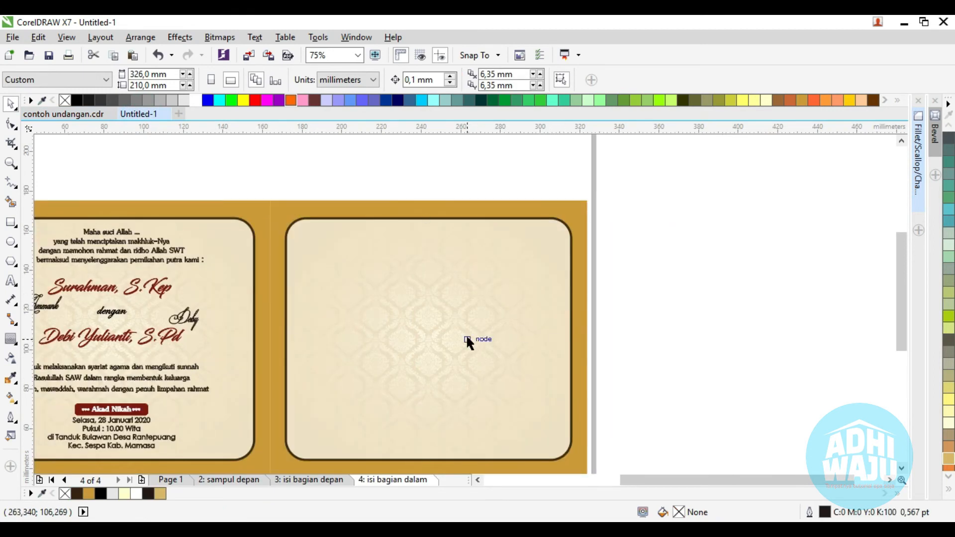
{"action": "key", "text": "ctrl+v"}
{"action": "left_click", "coordinate": [548, 384], "text": "shift"}
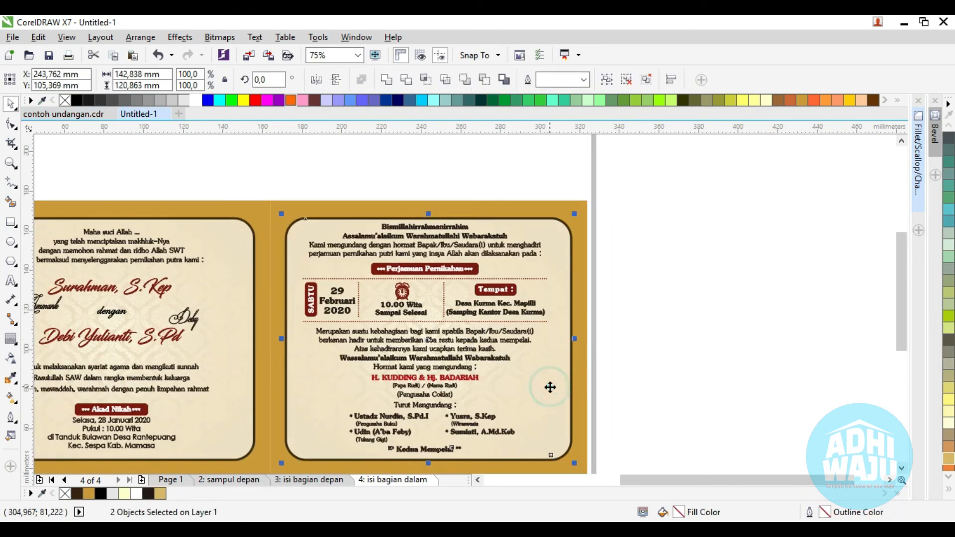
{"action": "key", "text": "c"}
{"action": "key", "text": "e"}
{"action": "left_click", "coordinate": [669, 348]}
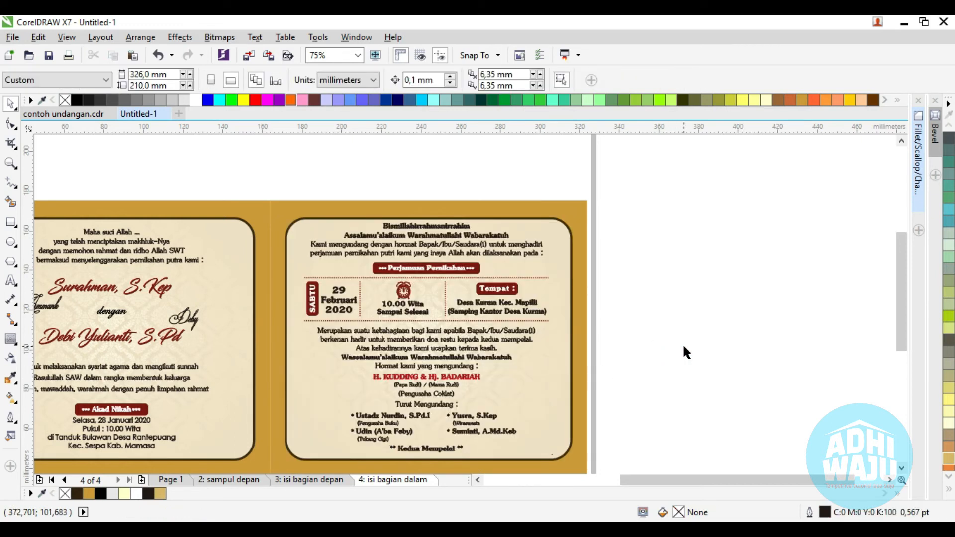
Compare the inner pages in Untitled-1 with contoh undangan.cdr and examine the event details in the right frame.
{"action": "left_click", "coordinate": [80, 113]}
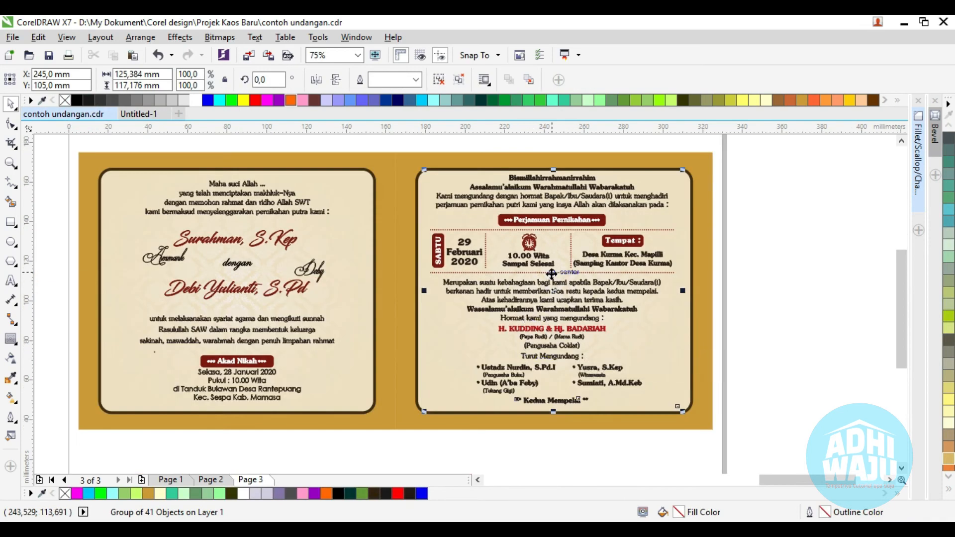
{"action": "left_click", "coordinate": [139, 114]}
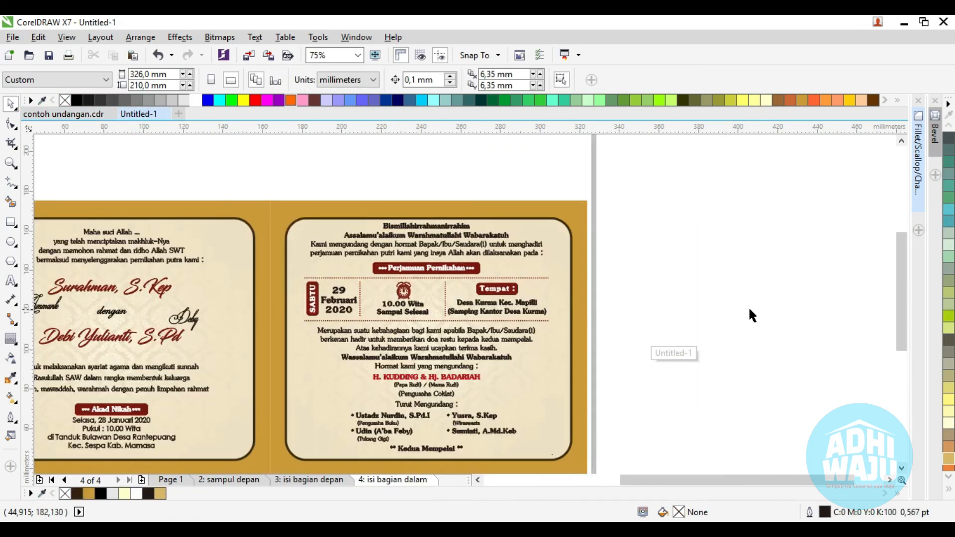
{"action": "left_click", "coordinate": [749, 308]}
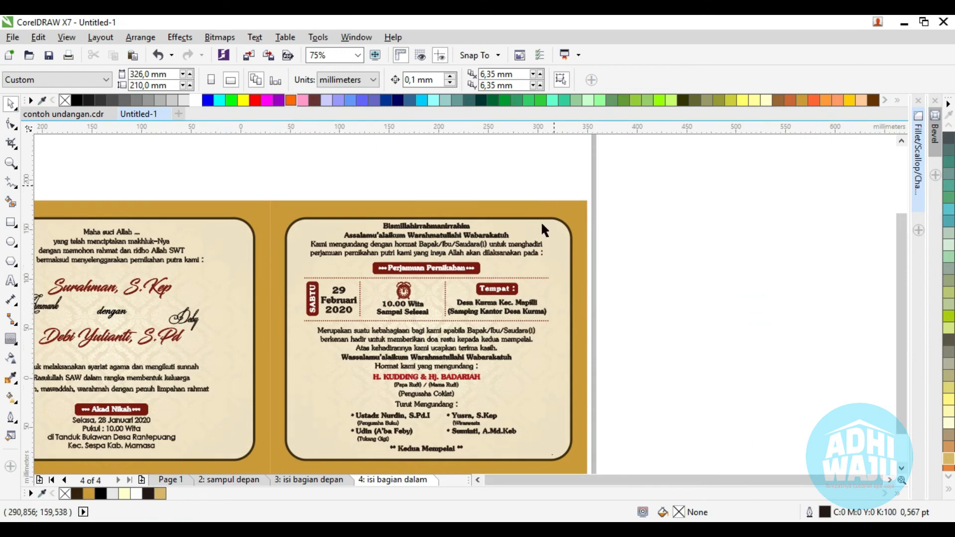
{"action": "scroll", "coordinate": [541, 221], "scroll_direction": "down", "scroll_amount": 2}
{"action": "scroll", "coordinate": [474, 239], "scroll_direction": "up", "scroll_amount": 2}
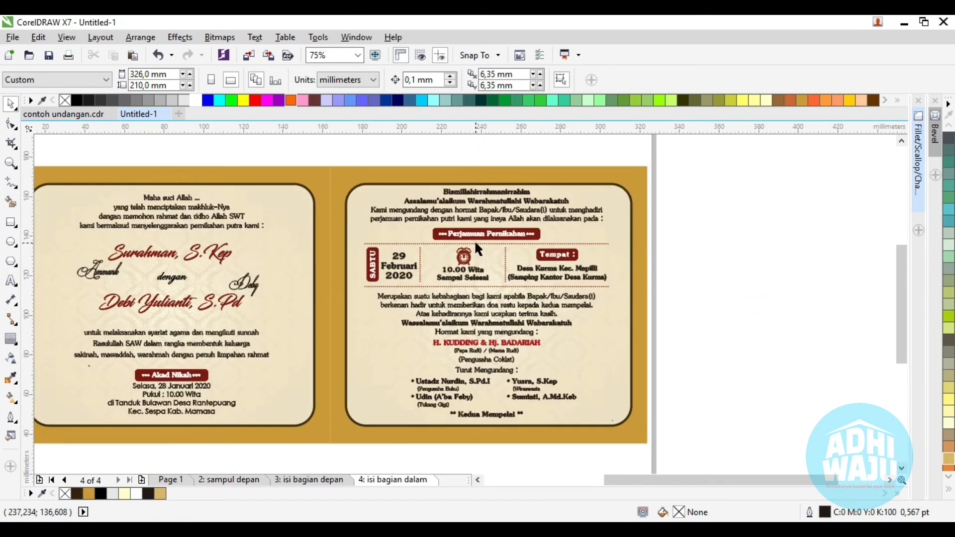
{"action": "scroll", "coordinate": [508, 216], "scroll_direction": "down", "scroll_amount": 2}
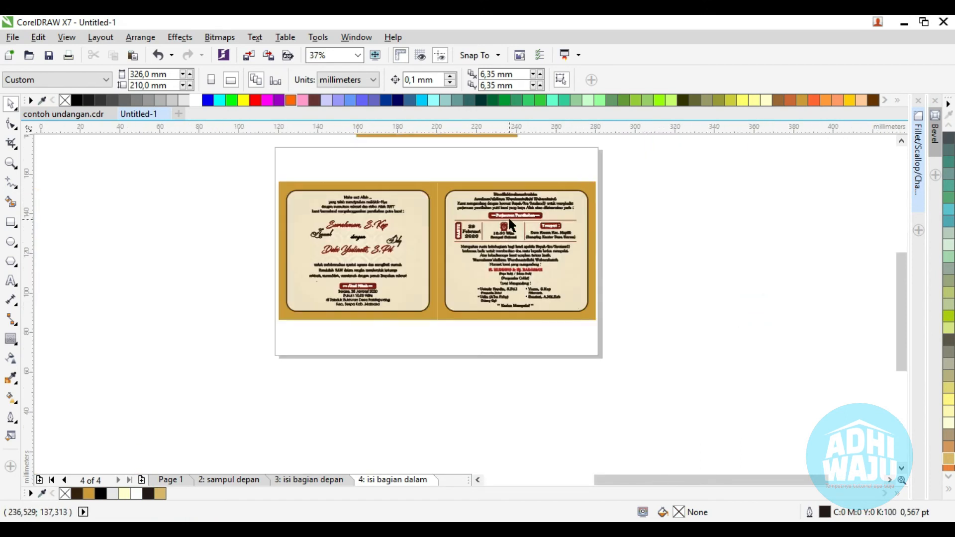
{"action": "scroll", "coordinate": [509, 215], "scroll_direction": "up", "scroll_amount": 2}
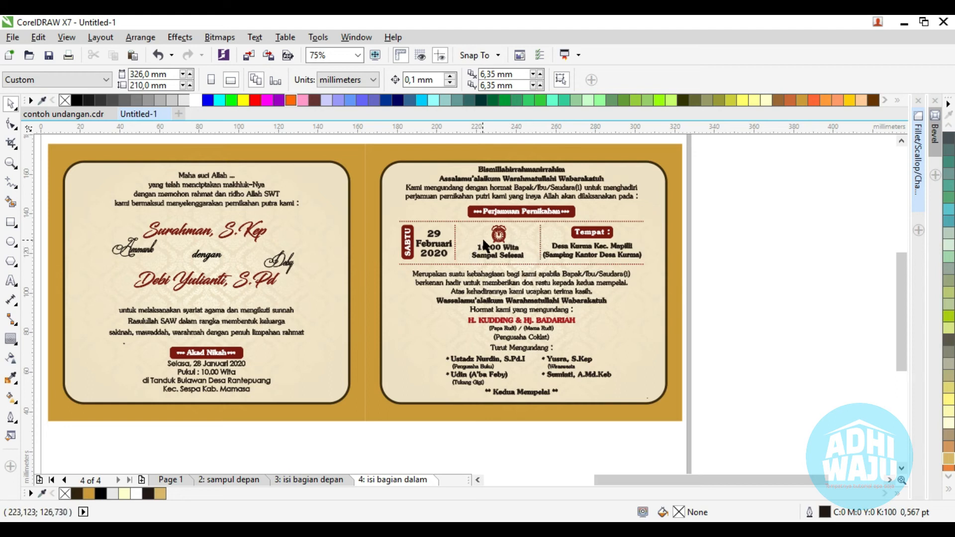
Add artistic text beside the page reading "Perjamuan Pernikahan" with "Sabtu 29 Februari 2020" on the second line.
{"action": "left_click", "coordinate": [11, 281]}
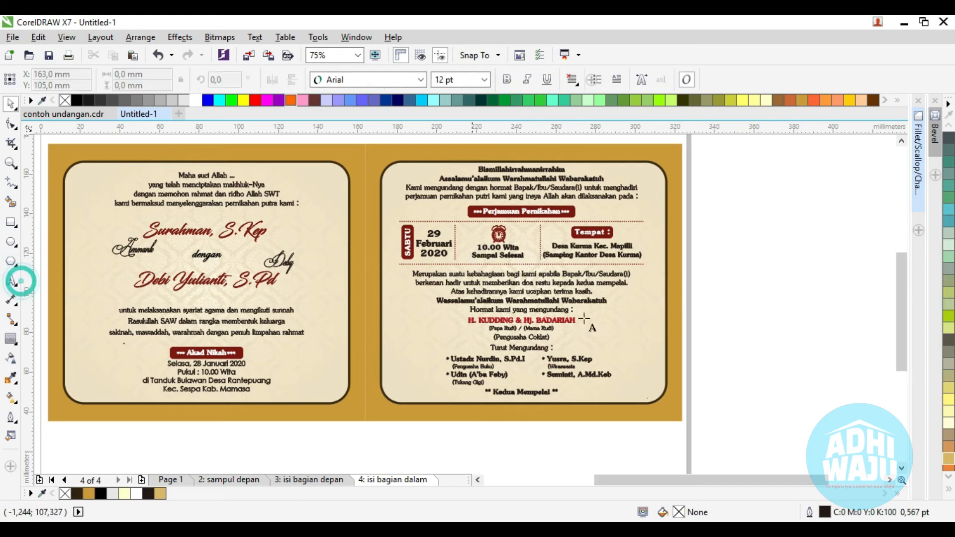
{"action": "left_click", "coordinate": [741, 218]}
{"action": "type", "text": "Perjam"}
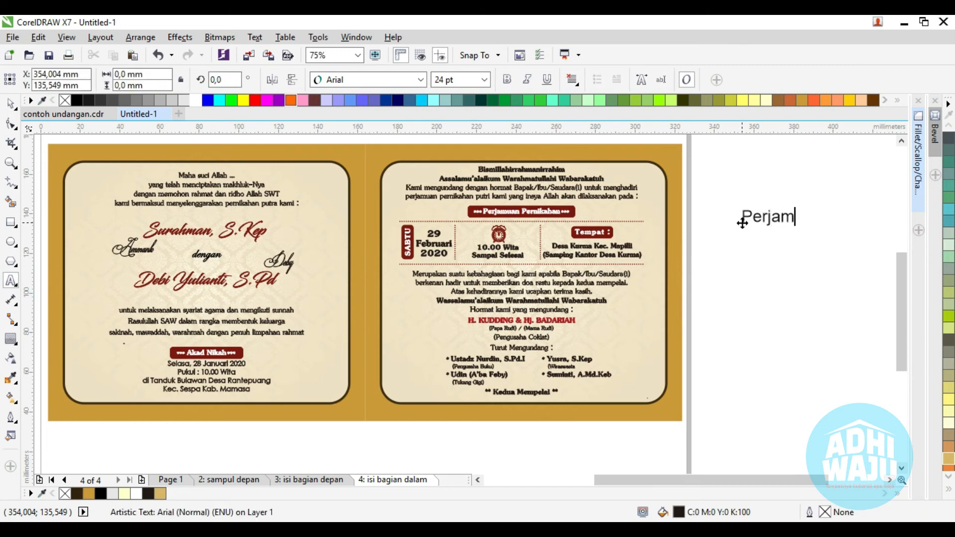
{"action": "type", "text": "uan Pernikahanr"}
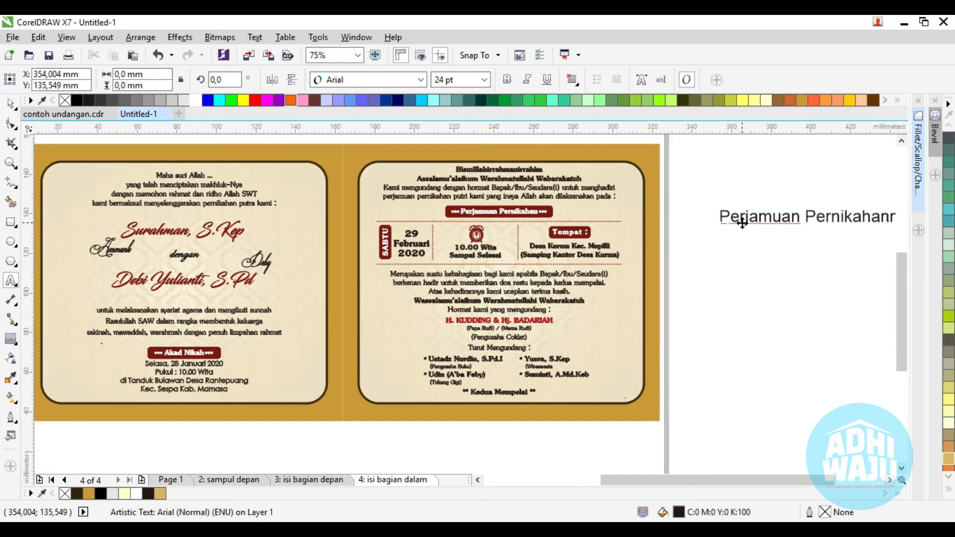
{"action": "key", "text": "Return"}
{"action": "type", "text": "Sabtu"}
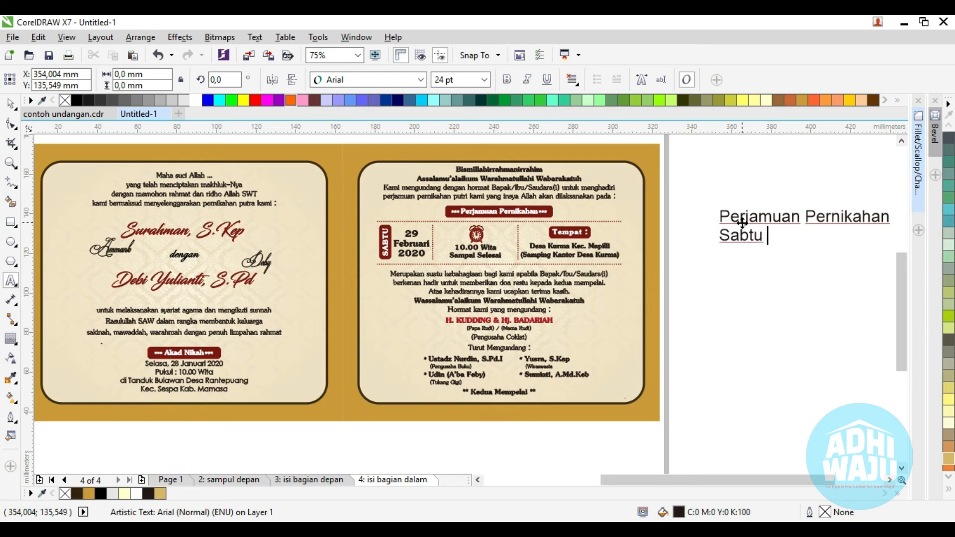
{"action": "type", "text": " 29 Februari"}
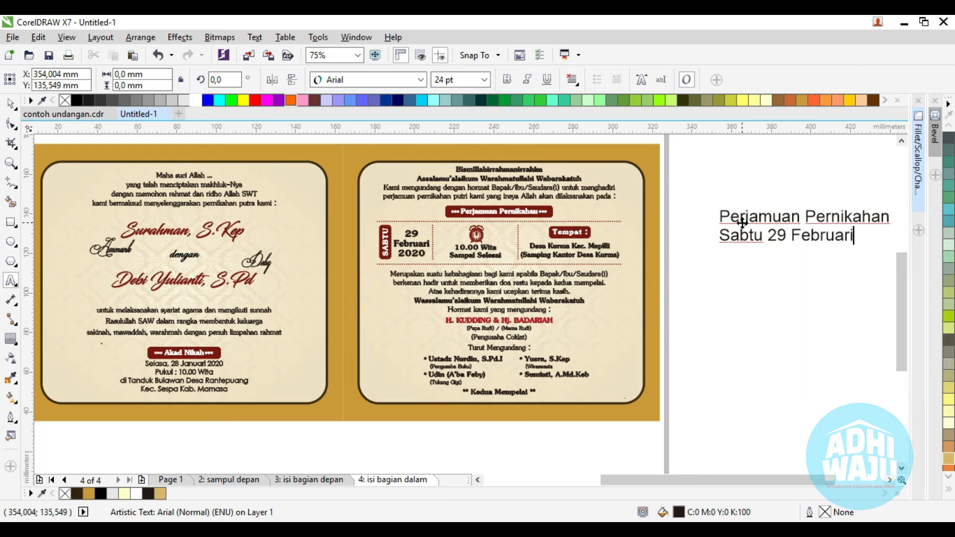
{"action": "type", "text": " 2020 "}
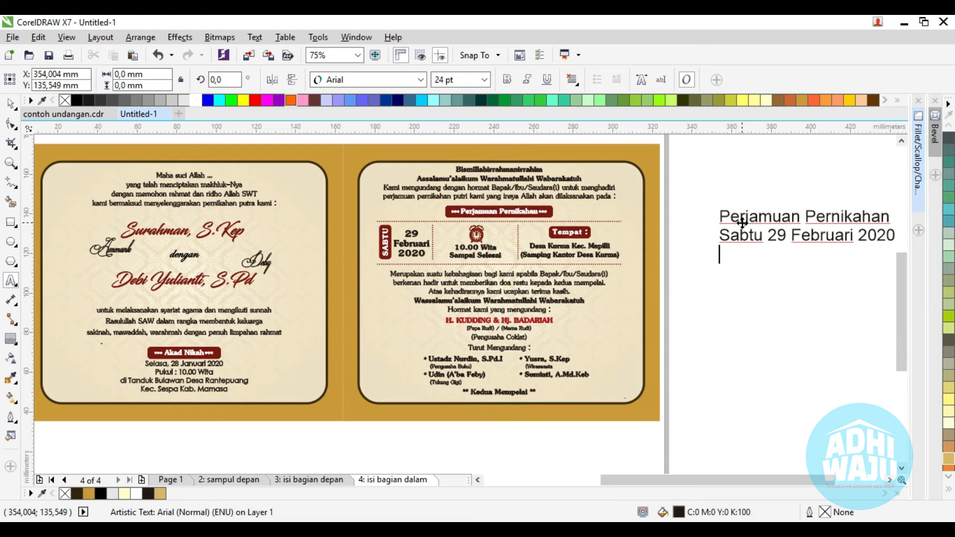
Add the line "10.00 wita s/d selesai" and a line with the venue's village and district to the text.
{"action": "type", "text": "10.00 wi"}
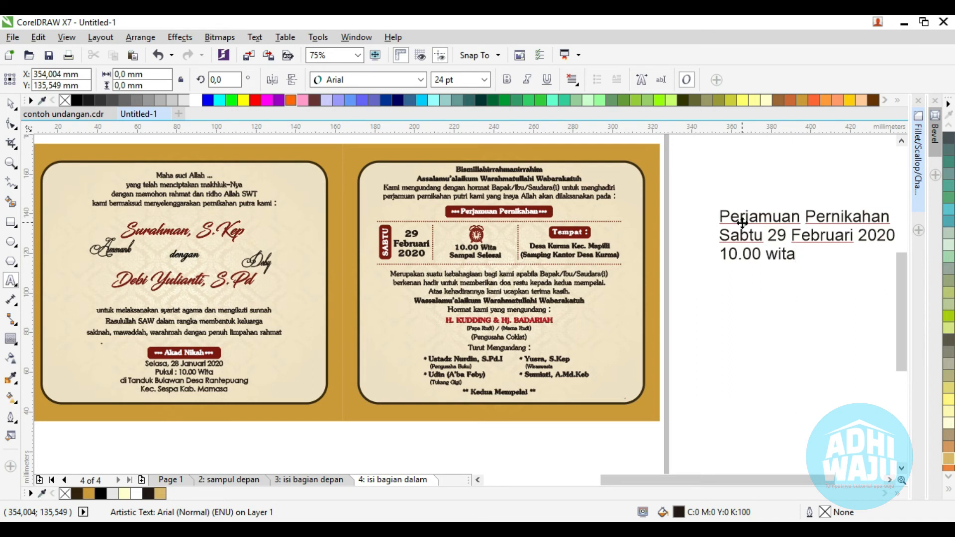
{"action": "type", "text": "ta s/d selesa"}
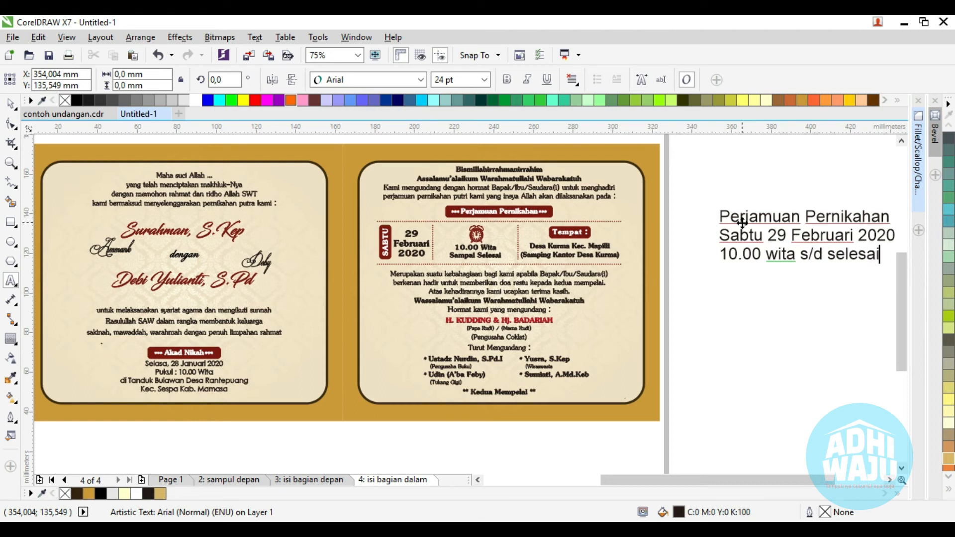
{"action": "type", "text": "i"}
{"action": "key", "text": "Return"}
{"action": "type", "text": "de"}
{"action": "key", "text": "BackSpace"}
{"action": "key", "text": "BackSpace"}
{"action": "type", "text": "Desa"}
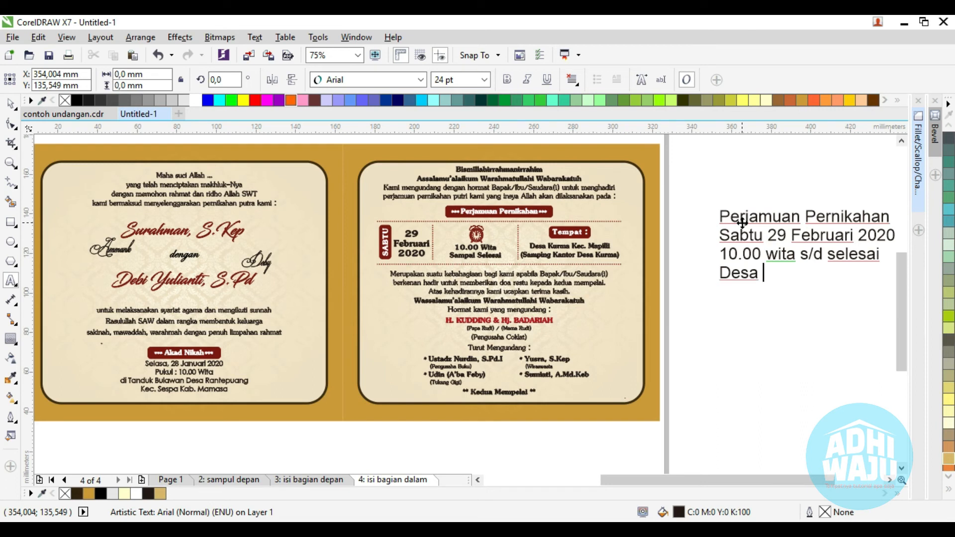
{"action": "type", "text": "iKurma Kec. Mapilli"}
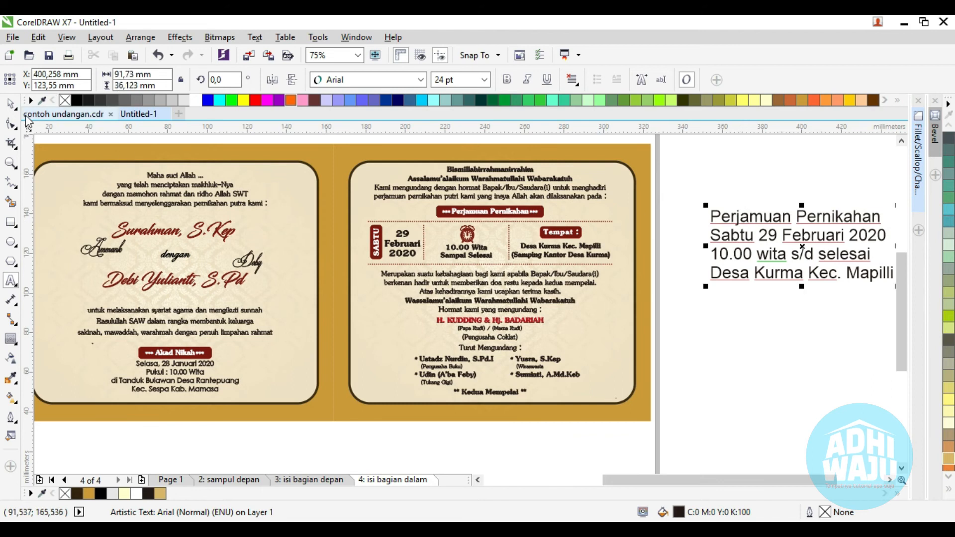
Centre-align the four-line event text beside the page.
{"action": "left_click", "coordinate": [15, 107]}
{"action": "left_click", "coordinate": [573, 80]}
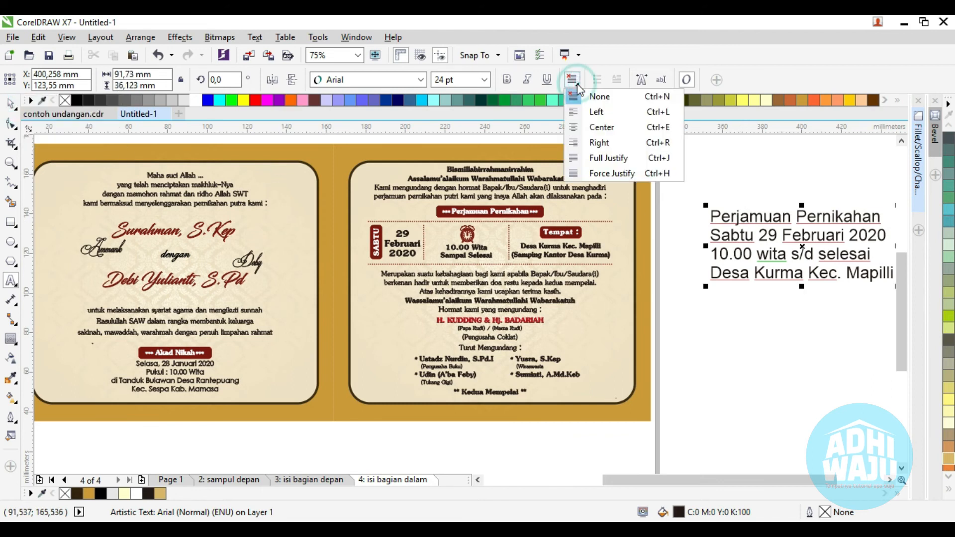
{"action": "left_click", "coordinate": [592, 131]}
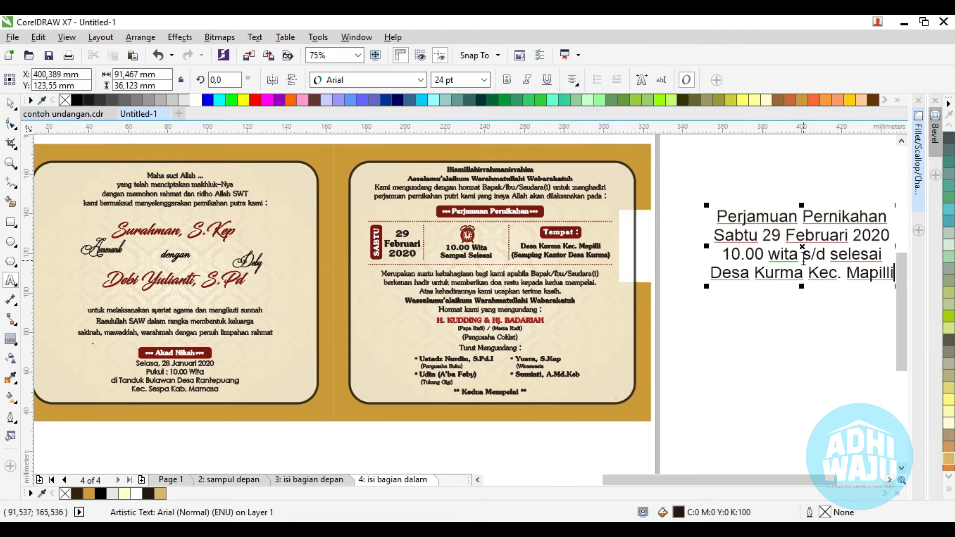
{"action": "scroll", "coordinate": [629, 226], "scroll_direction": "down", "scroll_amount": 1}
{"action": "left_click", "coordinate": [14, 105]}
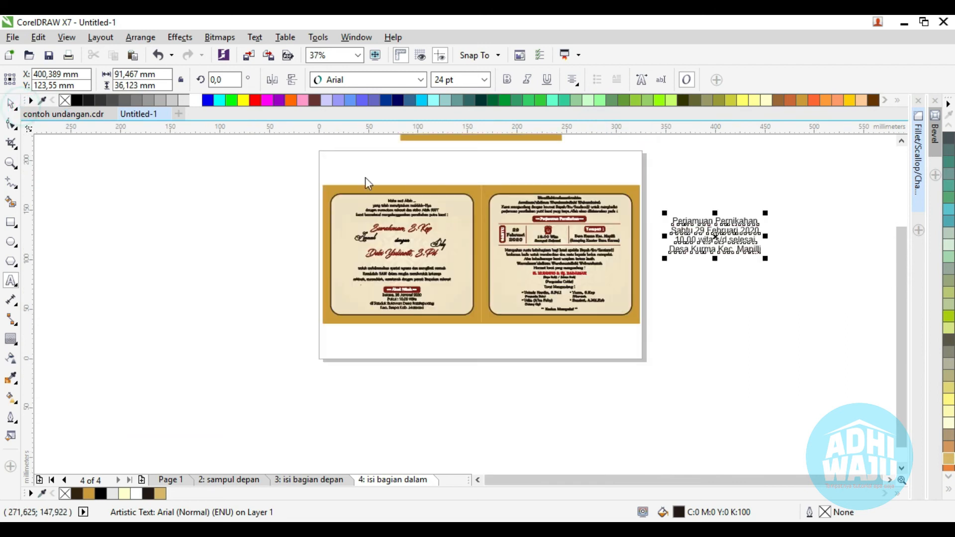
{"action": "left_click", "coordinate": [749, 184]}
{"action": "scroll", "coordinate": [711, 223], "scroll_direction": "up", "scroll_amount": 1}
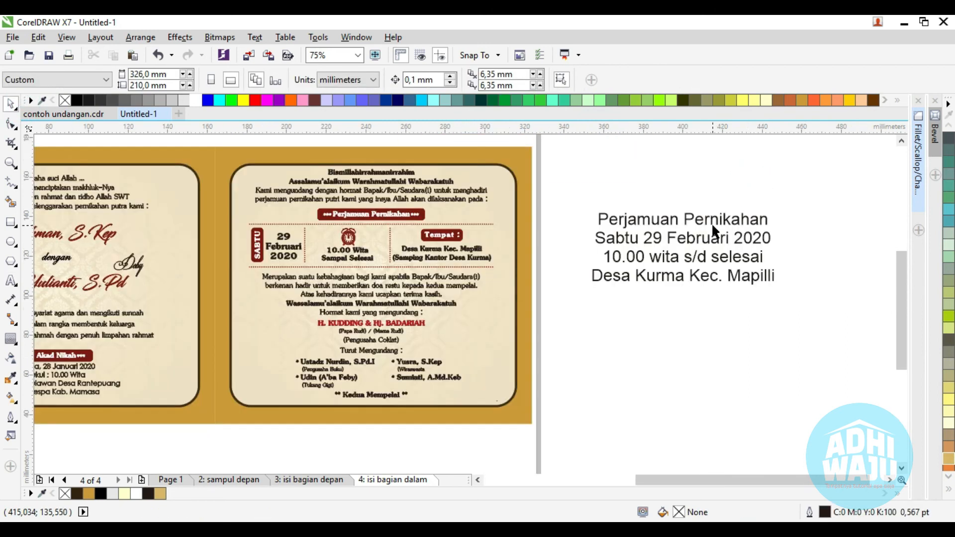
Split the "Perjamuan Pernikahan" line out of the event text into its own text object above the remaining lines.
{"action": "left_click", "coordinate": [686, 224]}
{"action": "double_click", "coordinate": [684, 224]}
{"action": "left_click", "coordinate": [770, 224]}
{"action": "left_click", "coordinate": [577, 223], "text": "shift"}
{"action": "key", "text": "ctrl+c"}
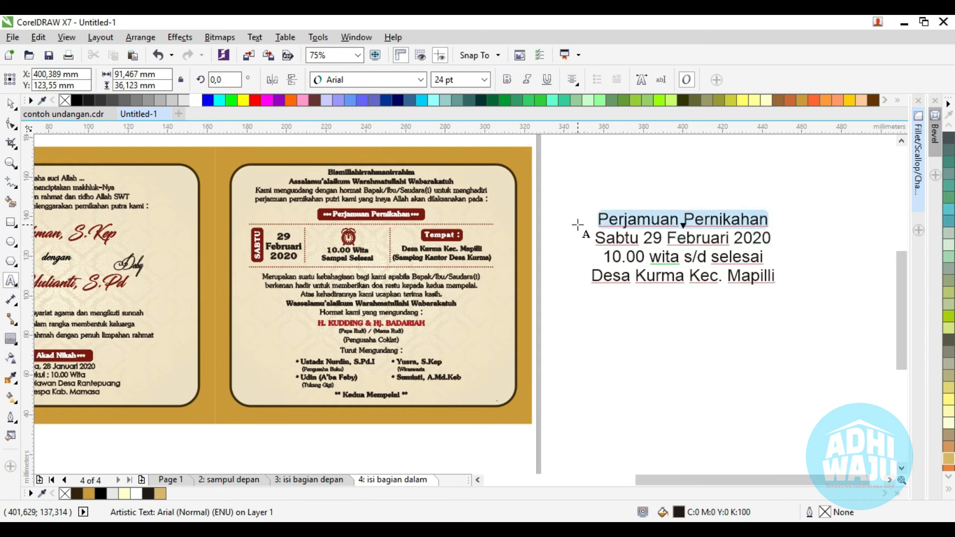
{"action": "key", "text": "Delete"}
{"action": "key", "text": "Delete"}
{"action": "left_click", "coordinate": [622, 187]}
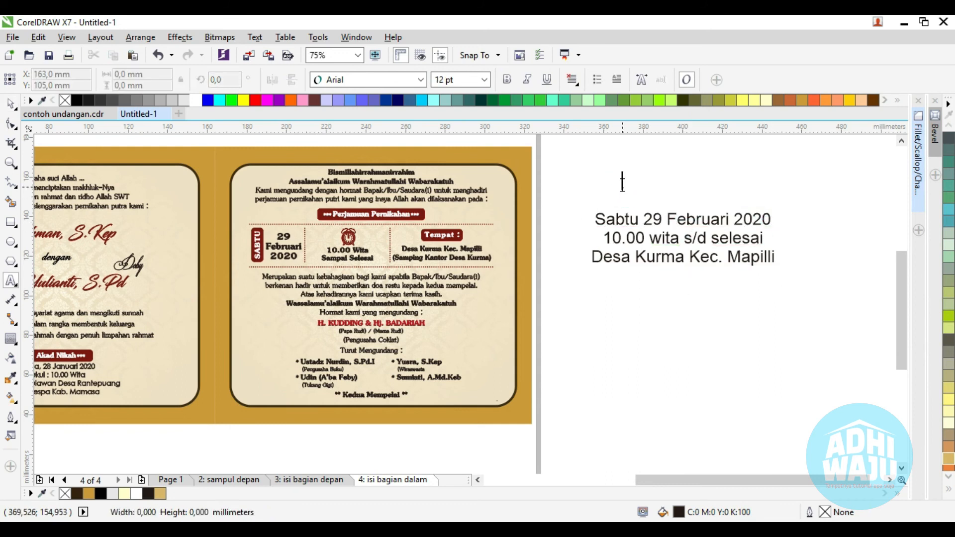
{"action": "key", "text": "ctrl+v"}
Make the "Perjamuan Pernikahan" heading bold and position it centrally above the three detail lines.
{"action": "left_click", "coordinate": [10, 103]}
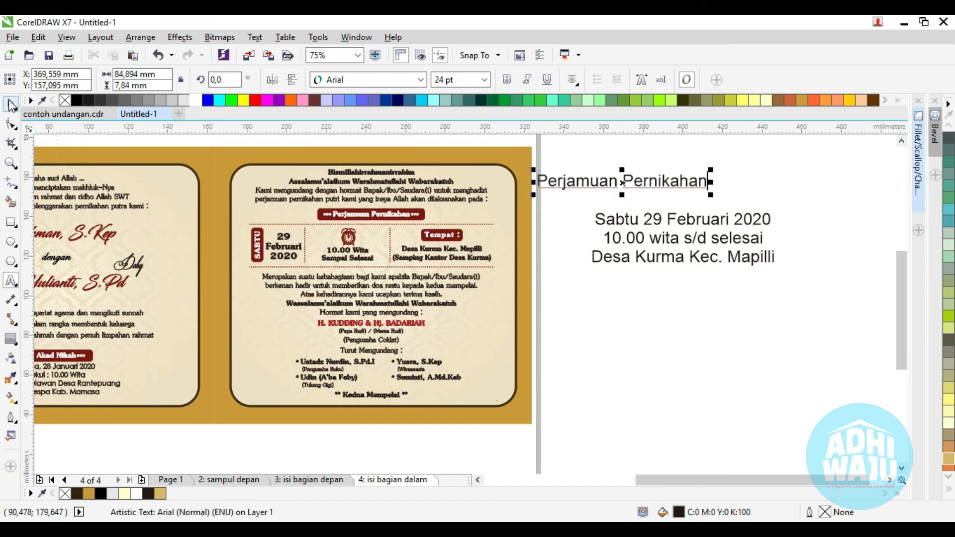
{"action": "left_click", "coordinate": [503, 82]}
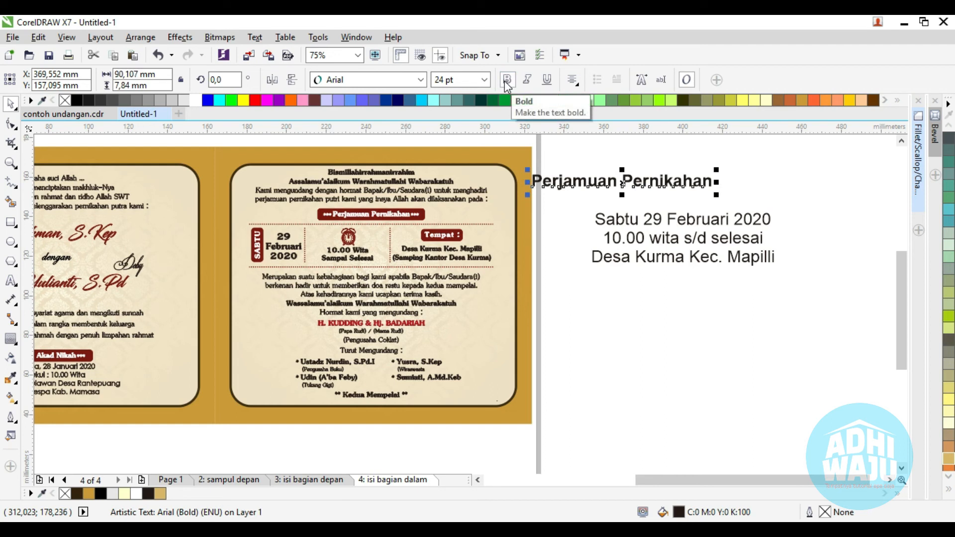
{"action": "left_click_drag", "start_coordinate": [599, 178], "coordinate": [665, 189]}
Set the three detail lines to 20 pt and move them up closer beneath the heading.
{"action": "left_click", "coordinate": [659, 221]}
{"action": "left_click", "coordinate": [485, 81]}
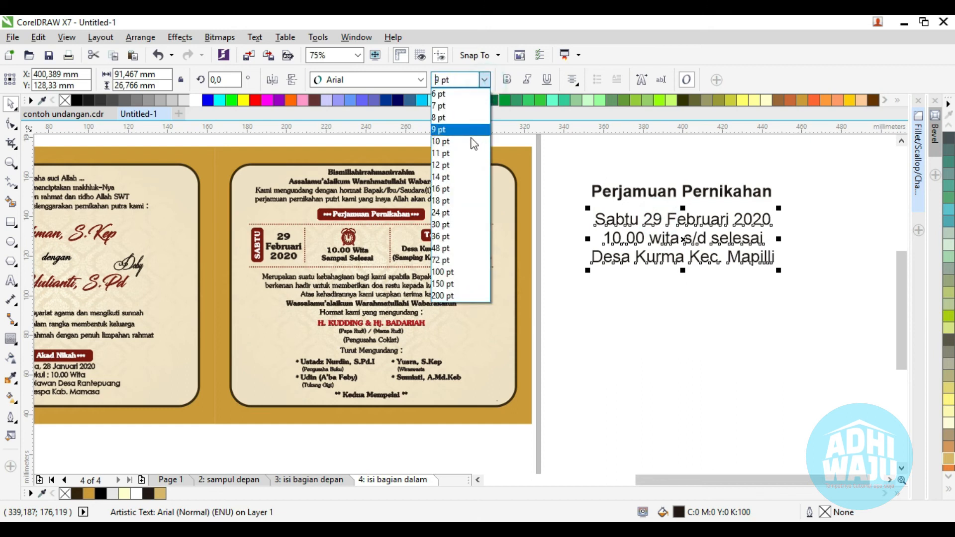
{"action": "left_click", "coordinate": [451, 201]}
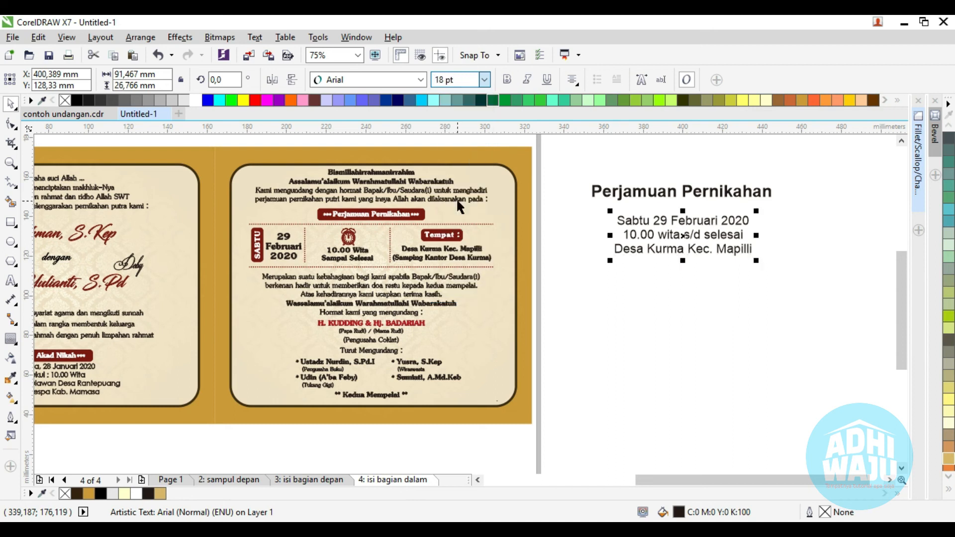
{"action": "left_click", "coordinate": [461, 85]}
{"action": "type", "text": "2"}
{"action": "key", "text": "Return"}
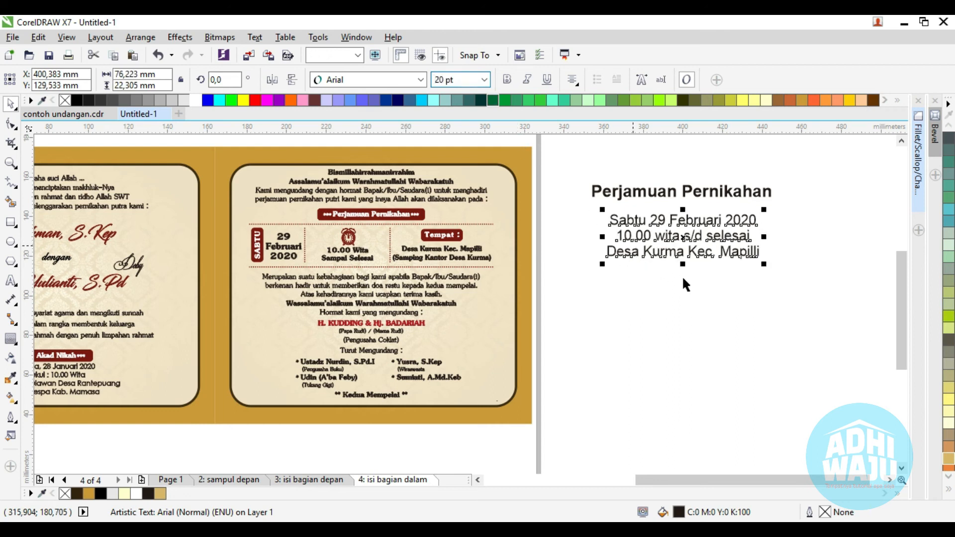
{"action": "left_click", "coordinate": [681, 275]}
{"action": "left_click_drag", "start_coordinate": [666, 225], "coordinate": [666, 219]}
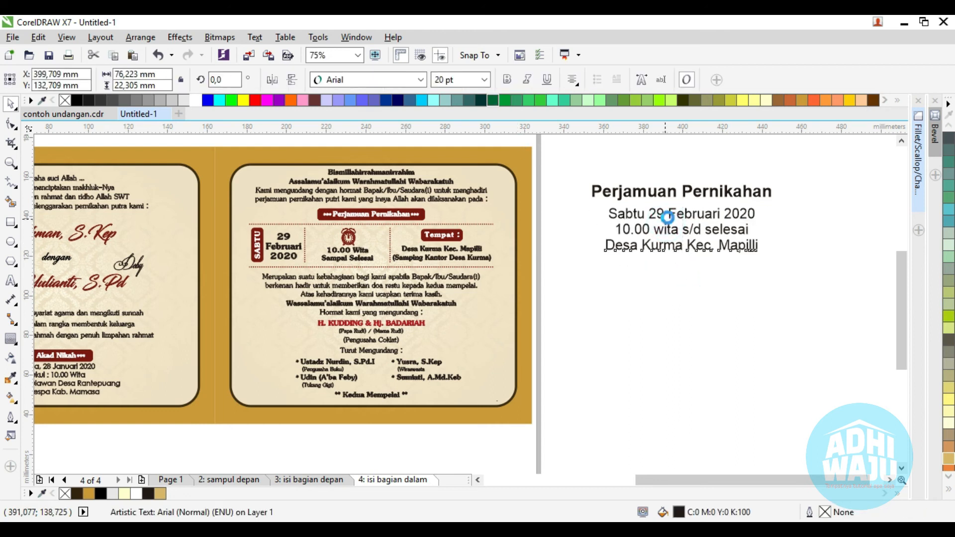
Group the heading with the detail lines and move the group over the event details in the right frame.
{"action": "left_click", "coordinate": [665, 193]}
{"action": "left_click", "coordinate": [756, 292]}
{"action": "left_click_drag", "start_coordinate": [573, 160], "coordinate": [814, 286]}
{"action": "key", "text": "ctrl+g"}
{"action": "left_click_drag", "start_coordinate": [676, 210], "coordinate": [364, 243]}
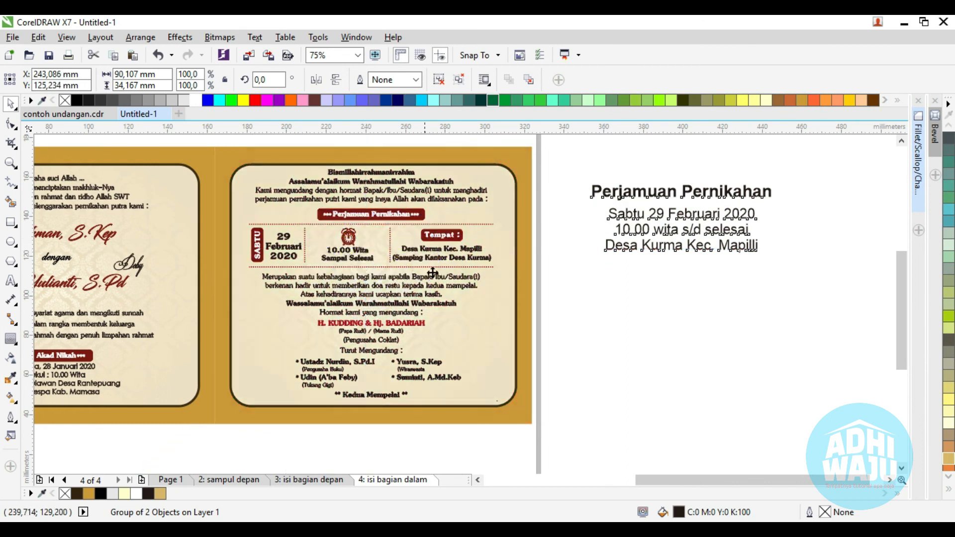
Scale the grouped reception text down to about 69 mm wide and place it off the page beside the right panel.
{"action": "left_click_drag", "start_coordinate": [469, 291], "coordinate": [424, 274]}
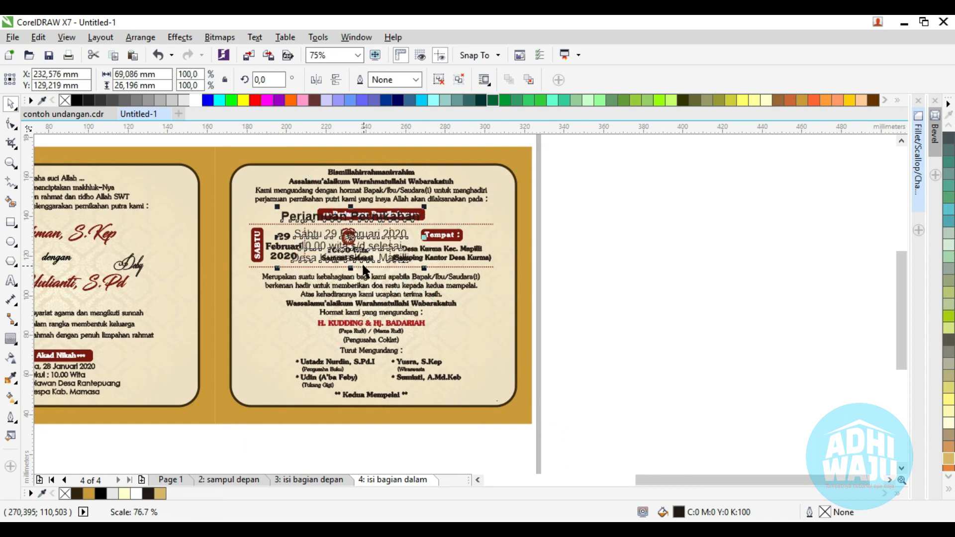
{"action": "scroll", "coordinate": [348, 237], "scroll_direction": "up", "scroll_amount": 2}
{"action": "left_click_drag", "start_coordinate": [348, 238], "coordinate": [768, 282]}
{"action": "scroll", "coordinate": [532, 228], "scroll_direction": "down", "scroll_amount": 2}
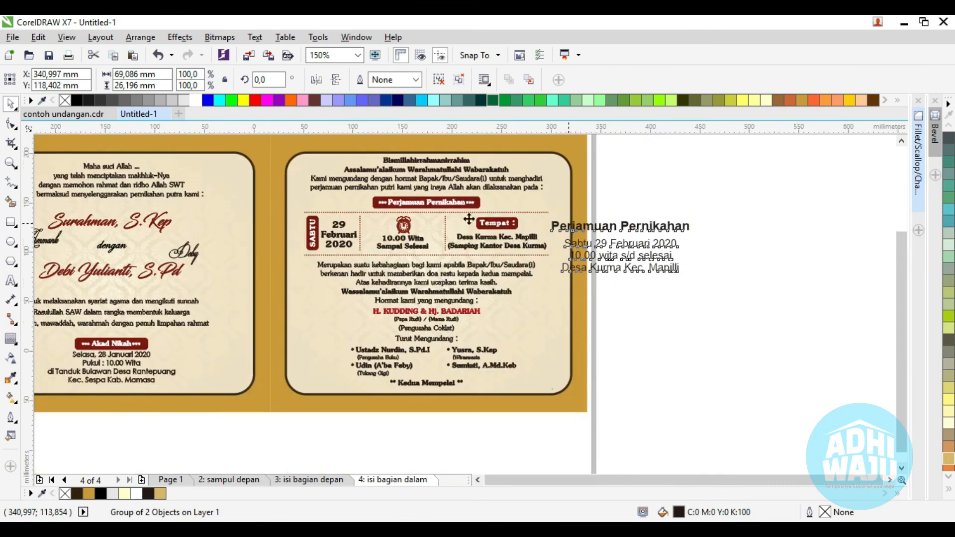
{"action": "left_click_drag", "start_coordinate": [591, 235], "coordinate": [650, 243]}
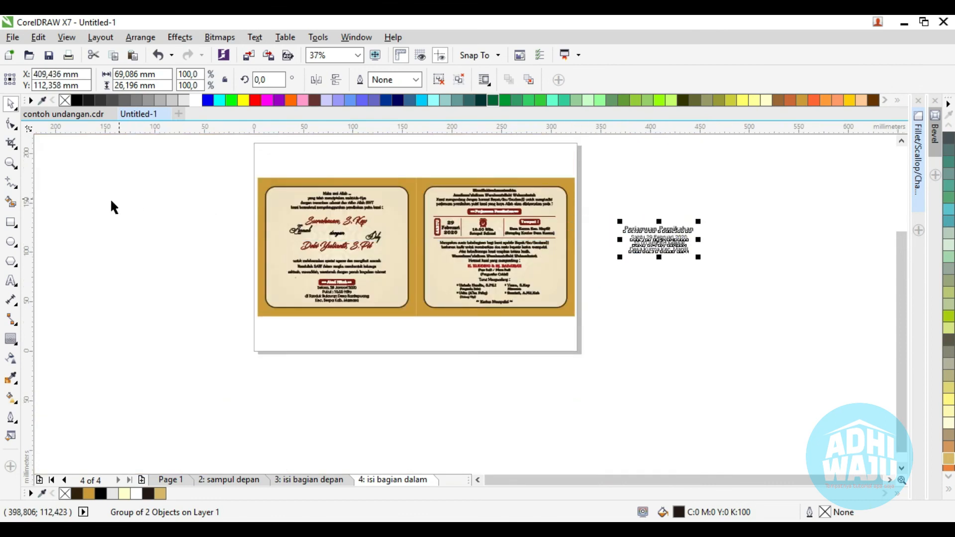
Draw a rectangle about 128 × 29 mm over the right panel's reception details, filled white with no outline.
{"action": "left_click", "coordinate": [11, 221]}
{"action": "scroll", "coordinate": [479, 224], "scroll_direction": "up", "scroll_amount": 1}
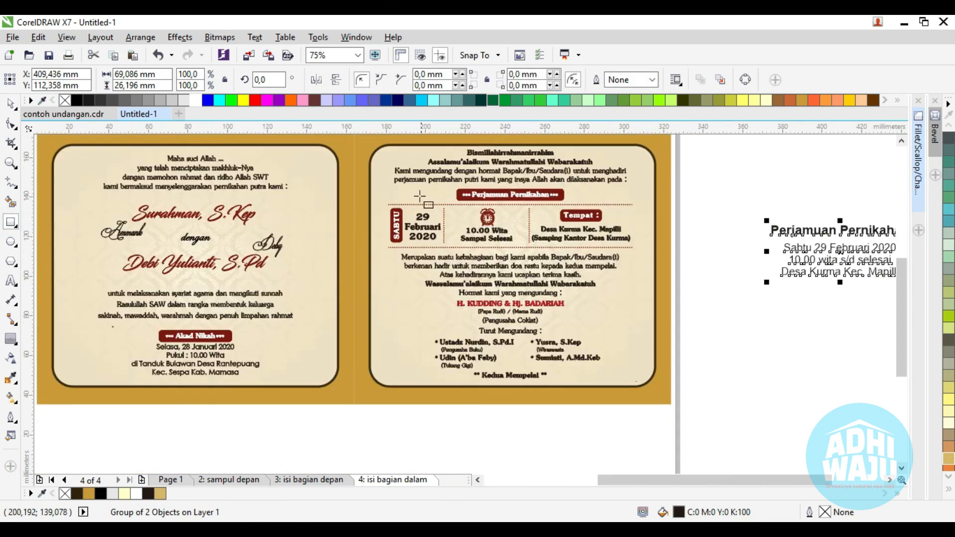
{"action": "left_click_drag", "start_coordinate": [389, 190], "coordinate": [643, 247]}
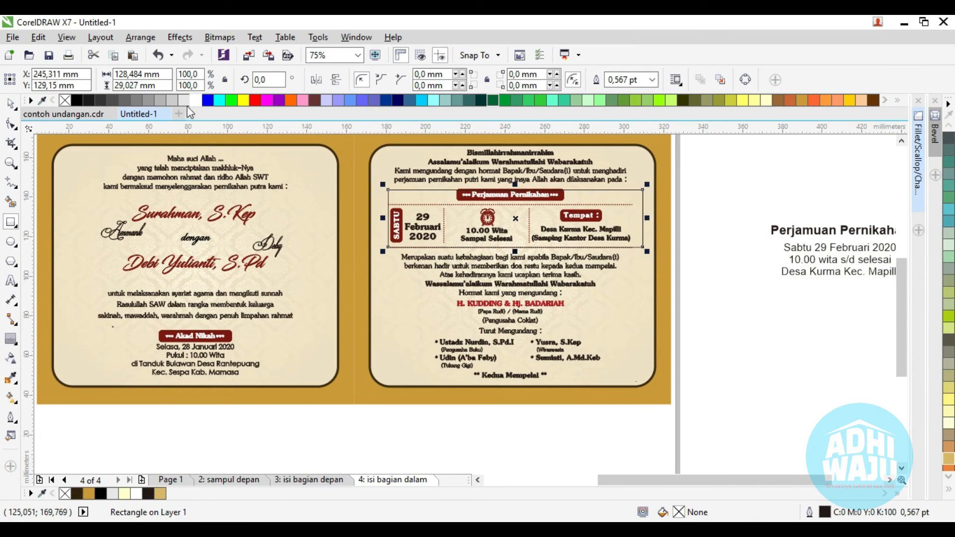
{"action": "left_click", "coordinate": [195, 100]}
{"action": "right_click", "coordinate": [65, 100]}
{"action": "left_click", "coordinate": [9, 104]}
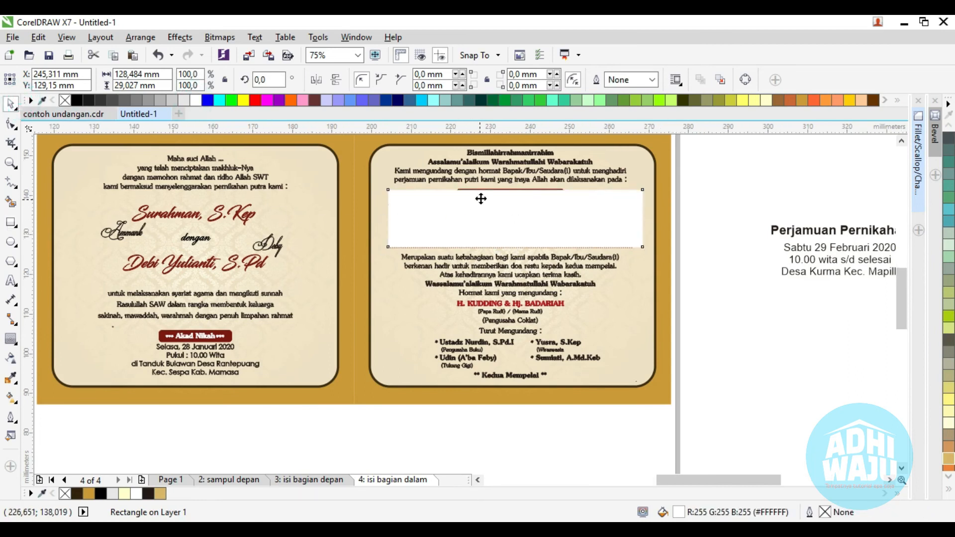
Stretch the white rectangle's height to about 31 mm and shift it slightly so it fully covers the reception details.
{"action": "scroll", "coordinate": [542, 198], "scroll_direction": "up", "scroll_amount": 2}
{"action": "left_click_drag", "start_coordinate": [551, 176], "coordinate": [551, 169]}
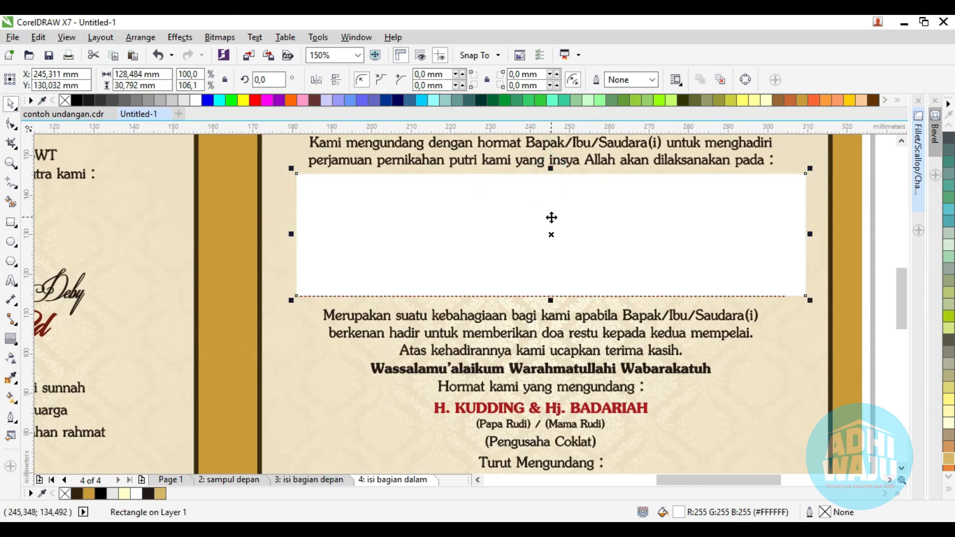
{"action": "left_click_drag", "start_coordinate": [550, 216], "coordinate": [550, 216]}
{"action": "scroll", "coordinate": [482, 224], "scroll_direction": "down", "scroll_amount": 2}
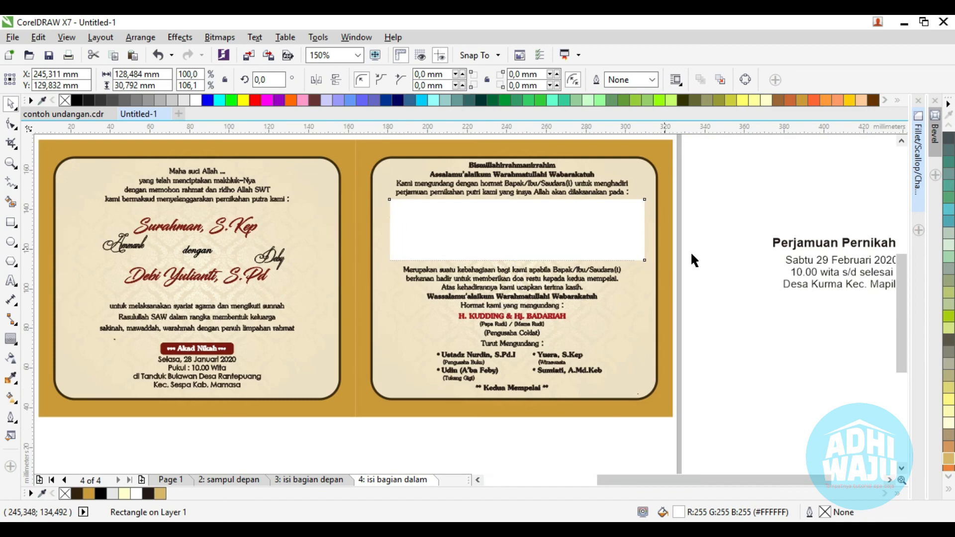
Centre the grouped reception text on the white rectangle and ungroup it.
{"action": "left_click", "coordinate": [831, 268]}
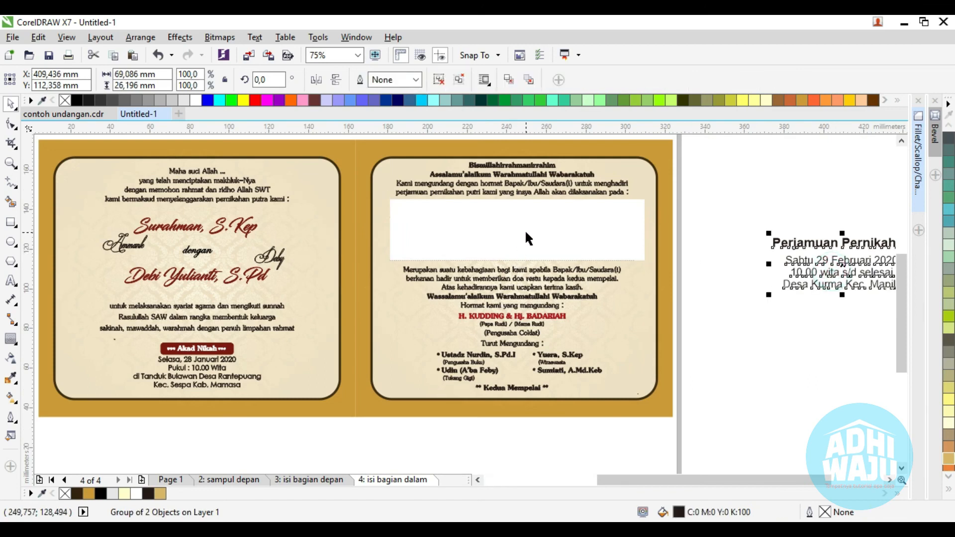
{"action": "left_click_drag", "start_coordinate": [810, 282], "coordinate": [477, 251]}
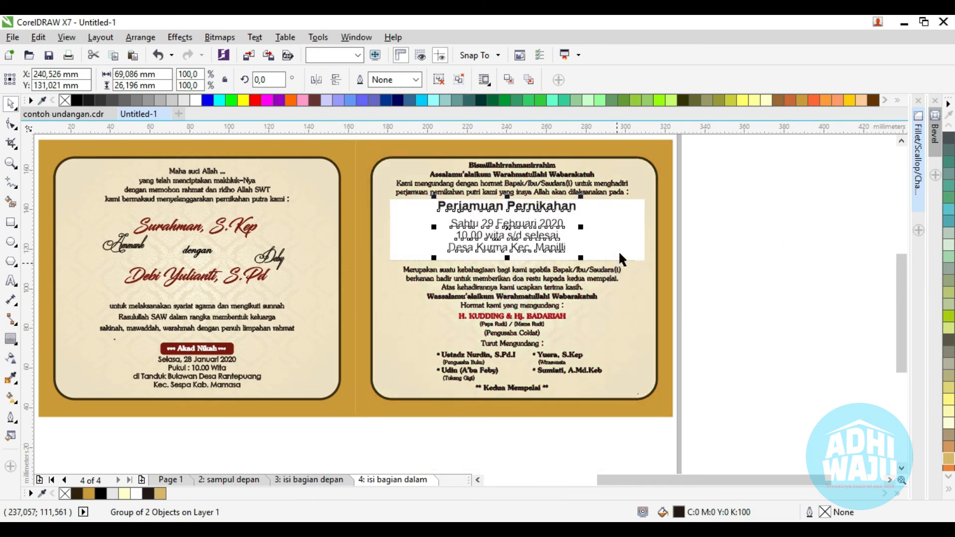
{"action": "left_click", "coordinate": [617, 233], "text": "shift"}
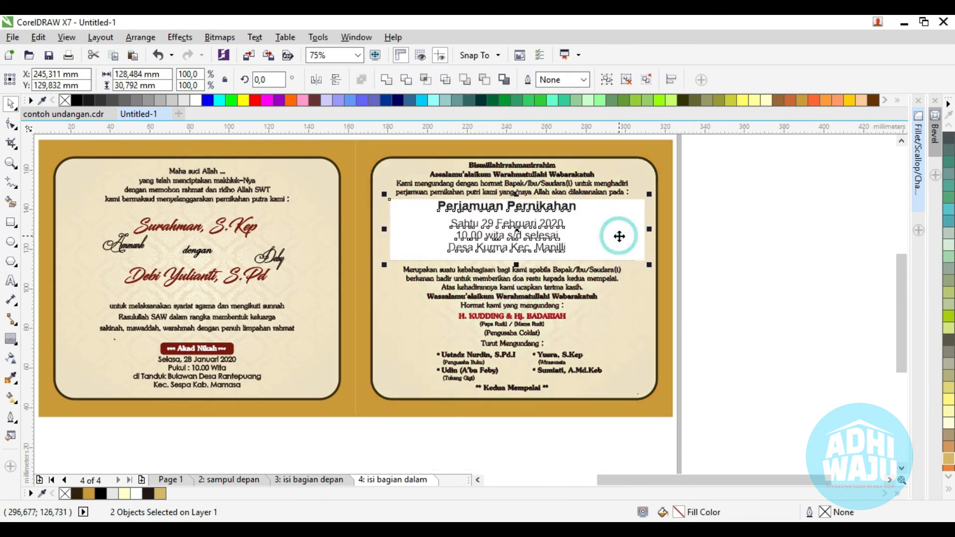
{"action": "left_click", "coordinate": [811, 268]}
{"action": "left_click", "coordinate": [562, 211]}
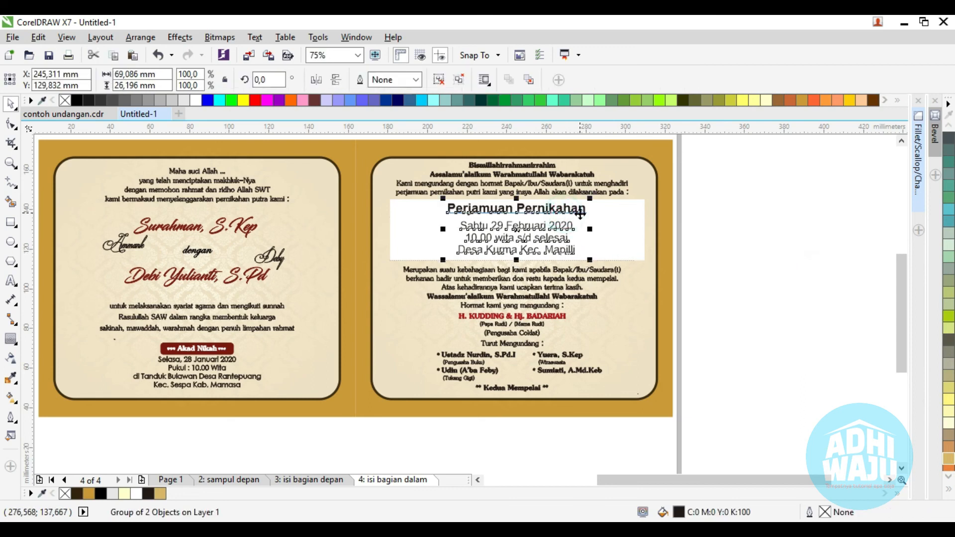
{"action": "key", "text": "ctrl+u"}
{"action": "key", "text": "Escape"}
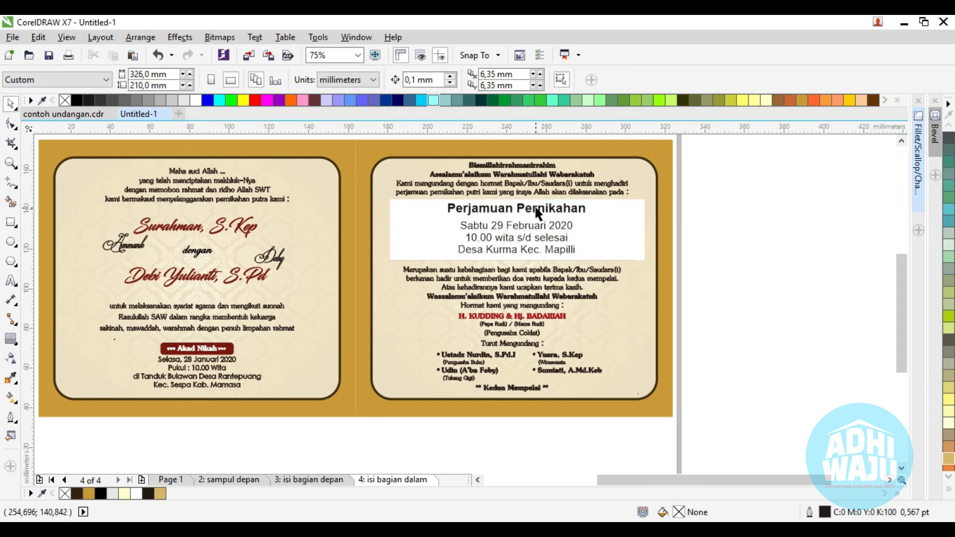
Sample the dark red #79180F from the "Akad Nikah" label on the left panel with the Color Eyedropper.
{"action": "left_click", "coordinate": [539, 213]}
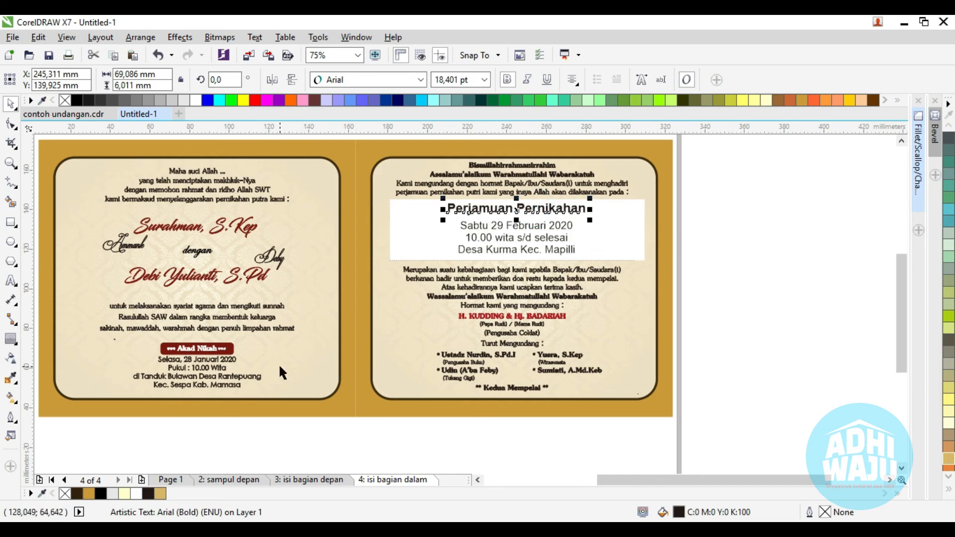
{"action": "left_click", "coordinate": [17, 378]}
{"action": "left_click", "coordinate": [65, 377]}
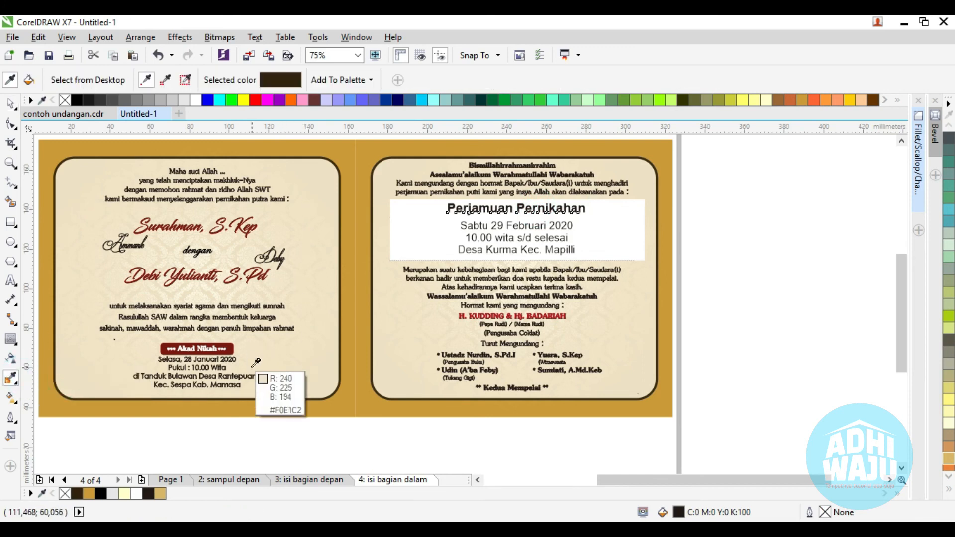
{"action": "scroll", "coordinate": [228, 349], "scroll_direction": "up", "scroll_amount": 3}
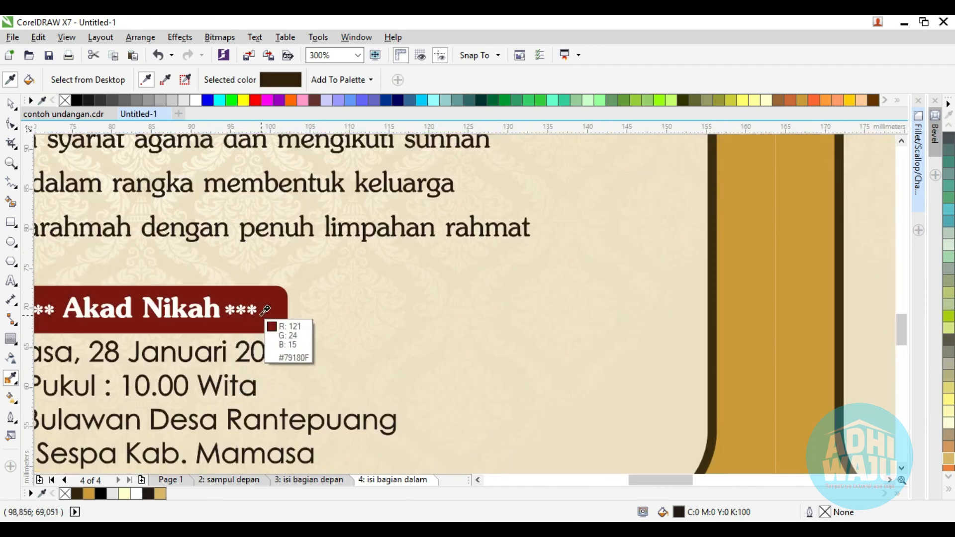
{"action": "left_click", "coordinate": [258, 300]}
Fill the plain "Perjamuan Pernikahan" heading with the sampled dark red, leaving it without an outline.
{"action": "scroll", "coordinate": [254, 334], "scroll_direction": "down", "scroll_amount": 5}
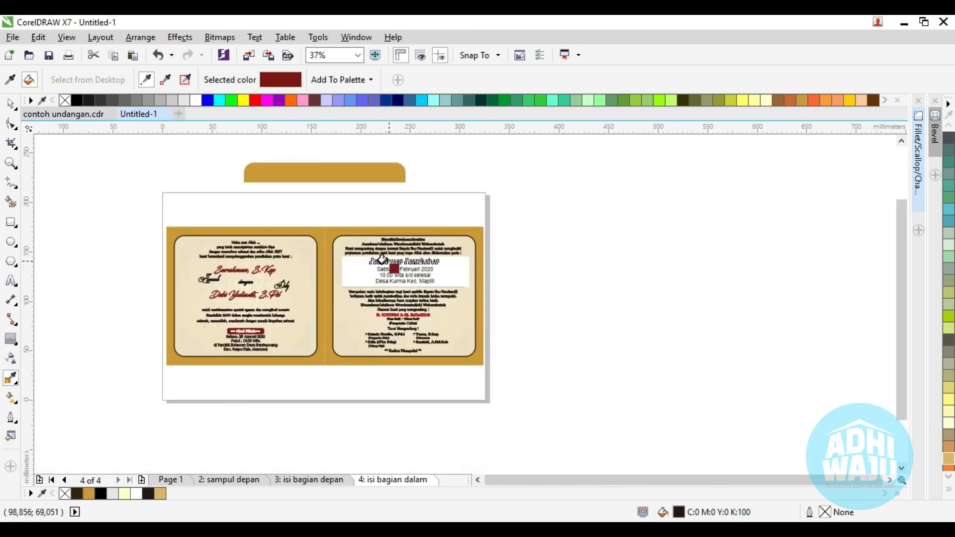
{"action": "scroll", "coordinate": [375, 263], "scroll_direction": "up", "scroll_amount": 3}
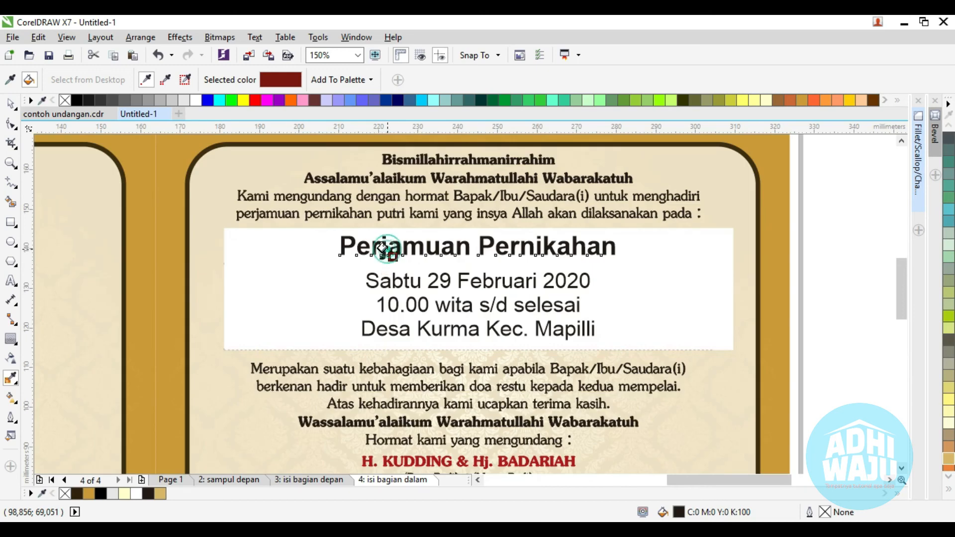
{"action": "left_click", "coordinate": [384, 249]}
{"action": "left_click", "coordinate": [11, 104]}
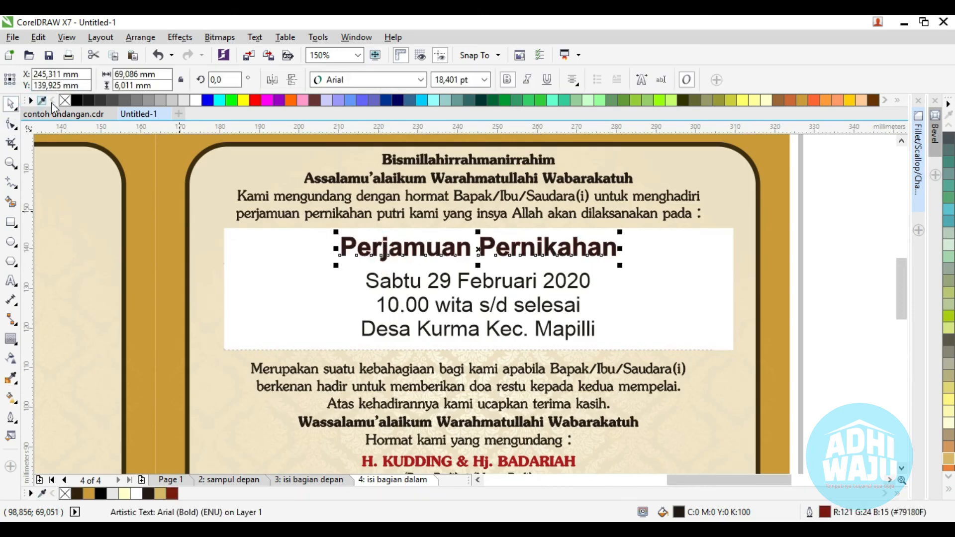
{"action": "left_click", "coordinate": [171, 494]}
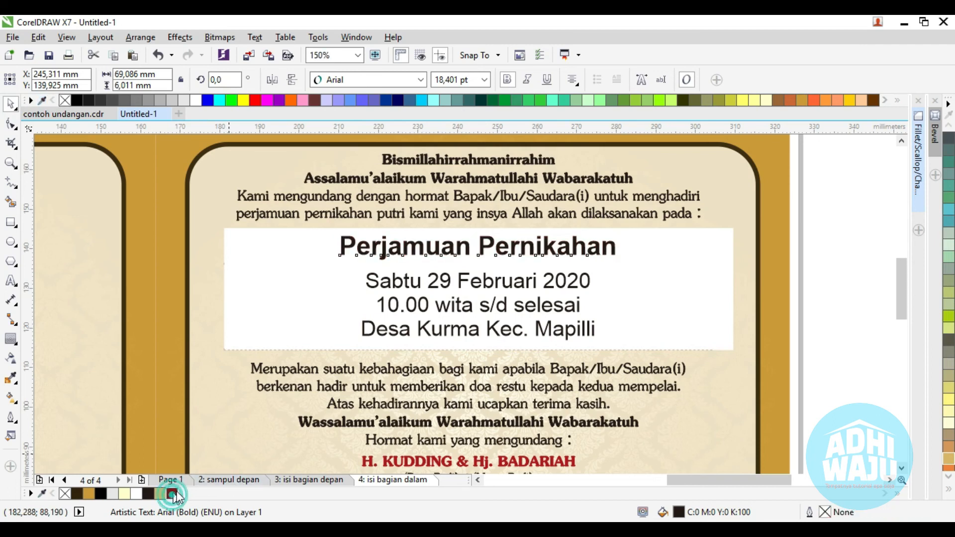
{"action": "left_click", "coordinate": [845, 291]}
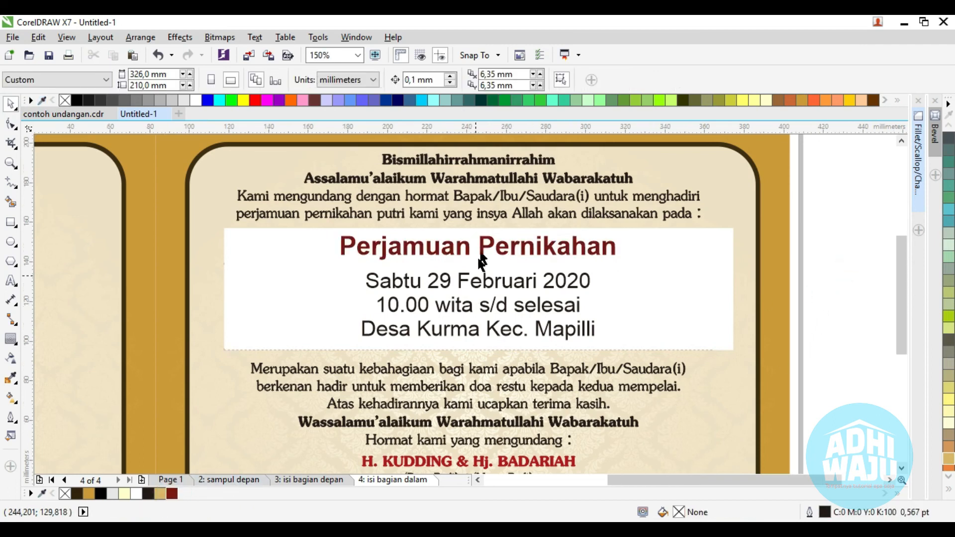
Delete the three plain detail lines, the plain heading and the white rectangle covering the original reception details.
{"action": "scroll", "coordinate": [644, 298], "scroll_direction": "down", "scroll_amount": 5}
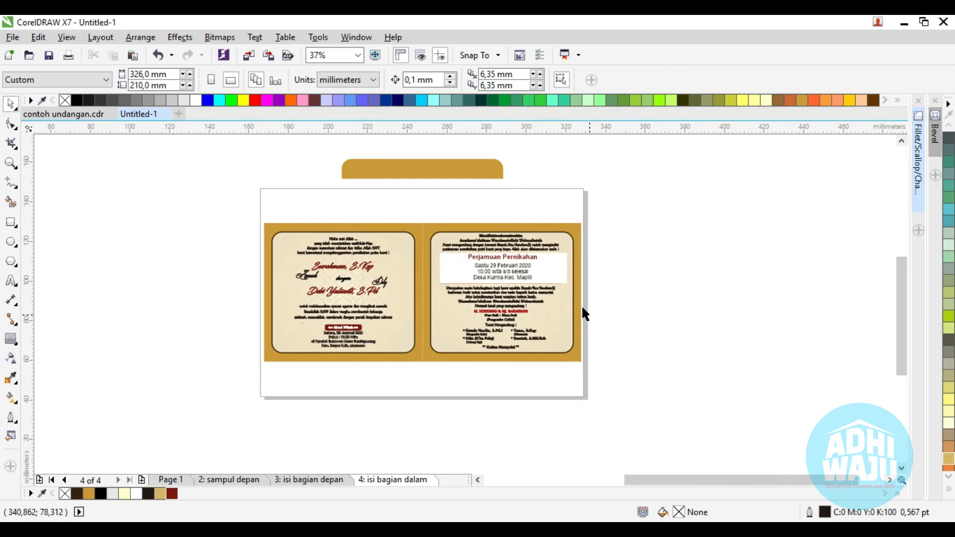
{"action": "scroll", "coordinate": [579, 302], "scroll_direction": "up", "scroll_amount": 2}
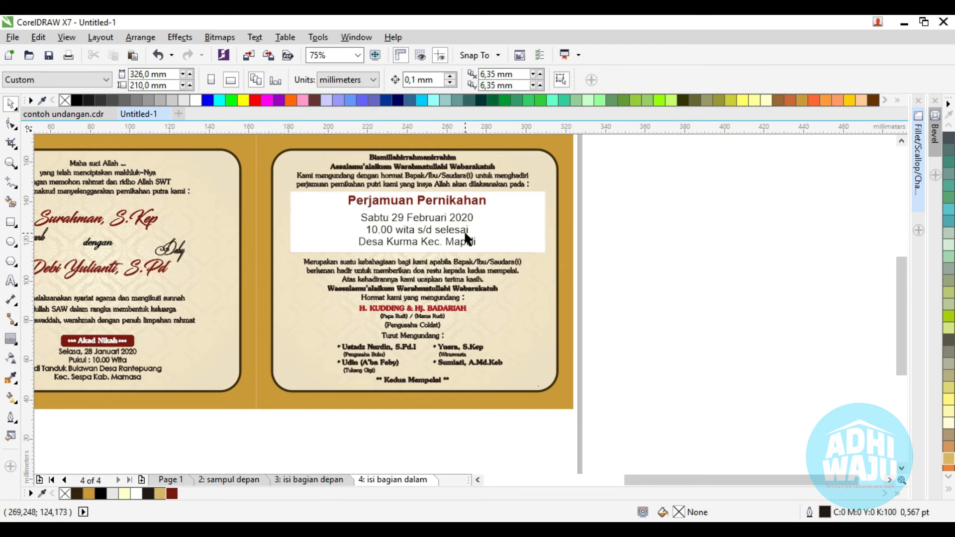
{"action": "left_click", "coordinate": [397, 218]}
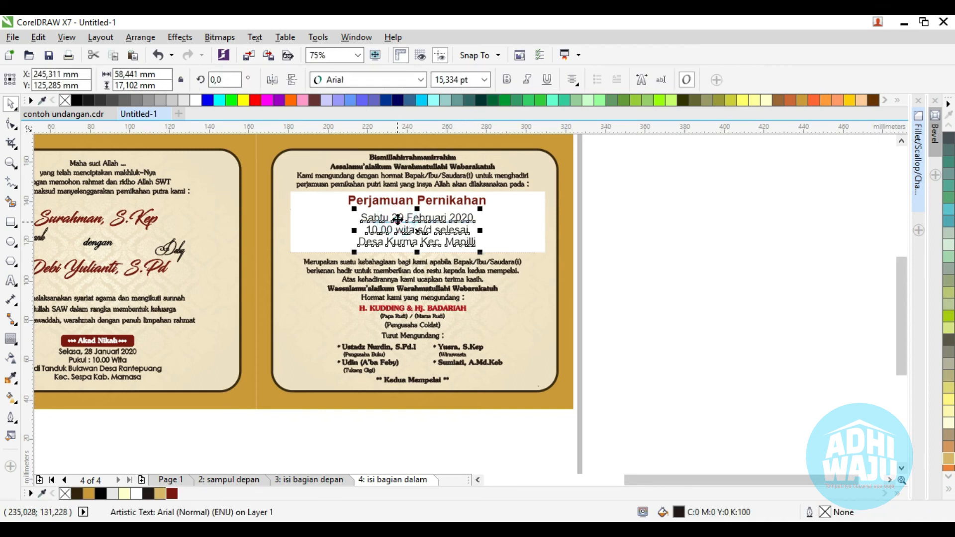
{"action": "key", "text": "Delete"}
{"action": "left_click", "coordinate": [407, 200]}
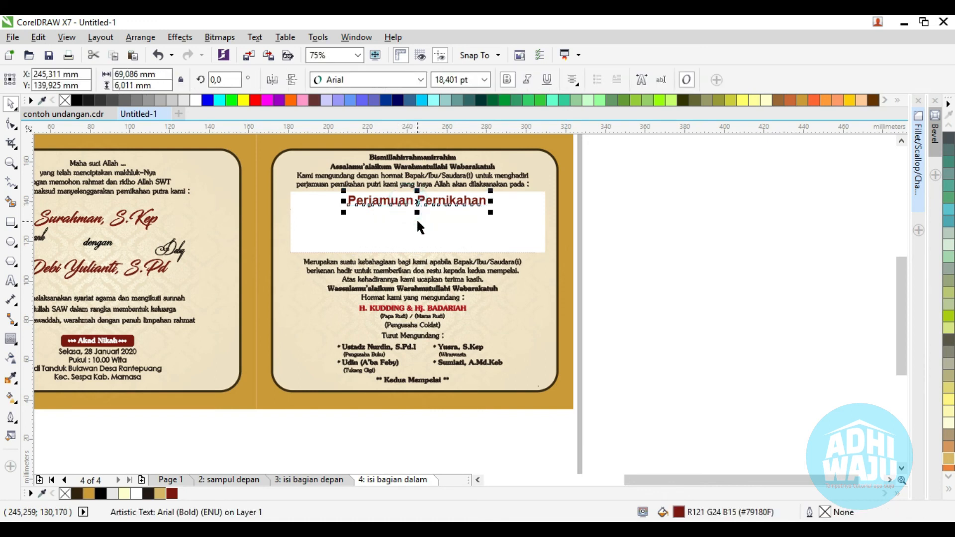
{"action": "key", "text": "Delete"}
{"action": "left_click", "coordinate": [418, 222]}
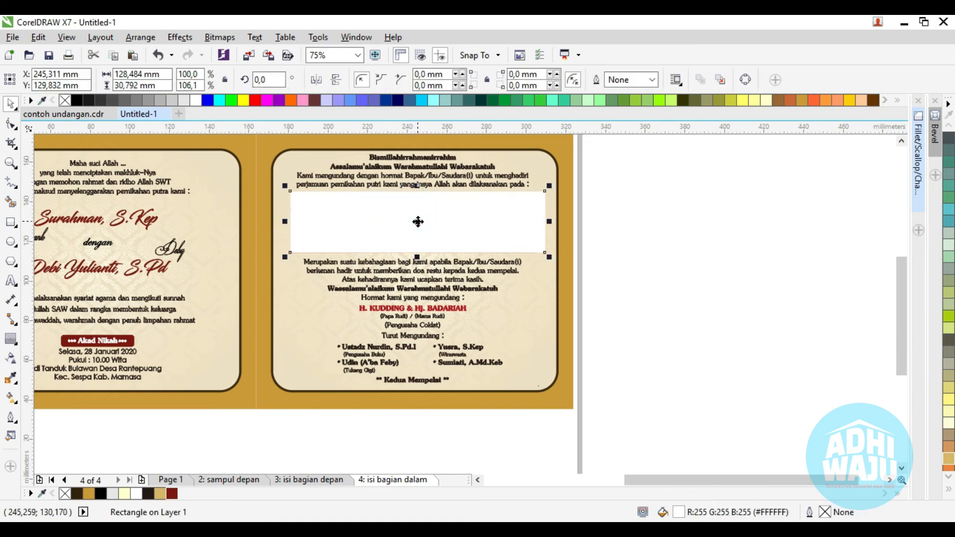
{"action": "key", "text": "Delete"}
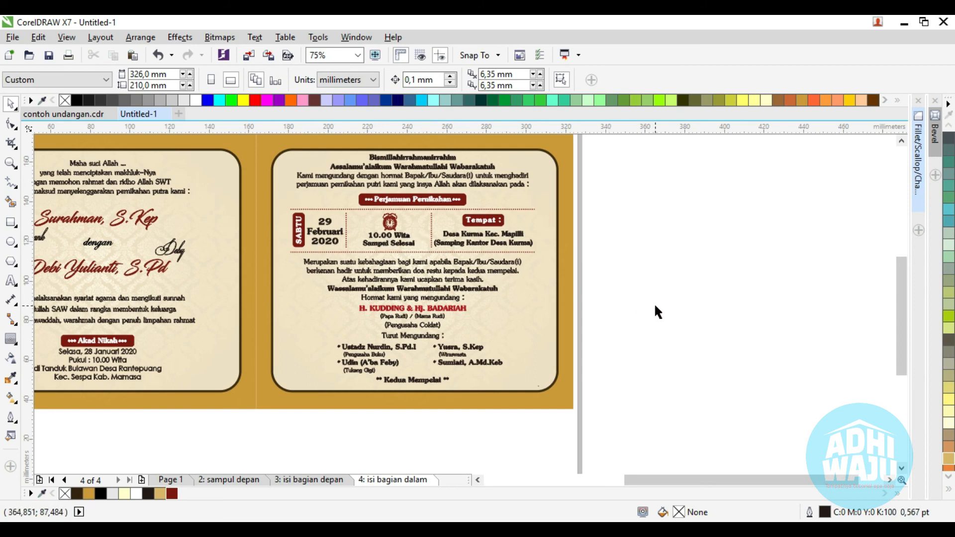
Examine the right panel's reception details, host names, co-inviters and closing line, as well as the whole inner spread.
{"action": "scroll", "coordinate": [672, 274], "scroll_direction": "down", "scroll_amount": 2}
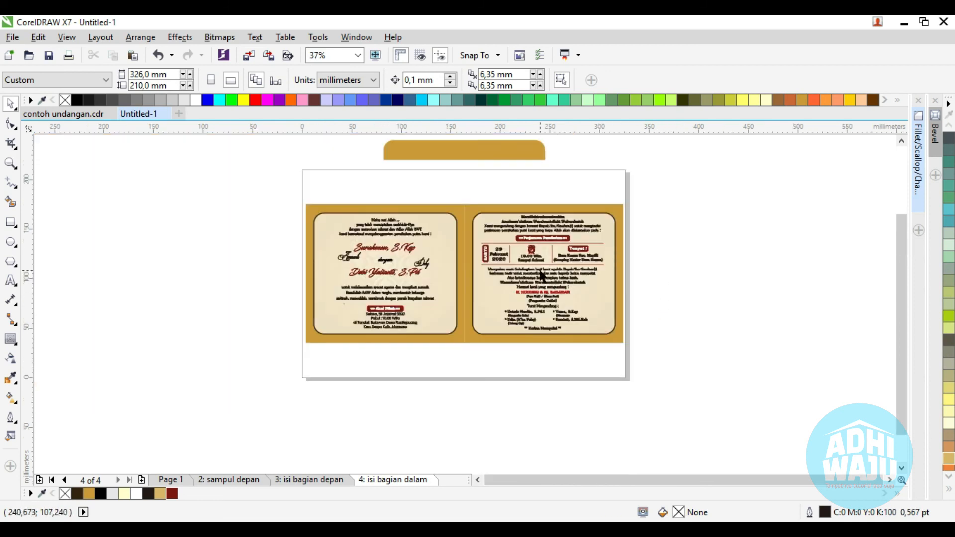
{"action": "scroll", "coordinate": [542, 266], "scroll_direction": "up", "scroll_amount": 2}
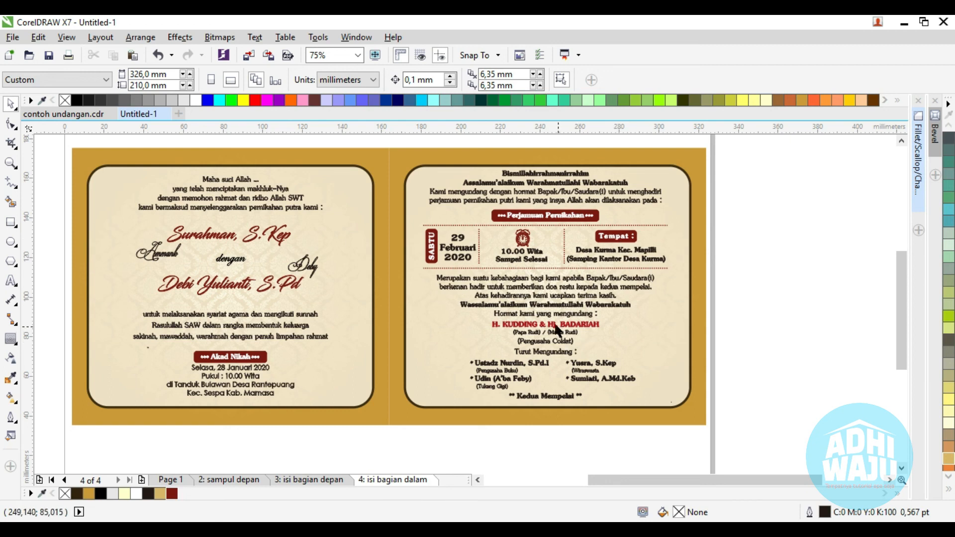
{"action": "scroll", "coordinate": [557, 329], "scroll_direction": "up", "scroll_amount": 2}
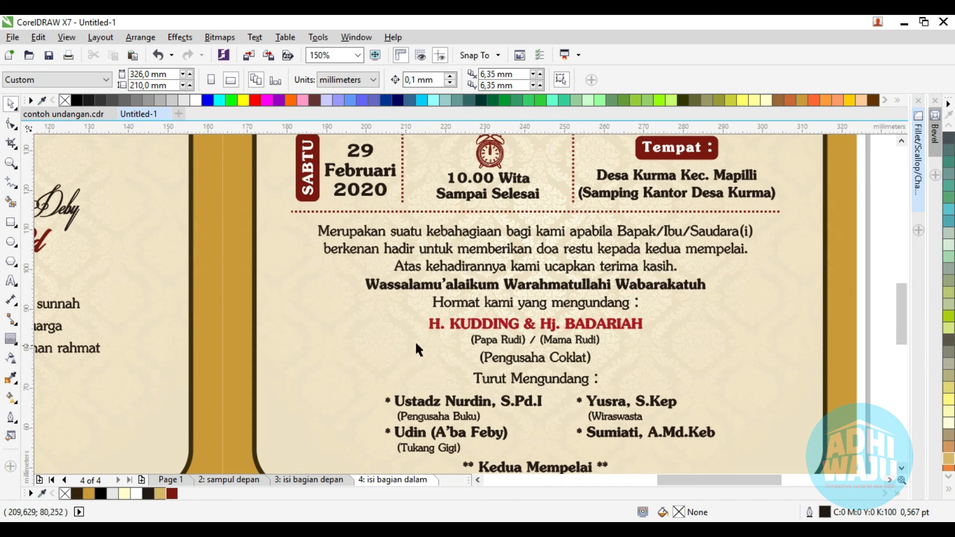
{"action": "scroll", "coordinate": [539, 398], "scroll_direction": "down", "scroll_amount": 2}
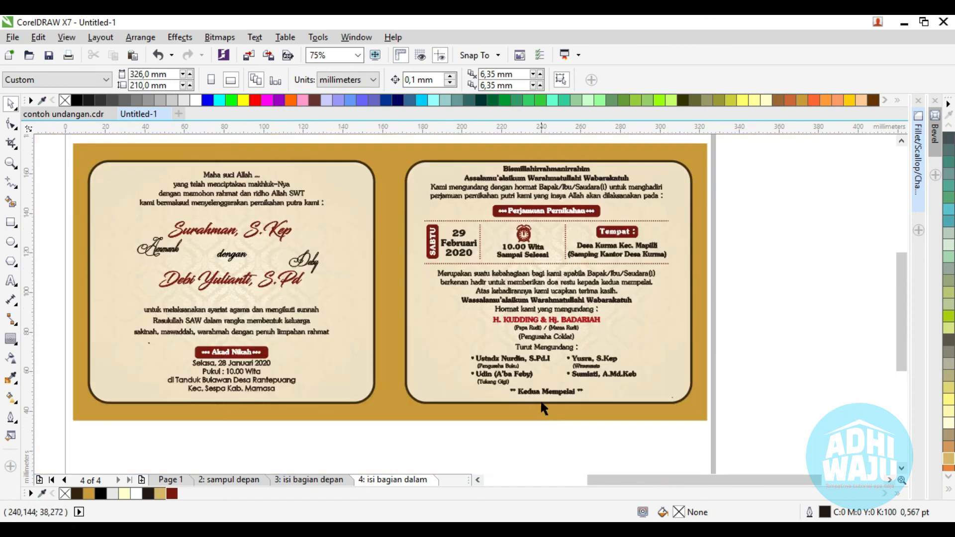
{"action": "scroll", "coordinate": [541, 375], "scroll_direction": "up", "scroll_amount": 2}
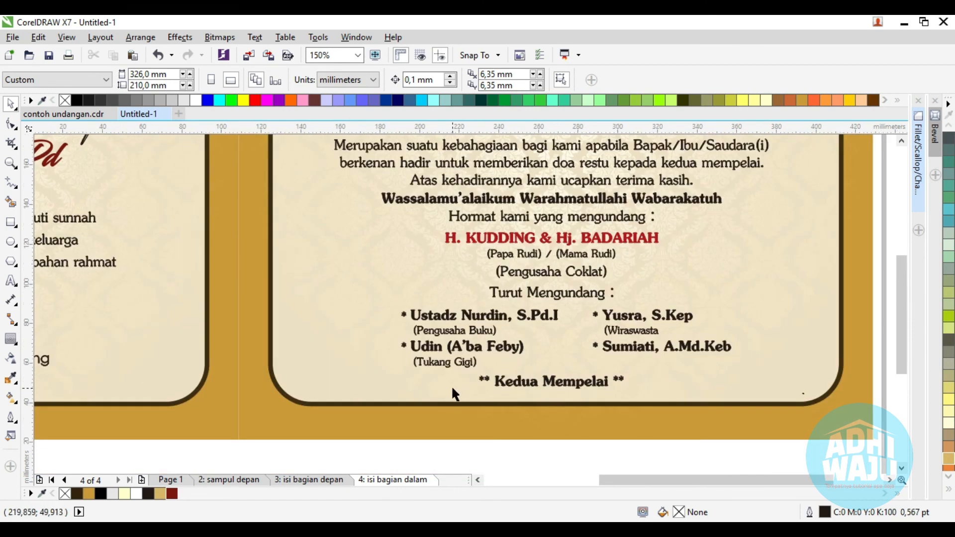
{"action": "scroll", "coordinate": [453, 390], "scroll_direction": "down", "scroll_amount": 2}
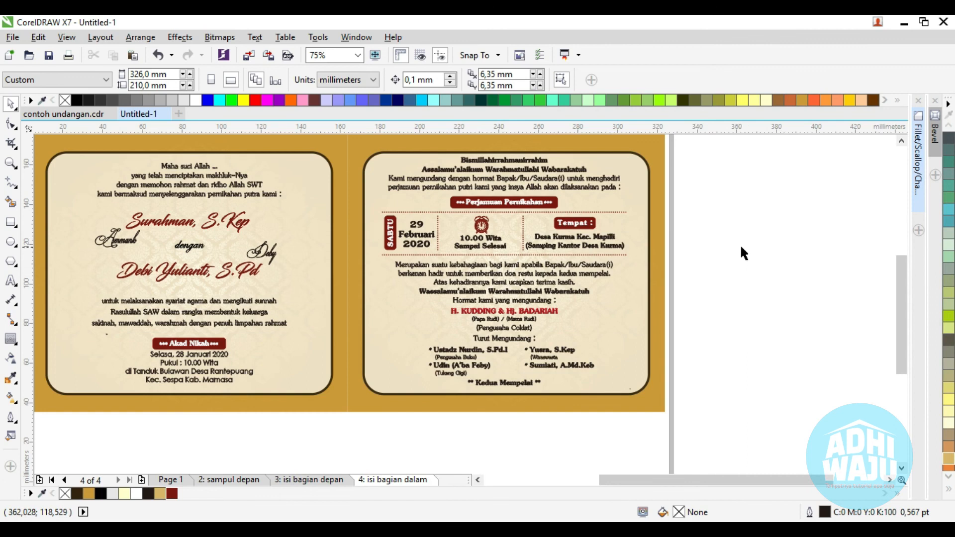
{"action": "scroll", "coordinate": [739, 243], "scroll_direction": "down", "scroll_amount": 2}
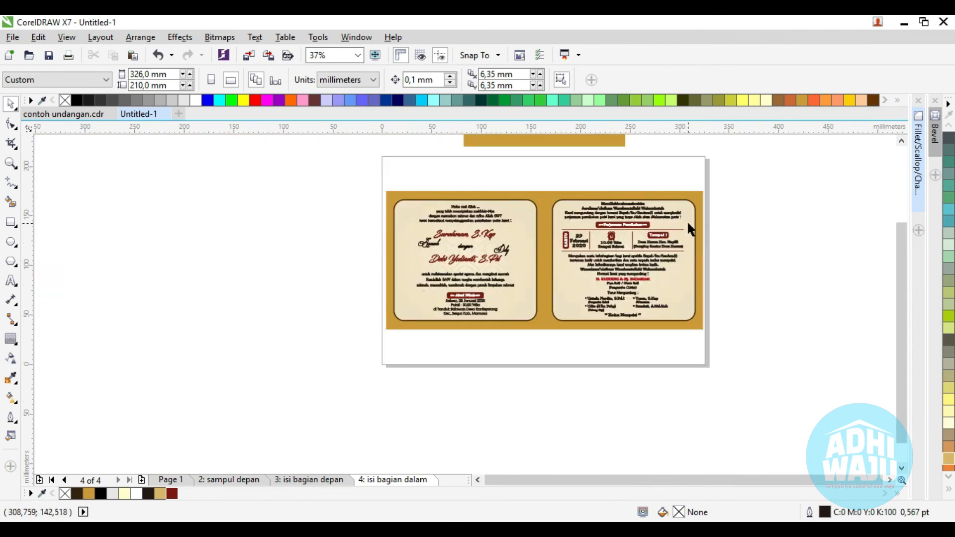
{"action": "scroll", "coordinate": [646, 232], "scroll_direction": "up", "scroll_amount": 2}
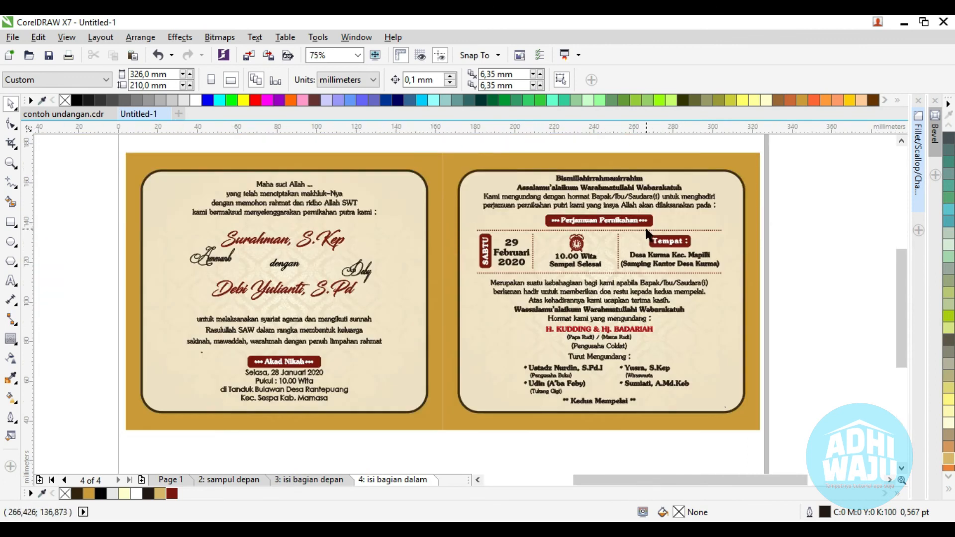
Examine the whole inner spread and the envelope layout on the "sampul depan" page.
{"action": "scroll", "coordinate": [569, 201], "scroll_direction": "down", "scroll_amount": 2}
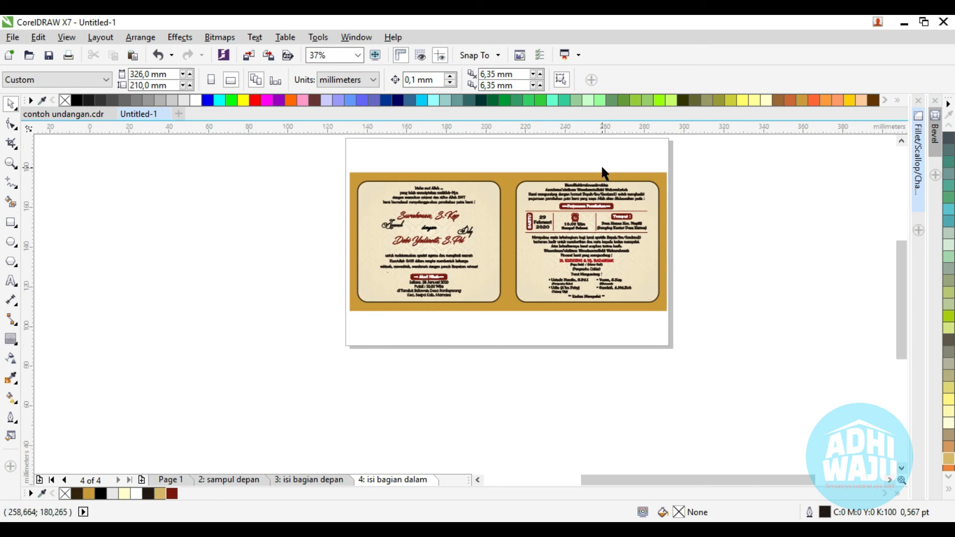
{"action": "scroll", "coordinate": [600, 165], "scroll_direction": "up", "scroll_amount": 1}
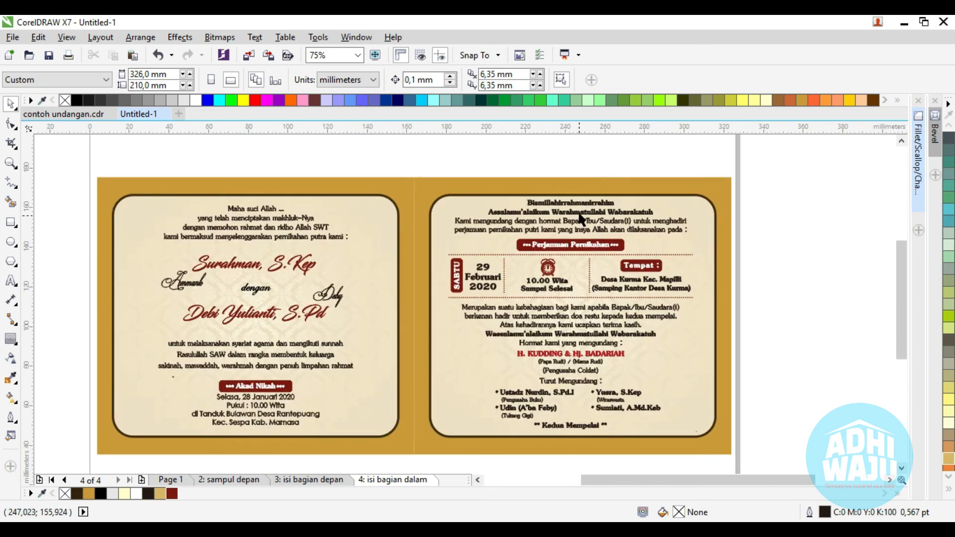
{"action": "scroll", "coordinate": [567, 177], "scroll_direction": "down", "scroll_amount": 1}
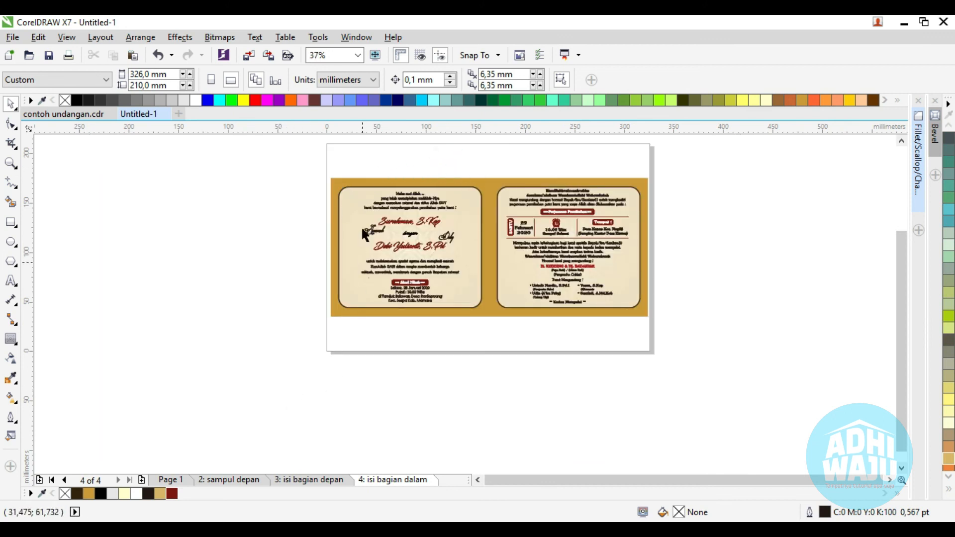
{"action": "left_click", "coordinate": [234, 479]}
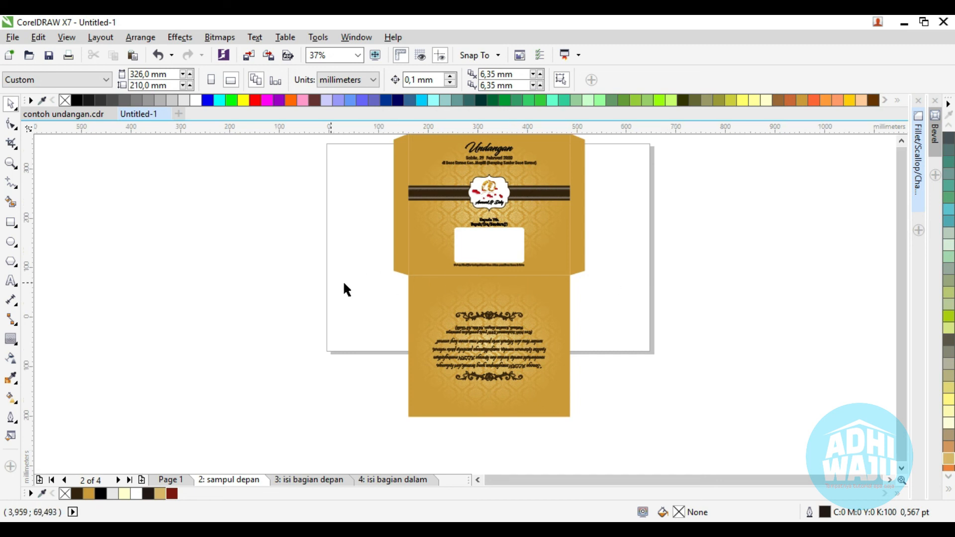
{"action": "scroll", "coordinate": [341, 286], "scroll_direction": "down", "scroll_amount": 2}
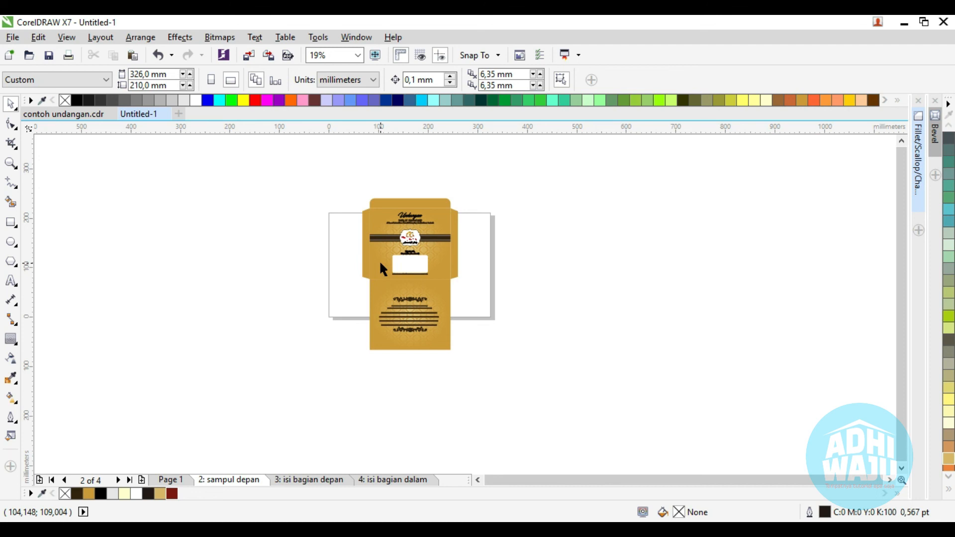
{"action": "scroll", "coordinate": [350, 239], "scroll_direction": "up", "scroll_amount": 2}
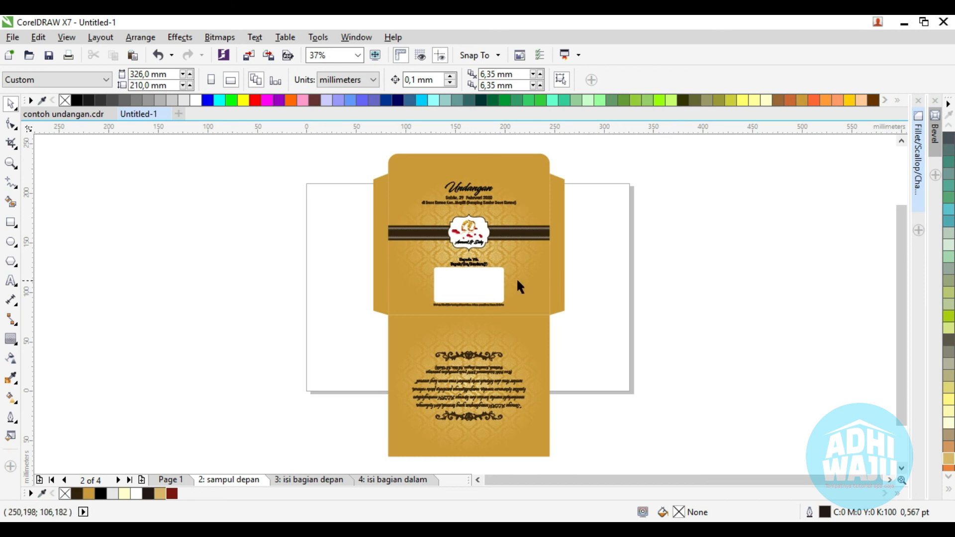
Try out a rectangle about 109 by 134 mm beside the envelope layout, shifted toward the page, and delete it.
{"action": "left_click", "coordinate": [11, 222]}
{"action": "left_click_drag", "start_coordinate": [162, 182], "coordinate": [270, 315]}
{"action": "left_click", "coordinate": [10, 104]}
{"action": "left_click", "coordinate": [119, 218]}
{"action": "left_click_drag", "start_coordinate": [209, 231], "coordinate": [267, 236]}
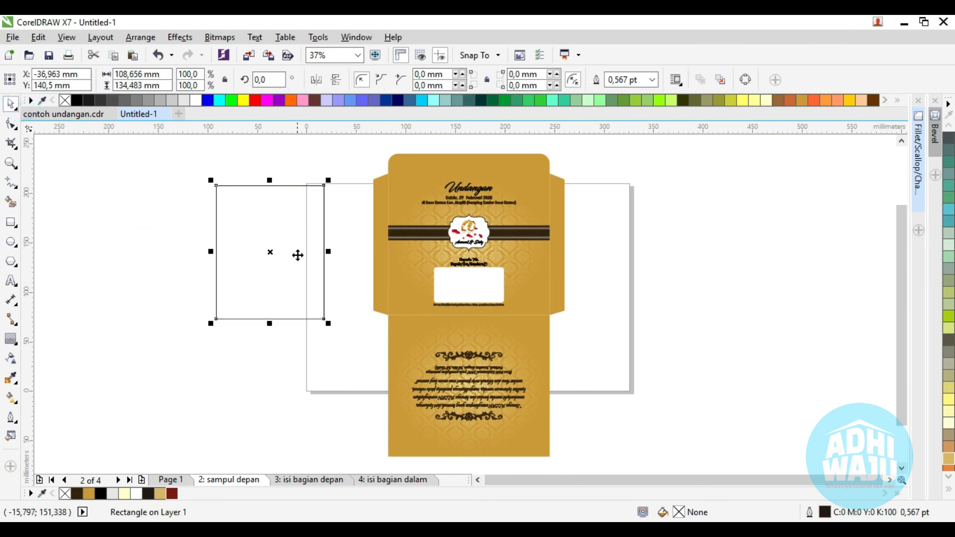
{"action": "key", "text": "Delete"}
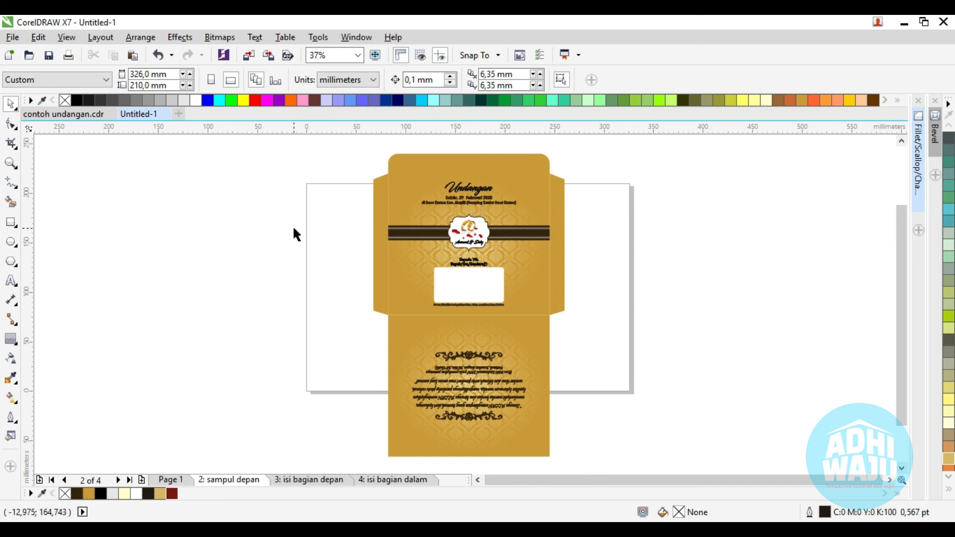
Inspect the size of the envelope's lower and upper patterned panels, leaving nothing selected.
{"action": "left_click", "coordinate": [411, 269]}
{"action": "left_click", "coordinate": [386, 348]}
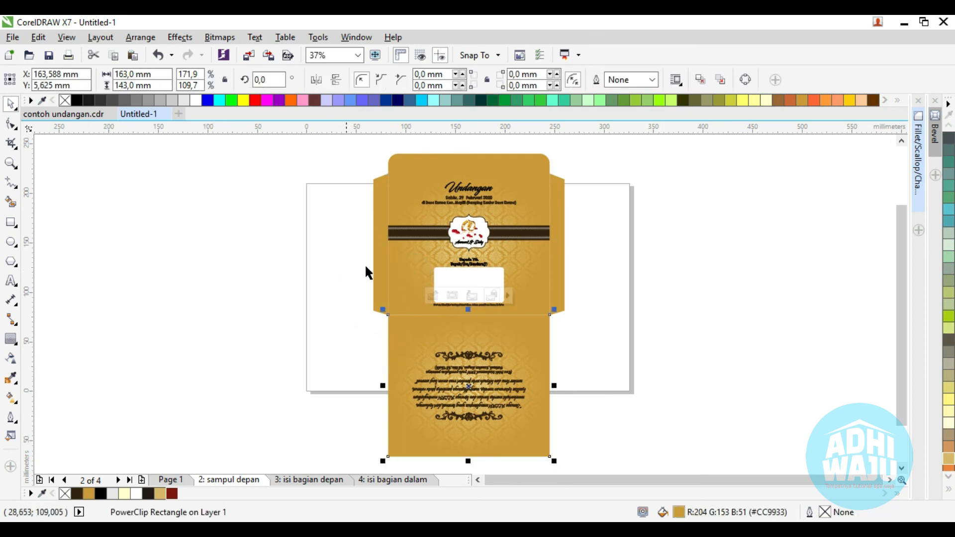
{"action": "left_click", "coordinate": [414, 259]}
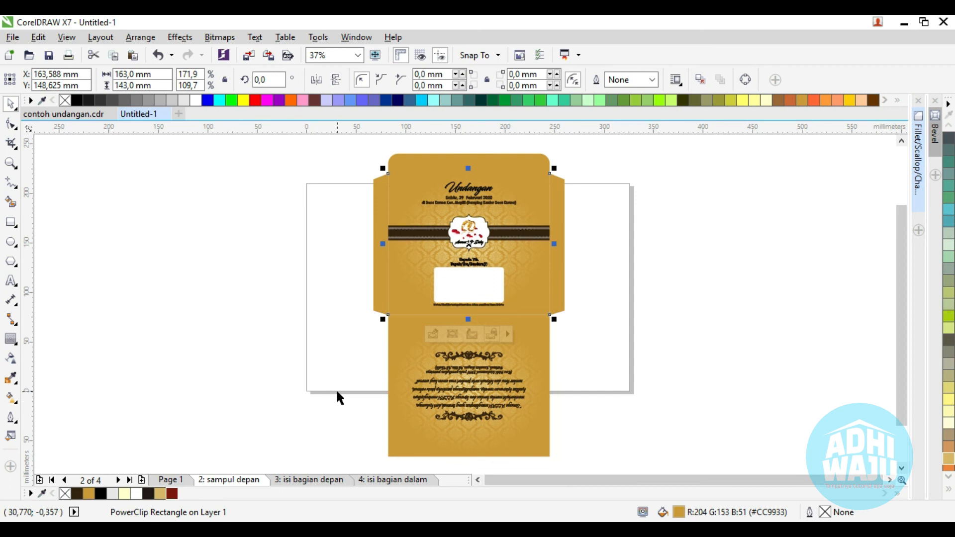
{"action": "left_click", "coordinate": [240, 279]}
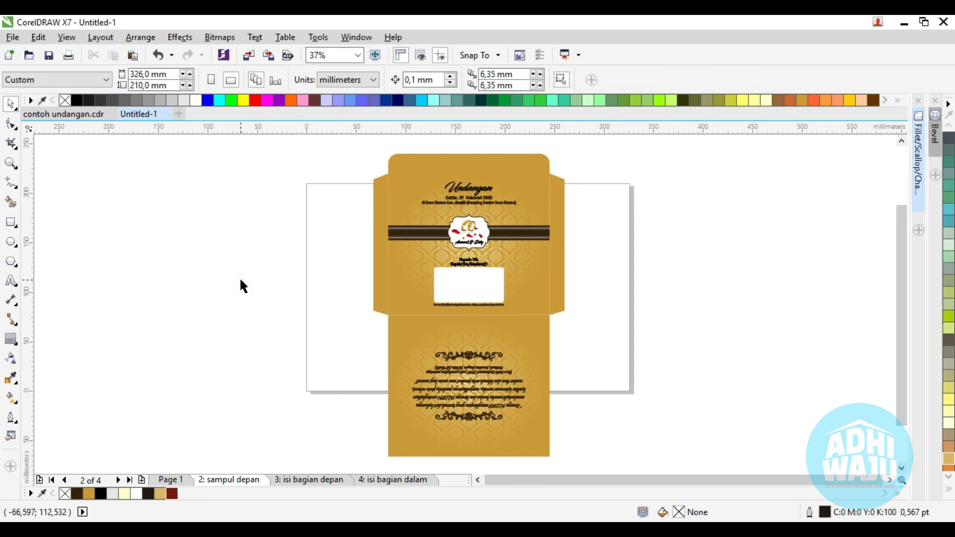